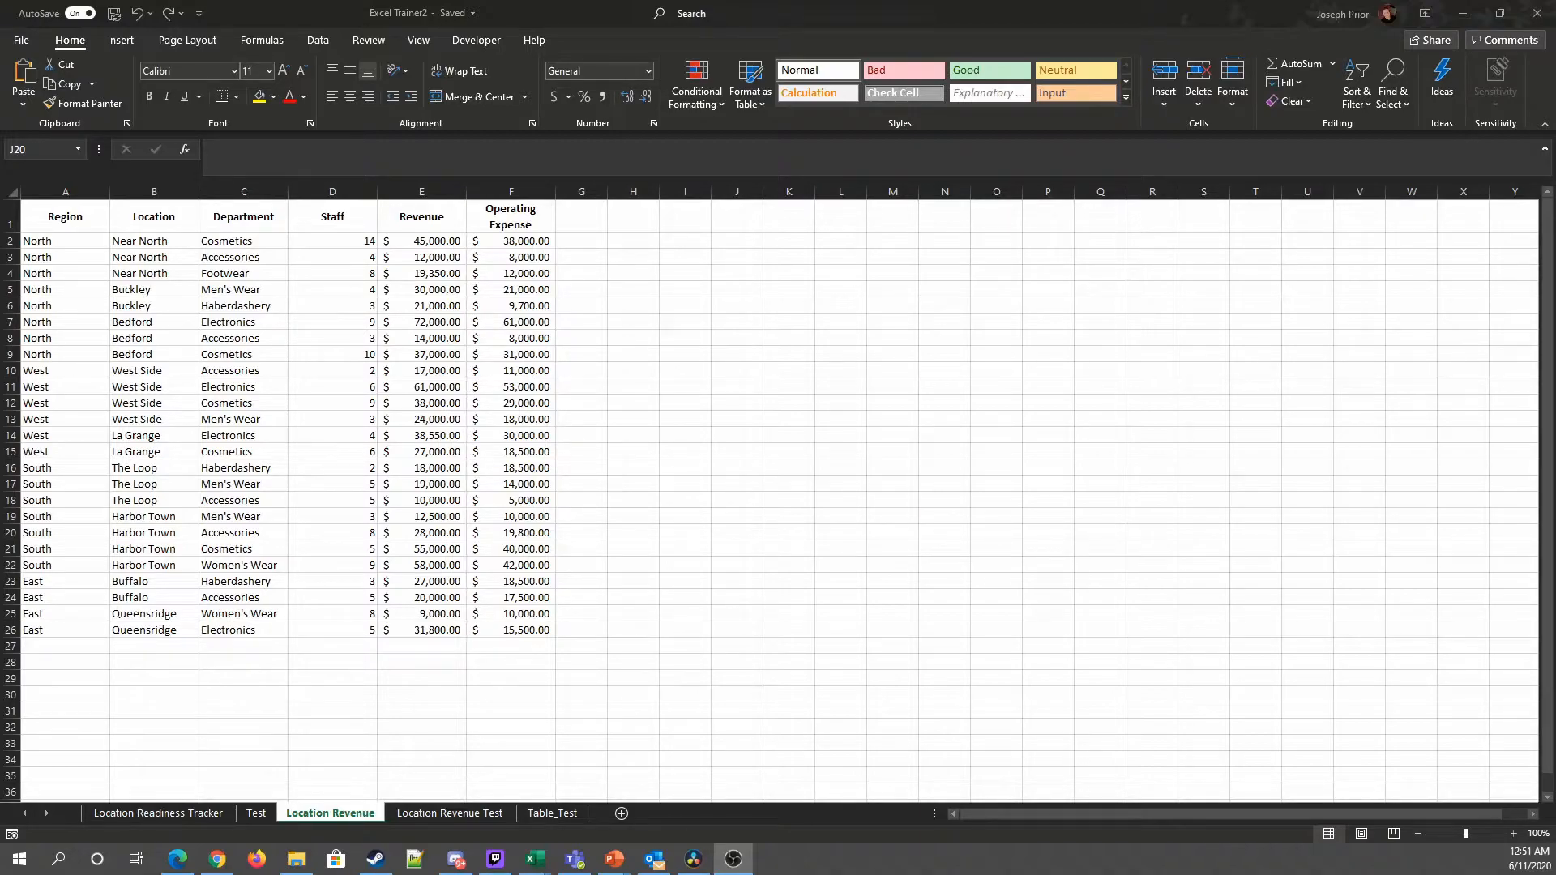
Step: Review the Location Readiness Tracker sheet, then return to the Location Revenue sheet
left_click(197, 813)
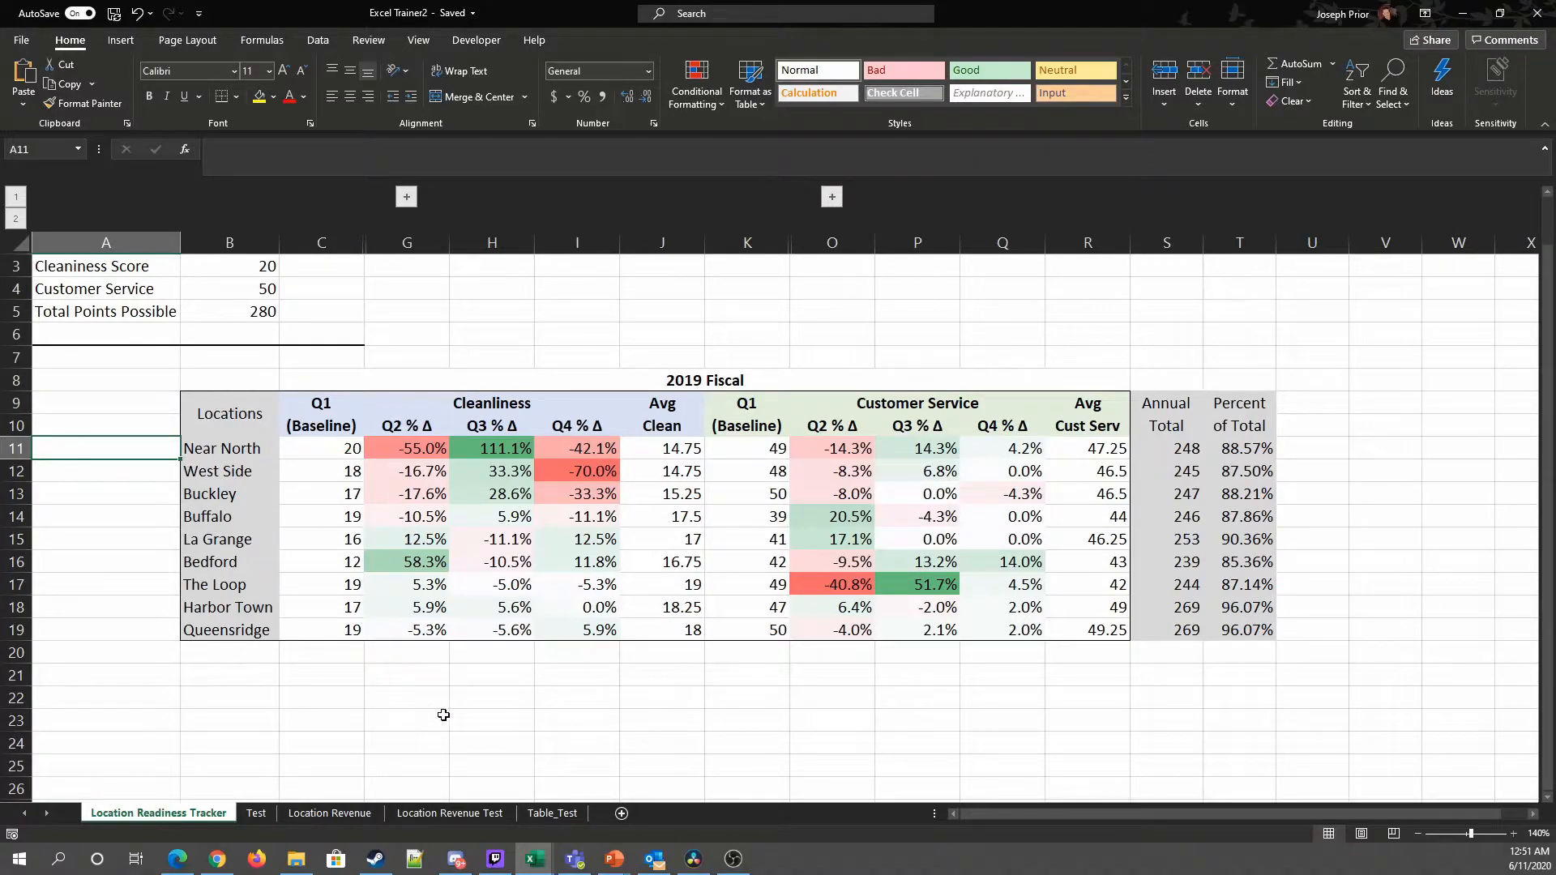
left_click_drag(157, 292, 1111, 583)
left_click(576, 698)
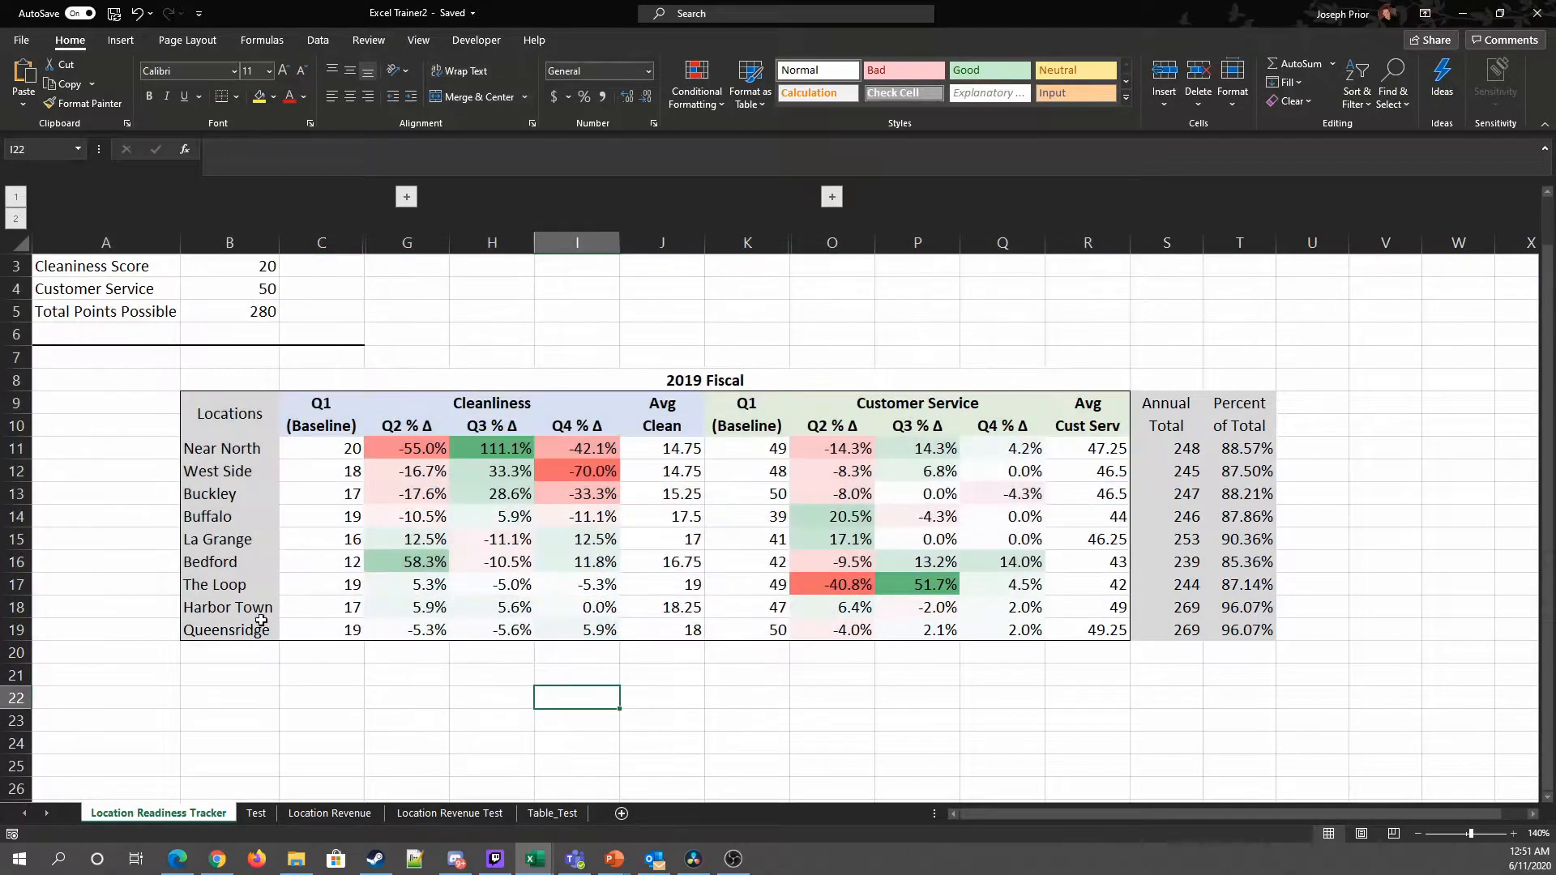
left_click(329, 812)
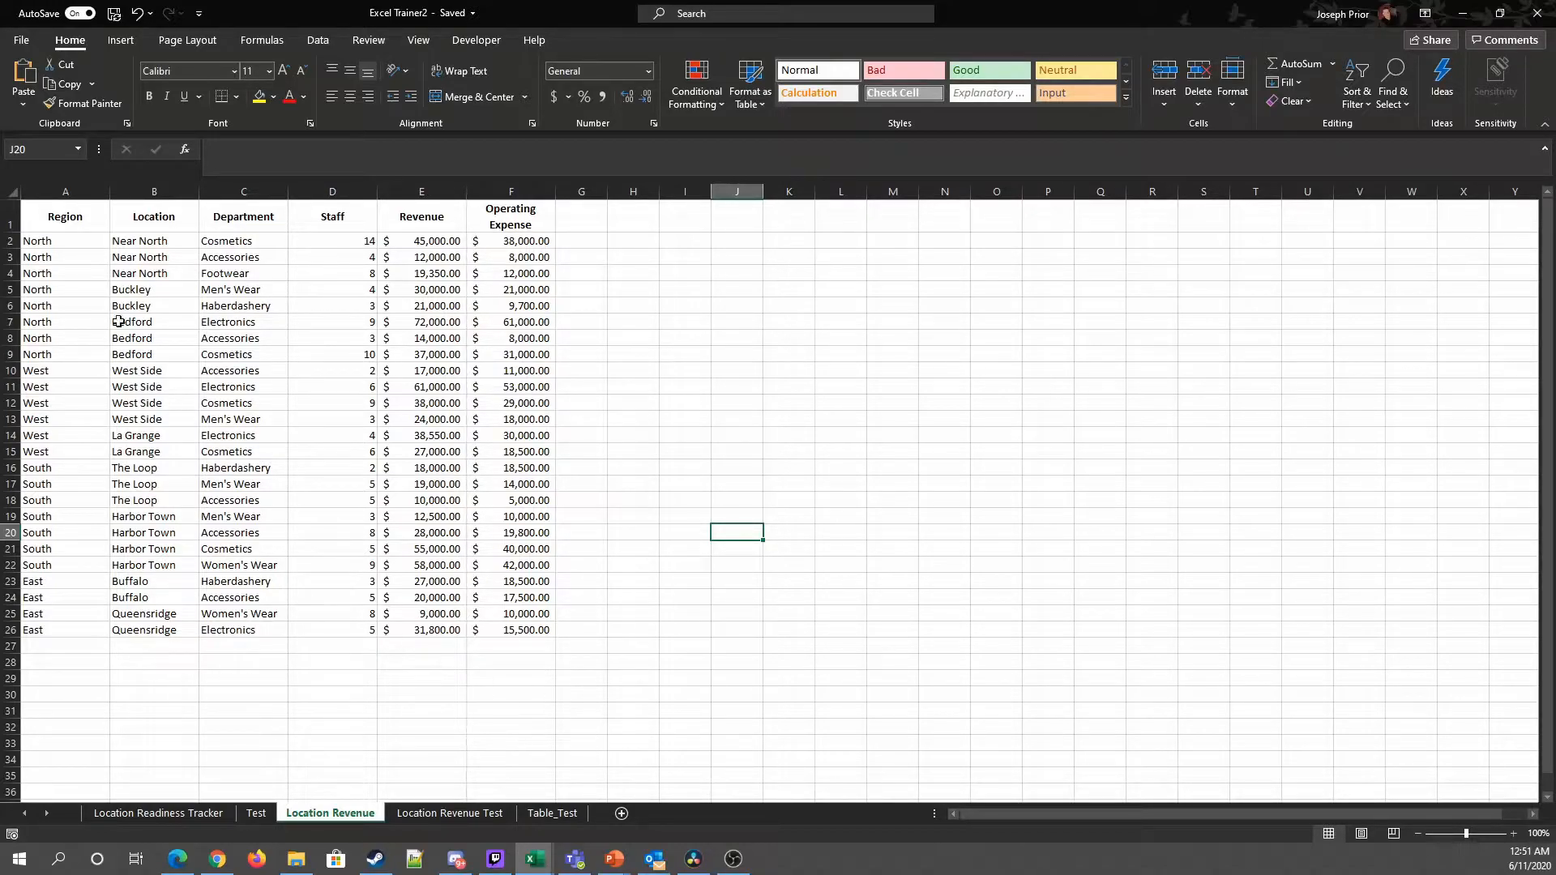
Step: Select the Location, Region and Department data ranges to examine the revenue data
left_click_drag(150, 240, 181, 628)
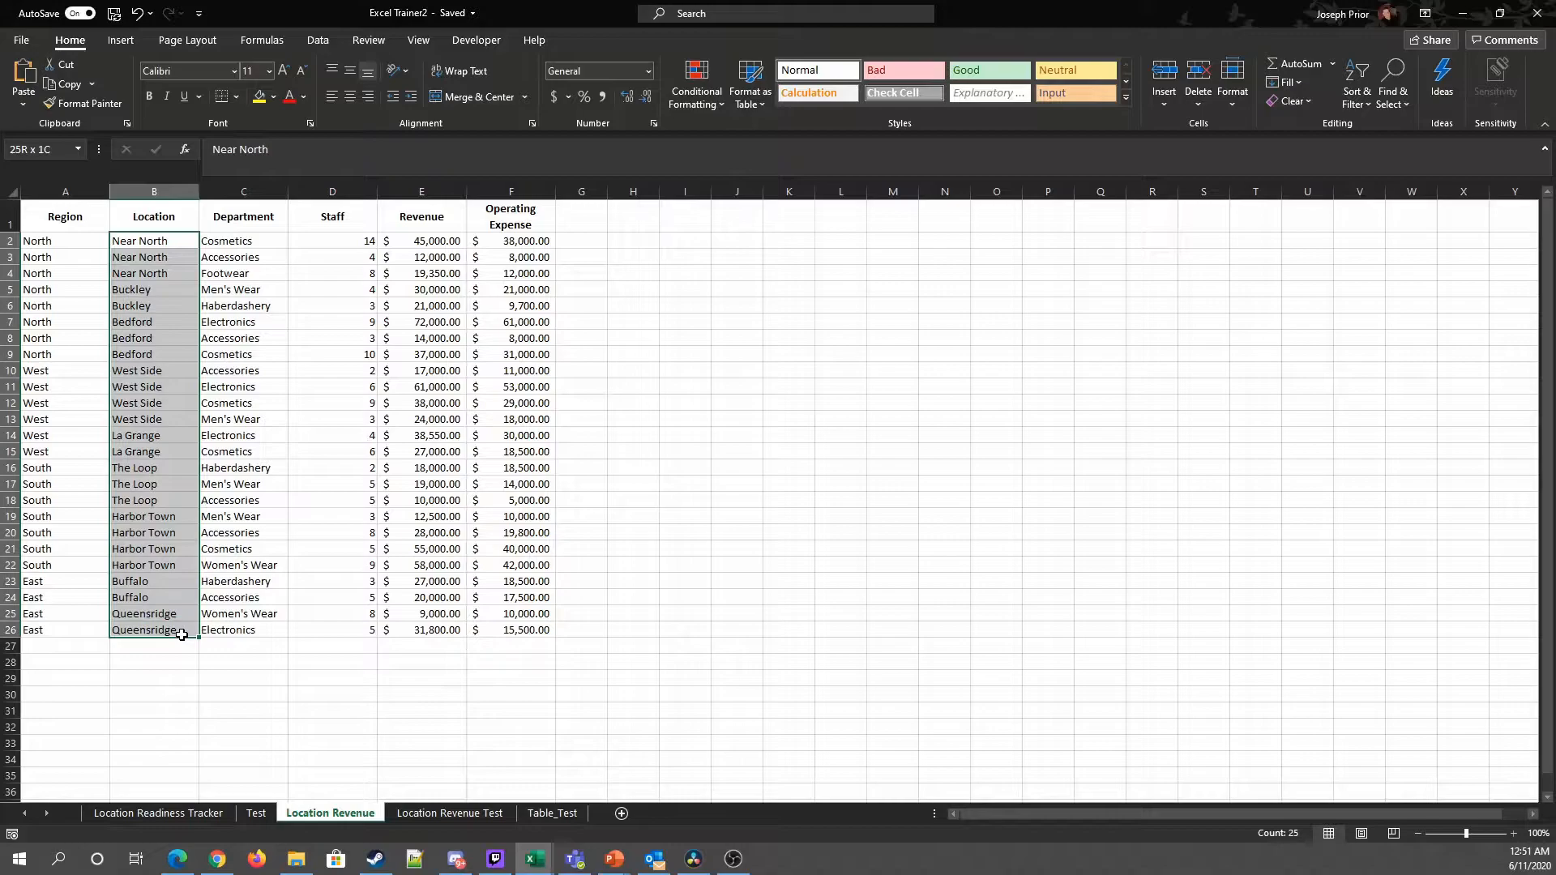
left_click_drag(25, 243, 77, 630)
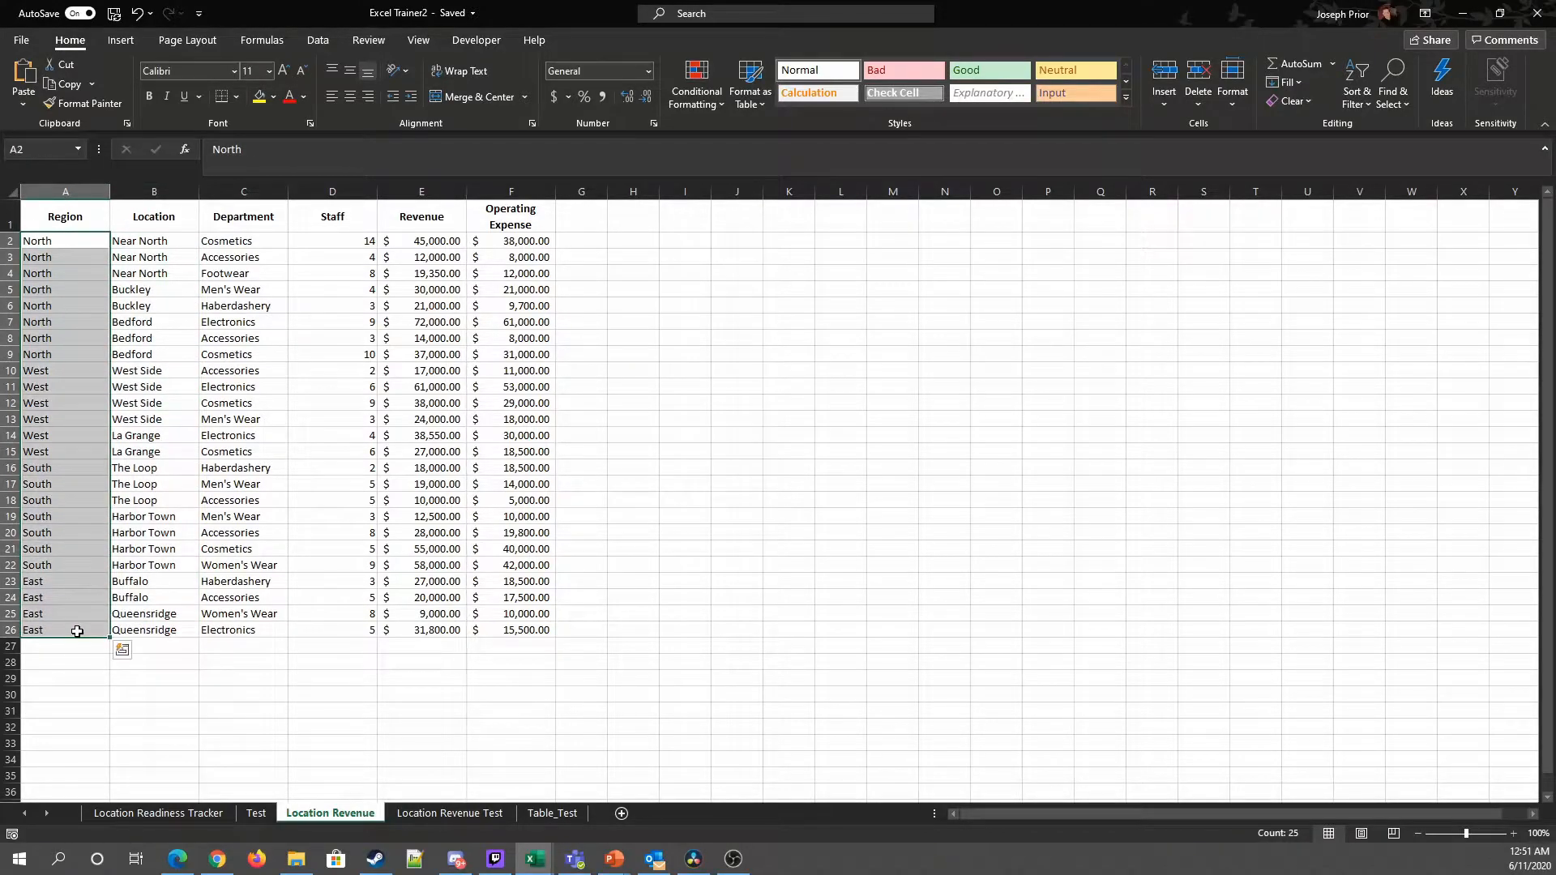
left_click(277, 713)
left_click(231, 247)
left_click_drag(231, 247, 232, 631)
left_click(305, 677)
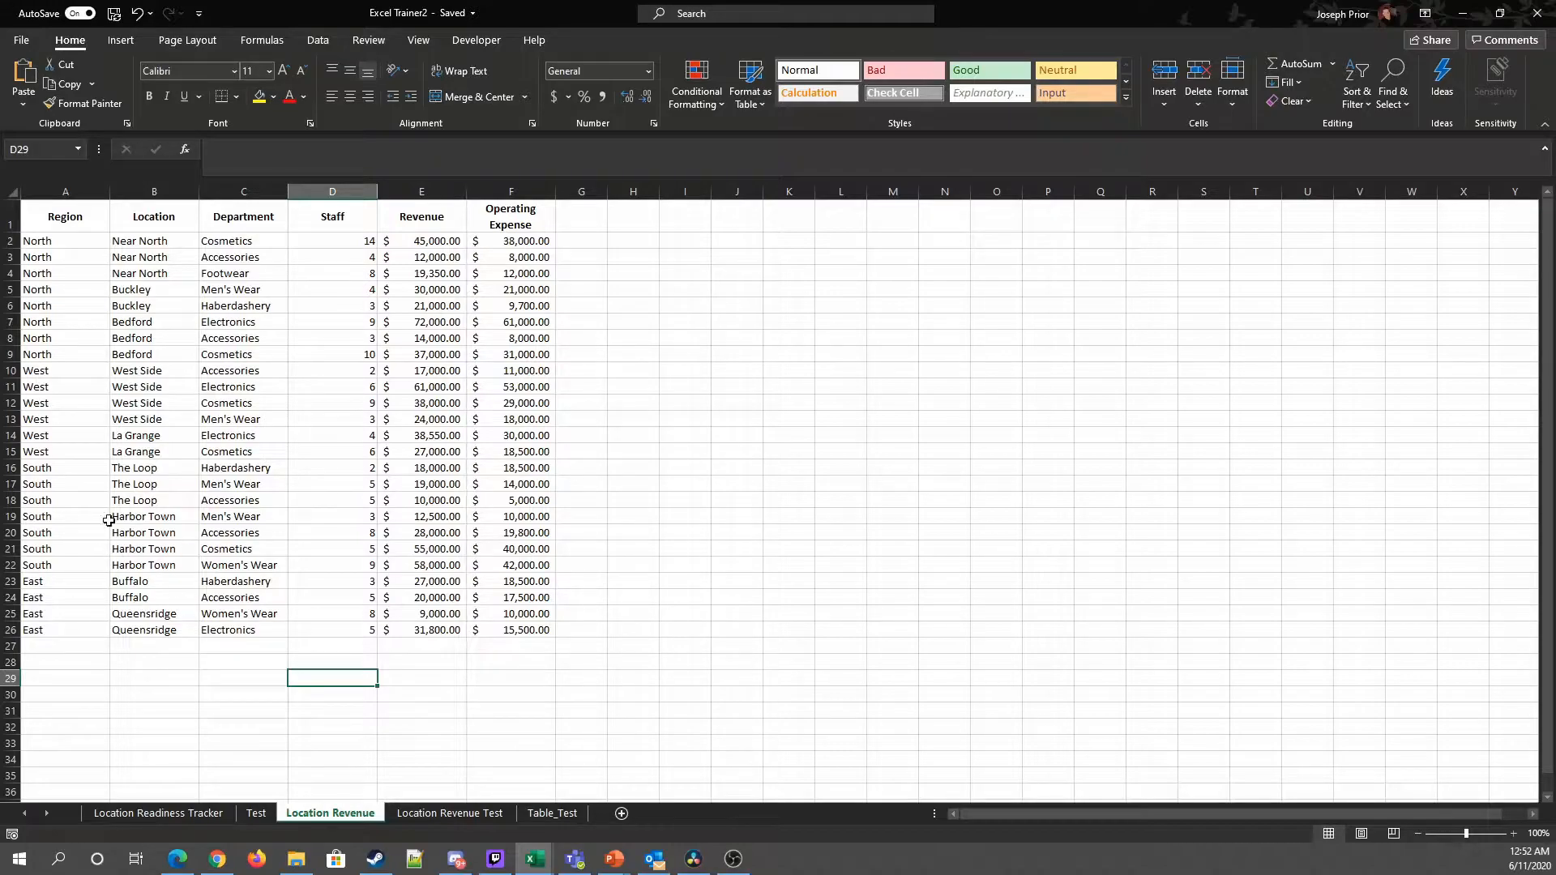
Step: Format the range A1:F26 as a table with a dark style, keeping My table has headers checked
left_click_drag(66, 216, 496, 635)
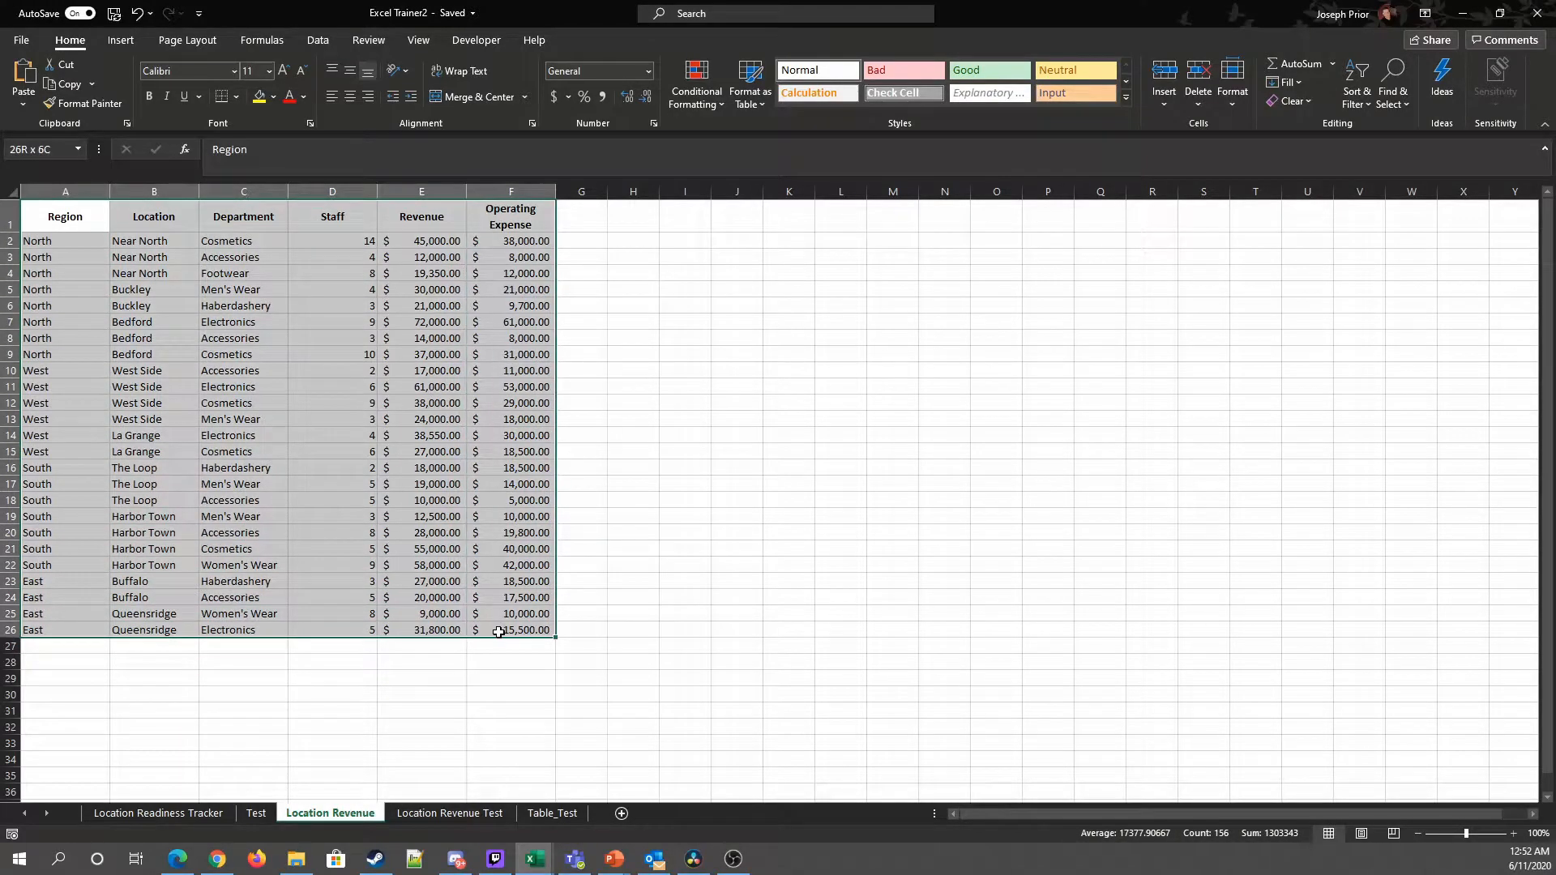
left_click(684, 548)
left_click_drag(105, 216, 498, 630)
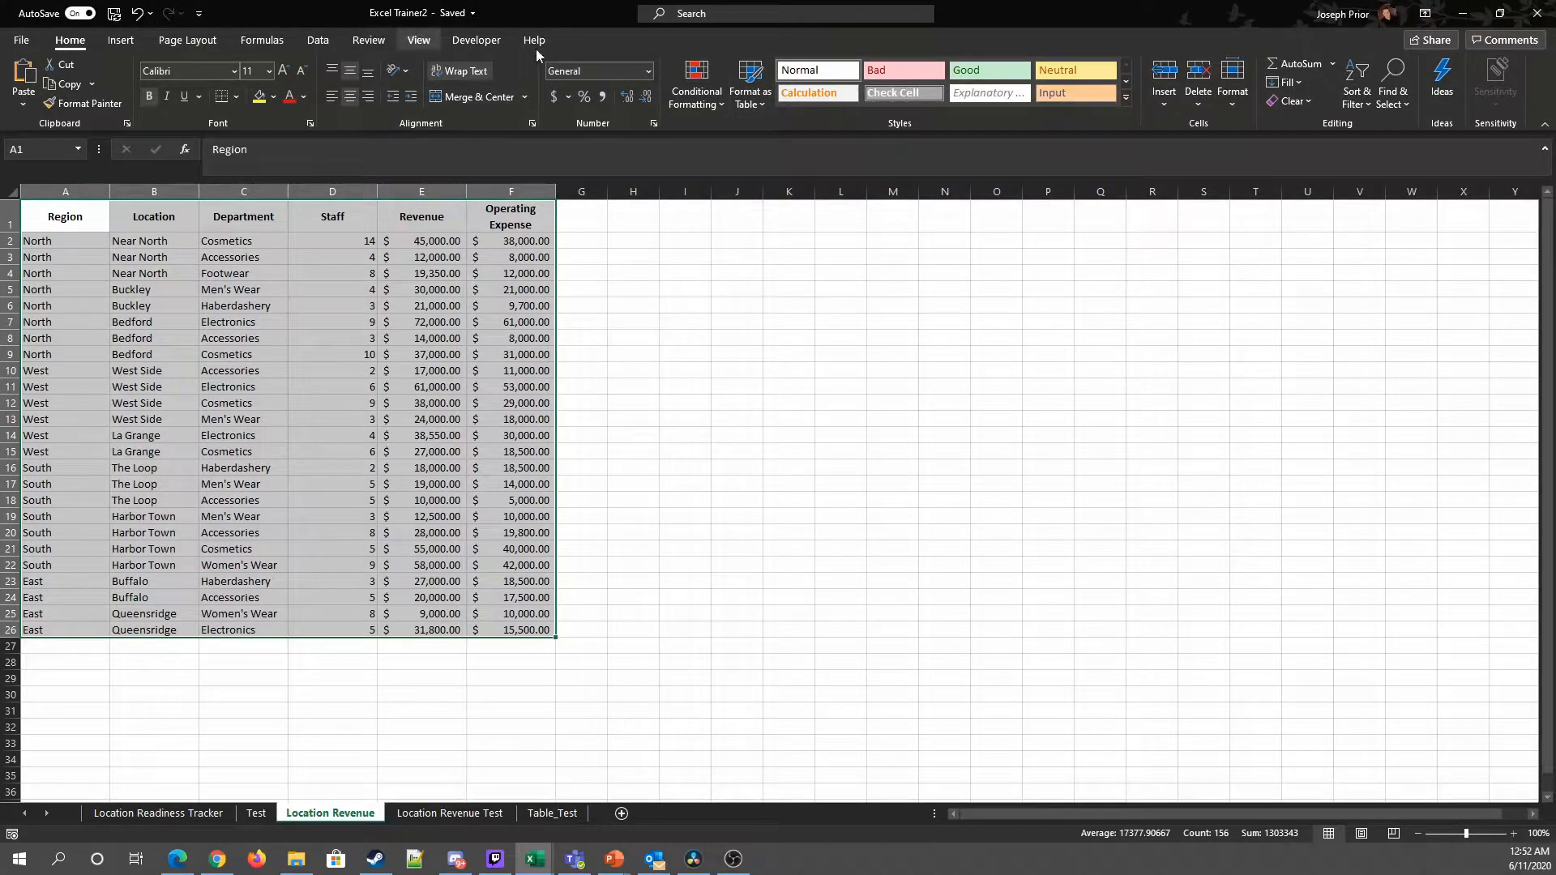
left_click(757, 93)
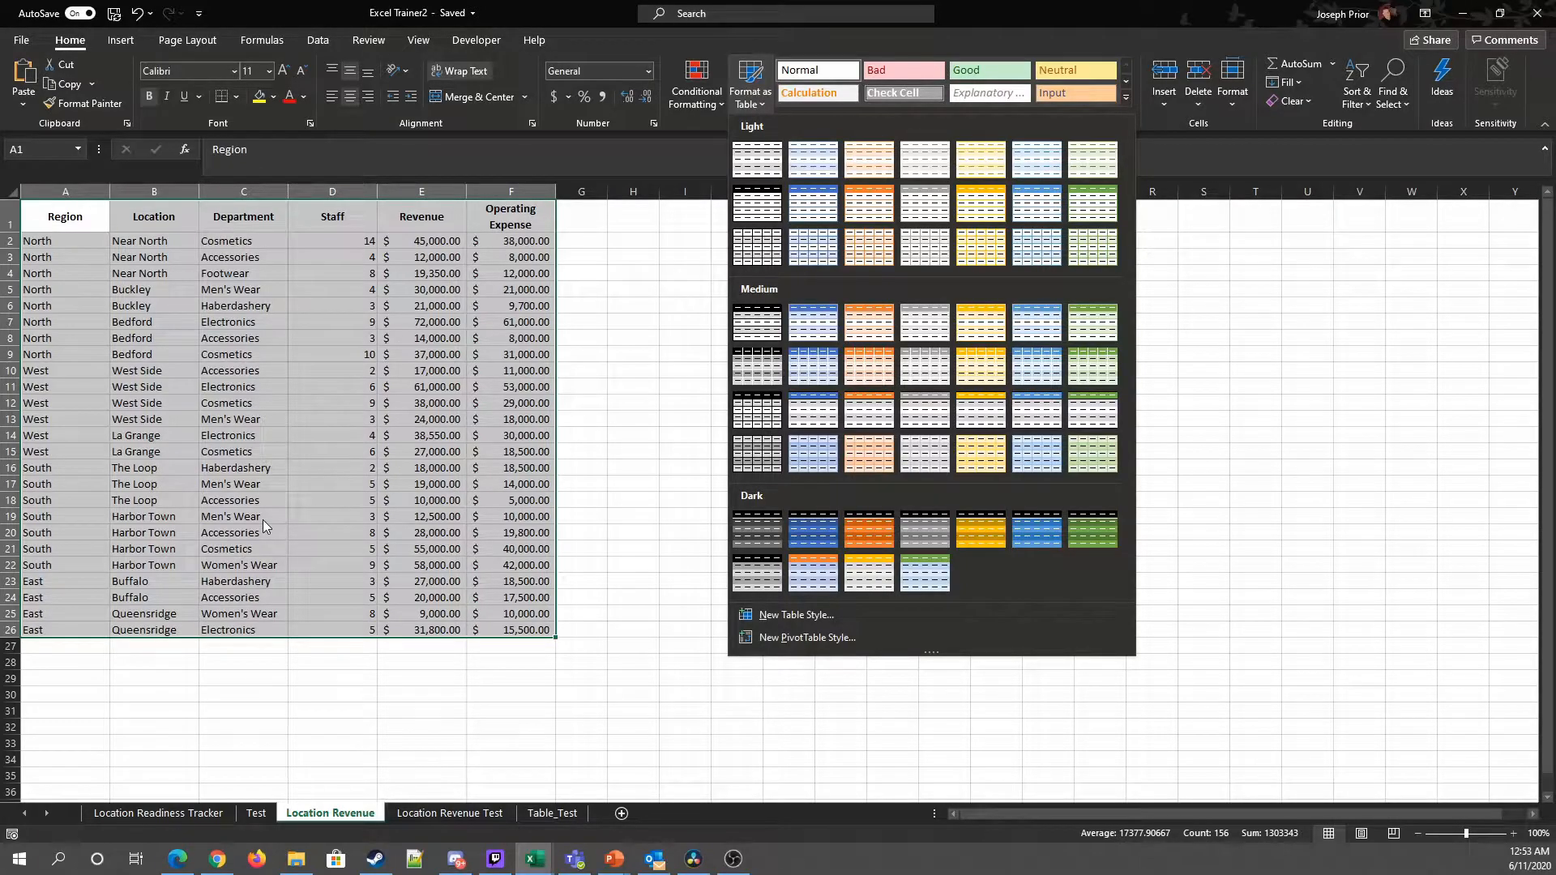
left_click(734, 547)
left_click_drag(983, 407, 671, 363)
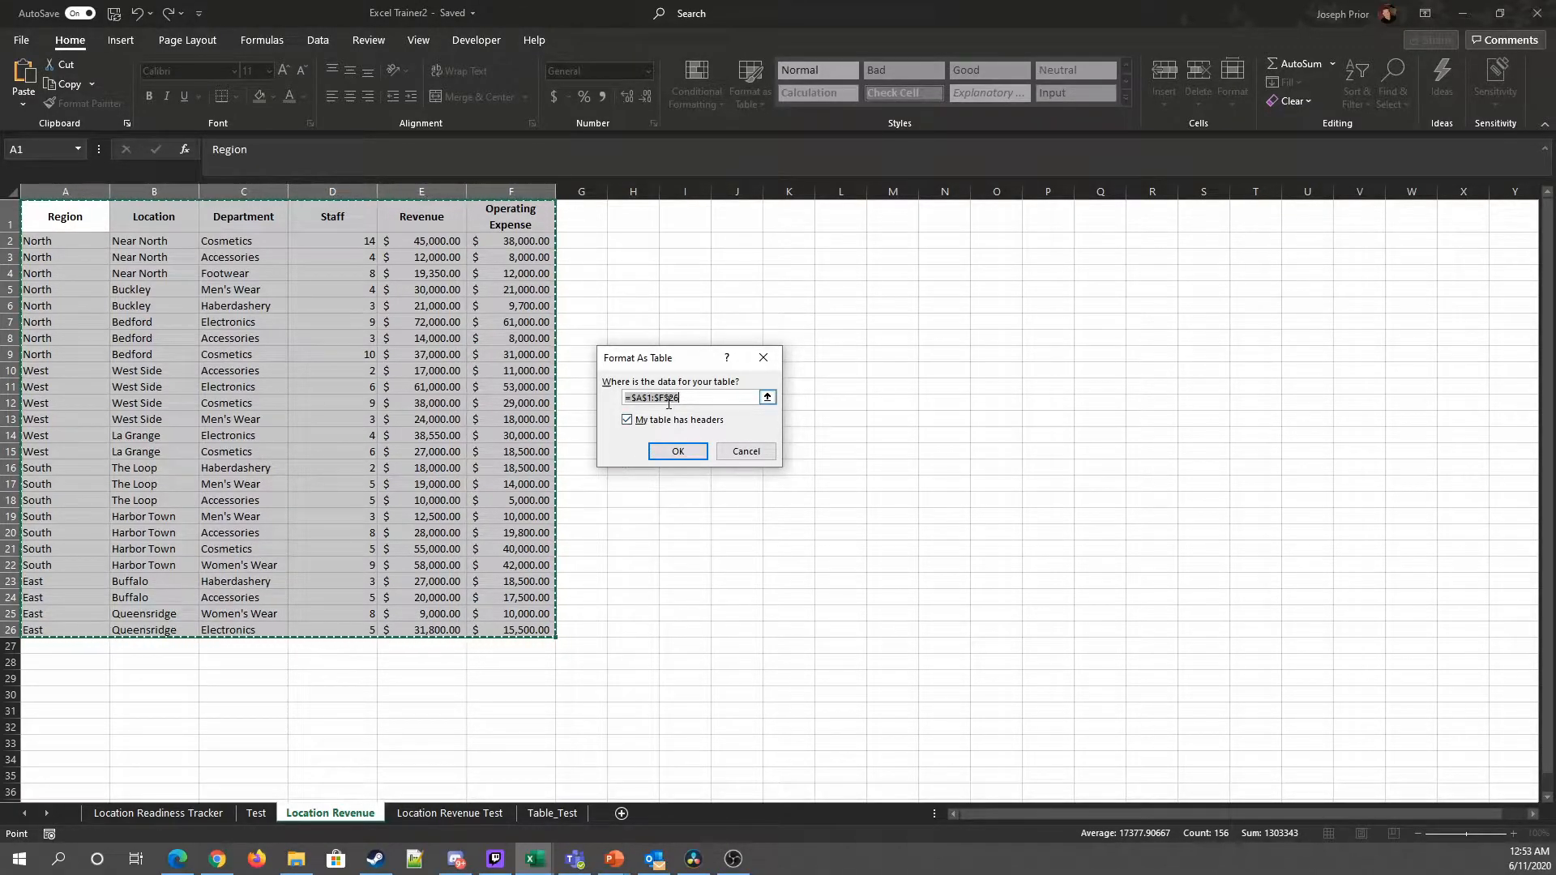
left_click(767, 398)
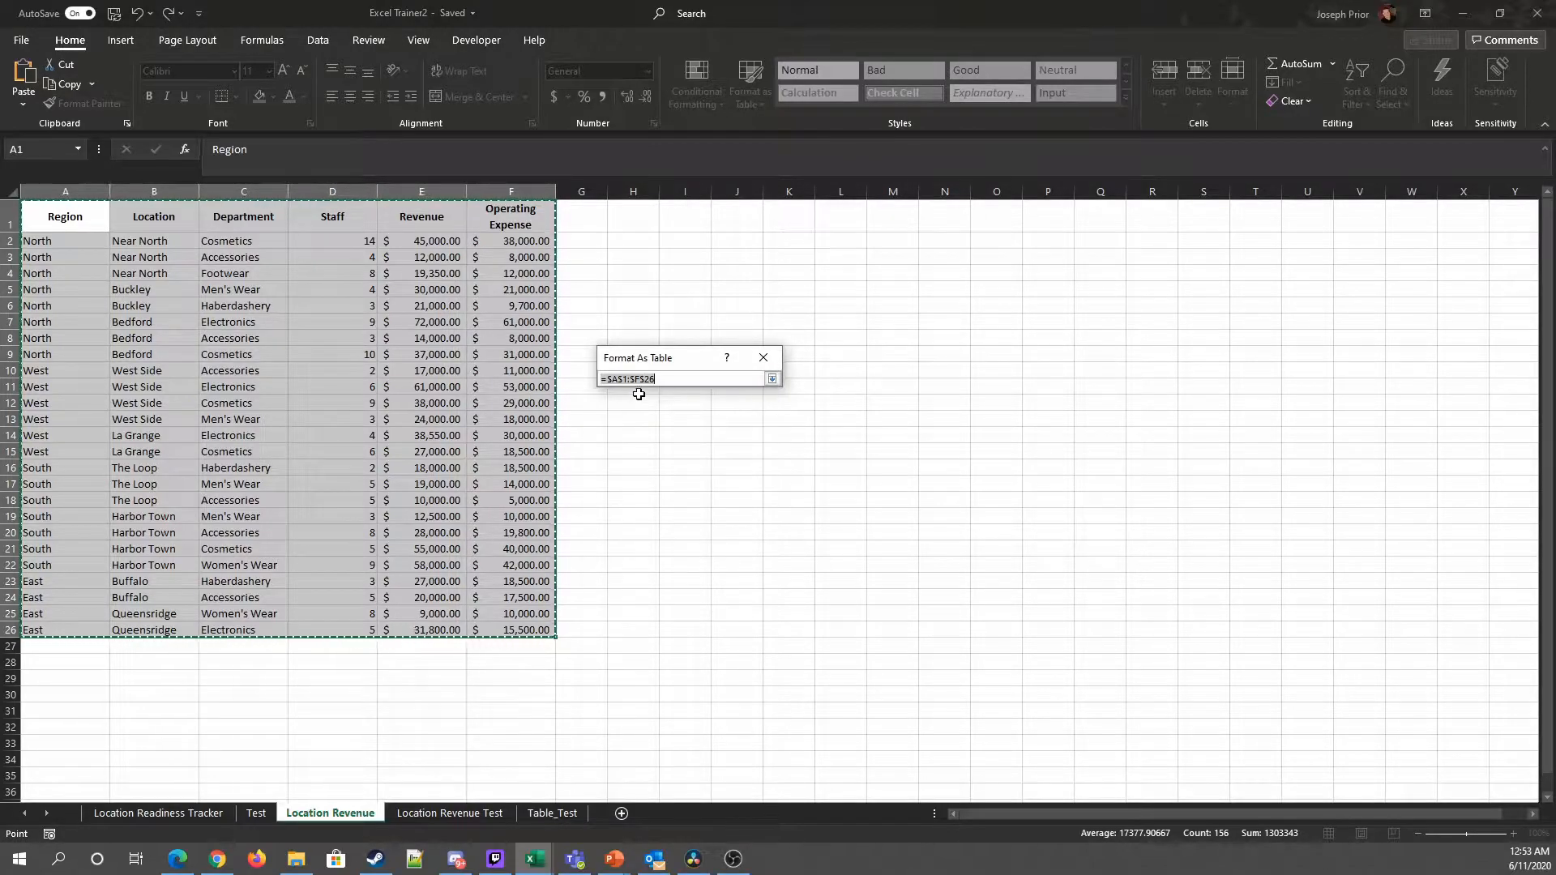
left_click(771, 378)
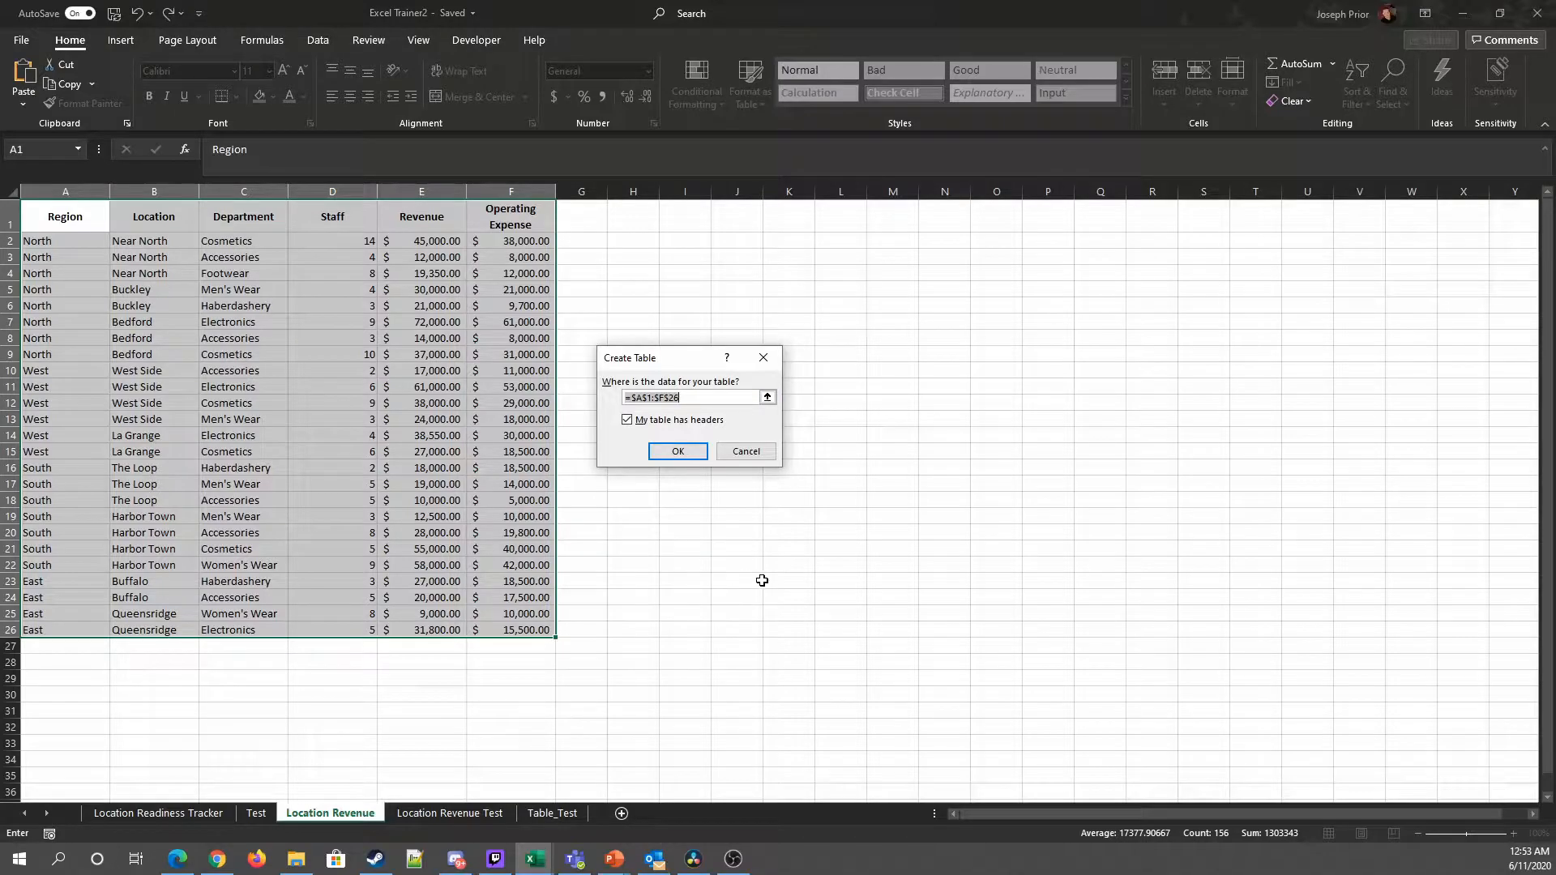
left_click(627, 421)
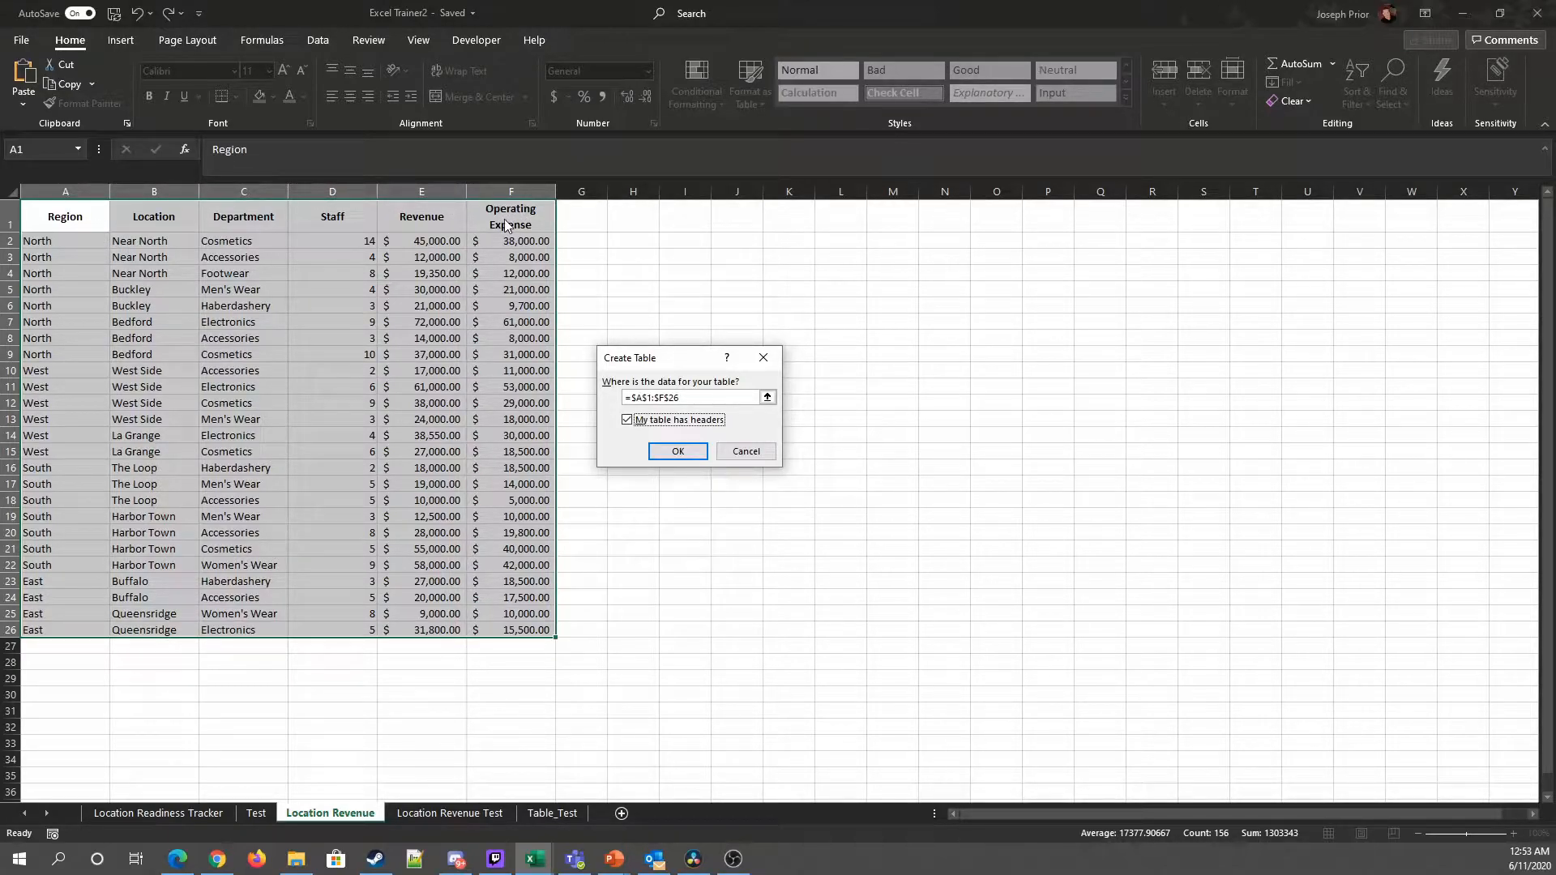
left_click(677, 451)
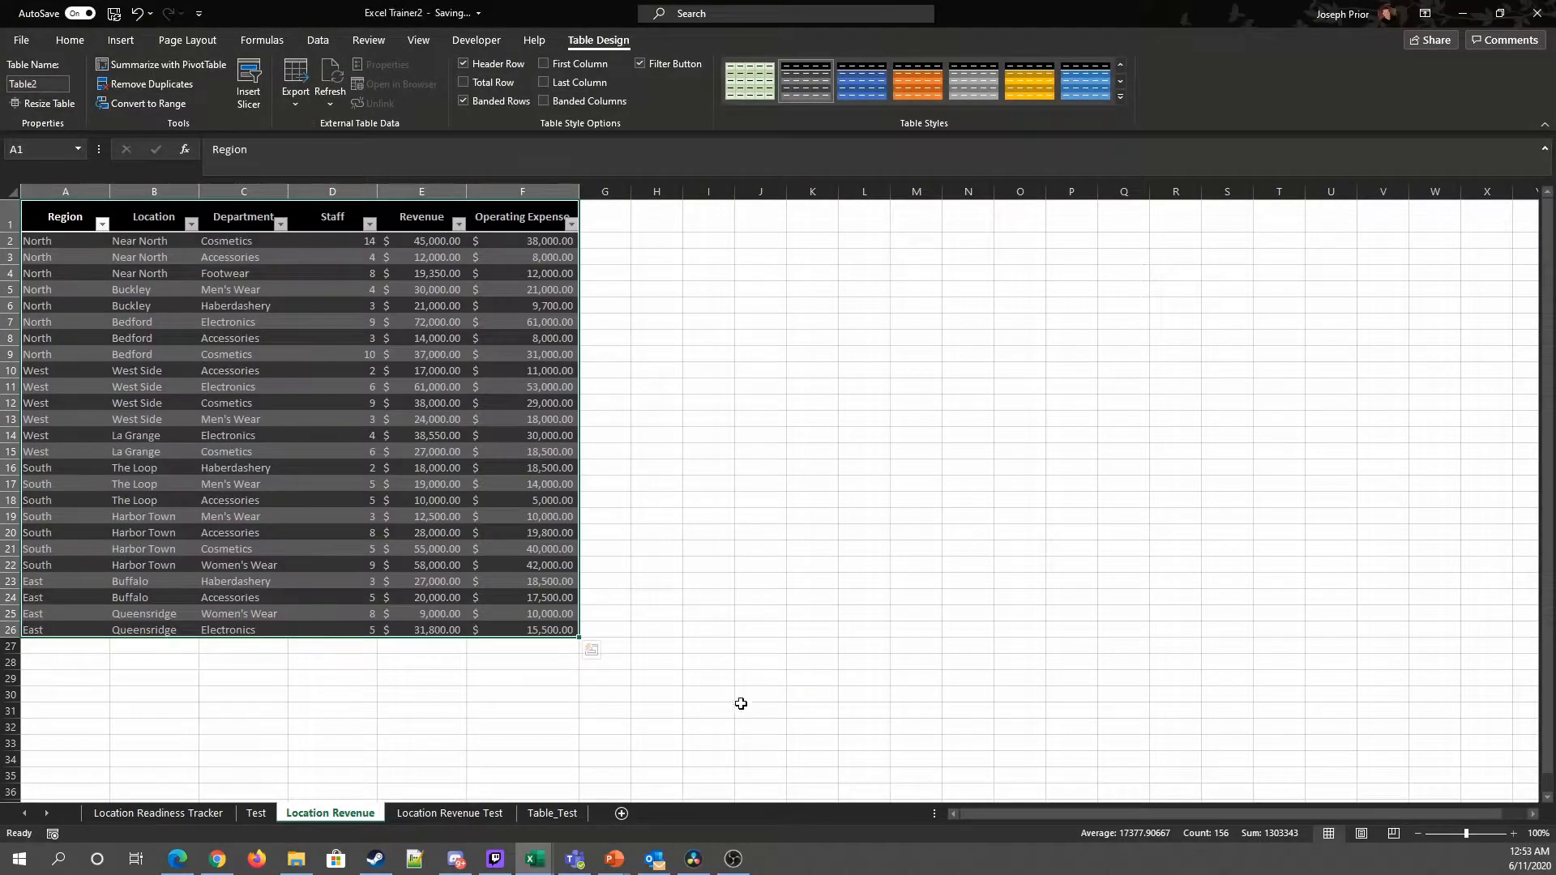
Step: Rename the table Regional_Performance
left_click(1513, 833)
left_click(1512, 834)
left_click(1512, 833)
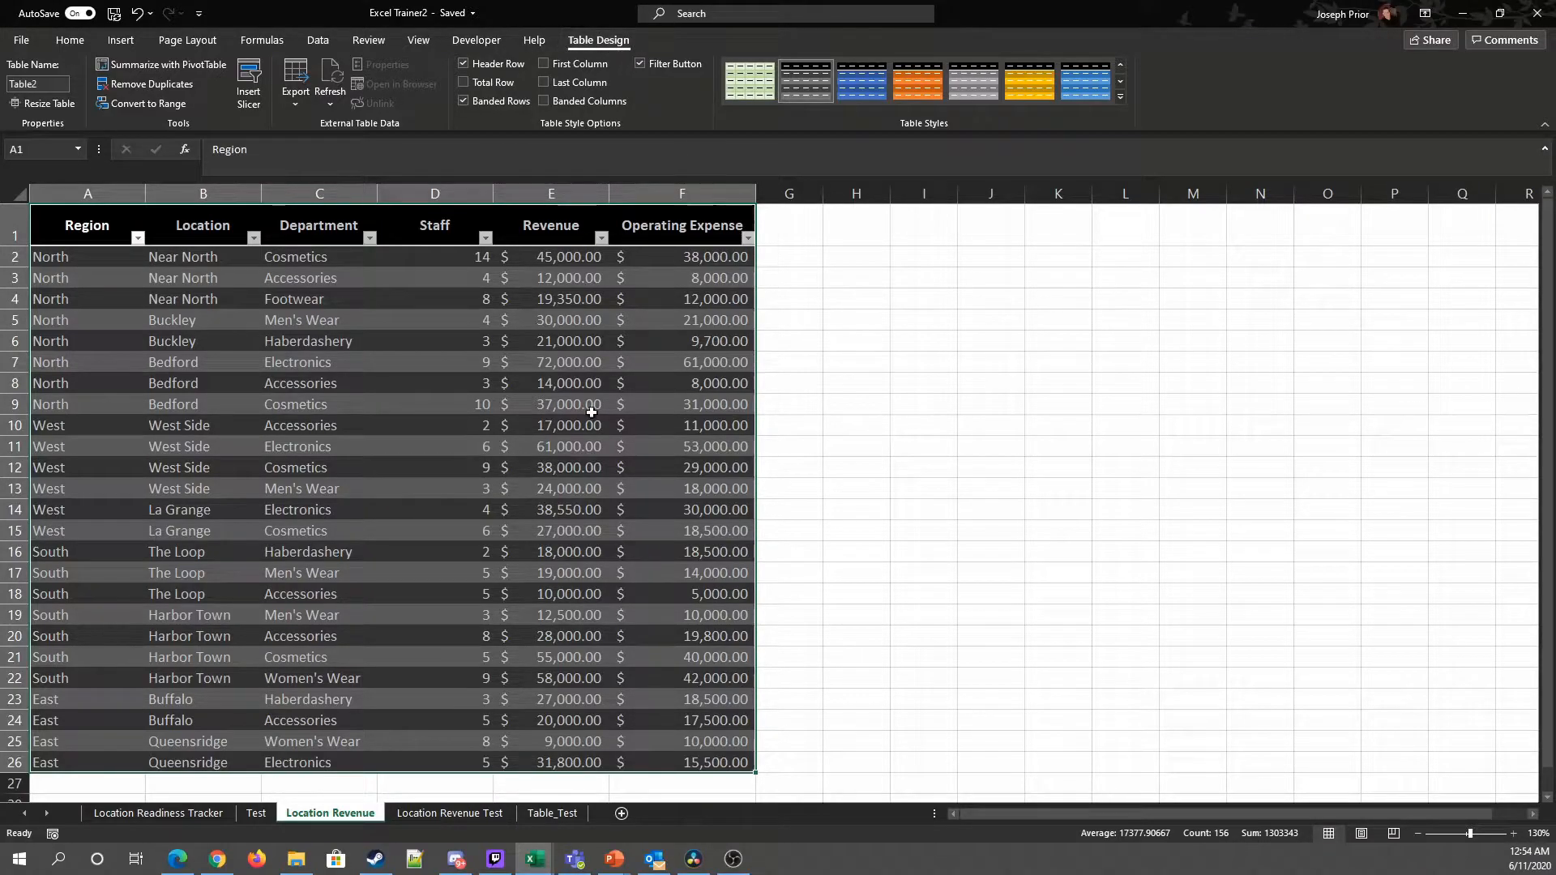
left_click(37, 85)
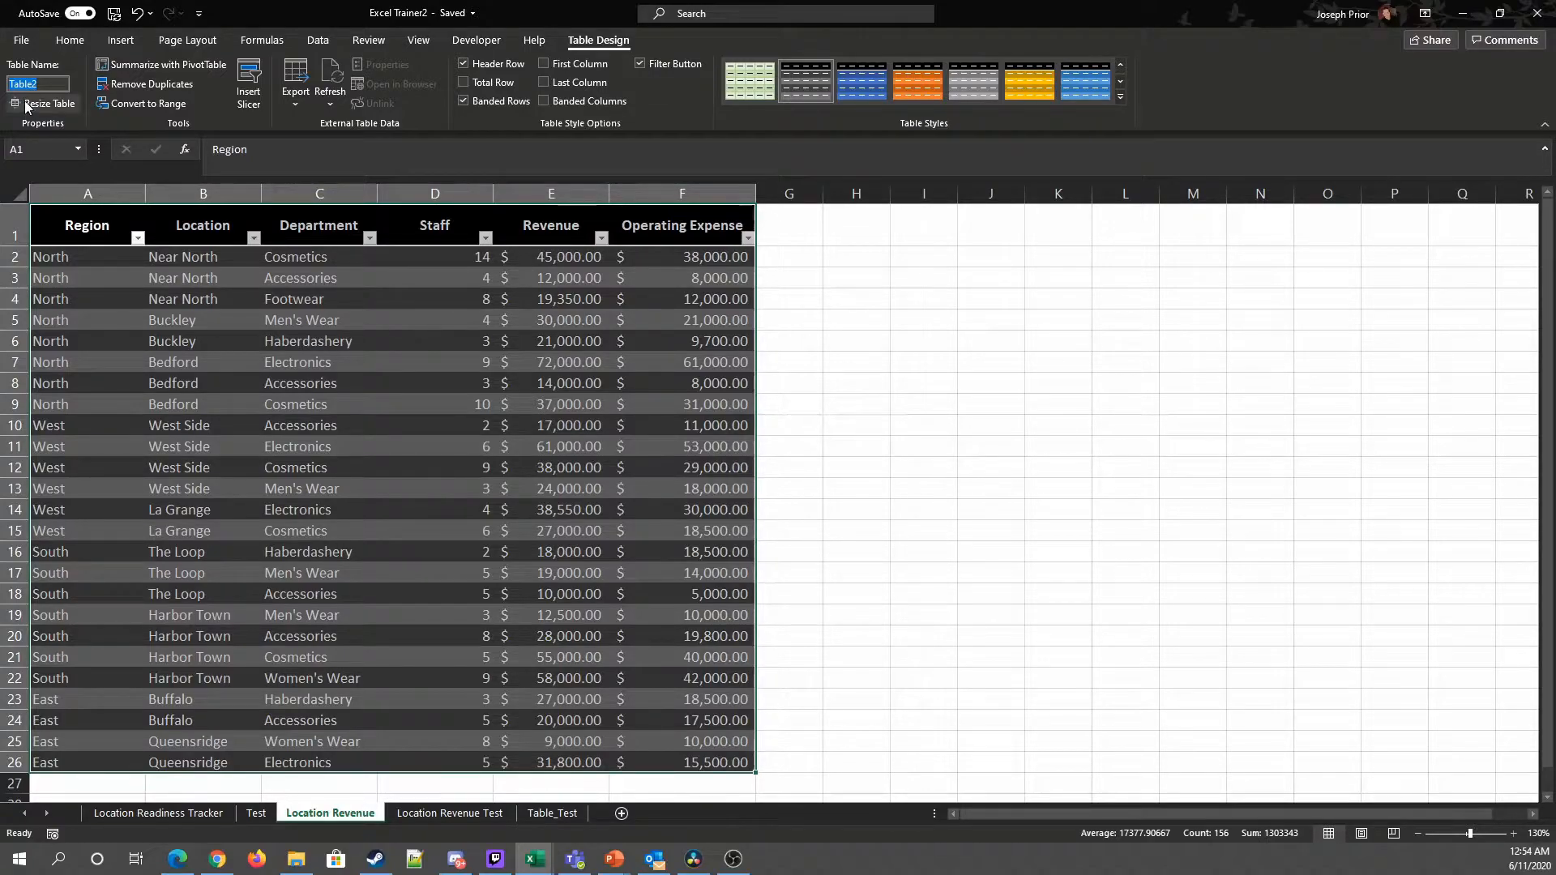
left_click(51, 88)
left_click_drag(51, 86, 9, 76)
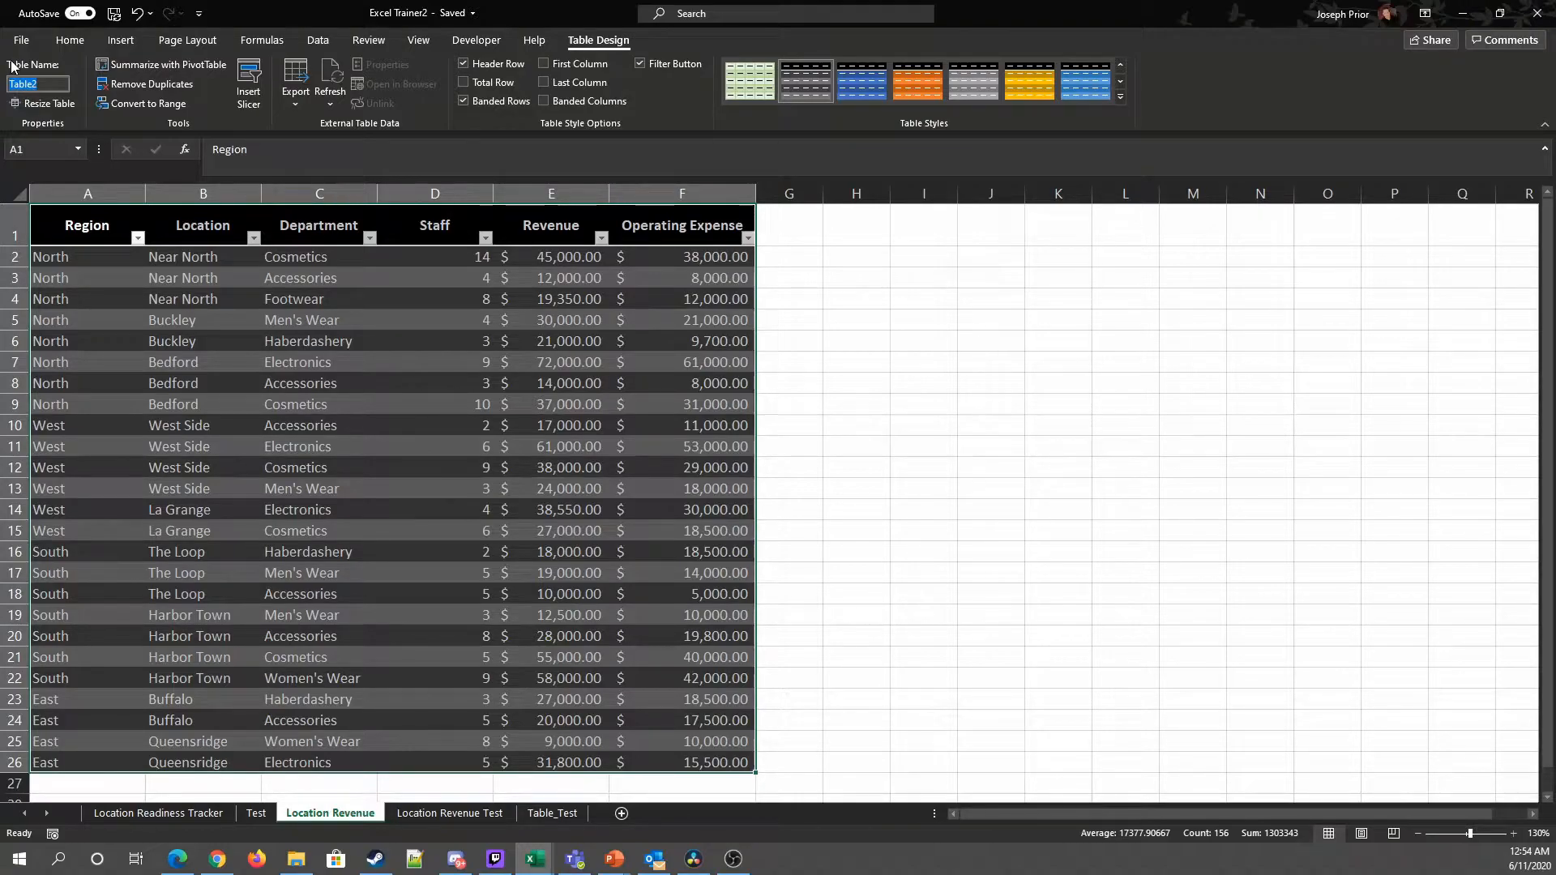
key("BackSpace")
type("Regiona_Performance")
key("Left")
key("Left")
type("Regional")
key("Right")
key("Right")
key("Right")
key("Right")
key("Right")
key("Right")
key("Right")
key("Right")
key("Right")
key("Right")
type("_")
key("Return")
Step: Try several table styles and apply the blue-header medium style to the table
left_click(1067, 81)
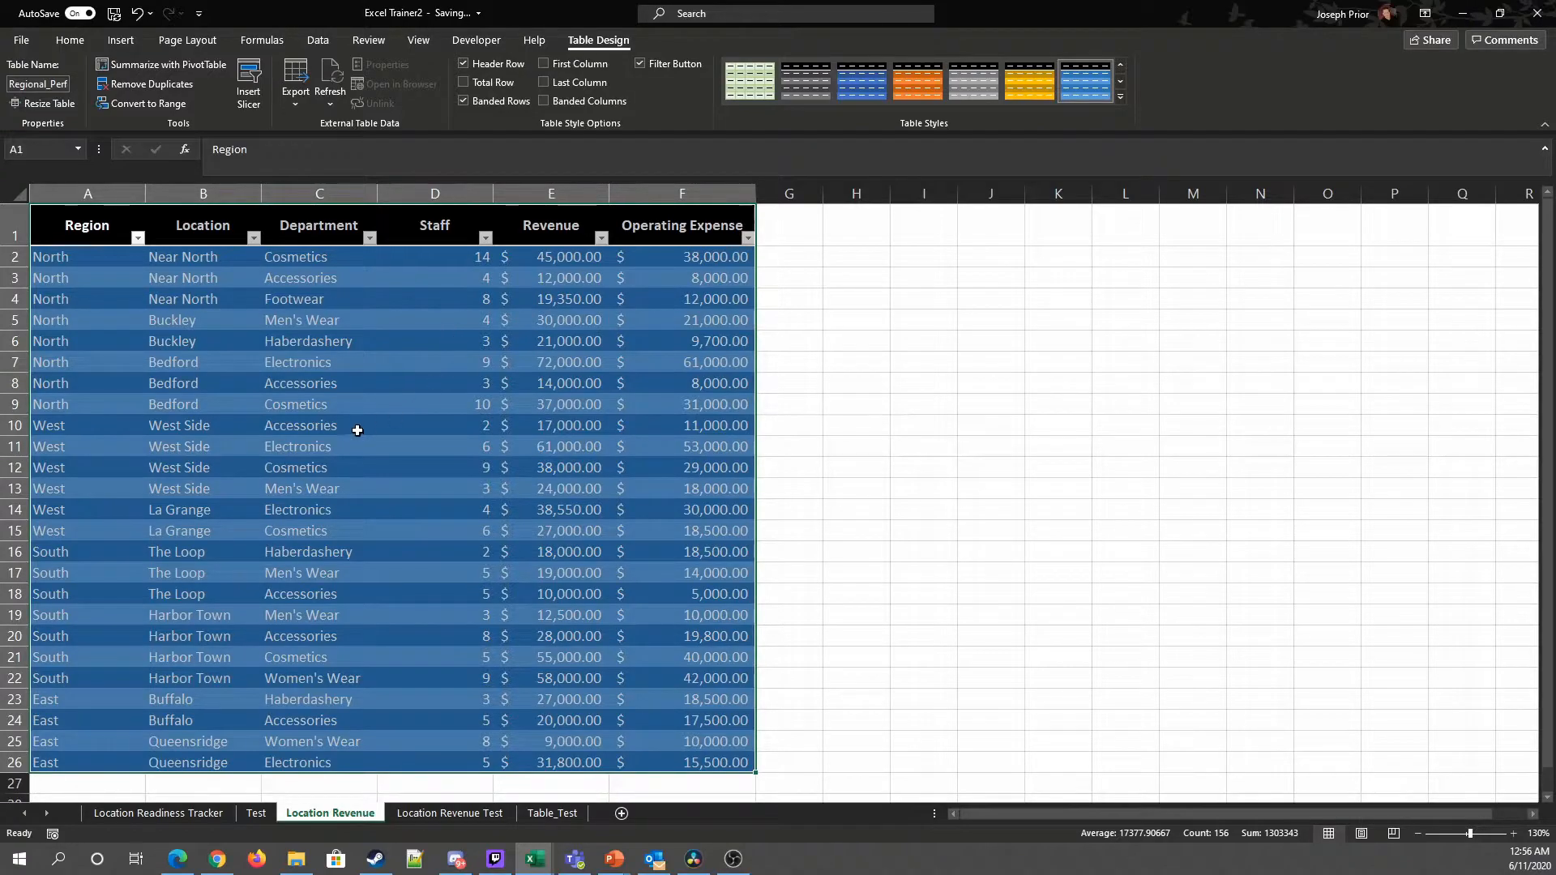
left_click(1120, 68)
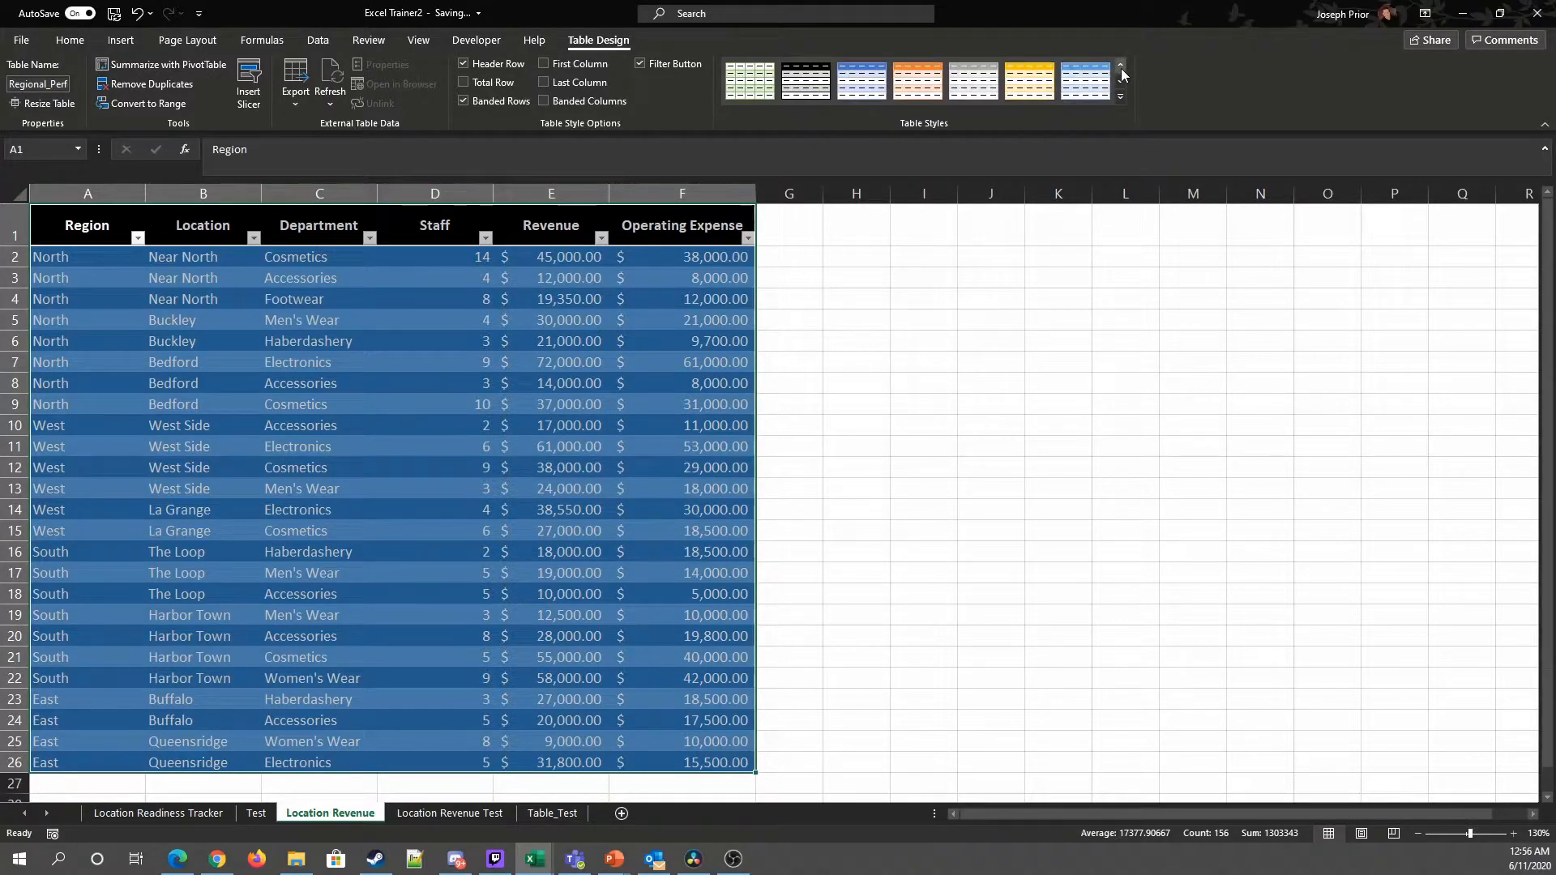
left_click(756, 86)
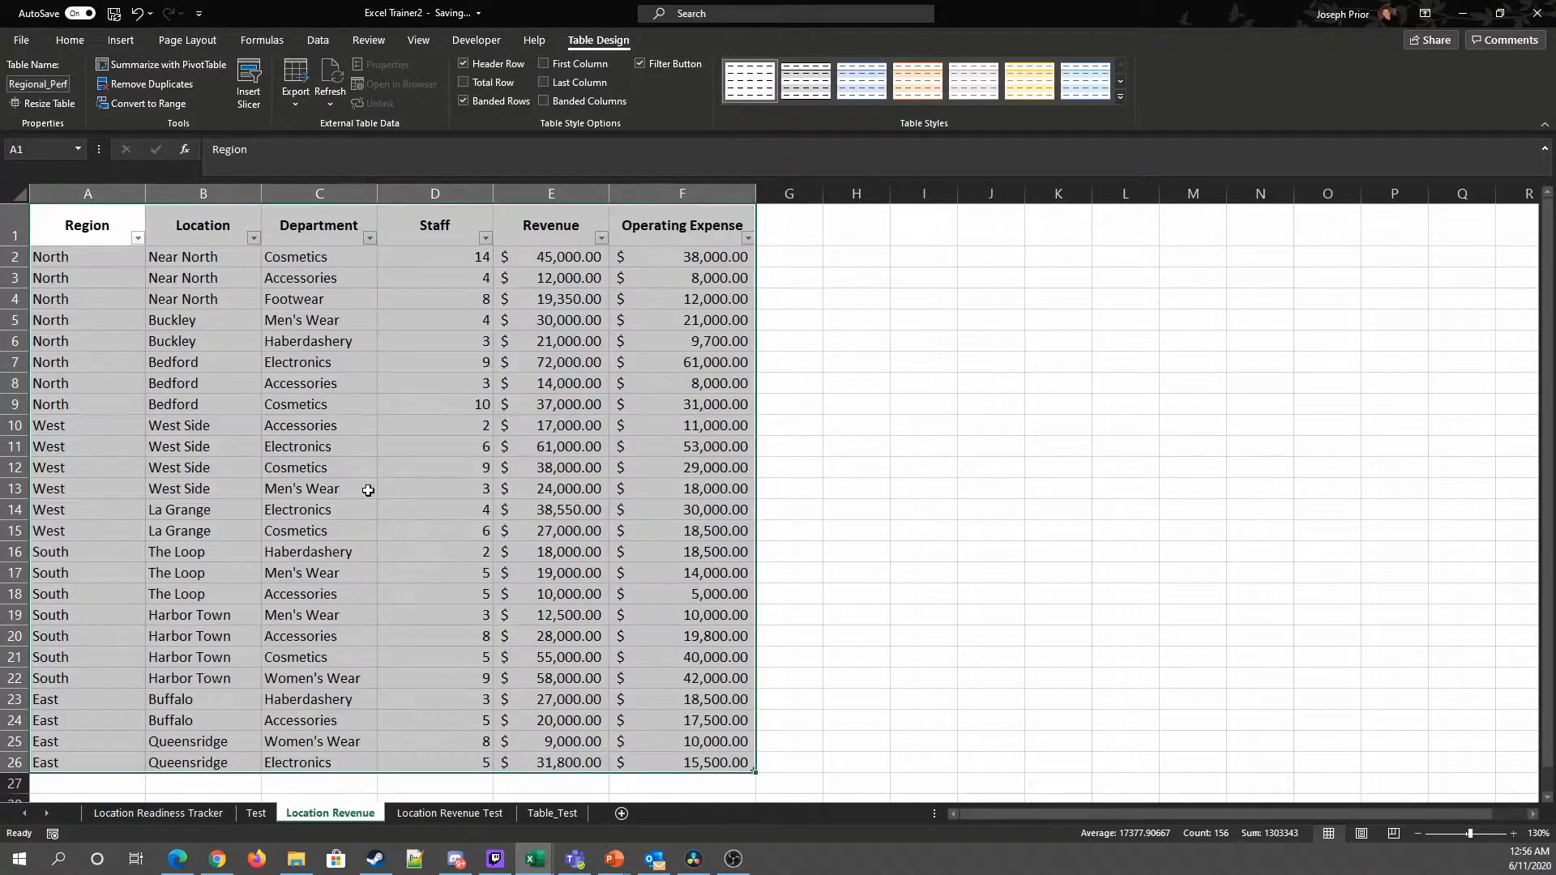
left_click(919, 468)
left_click(150, 258)
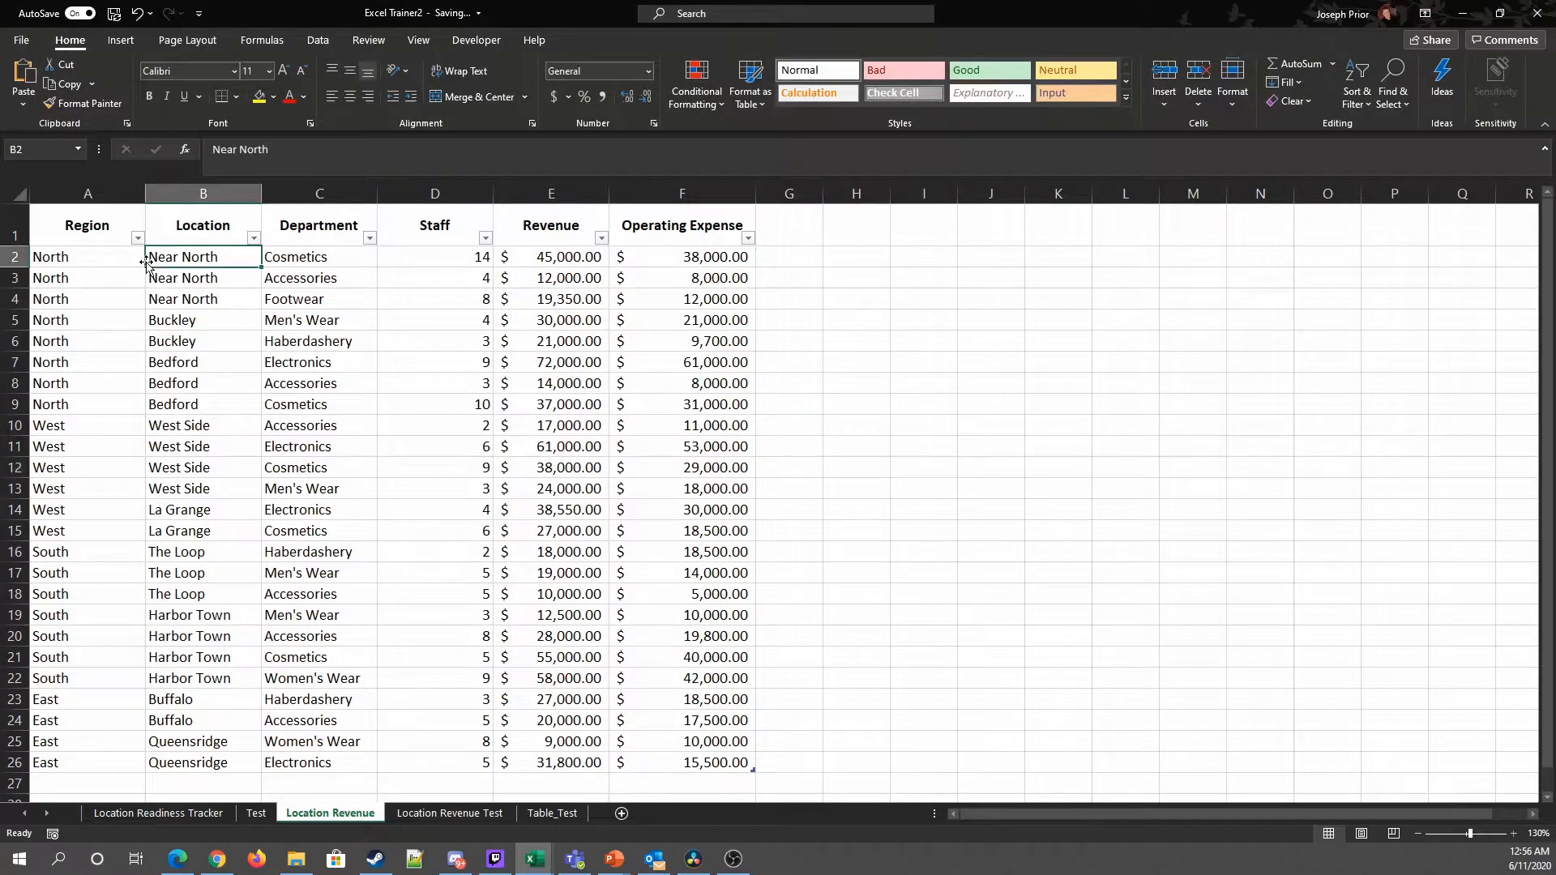
left_click(806, 81)
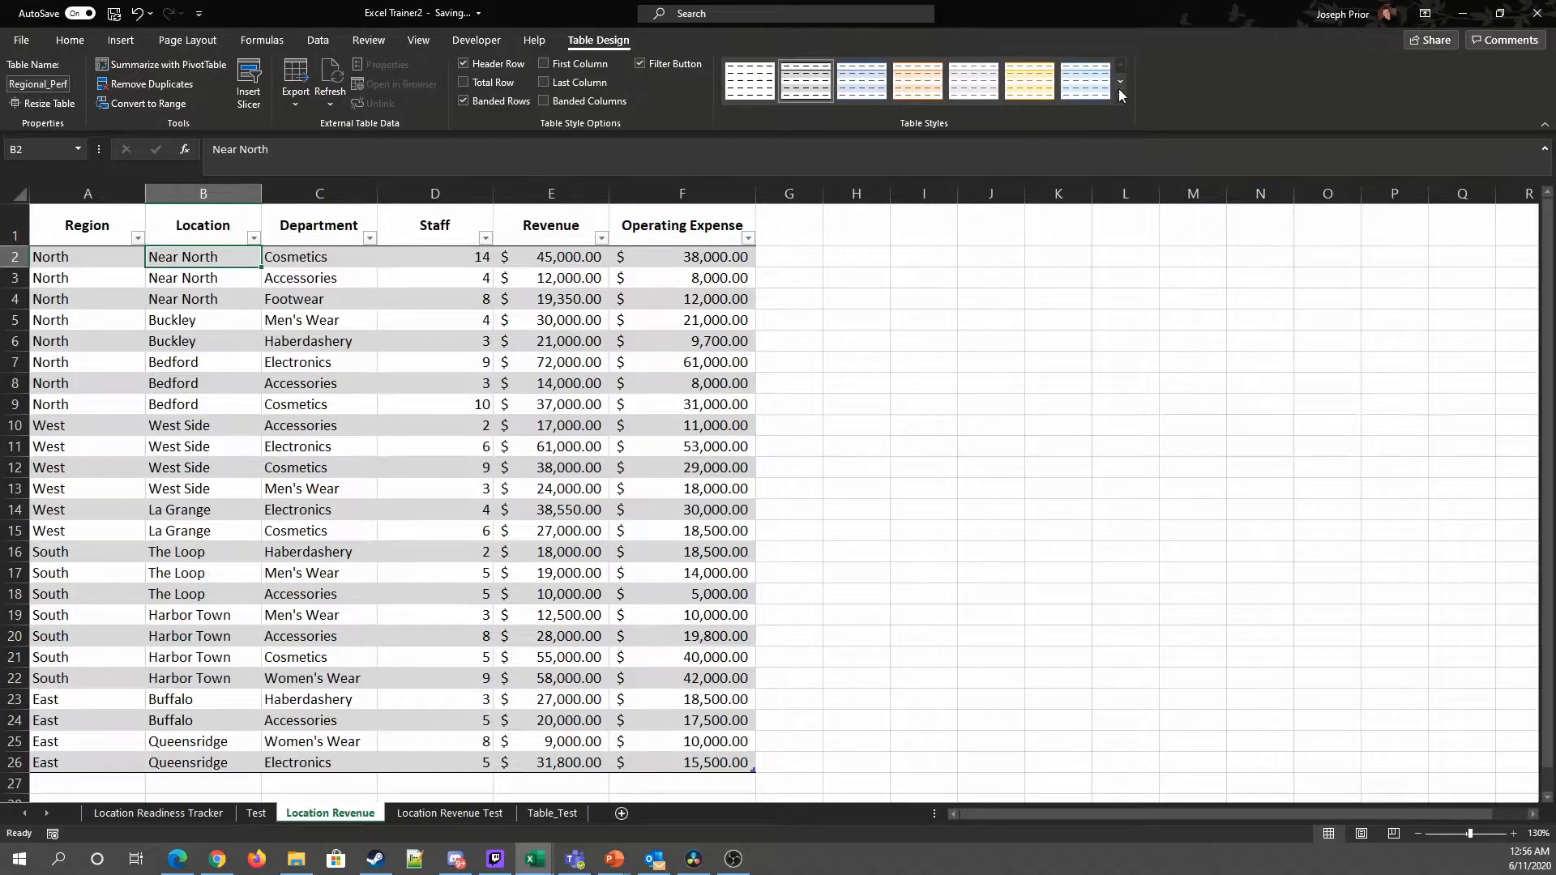
left_click(1085, 83)
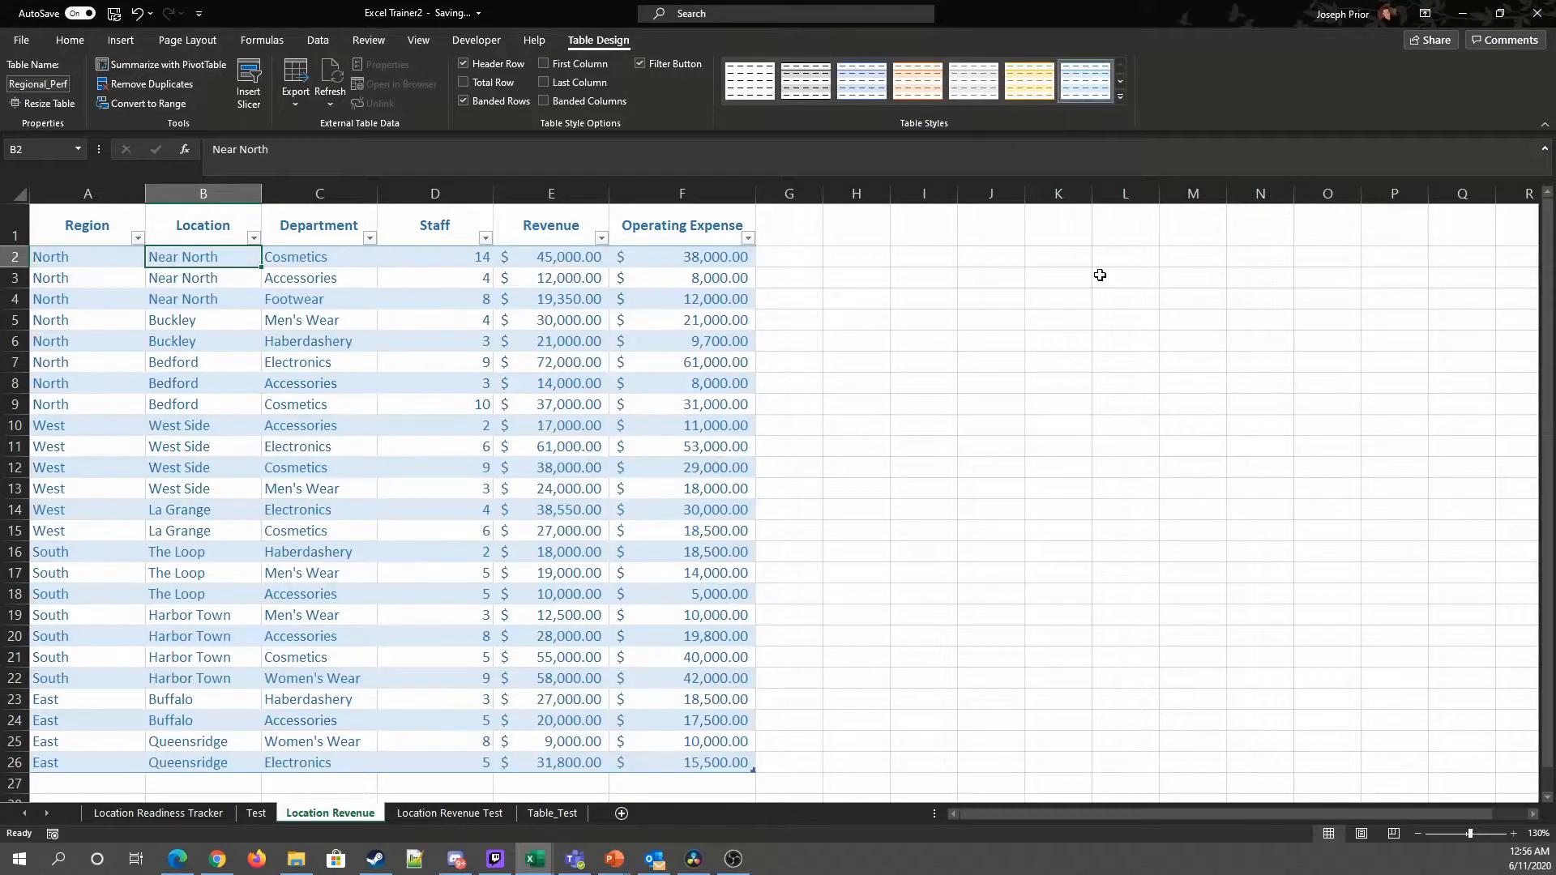
left_click(1120, 83)
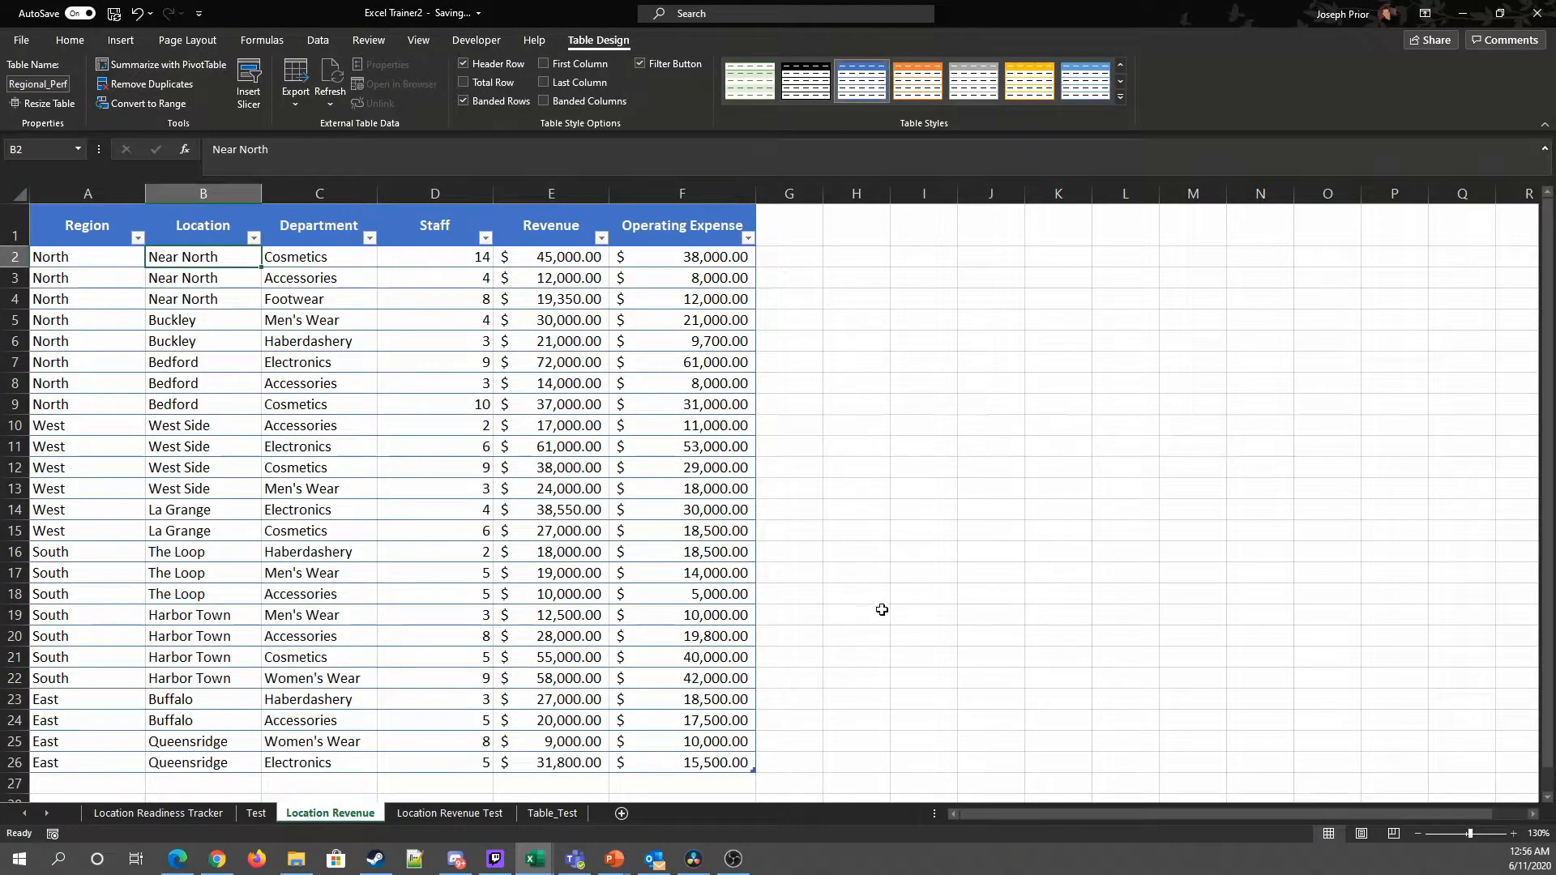
left_click(1125, 593)
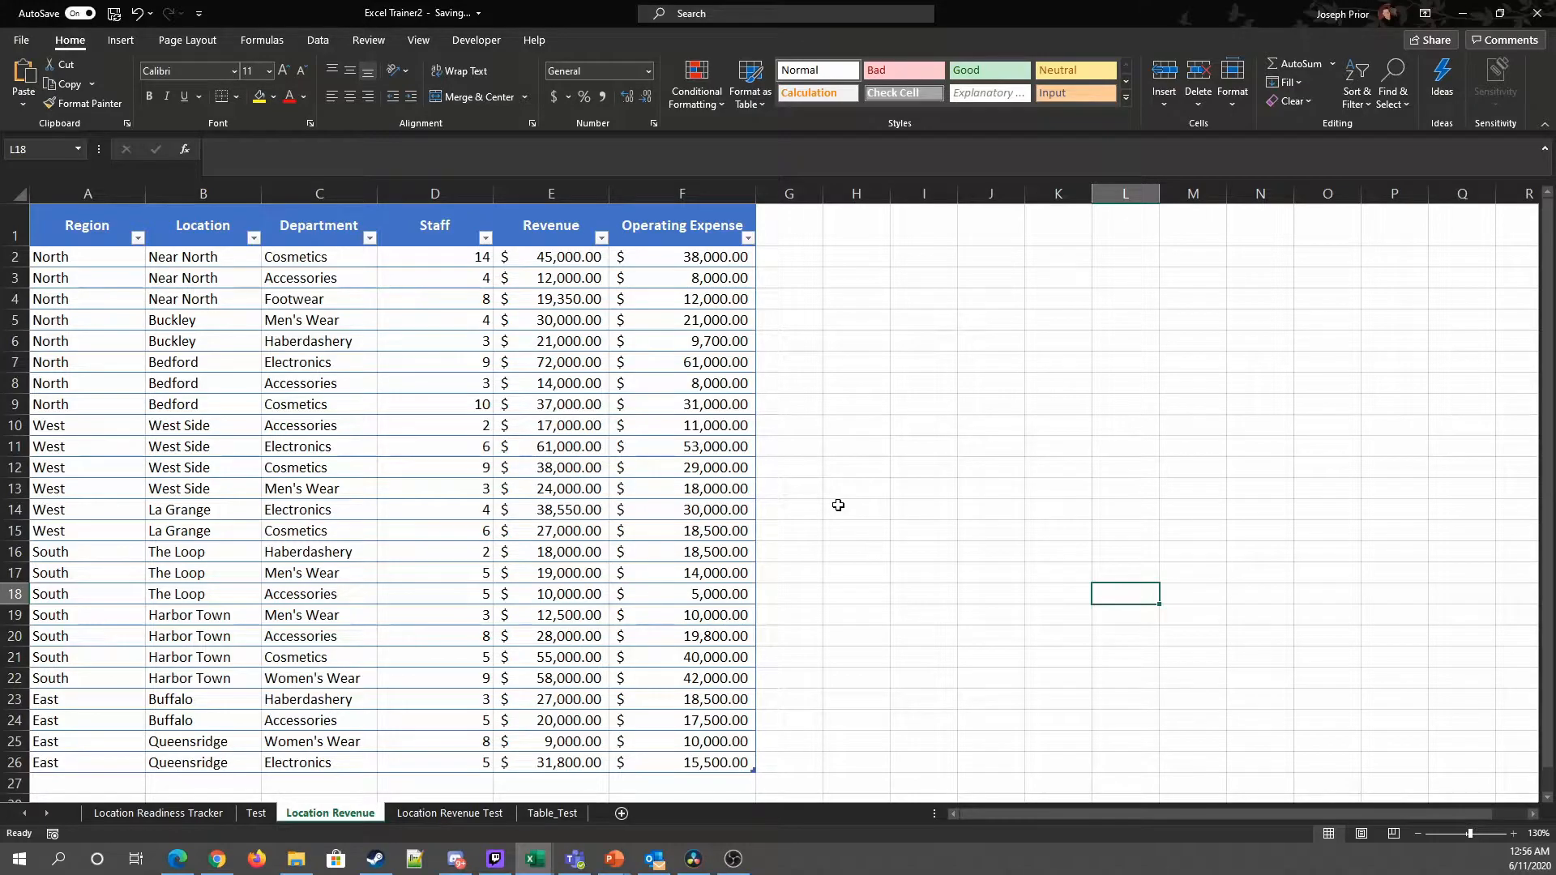
Step: Filter the table's Region column to show only North
left_click(391, 444)
left_click(987, 487)
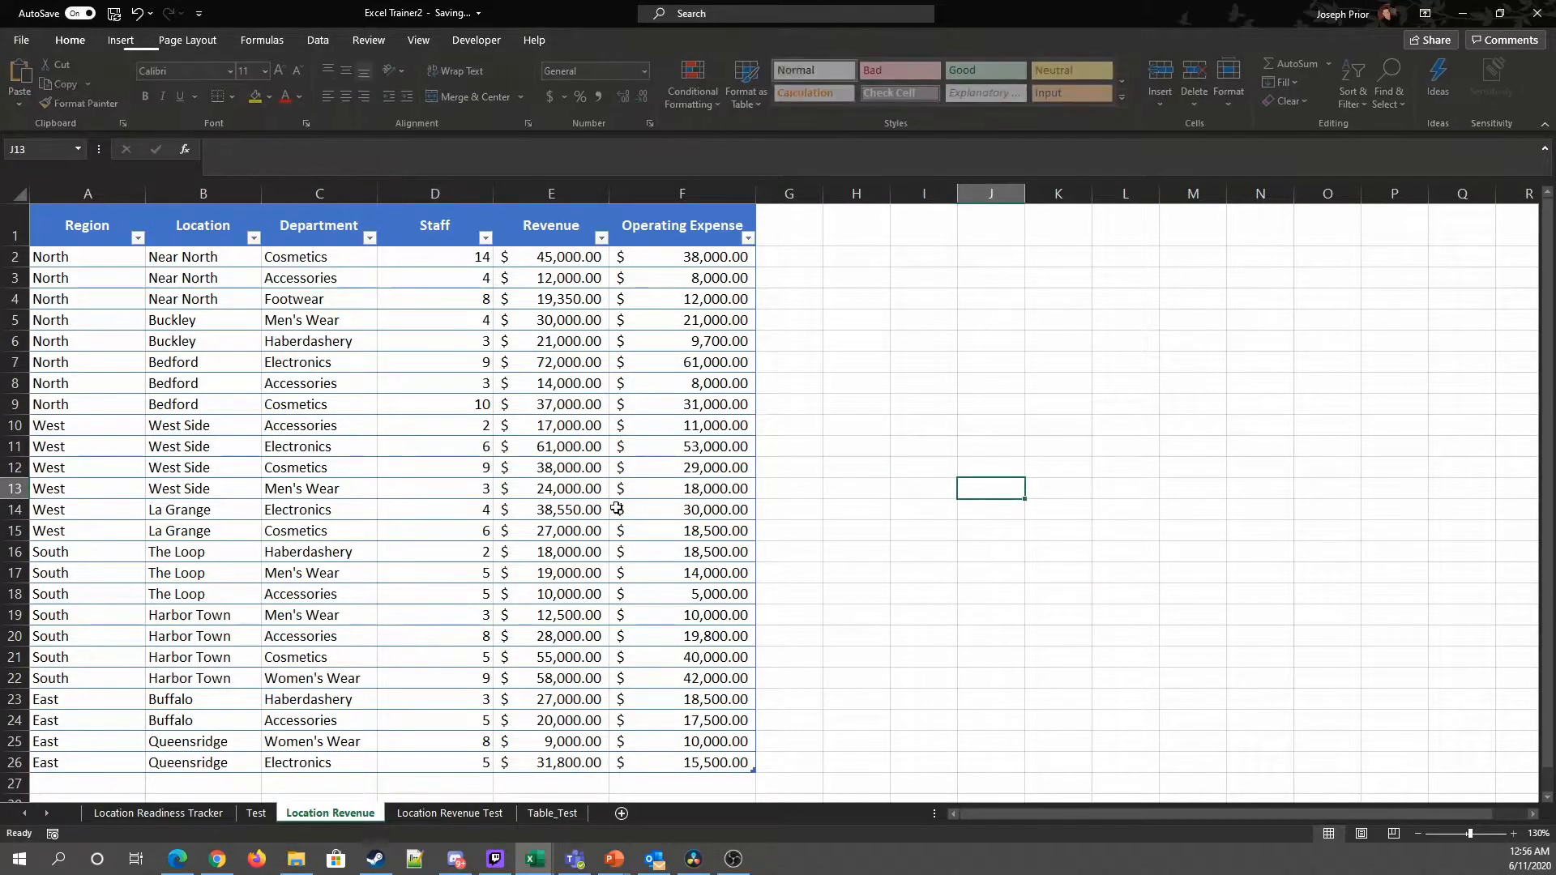
left_click(488, 490)
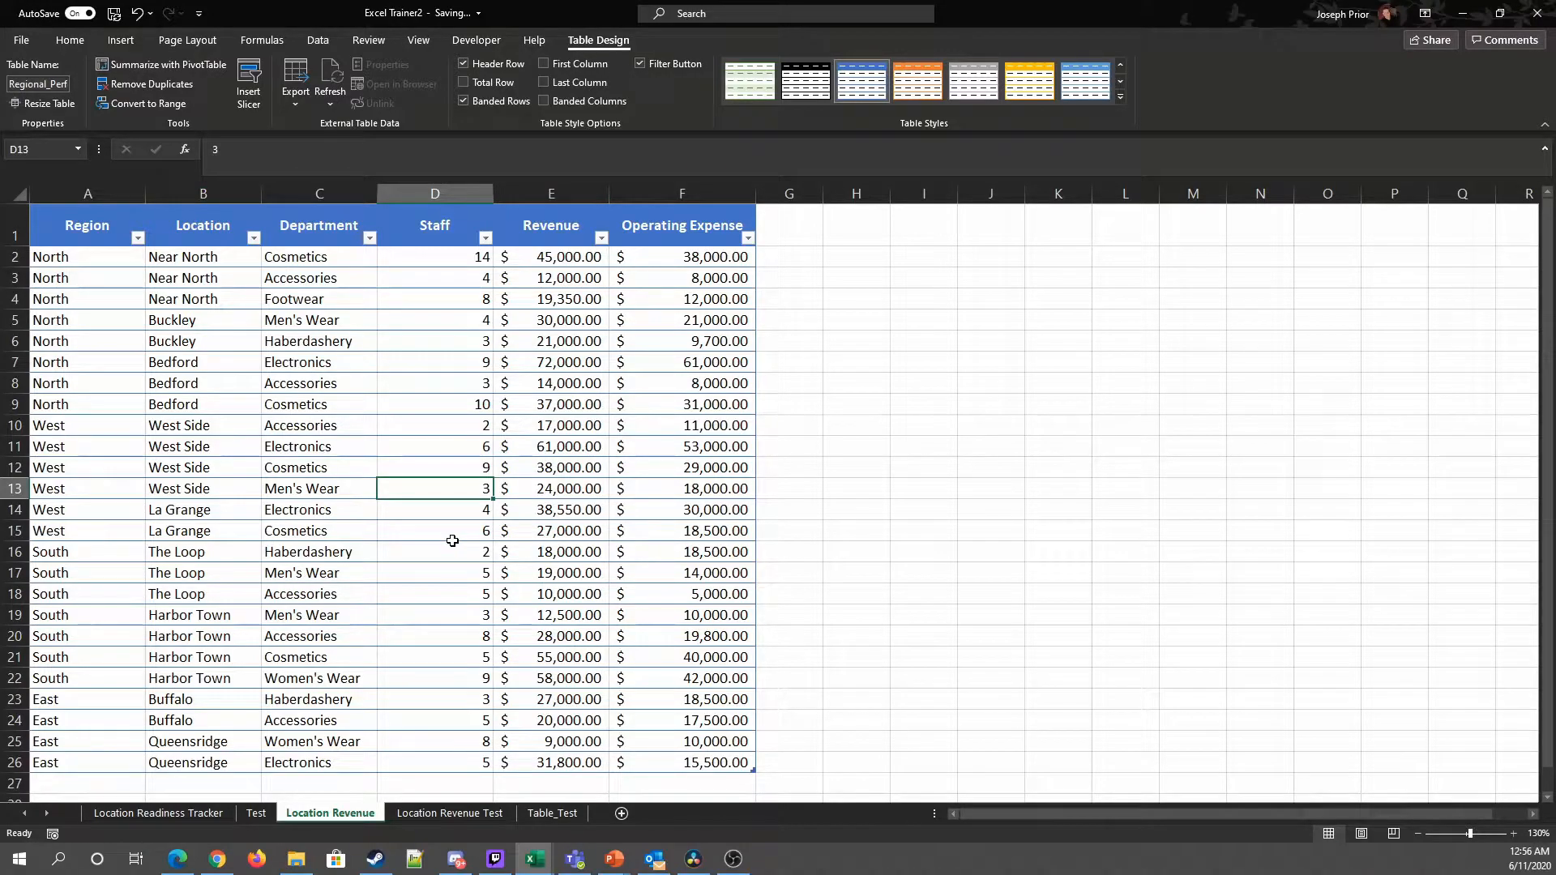
left_click(137, 238)
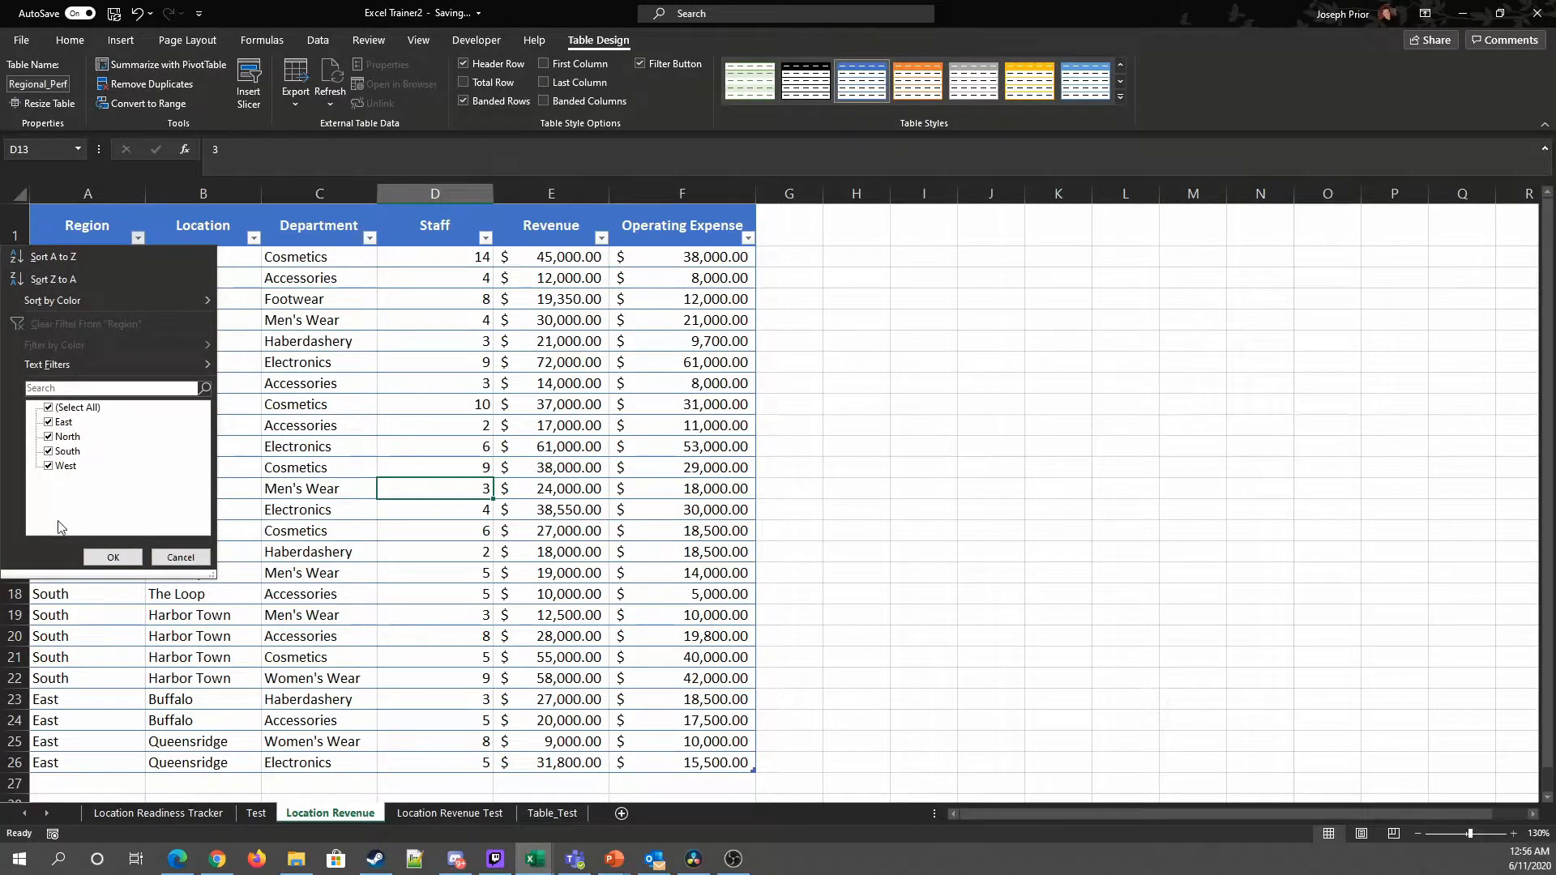
left_click(49, 408)
left_click(49, 437)
left_click(115, 555)
Step: Change the Region filter to show East, South and West instead of North
left_click(137, 238)
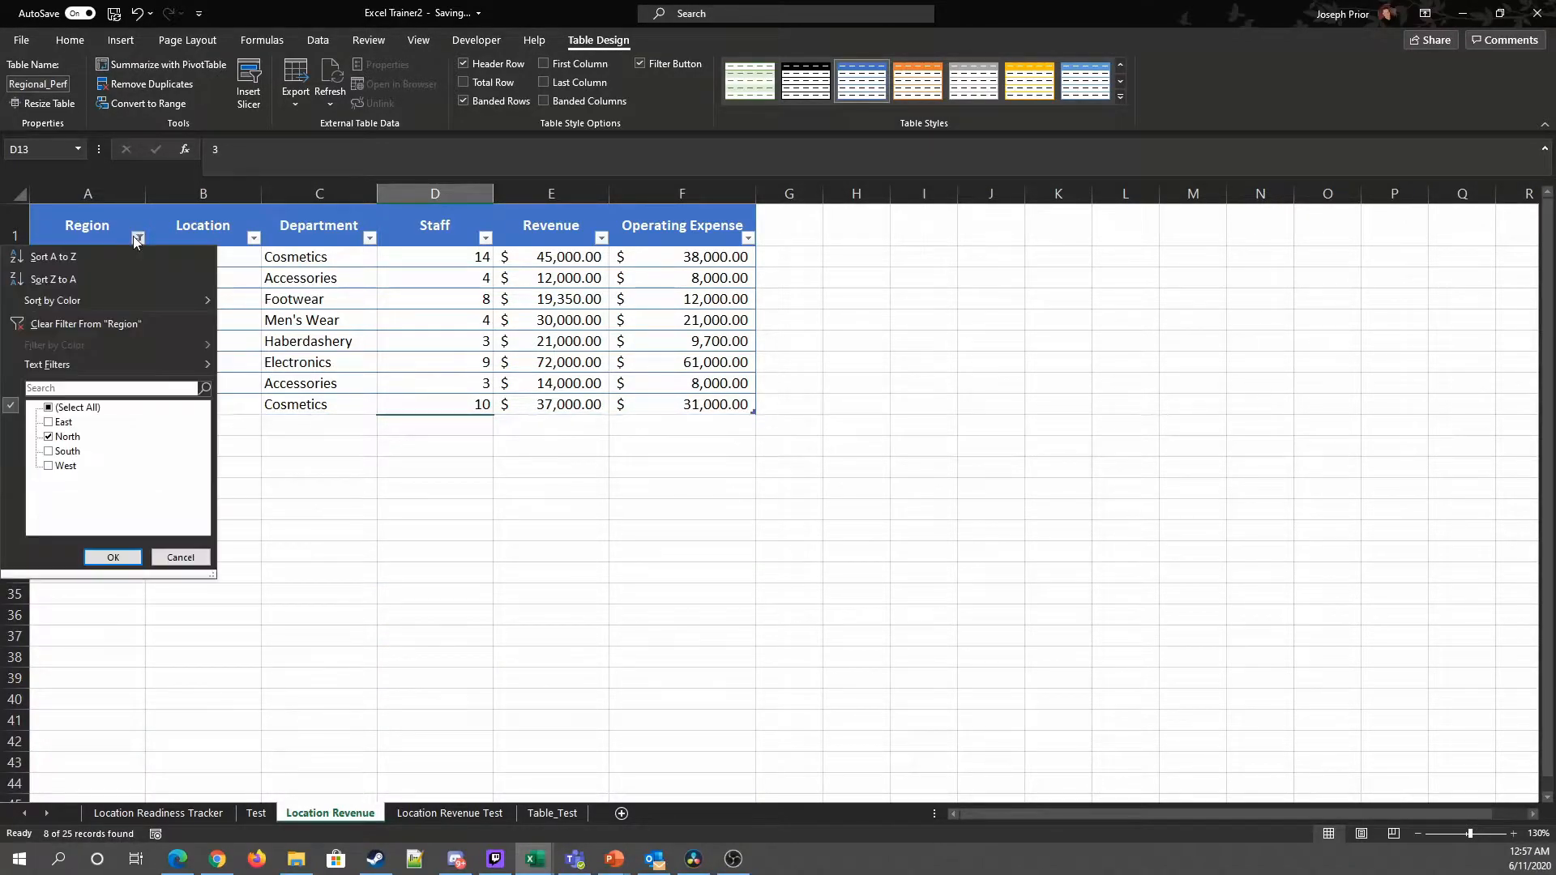
left_click(49, 437)
left_click(49, 422)
left_click(49, 451)
left_click(49, 466)
left_click(113, 556)
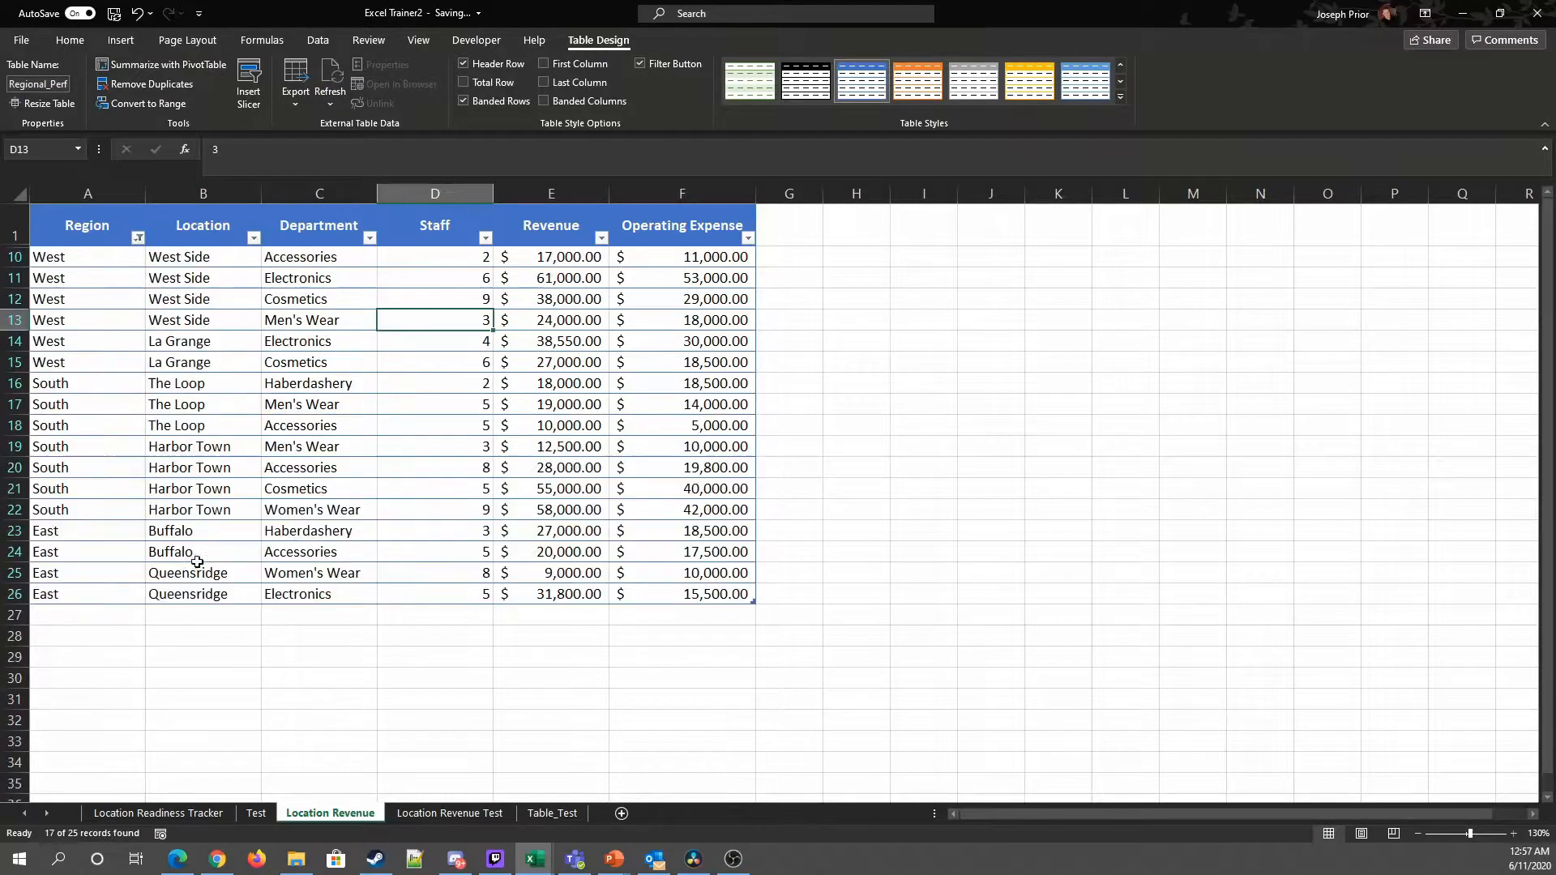
left_click(142, 256)
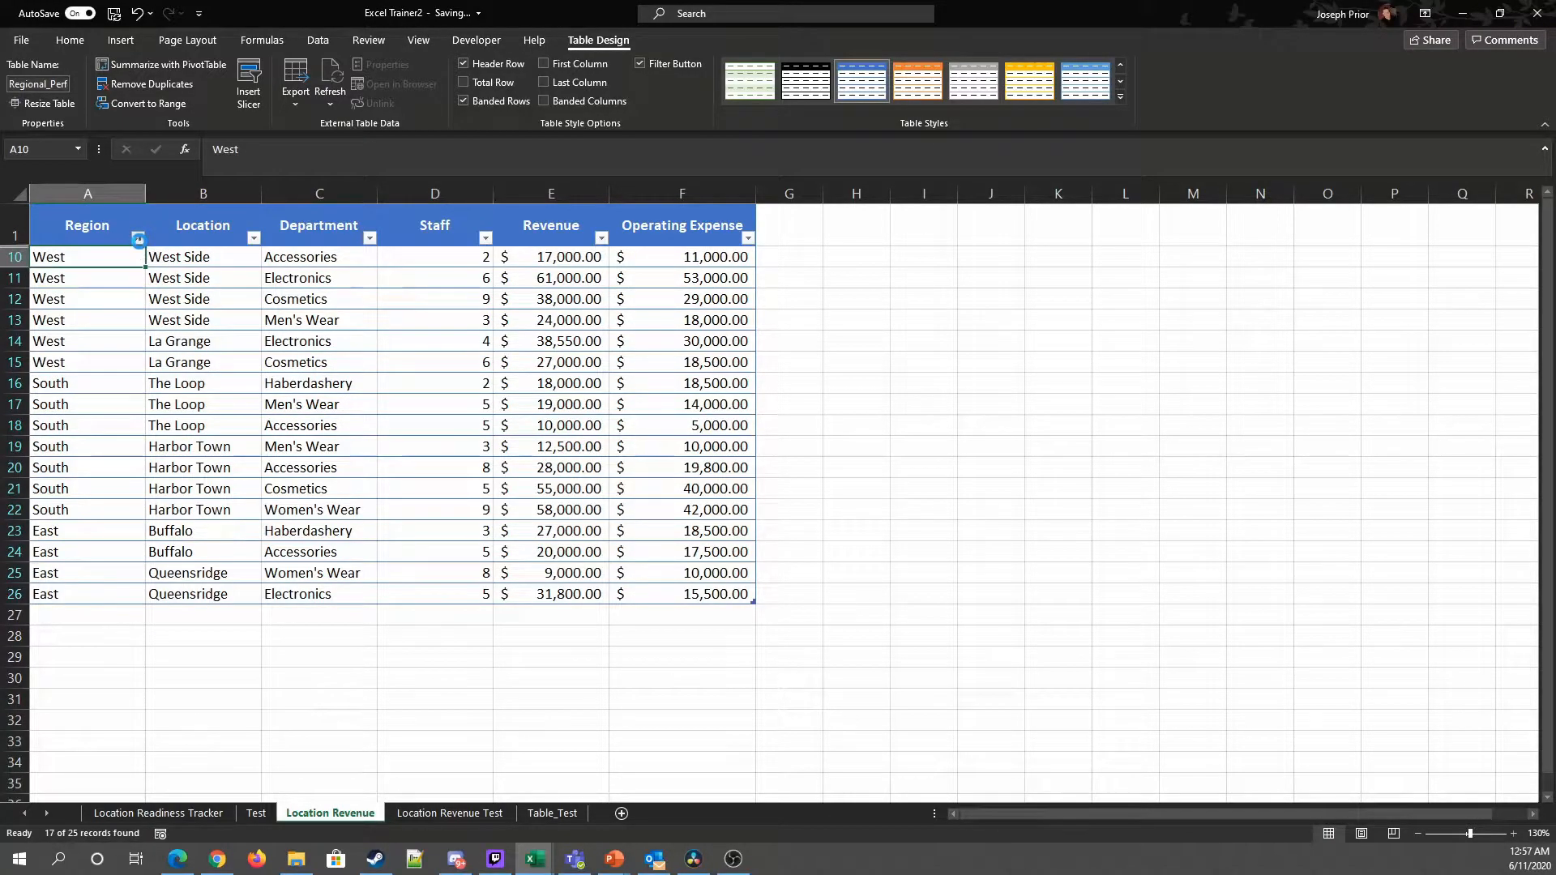
Step: Re-include North in the Region filter so all regions are shown
left_click(138, 238)
left_click(54, 437)
left_click(112, 556)
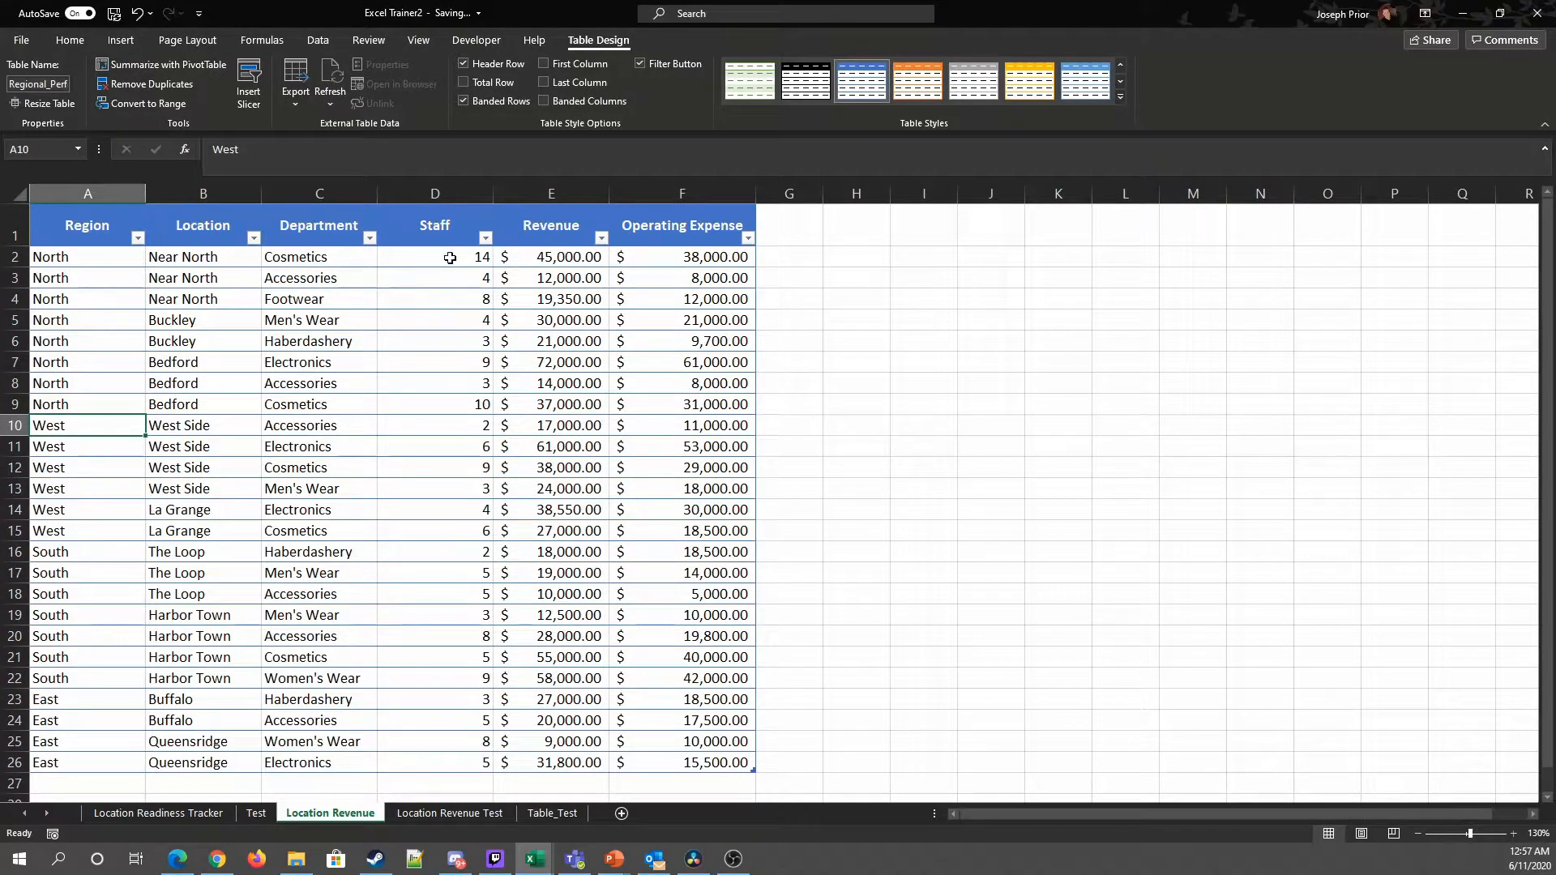
Step: Sort the table by Staff from smallest to largest
left_click(484, 236)
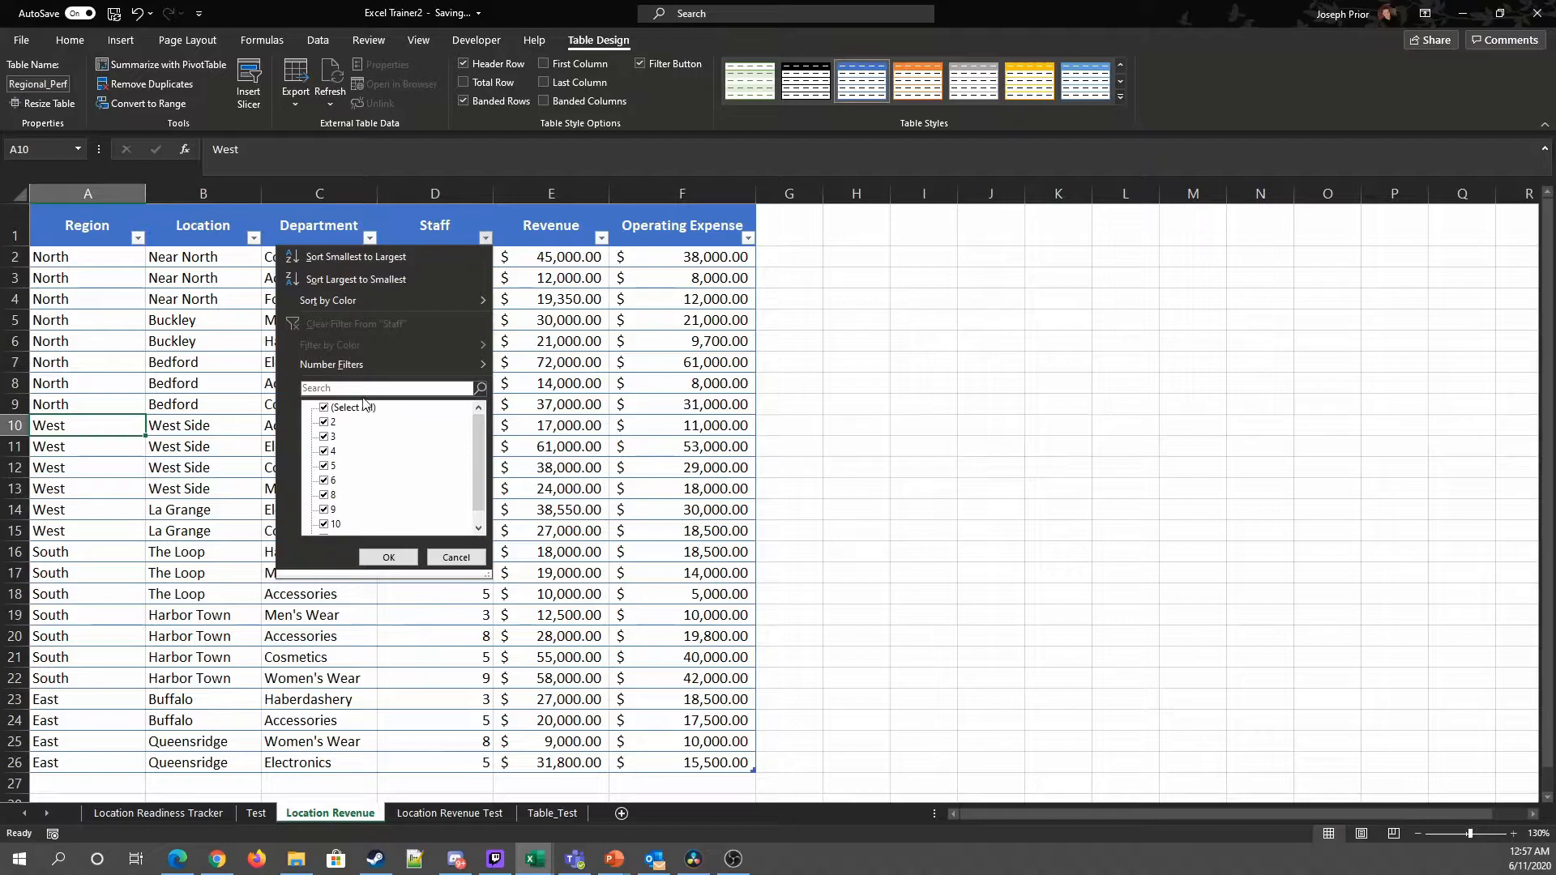
left_click(352, 259)
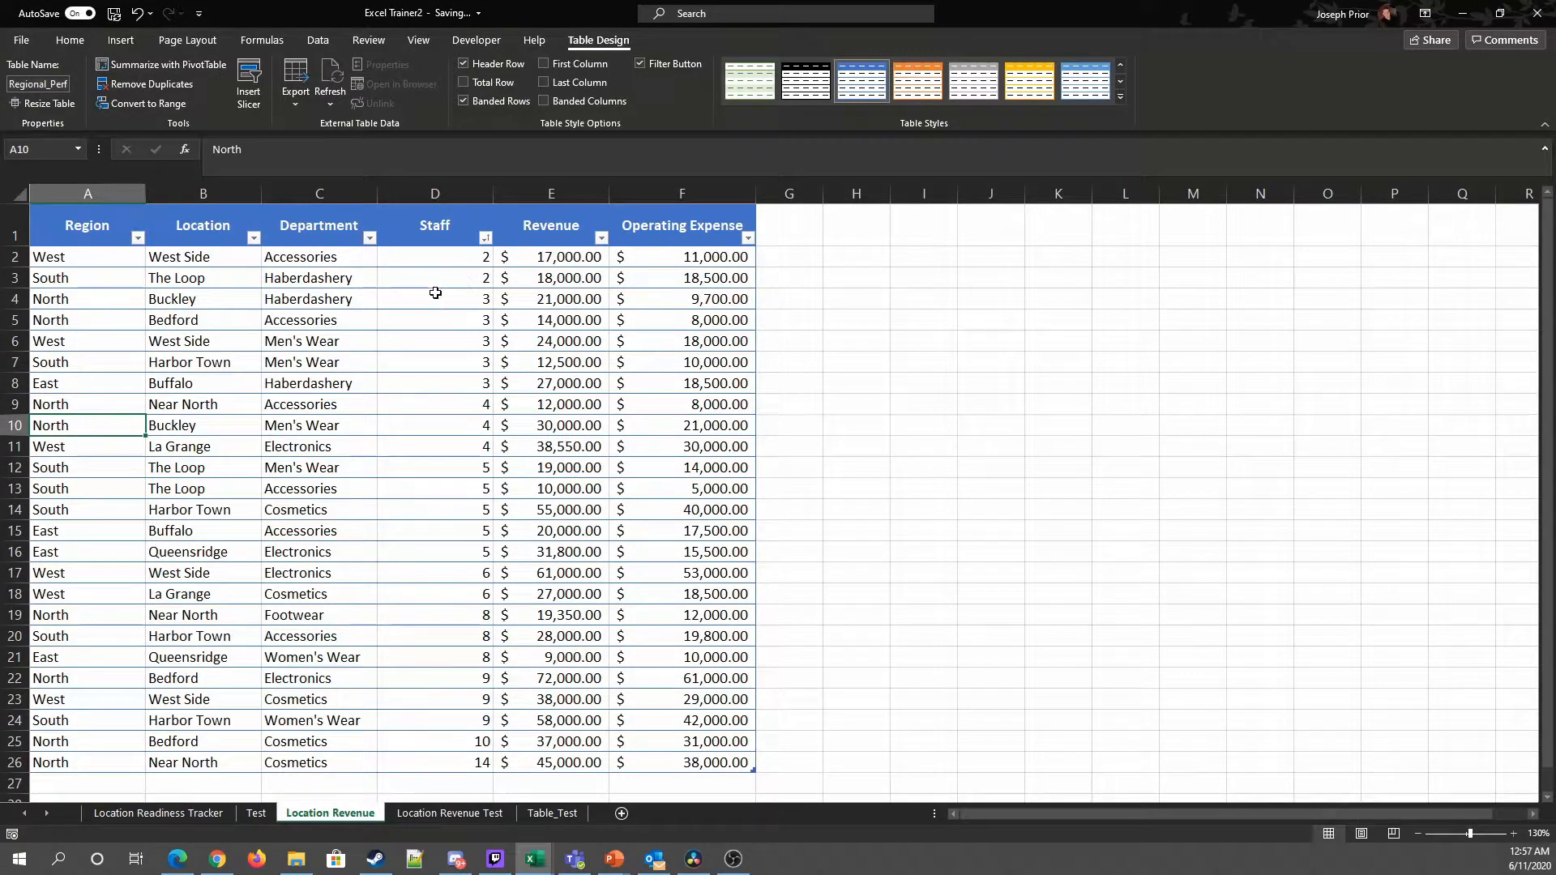
Step: Sort the table by Staff from largest to smallest
left_click(484, 238)
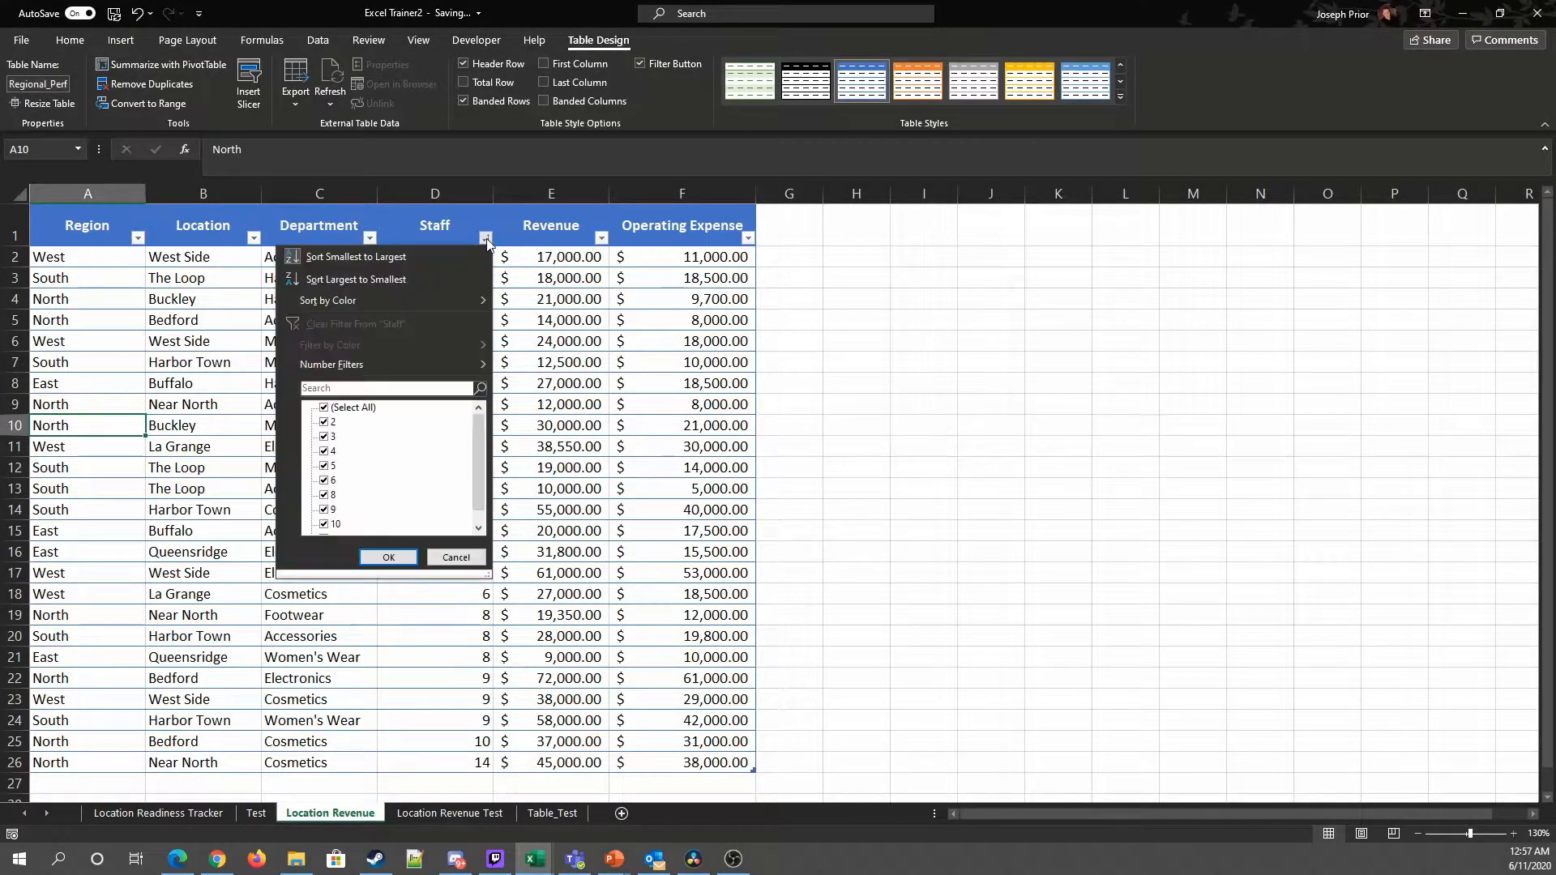
left_click(337, 279)
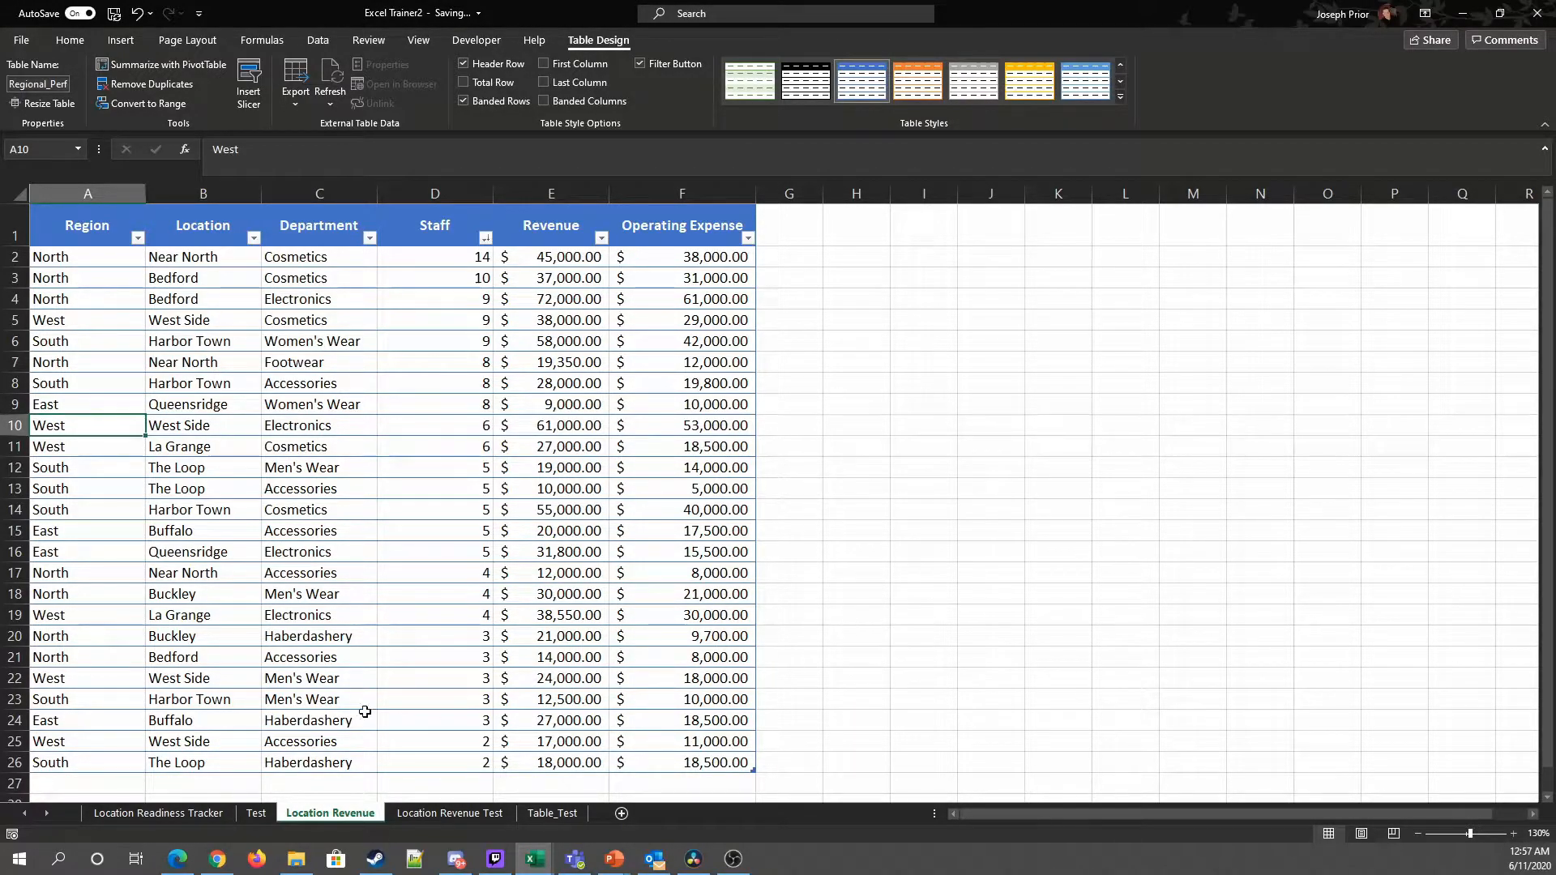
left_click(943, 601)
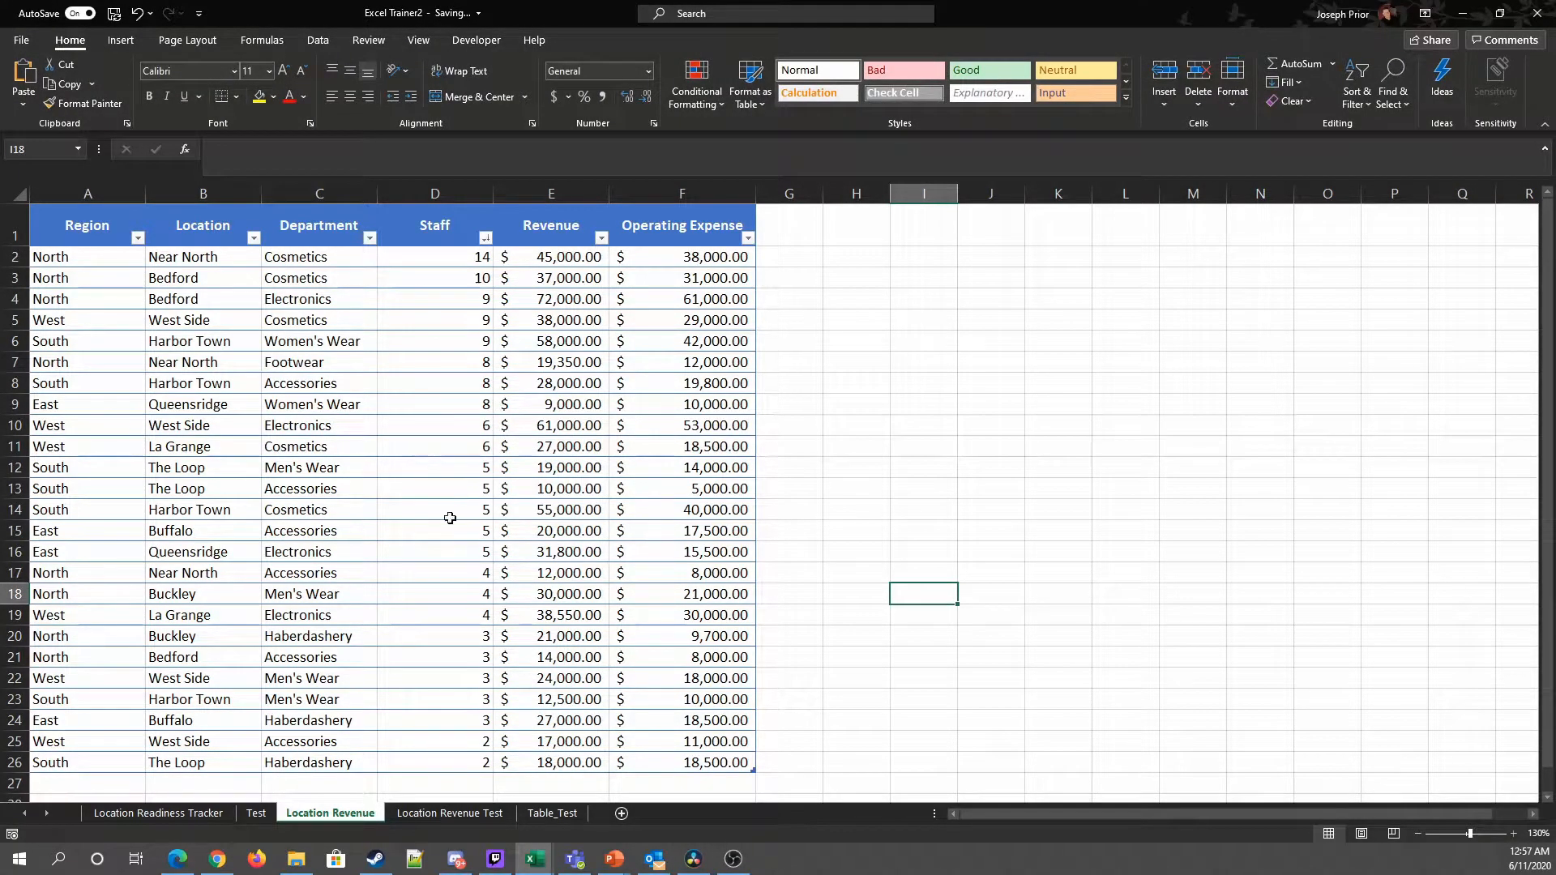
left_click(325, 427)
left_click_drag(676, 529, 671, 513)
left_click(350, 613)
left_click(185, 390)
left_click(1018, 440)
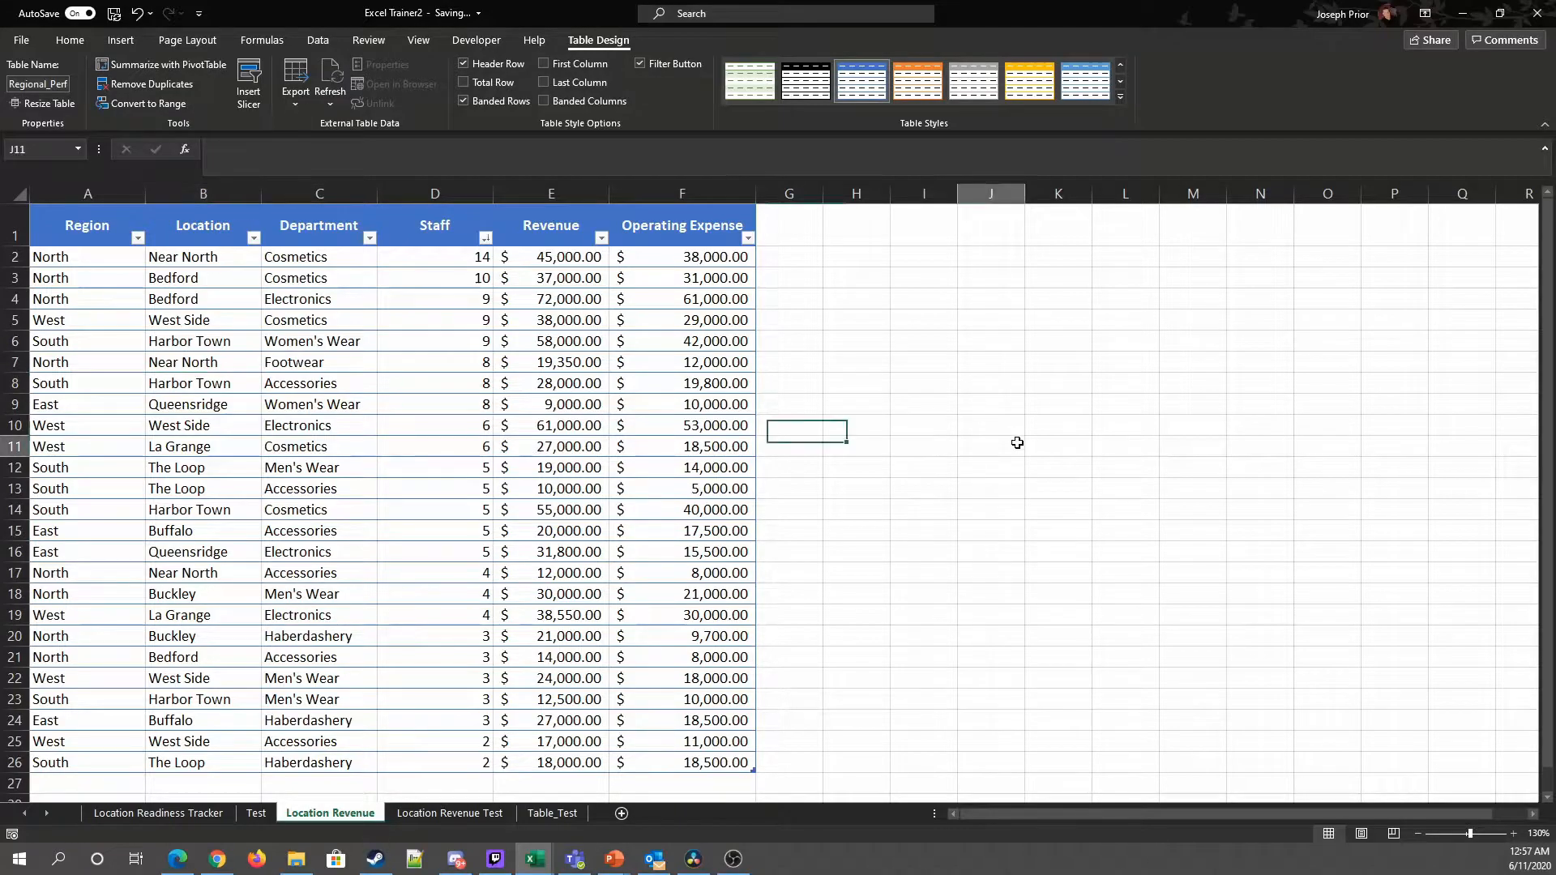
left_click(417, 468)
left_click(119, 43)
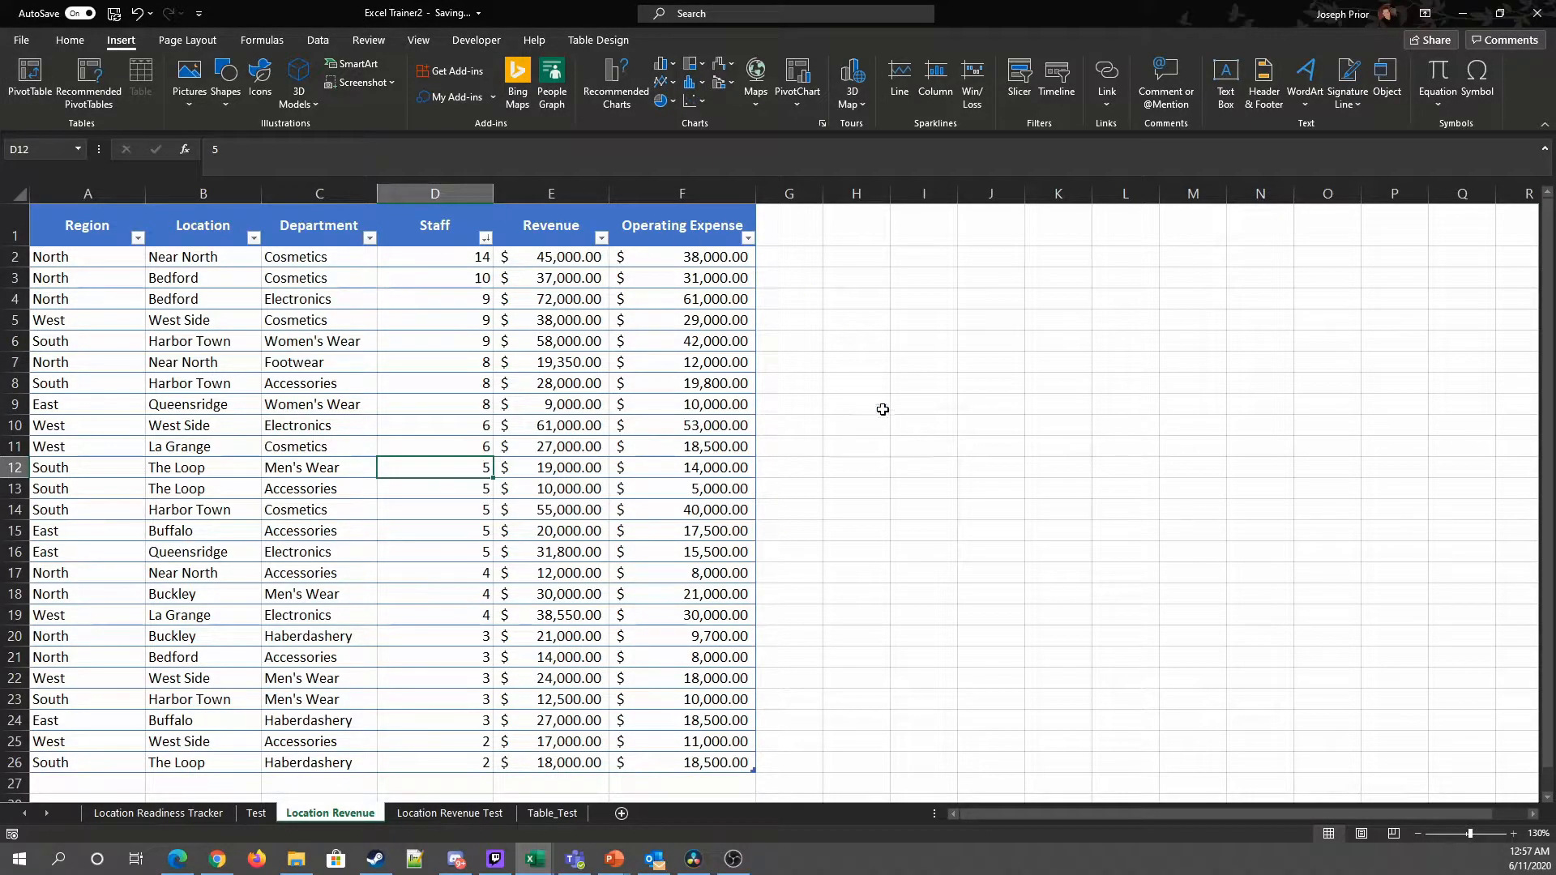
left_click_drag(107, 207, 721, 683)
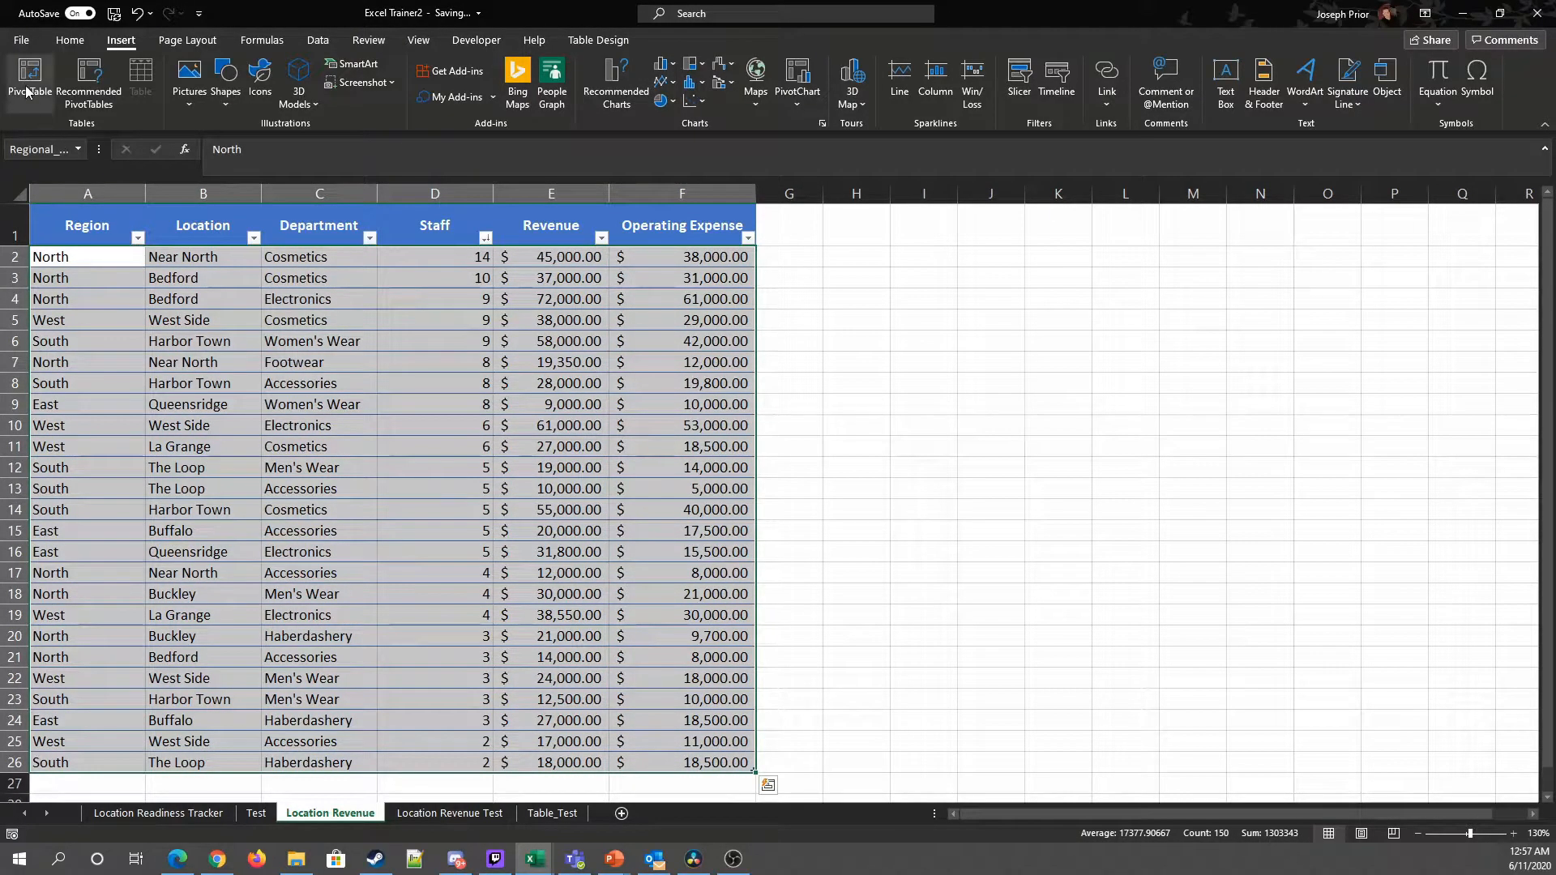
left_click(875, 463)
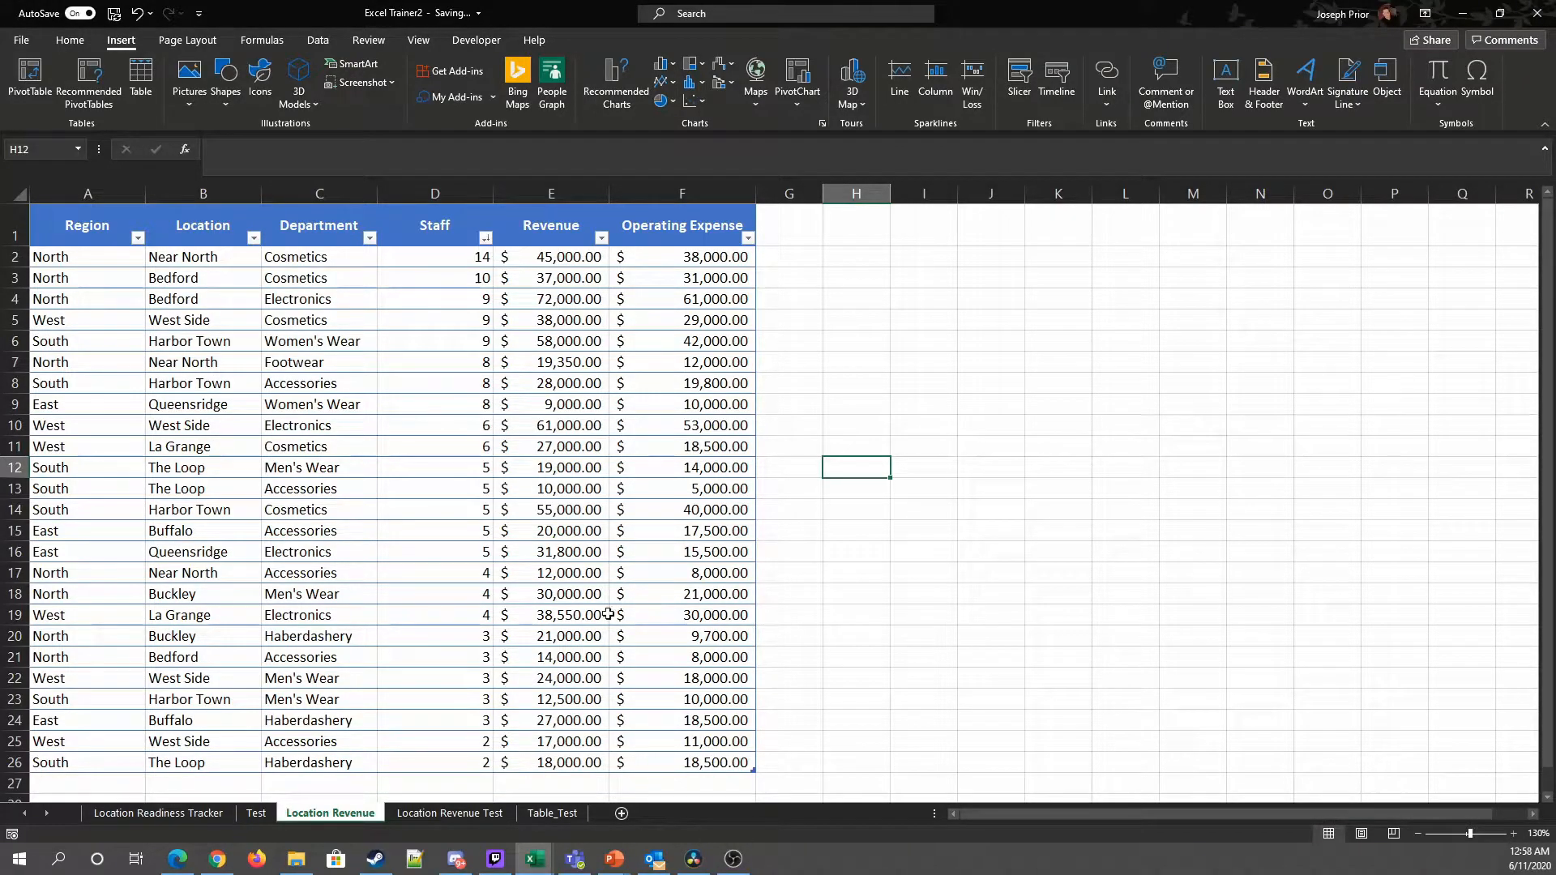
Step: Sort the table by Region from A to Z
left_click(138, 237)
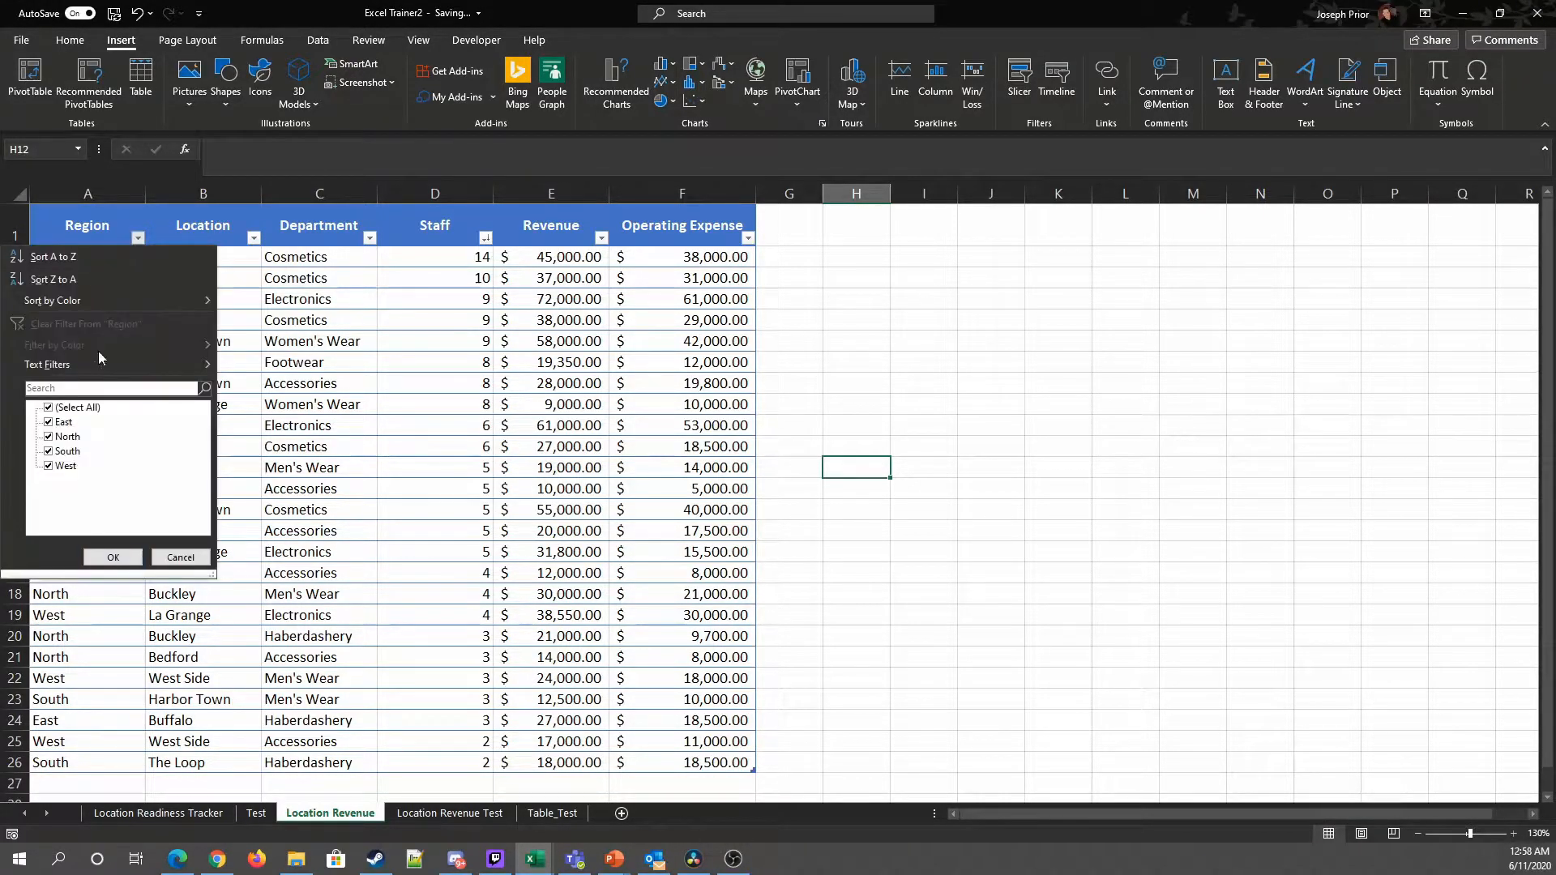
left_click(72, 264)
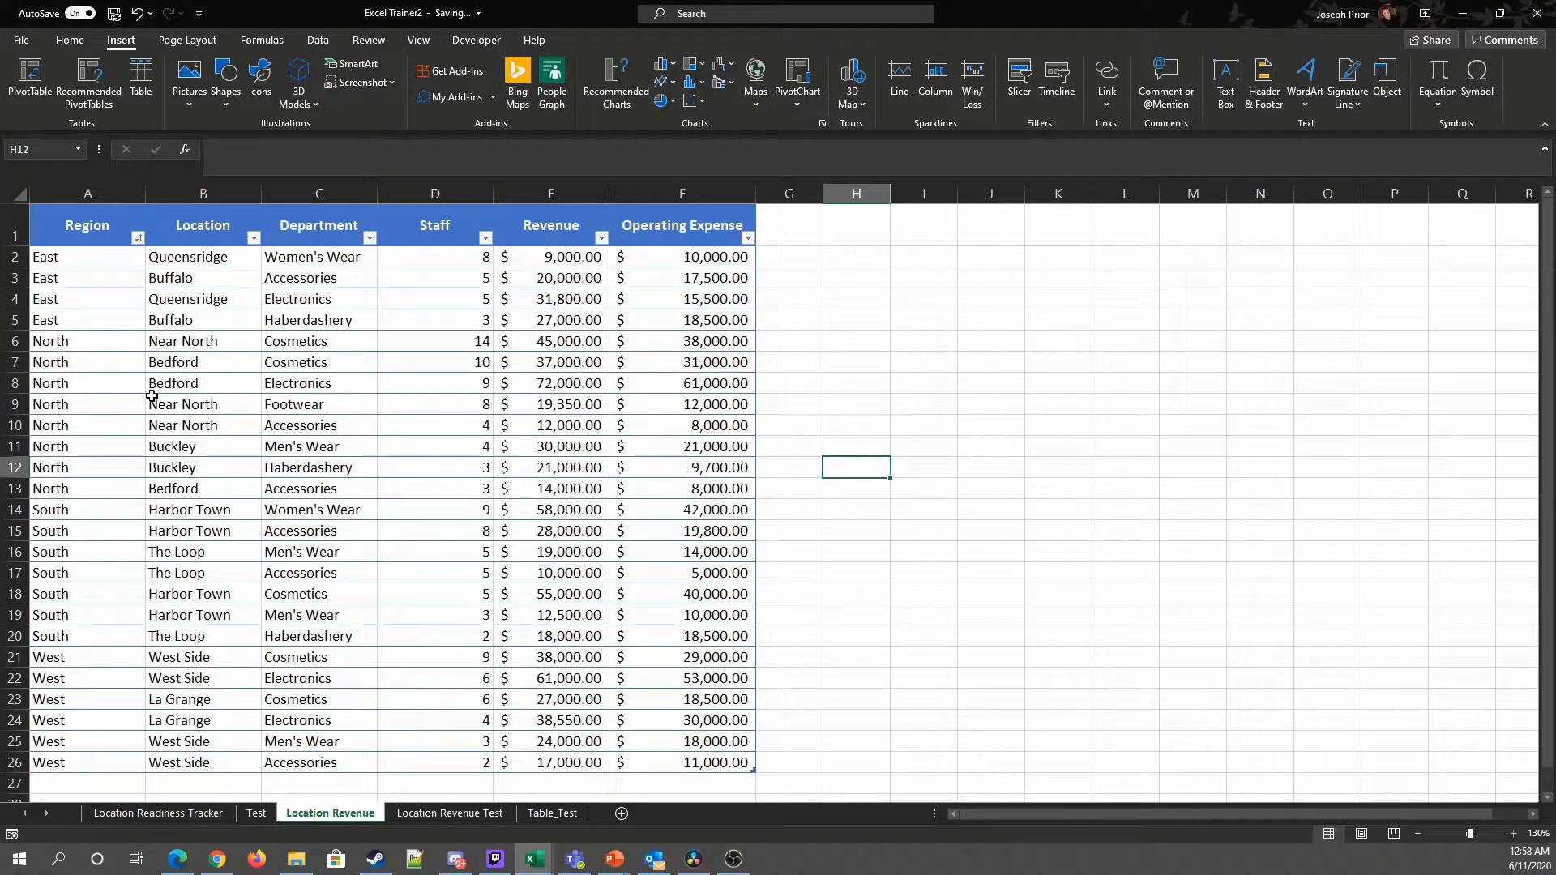
left_click(276, 448)
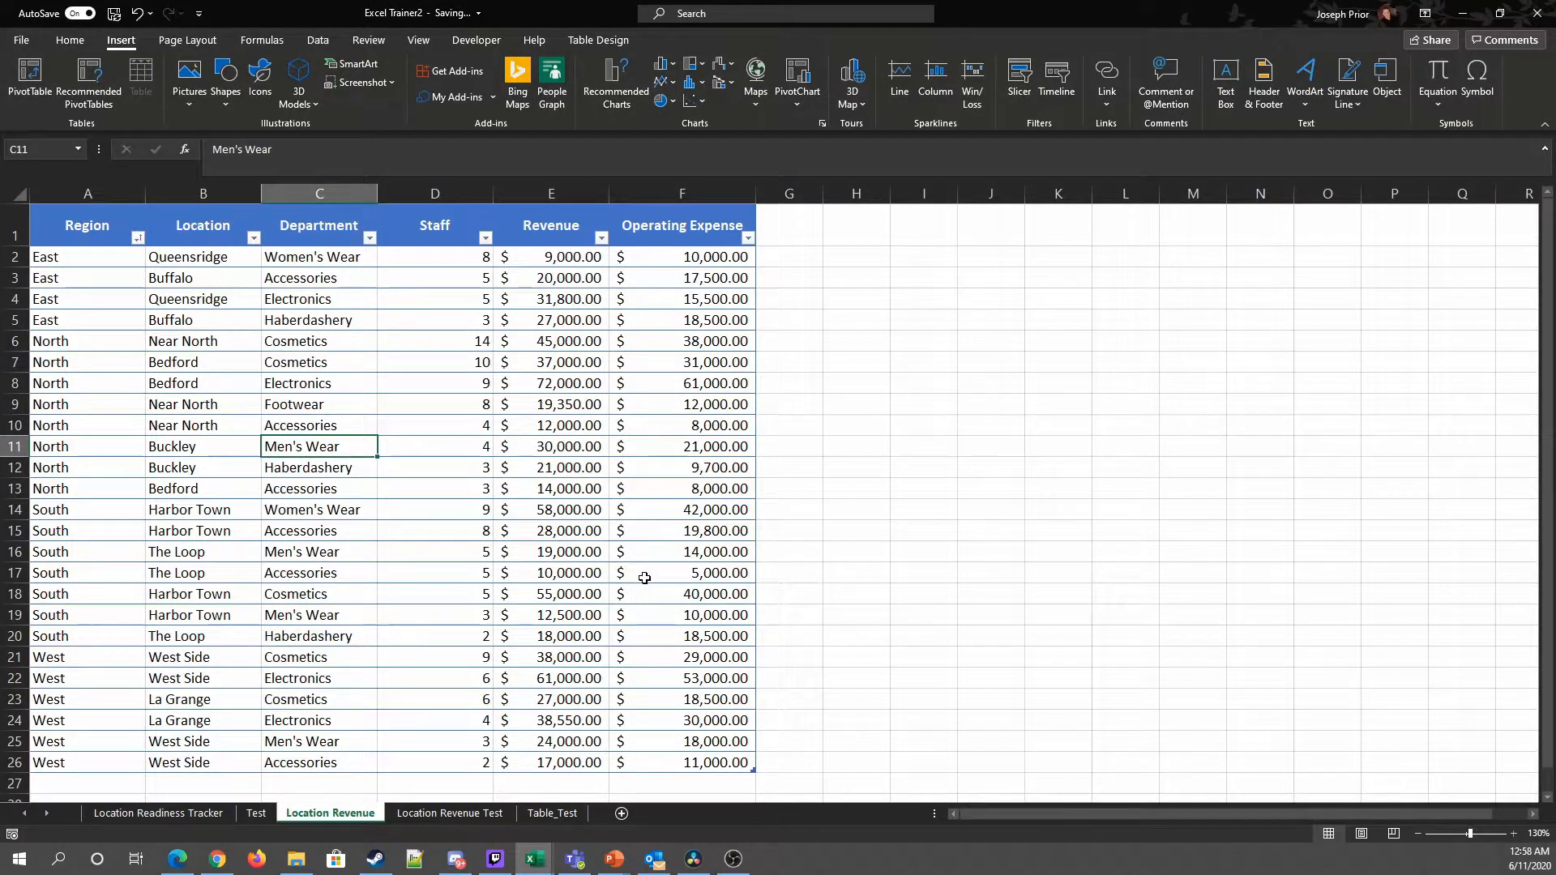
Step: Open the Create PivotTable dialog and view its online help article
left_click(30, 81)
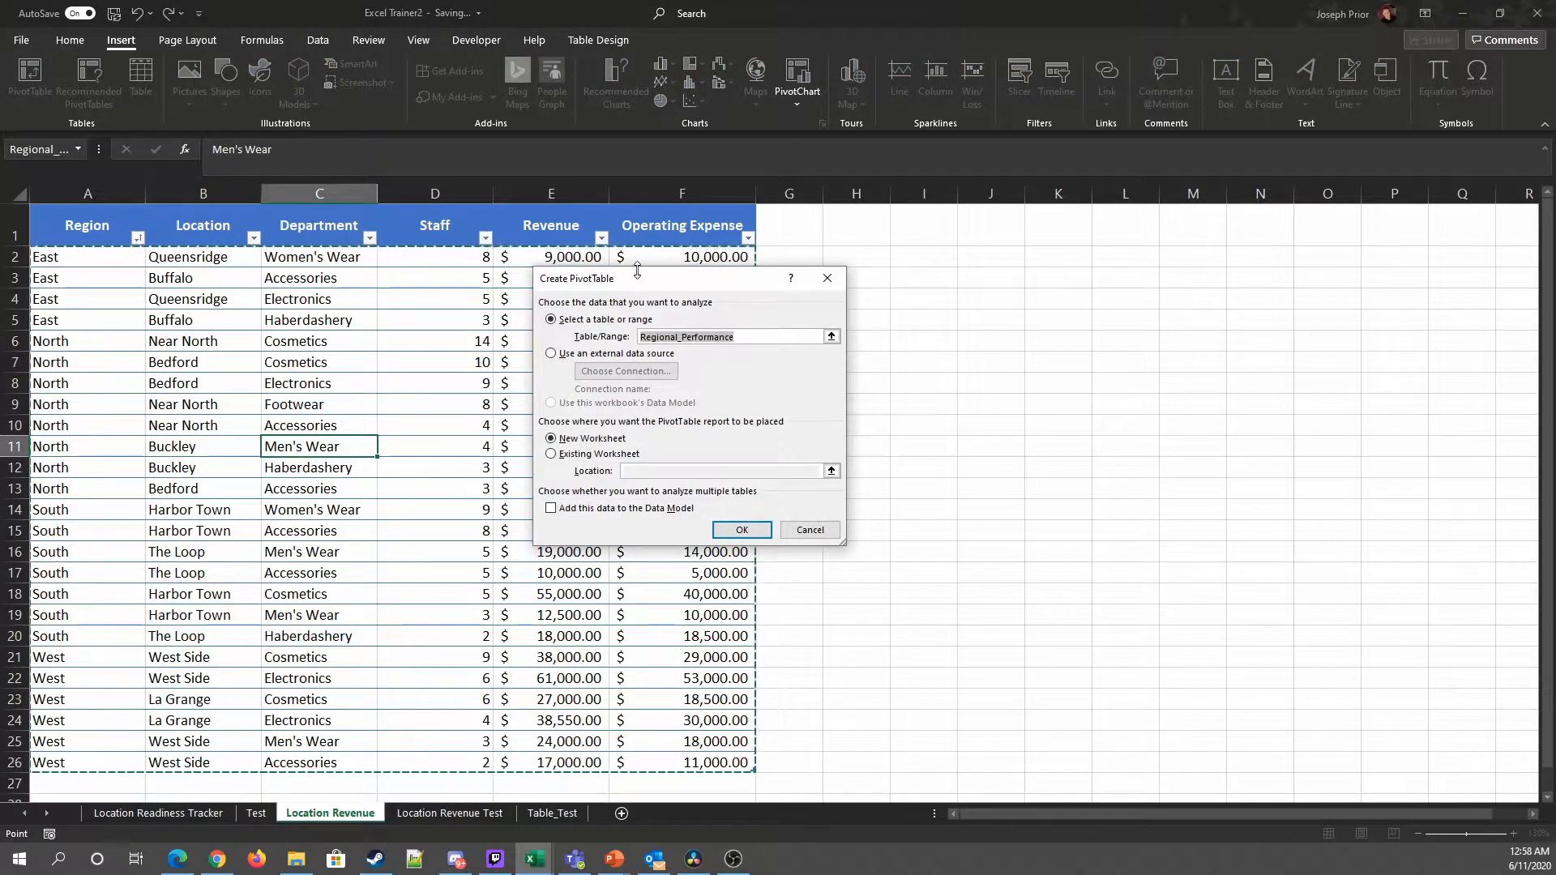
left_click_drag(648, 280, 666, 293)
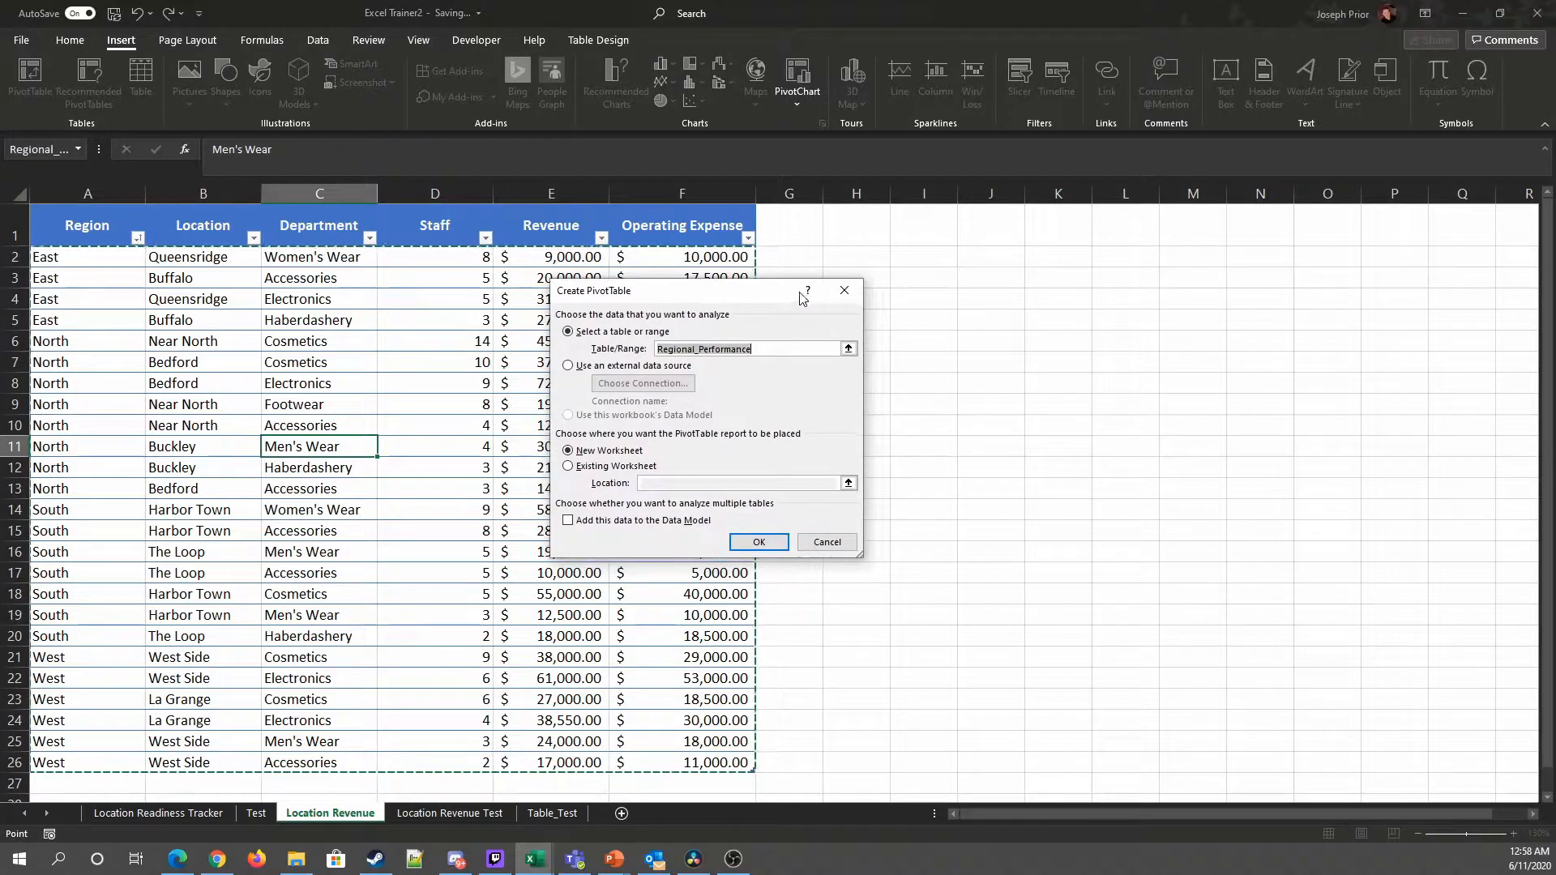
left_click(810, 293)
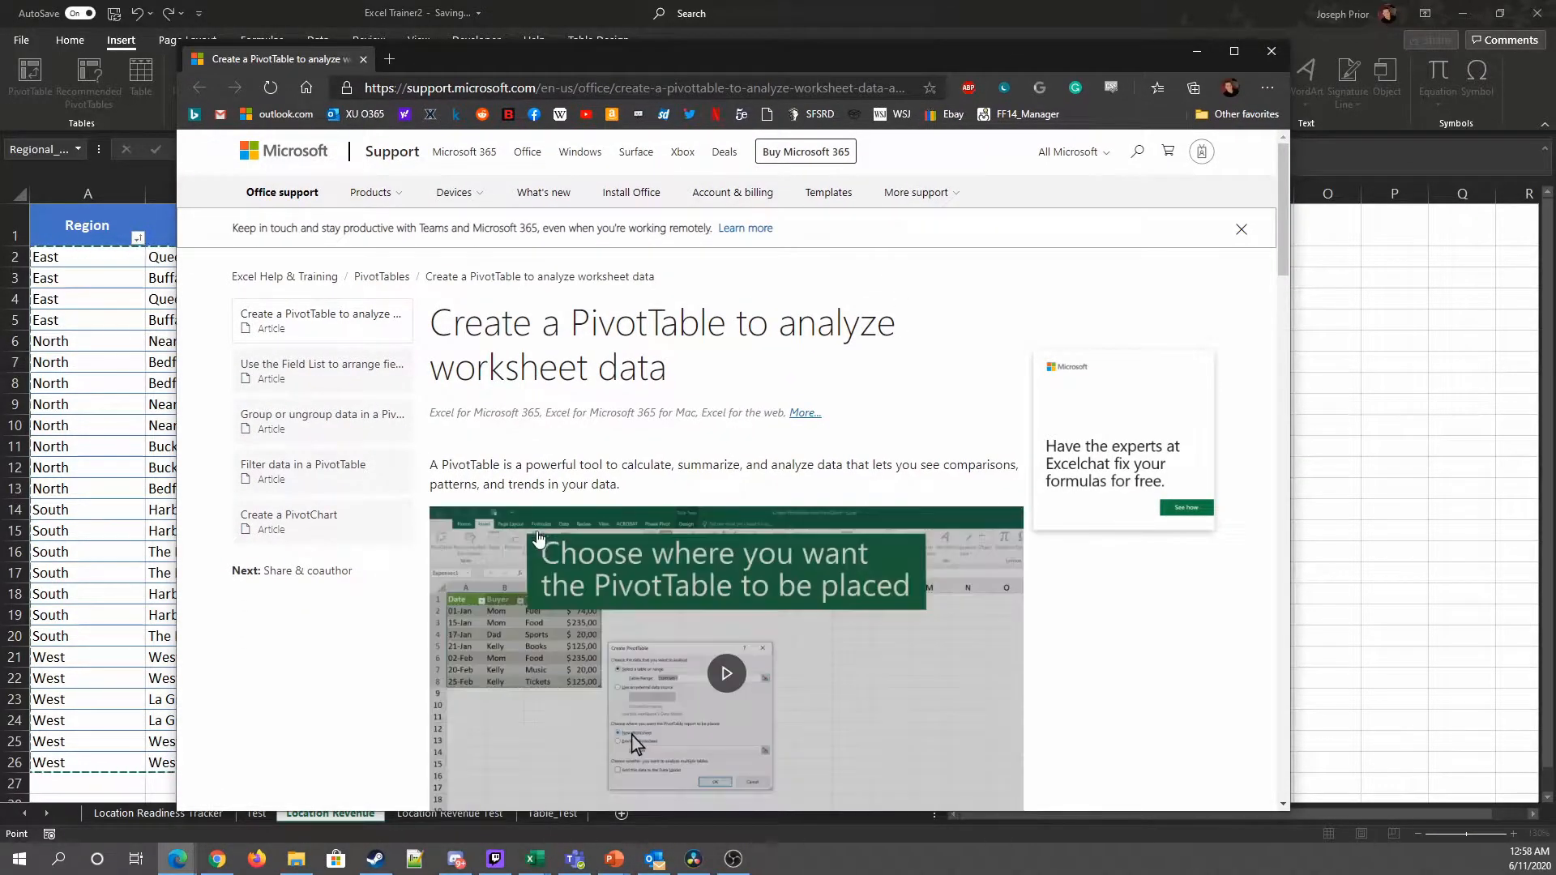
scroll(309, 591, "down", 5)
scroll(305, 591, "up", 5)
left_click(1271, 51)
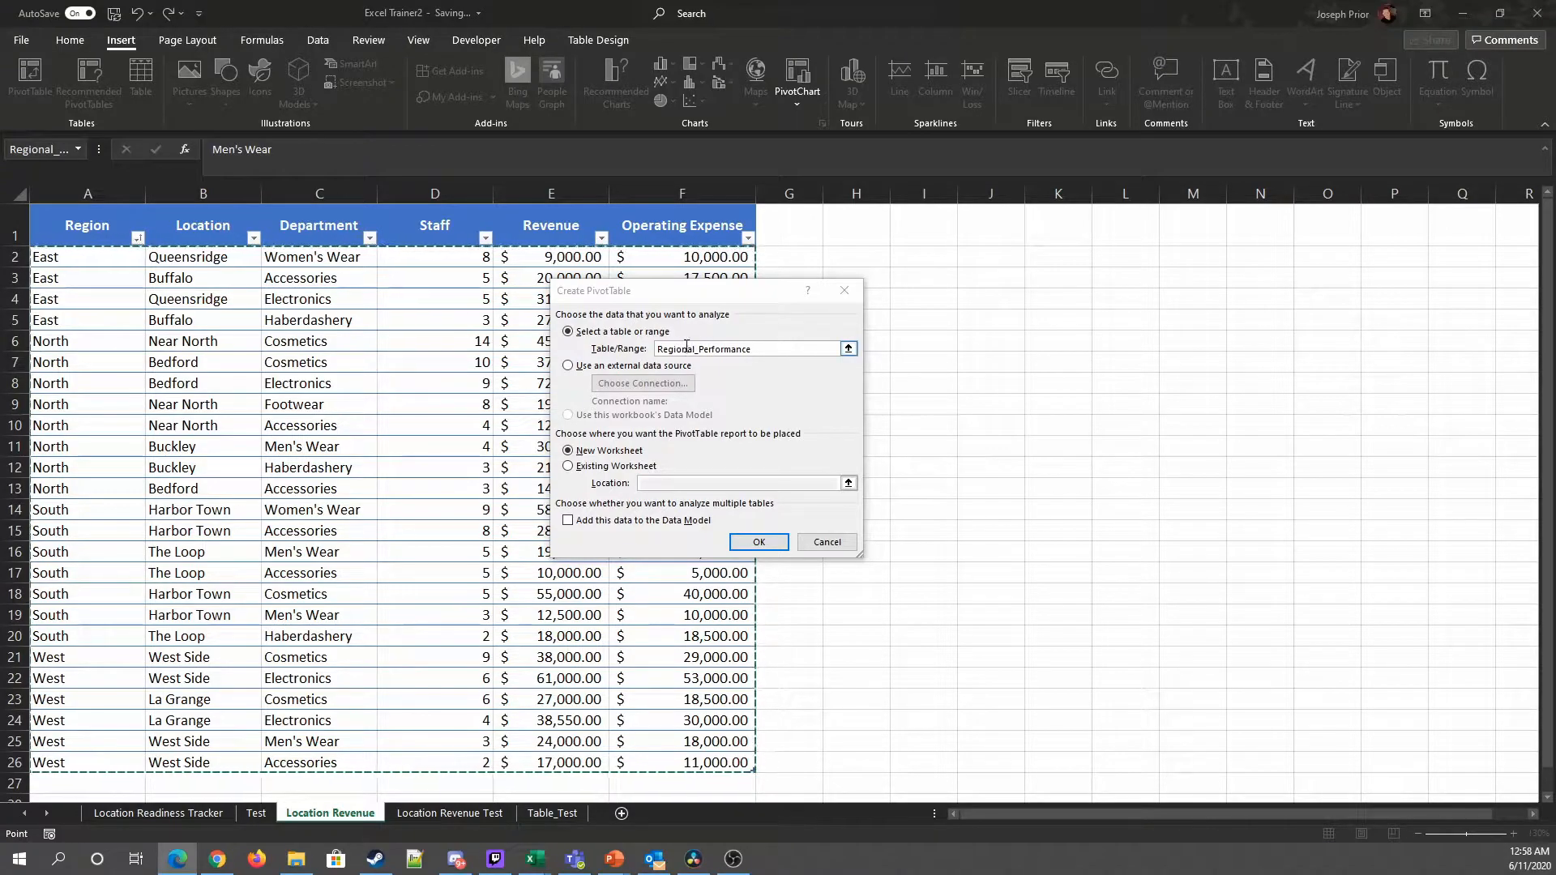
Step: Create a PivotTable from the Regional_Performance table placed on a new worksheet
left_click(82, 149)
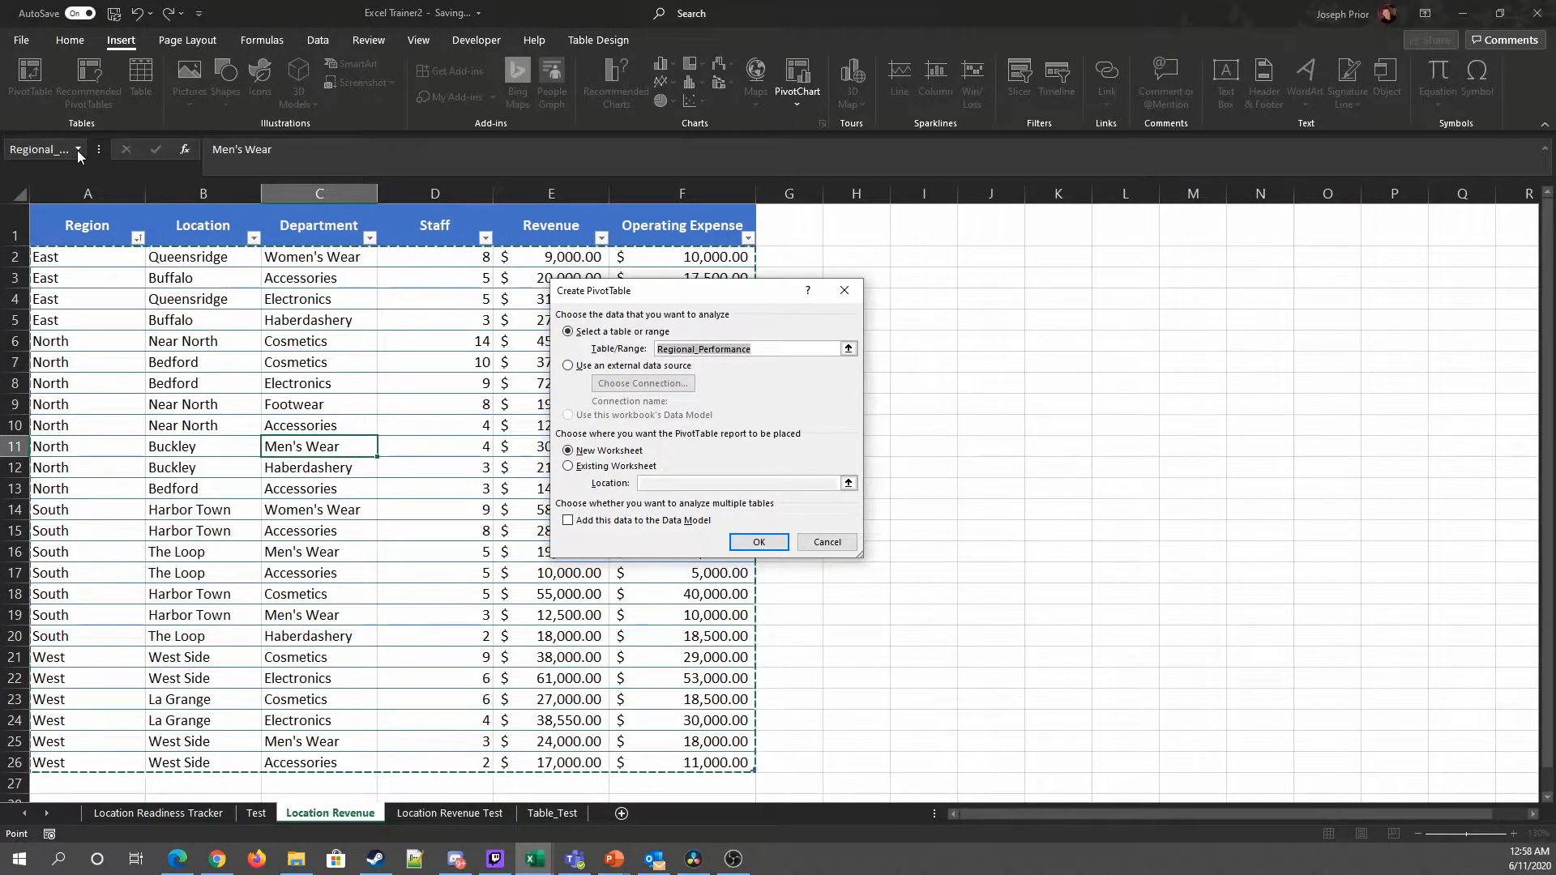
left_click(613, 40)
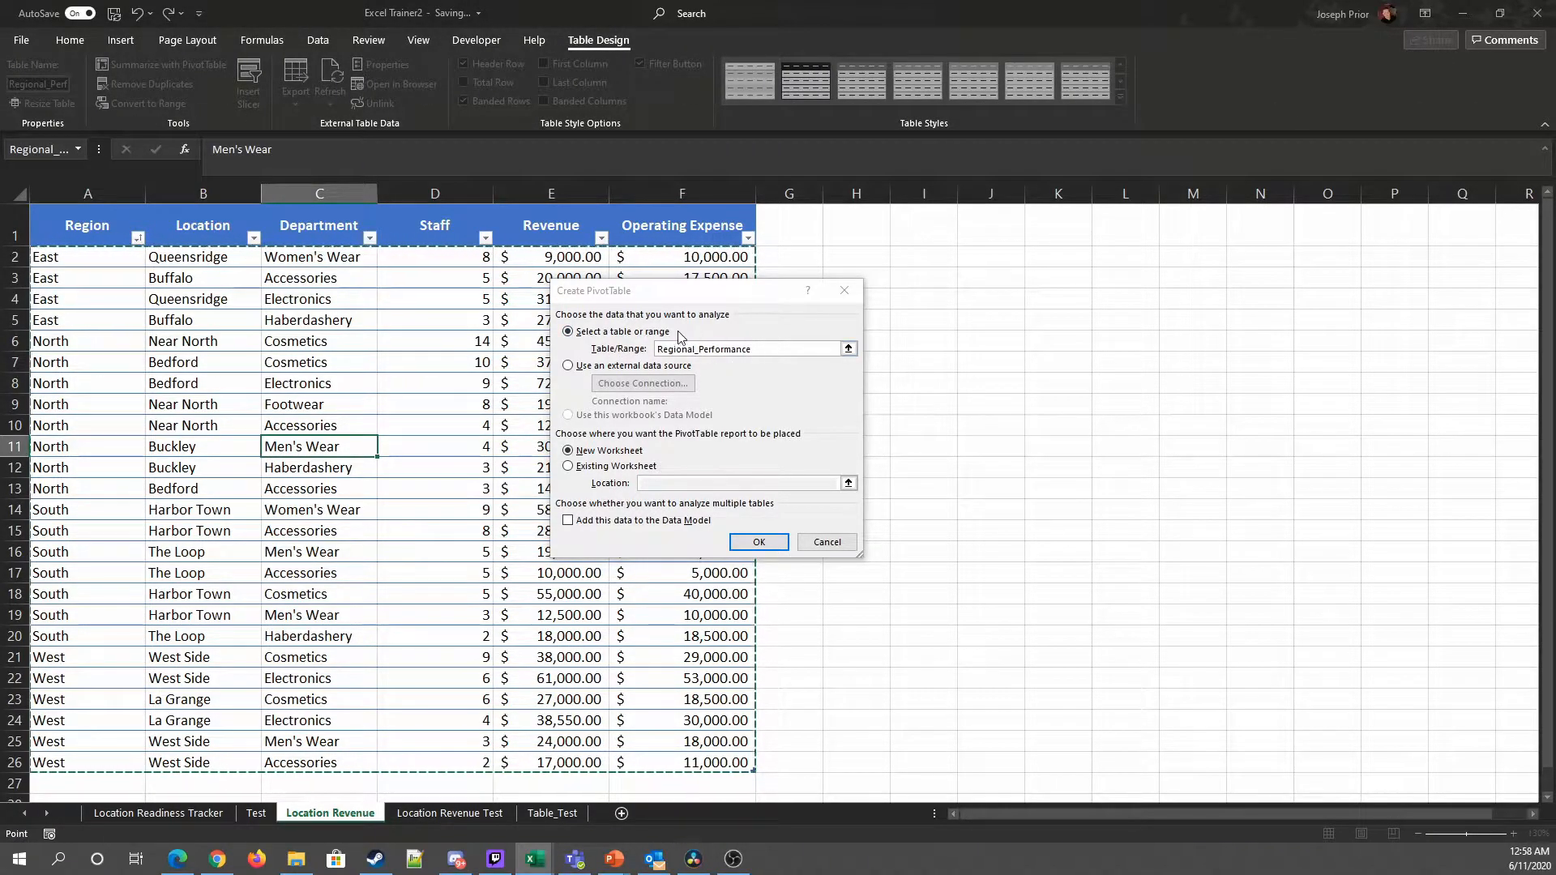
left_click(847, 348)
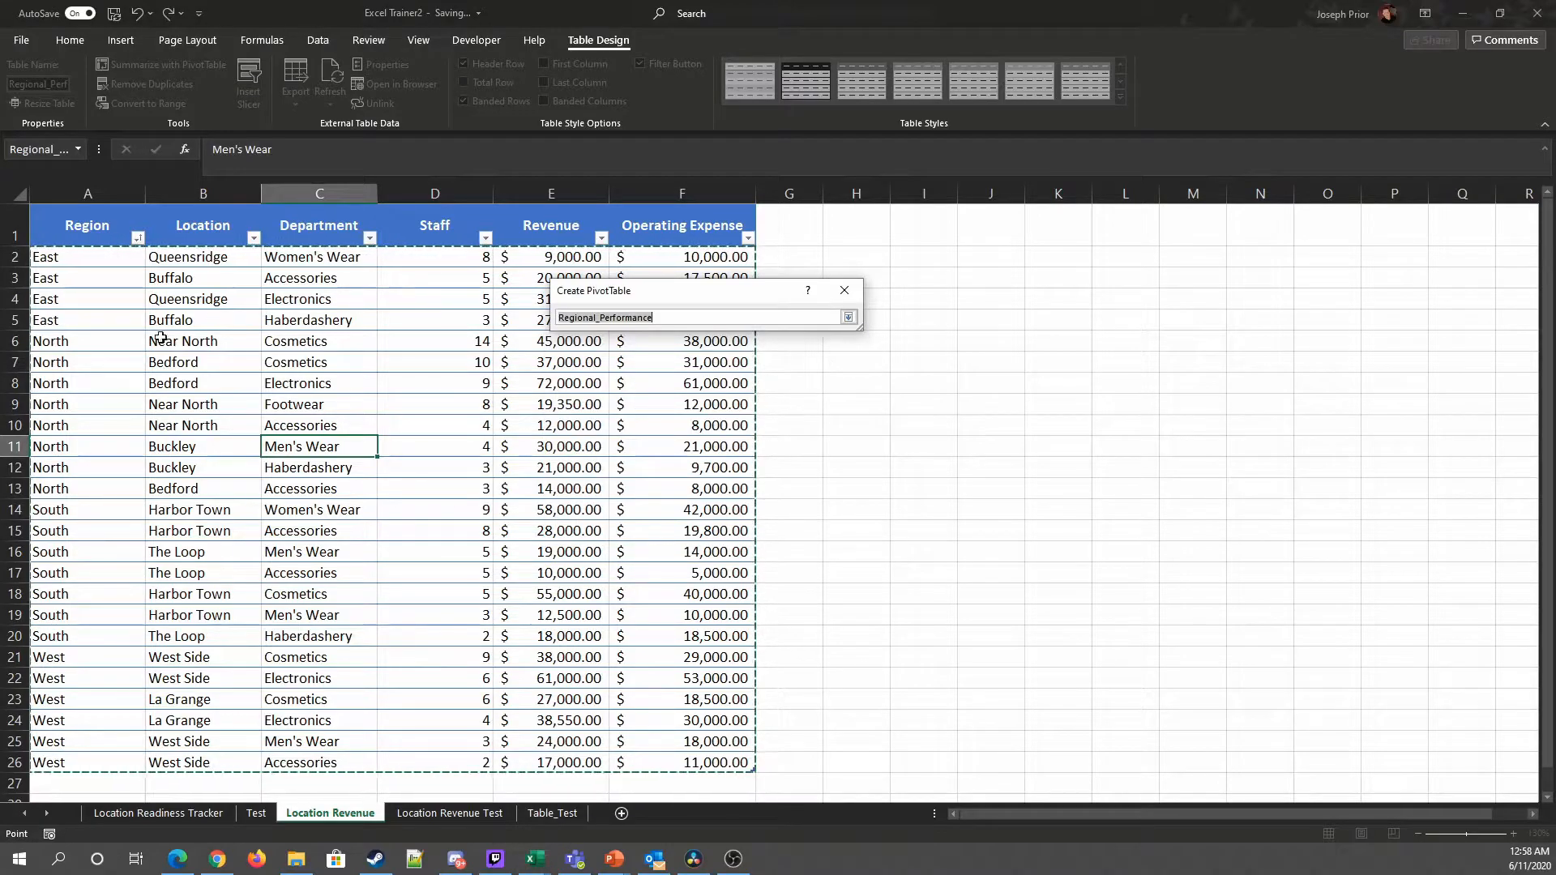
left_click(847, 317)
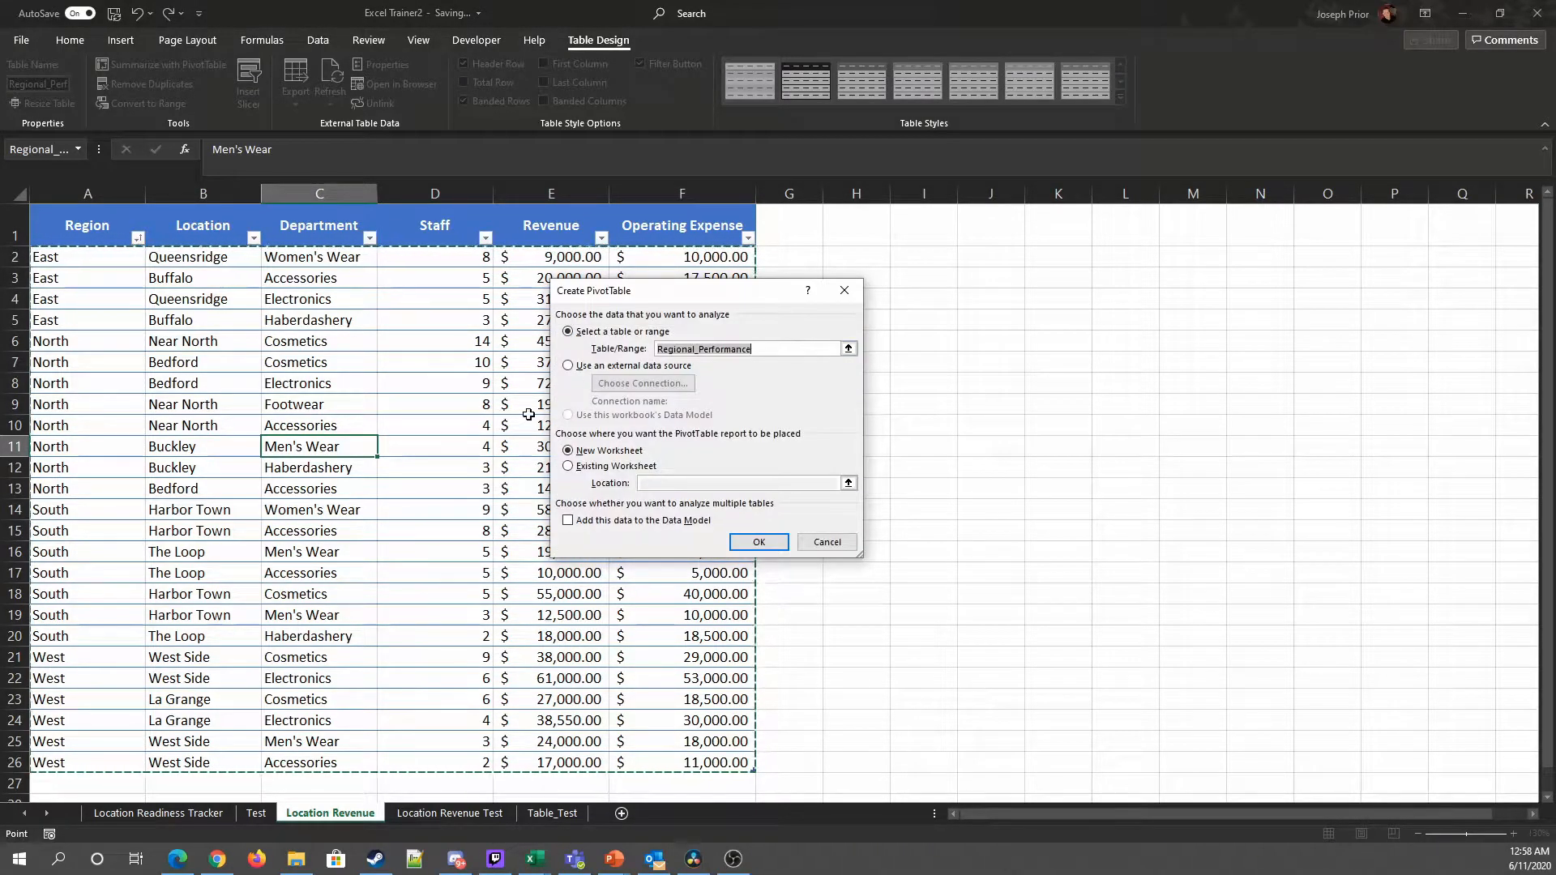
left_click(597, 468)
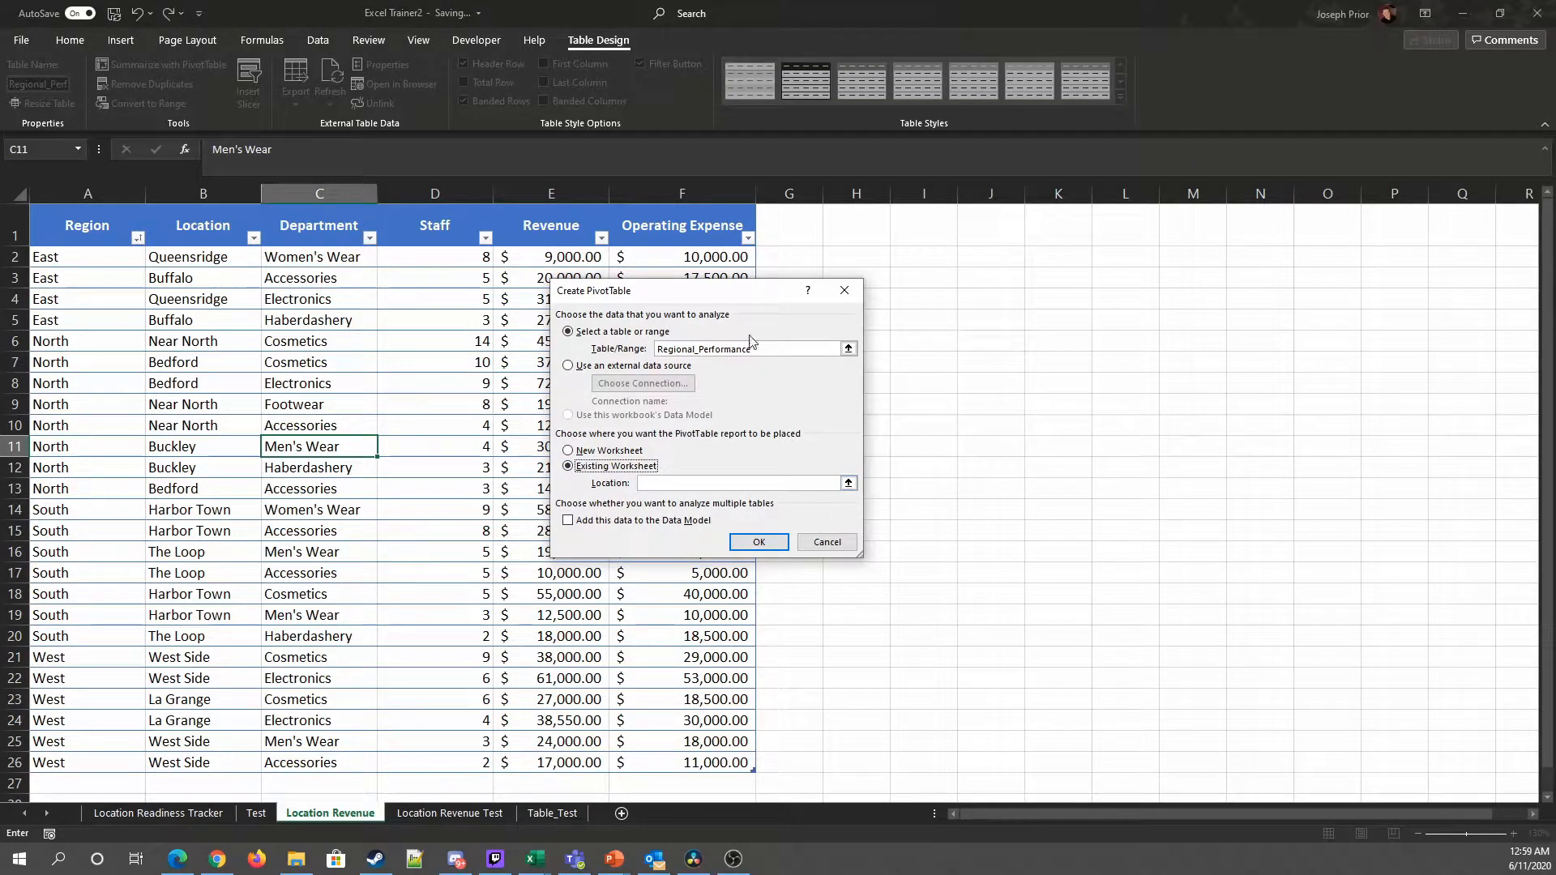
left_click(757, 483)
left_click(585, 451)
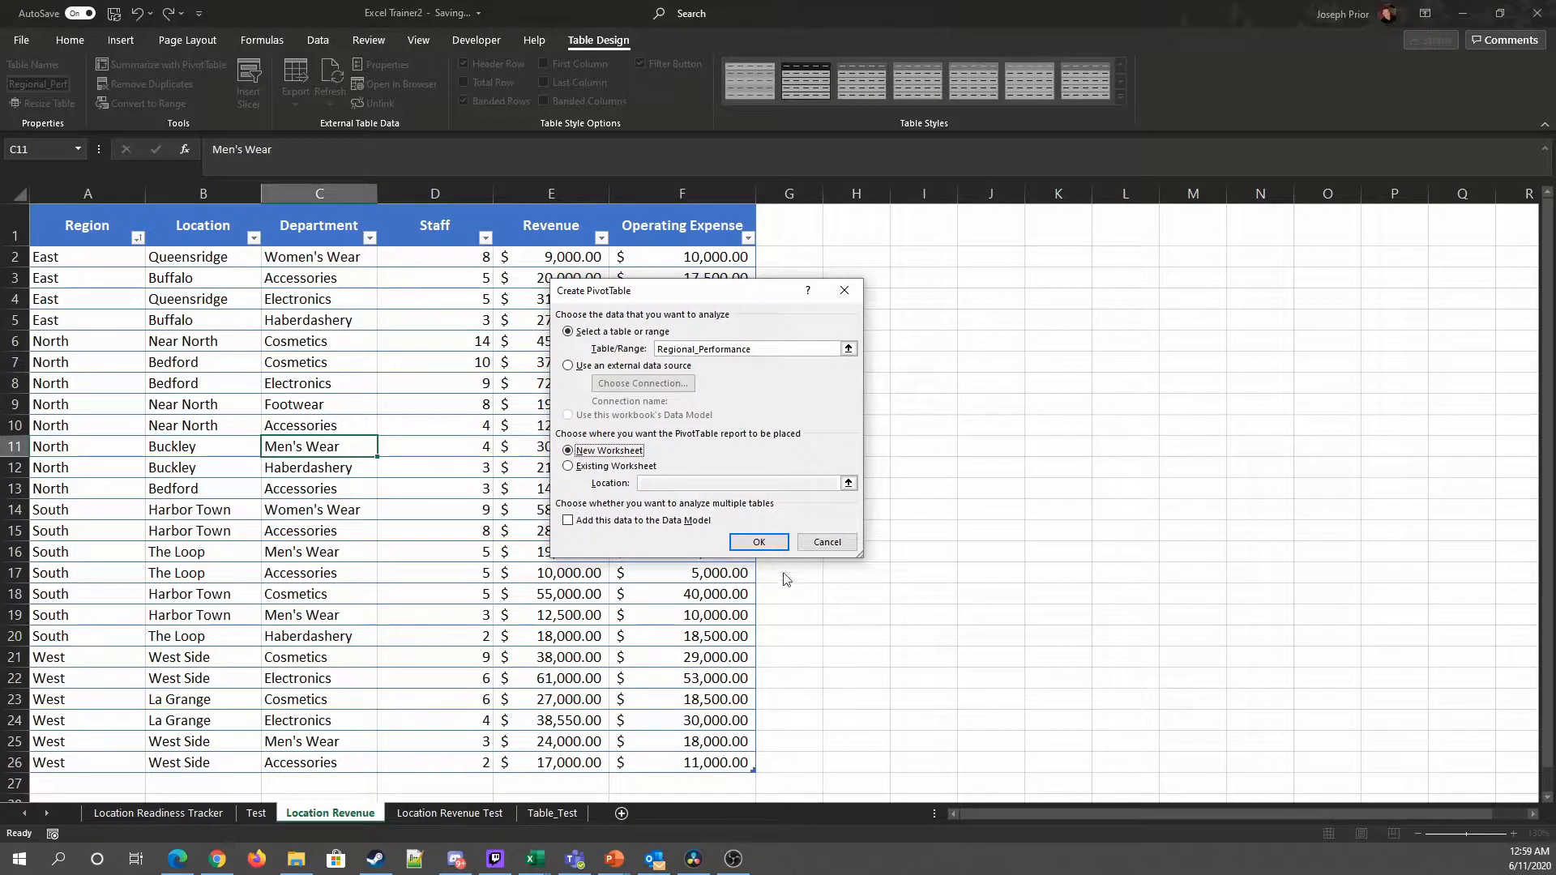
left_click(760, 543)
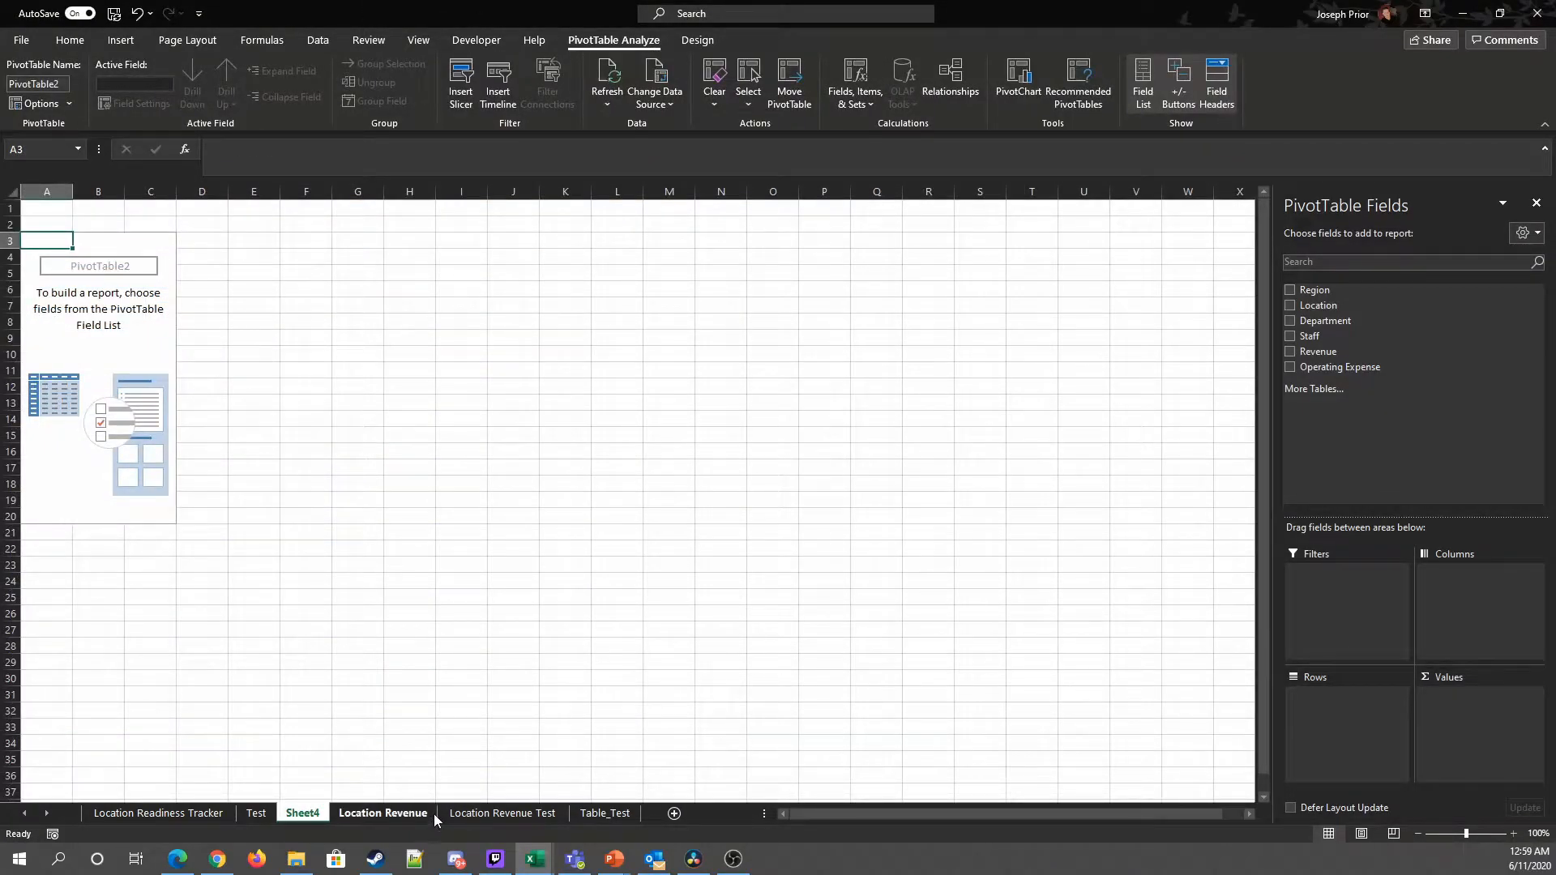
Step: Move the new sheet after Location Revenue and rename it PivotTable
left_click_drag(302, 812, 442, 815)
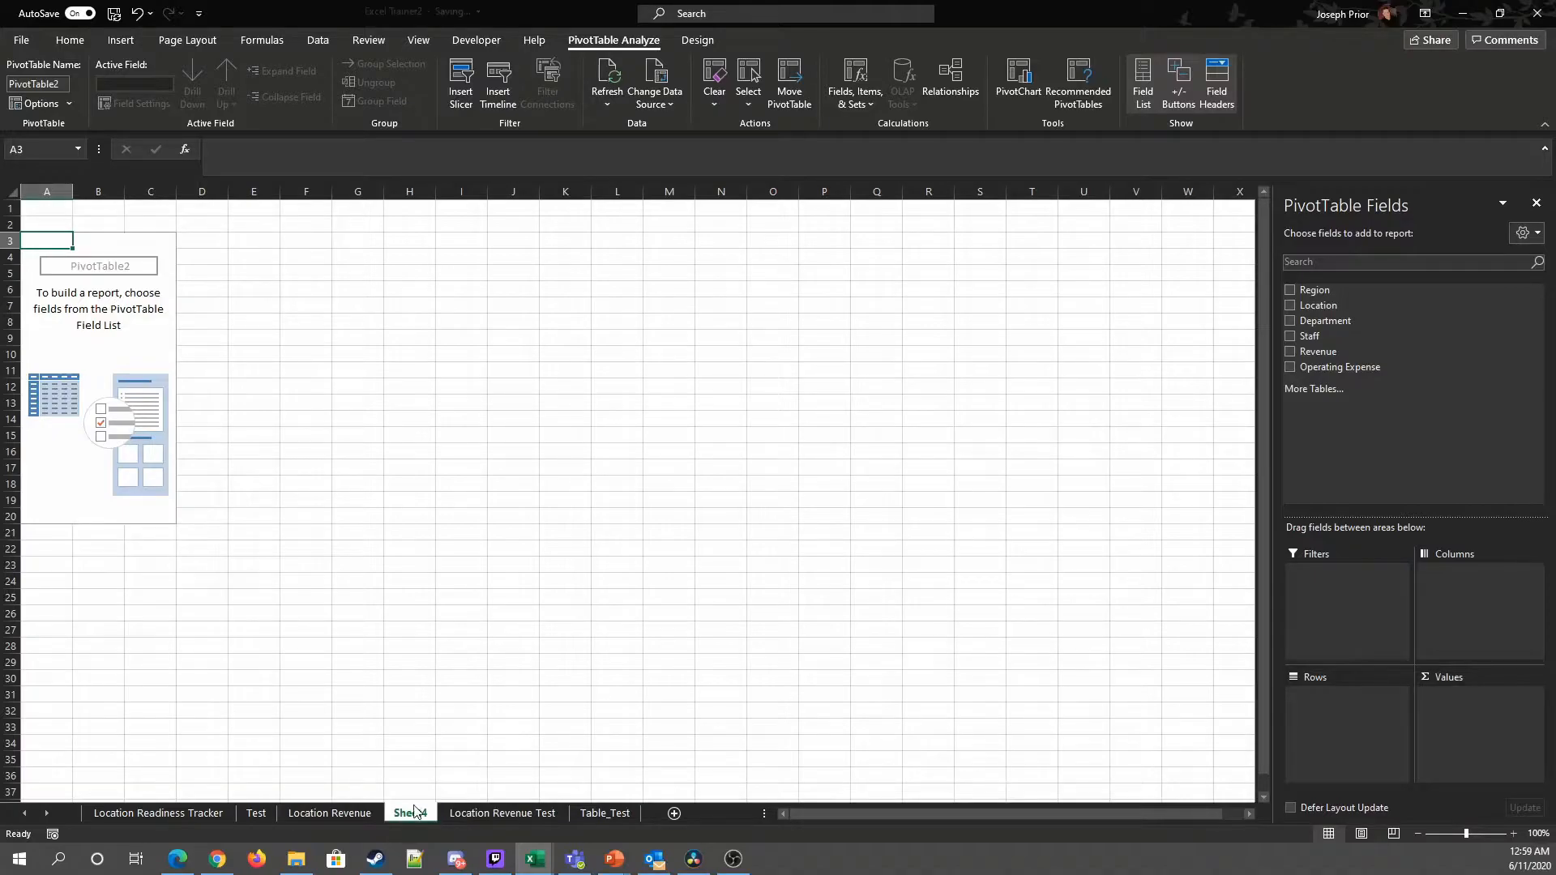
right_click(413, 813)
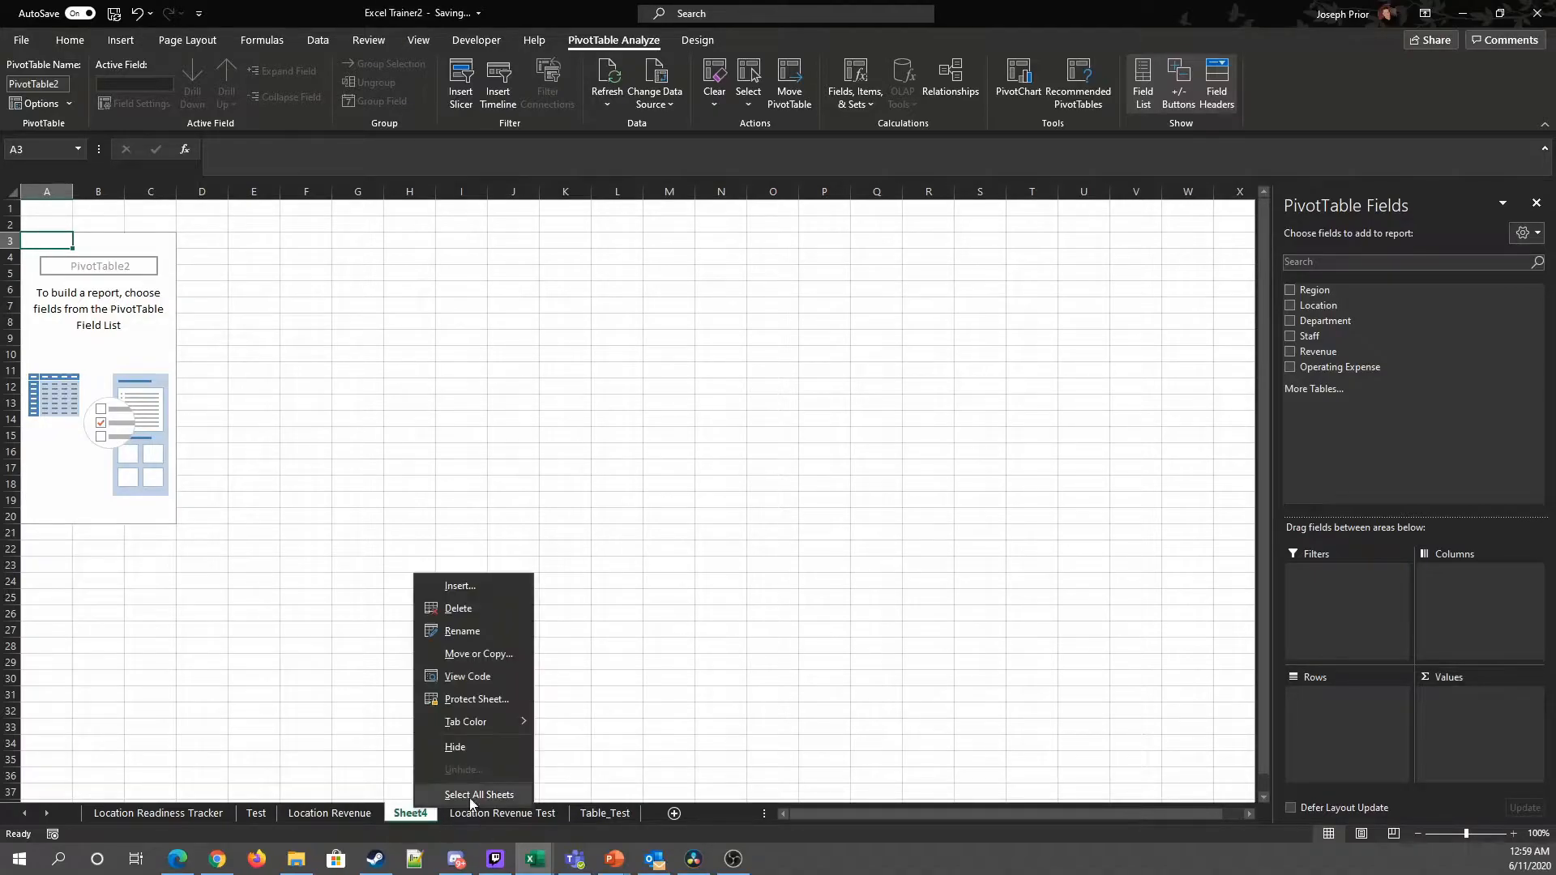
left_click(458, 633)
type("z")
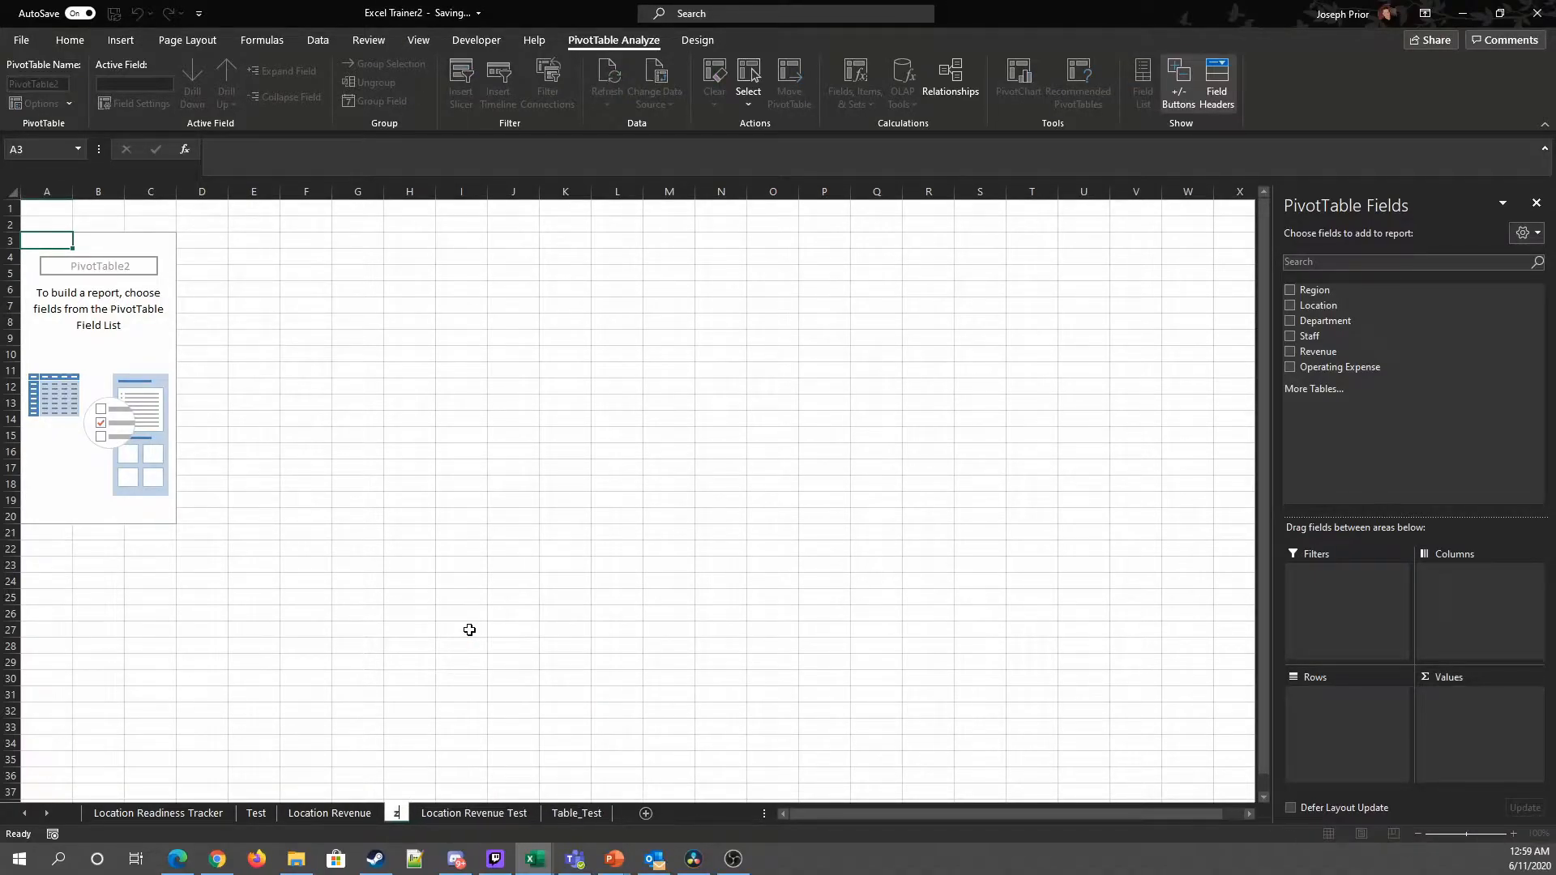
key("BackSpace")
type("PivotTable")
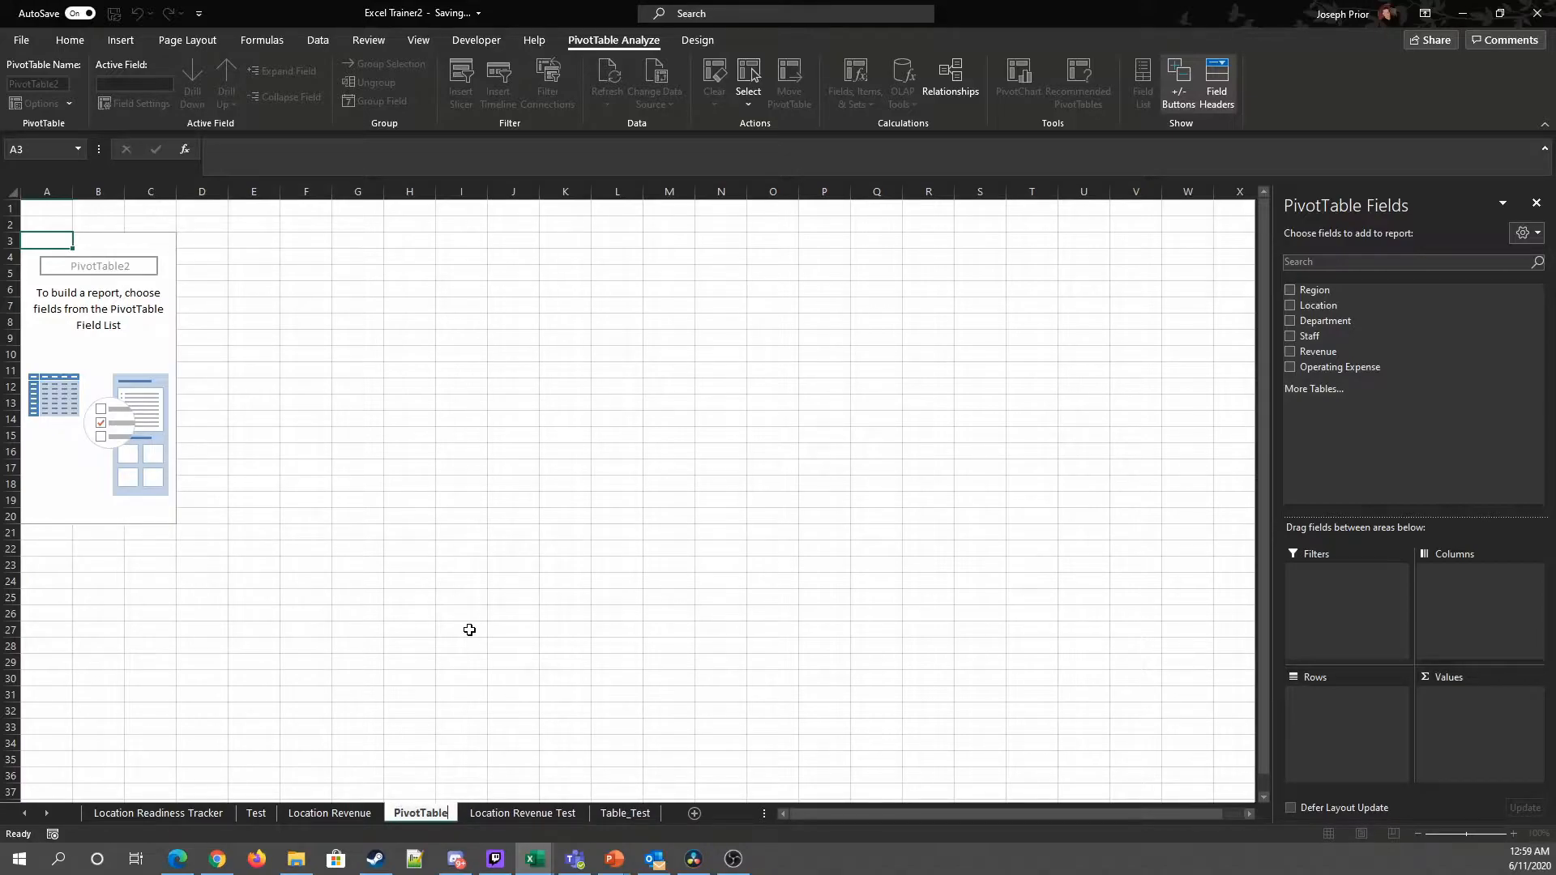
key("Return")
left_click(469, 629)
left_click(136, 400)
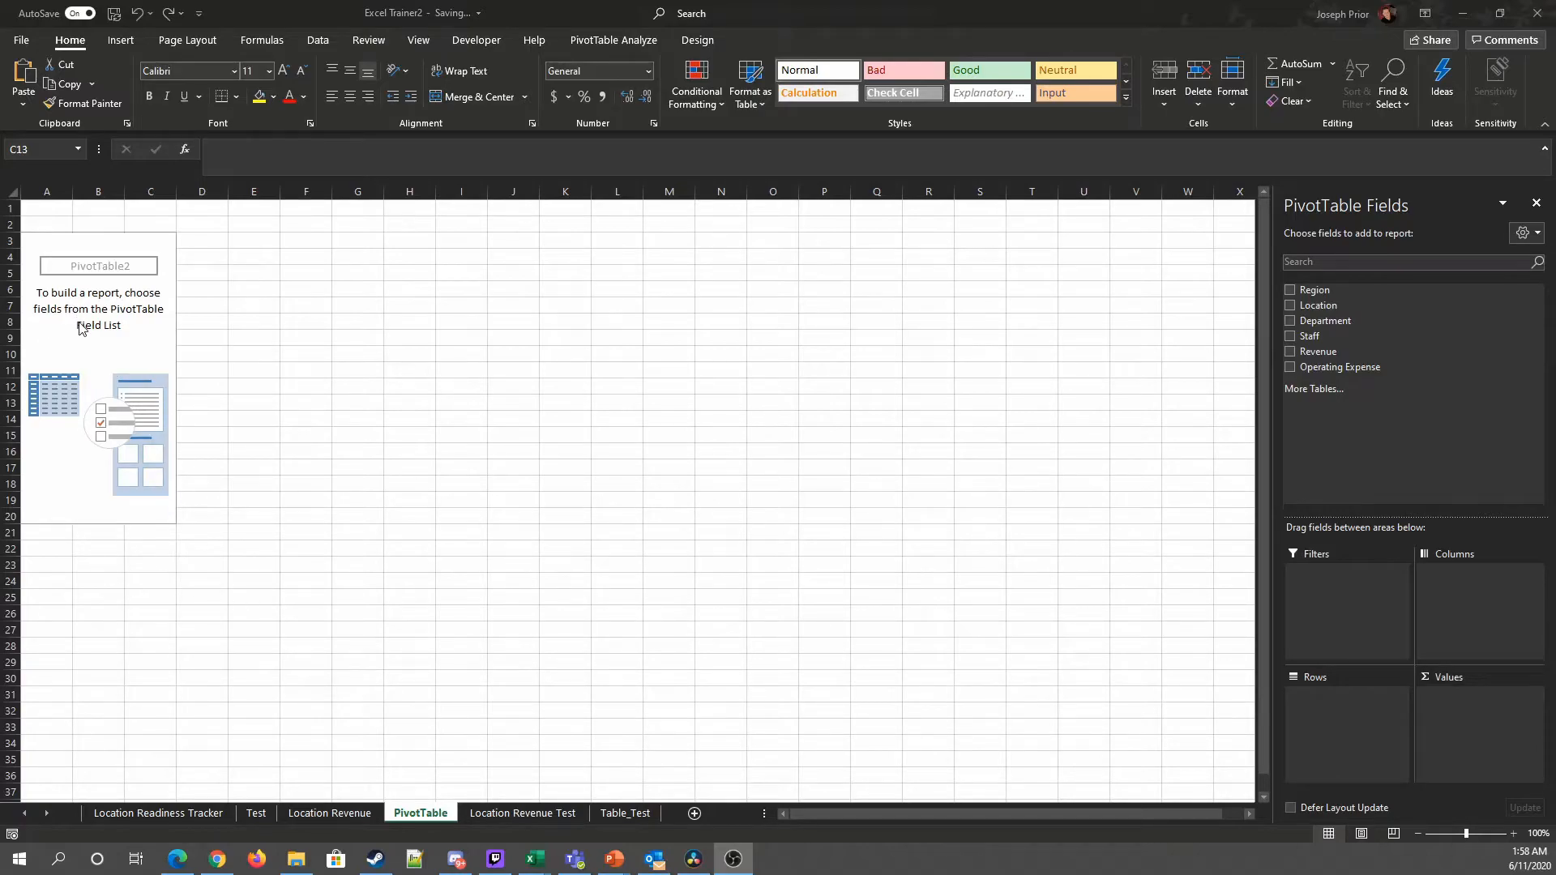
left_click(93, 354)
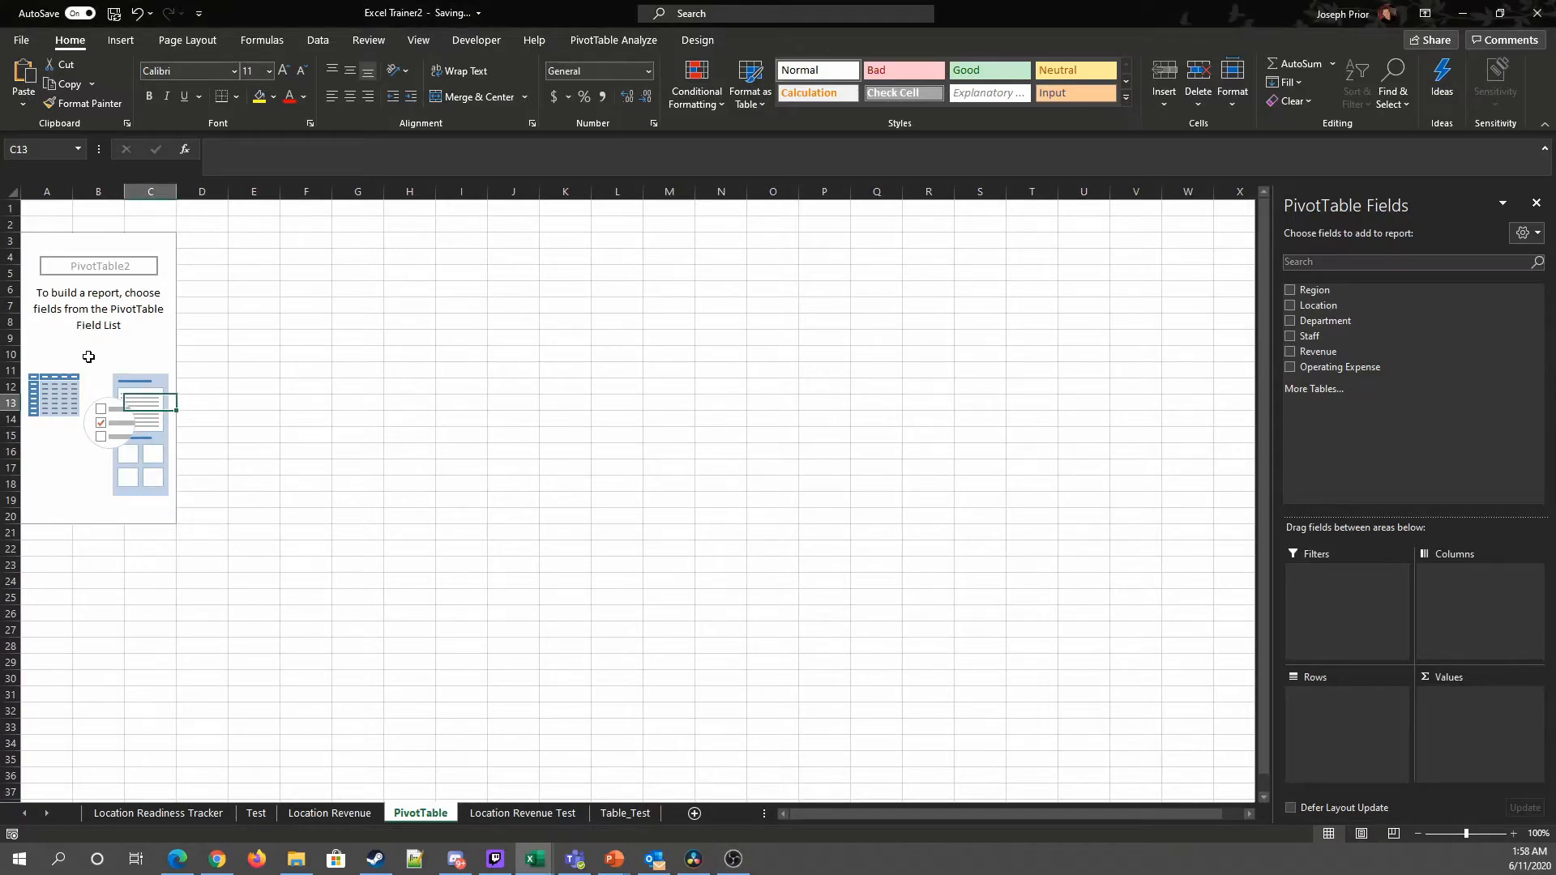
left_click(75, 291)
left_click(98, 261)
left_click(88, 242)
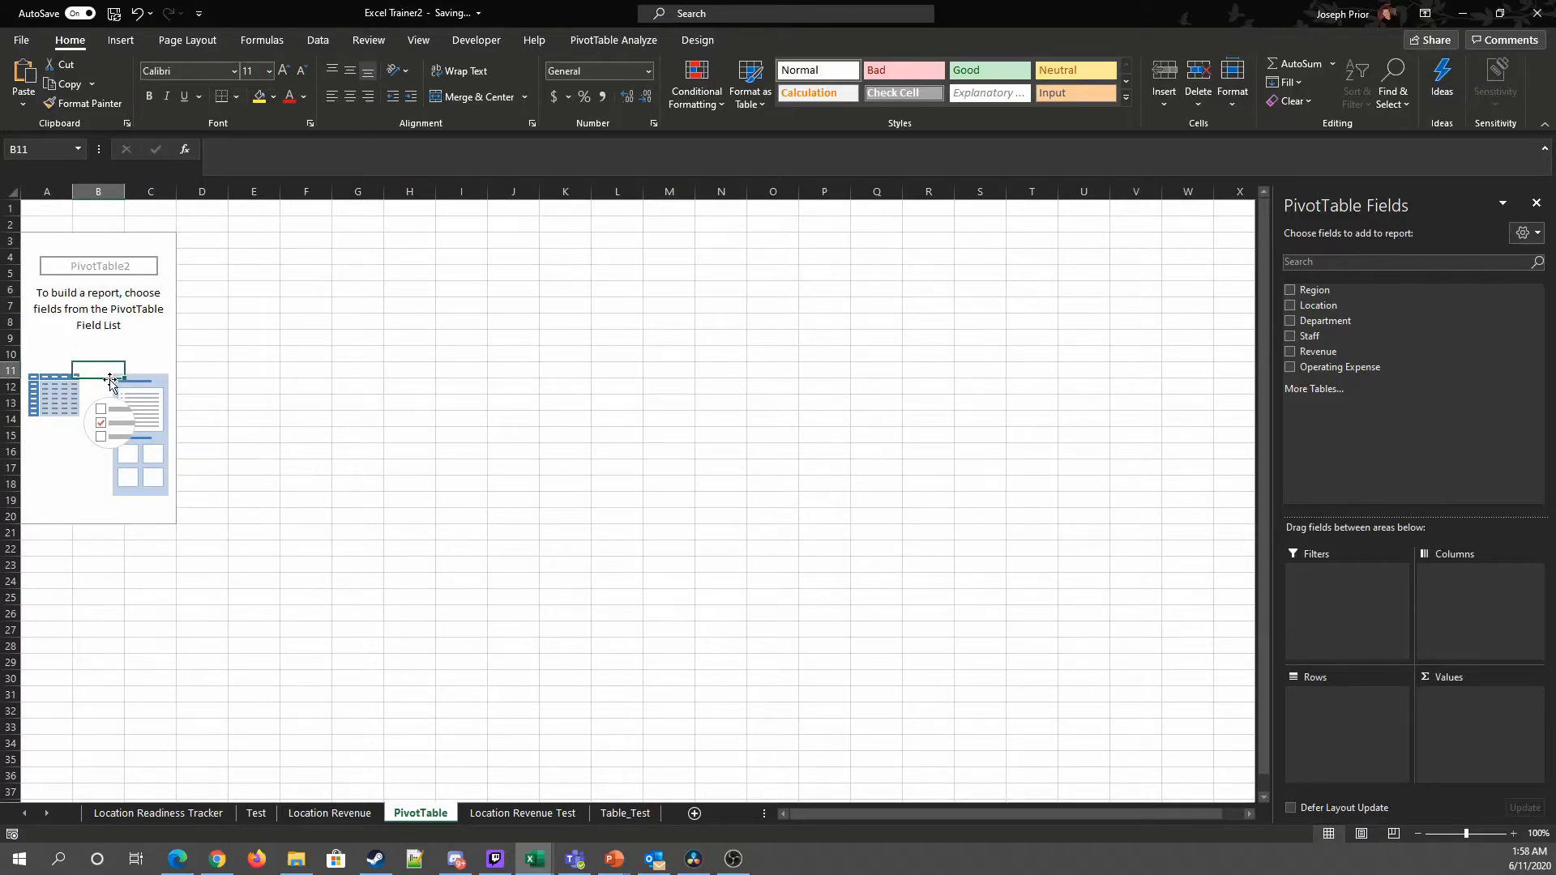
left_click(466, 406)
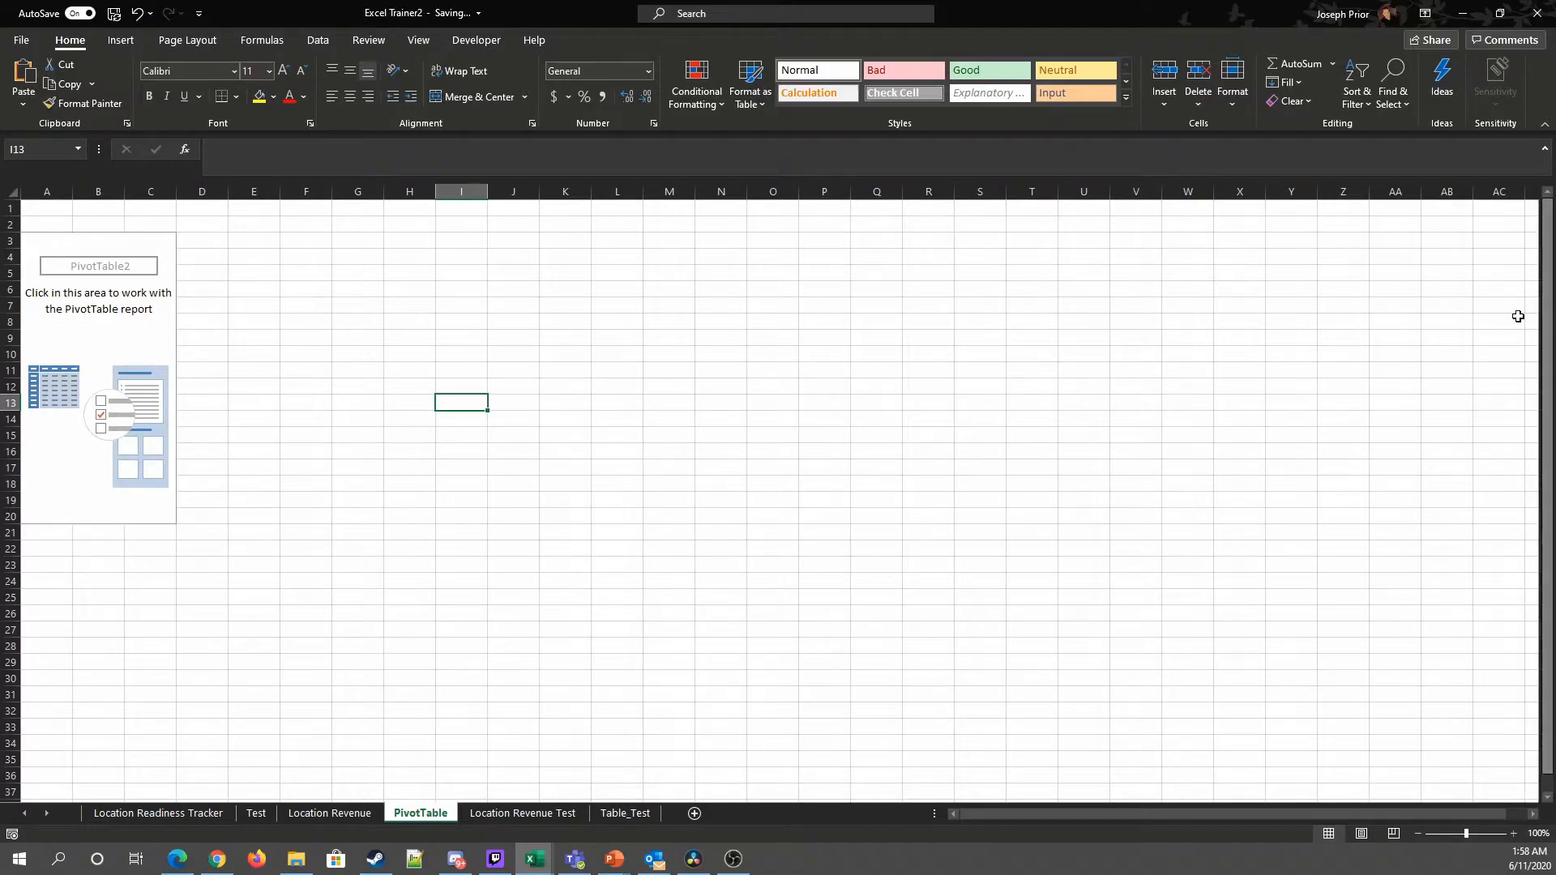
left_click(99, 352)
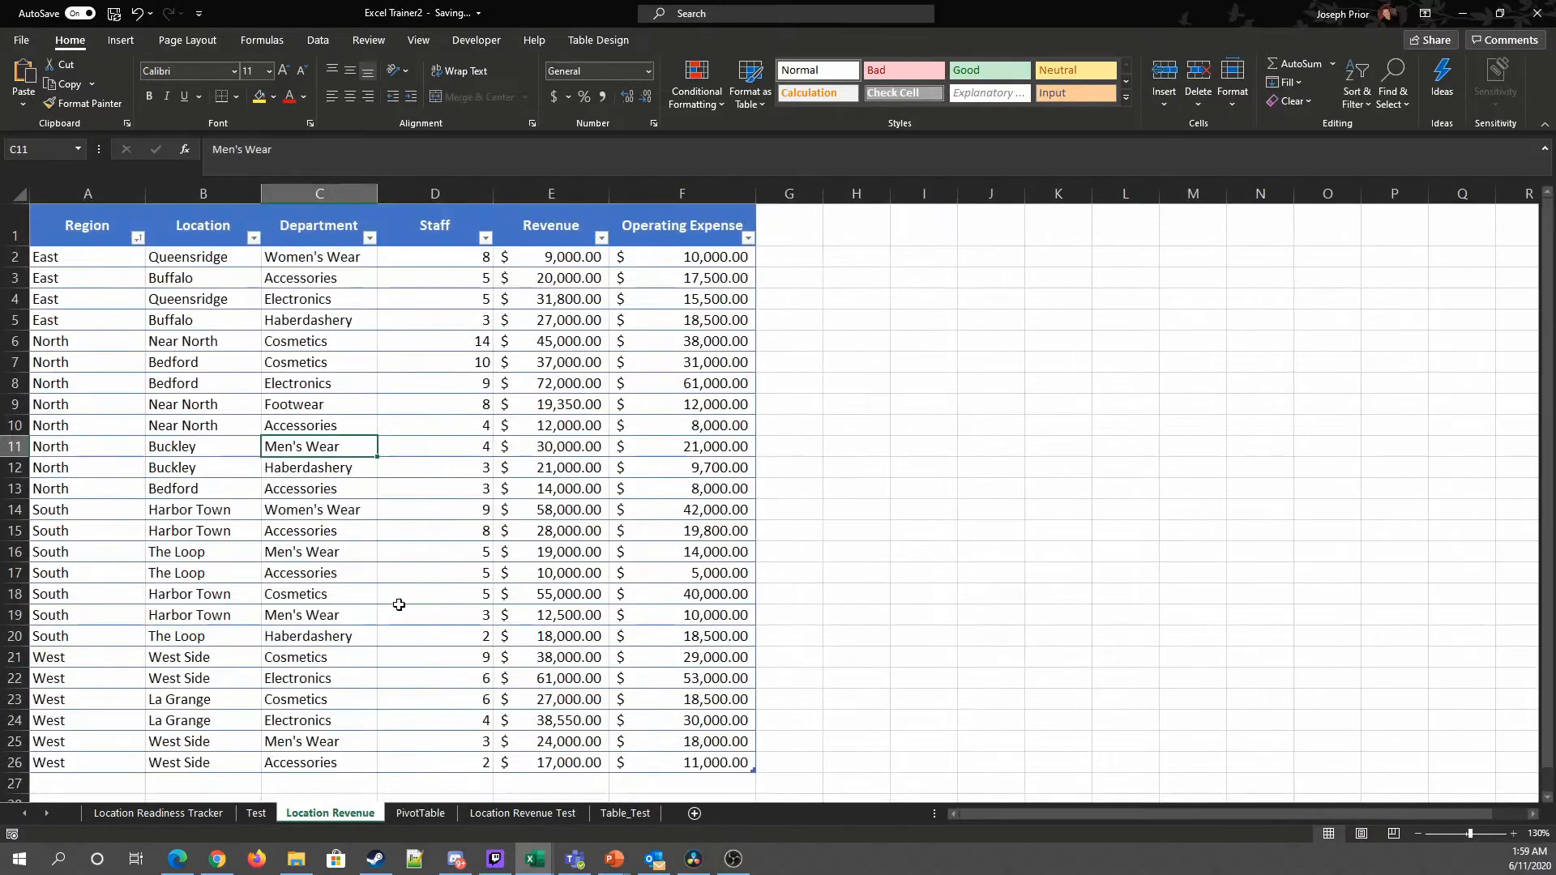
left_click(324, 812)
left_click(419, 813)
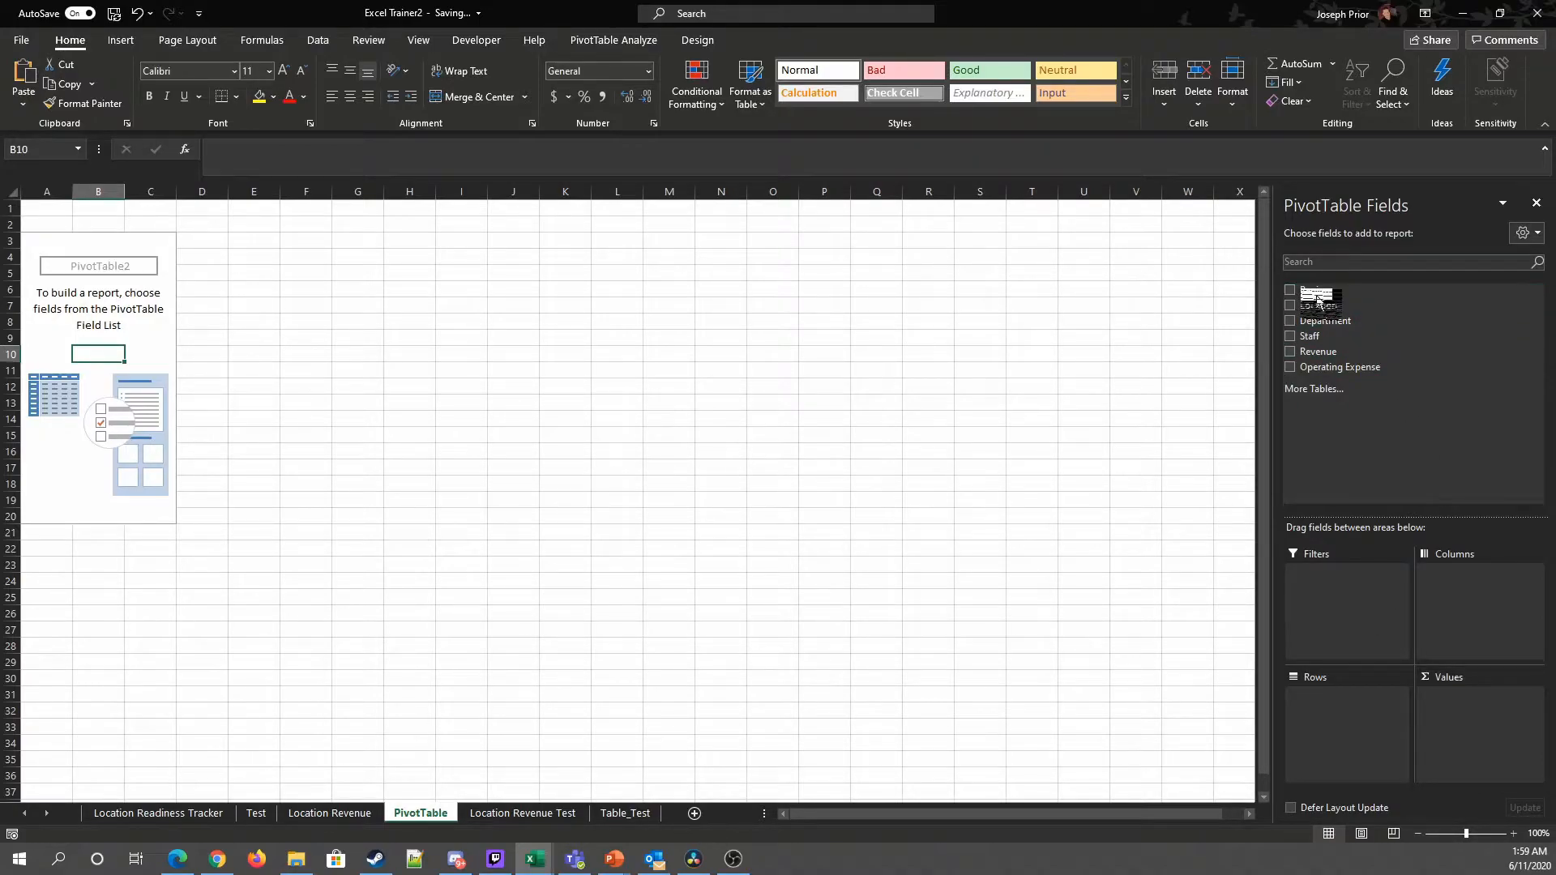
left_click_drag(1319, 305, 1360, 692)
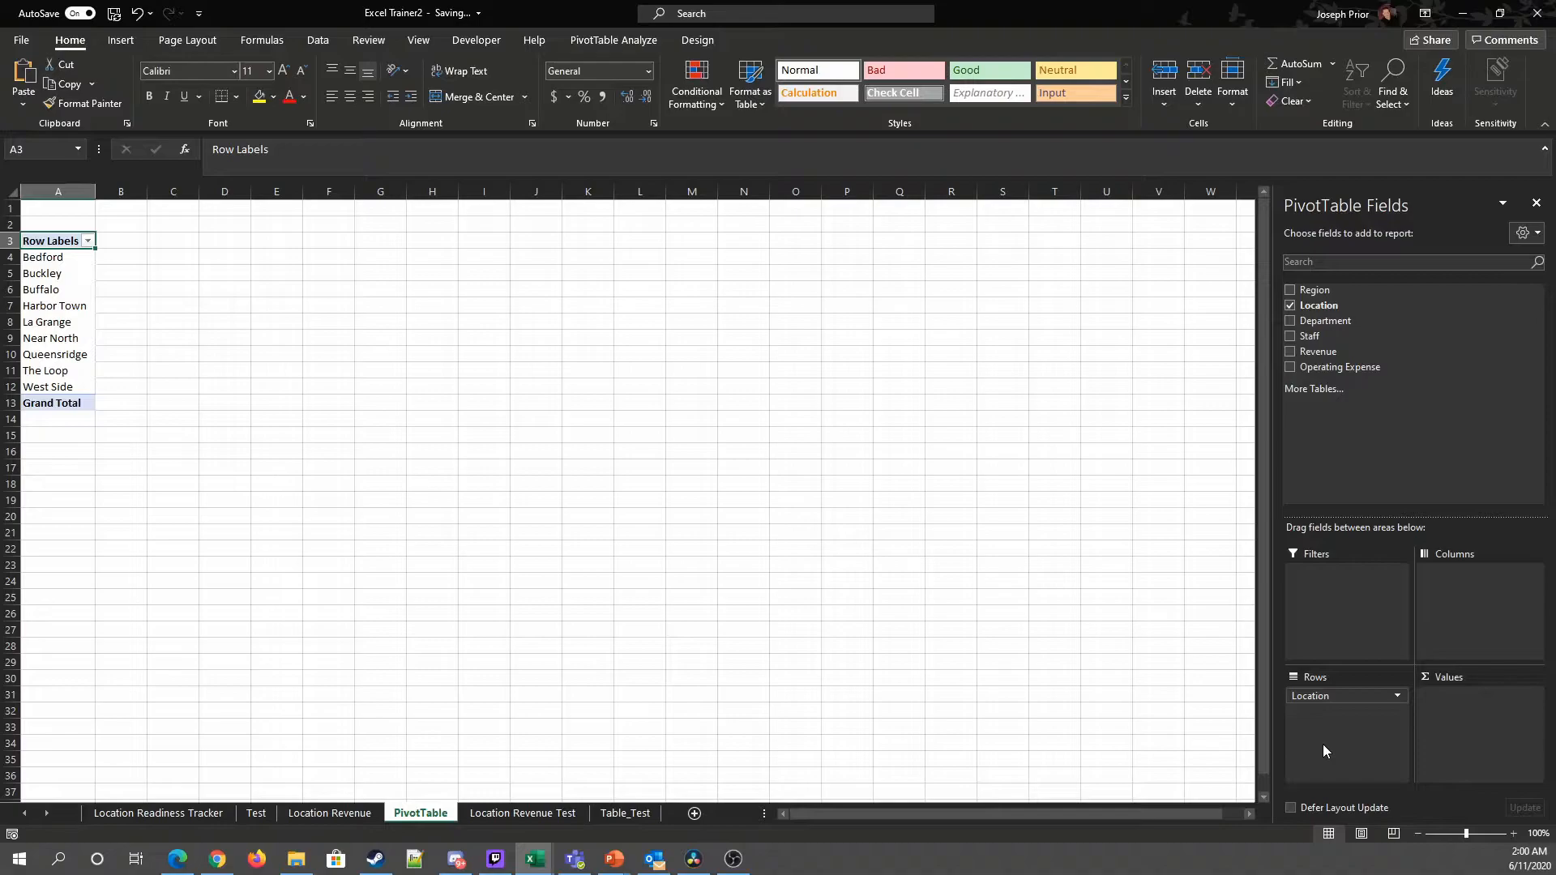
mouse_move(1321, 290)
left_mouse_down()
mouse_move(1338, 730)
mouse_move(1318, 296)
left_mouse_up()
left_click_drag(1344, 693, 855, 657)
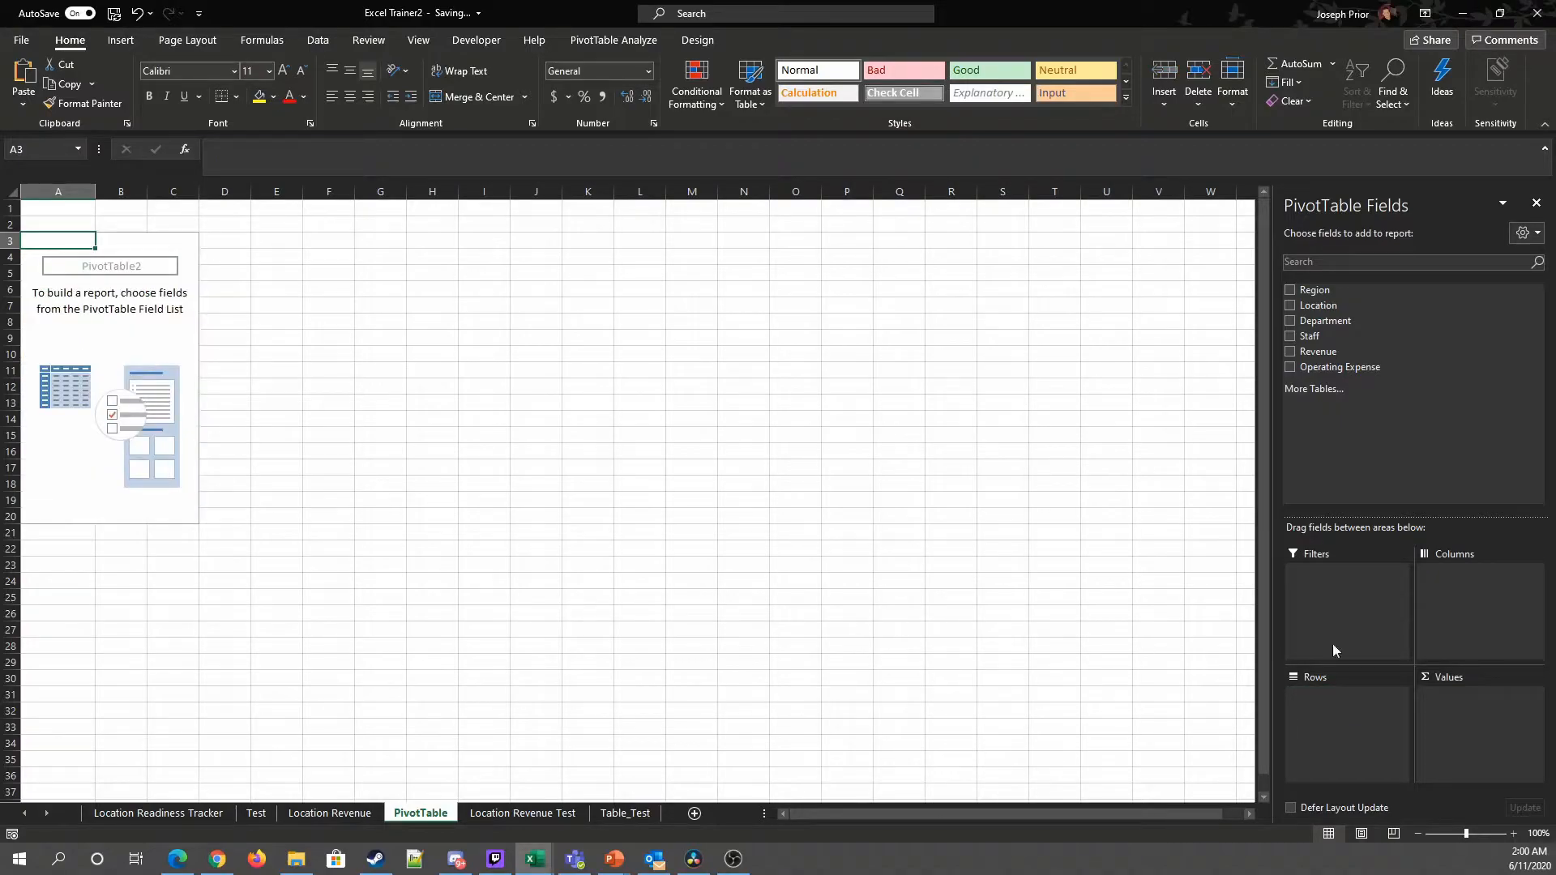
Step: Add the Region field to the PivotTable's rows
left_click(1290, 290)
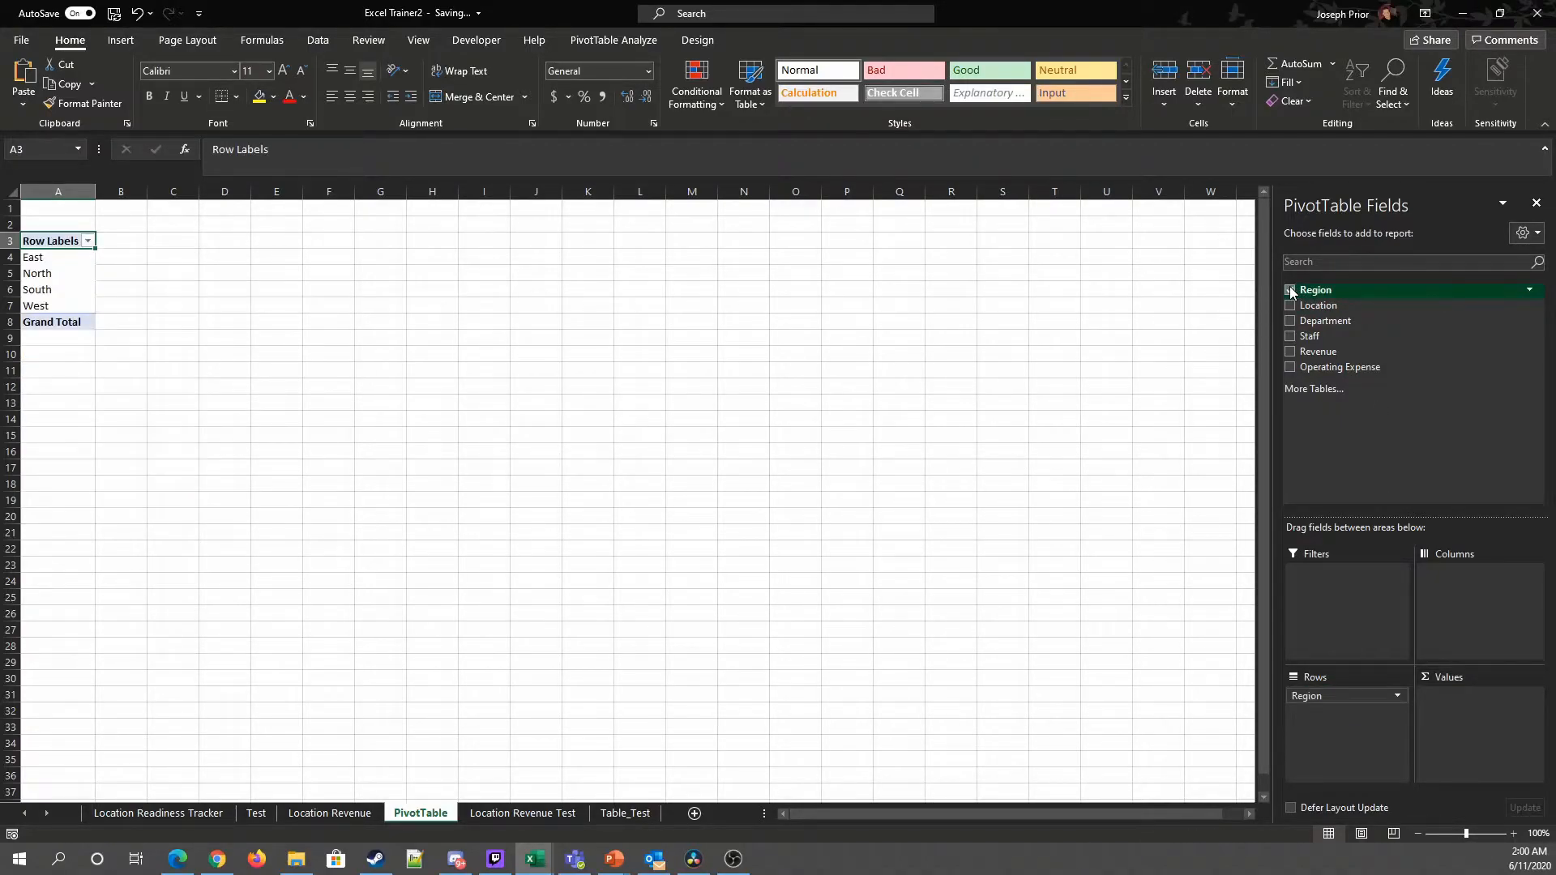
Step: Add the Location field to the PivotTable rows beneath Region
left_click(1290, 290)
left_click_drag(1319, 290, 1362, 716)
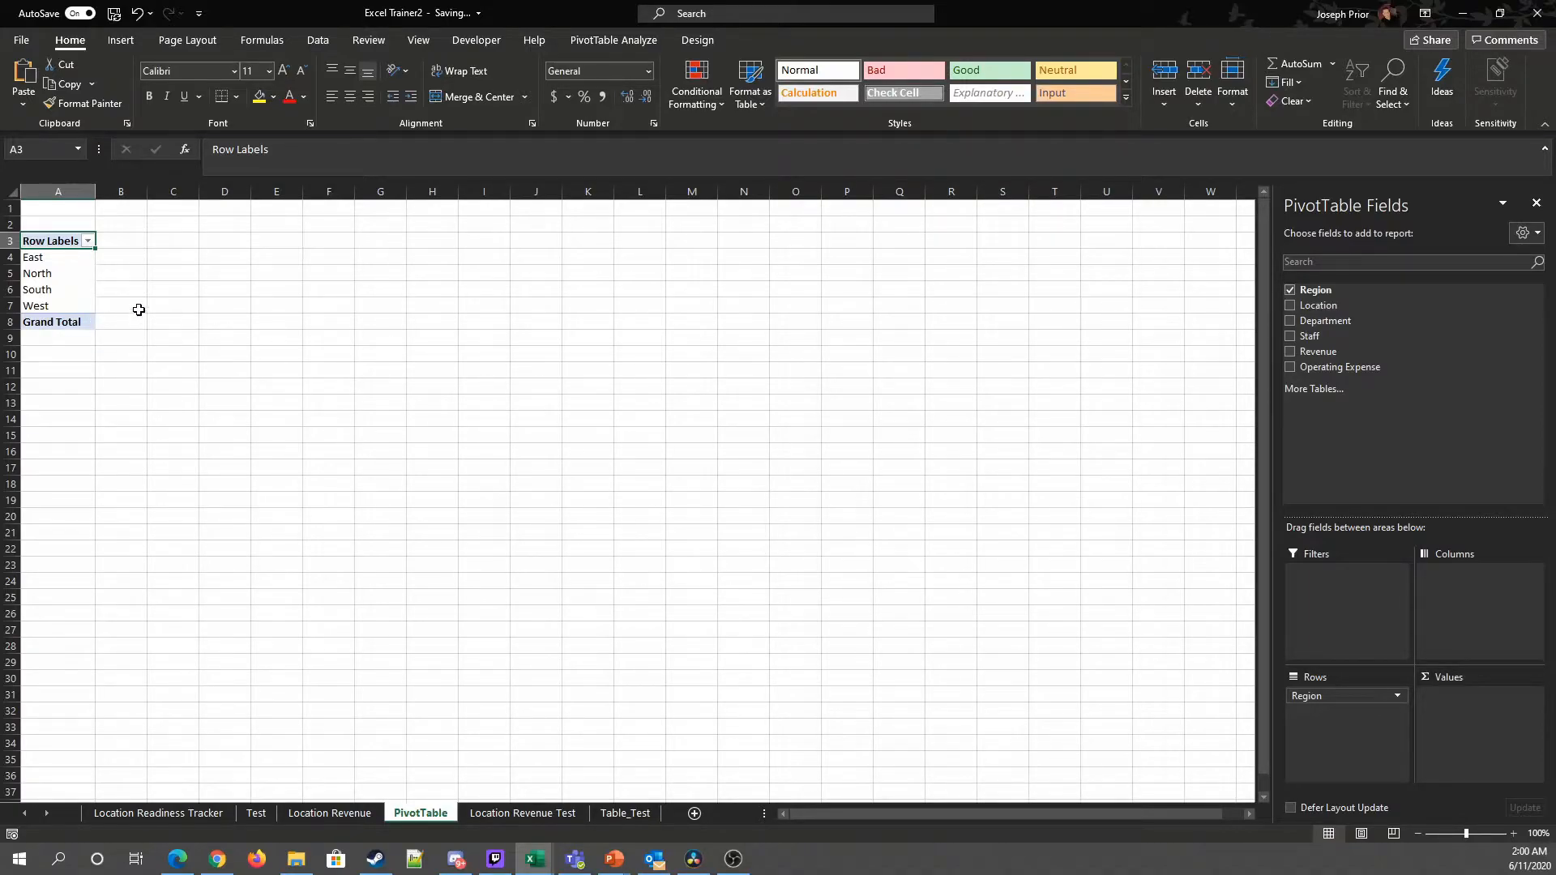
left_click_drag(1314, 310, 1335, 723)
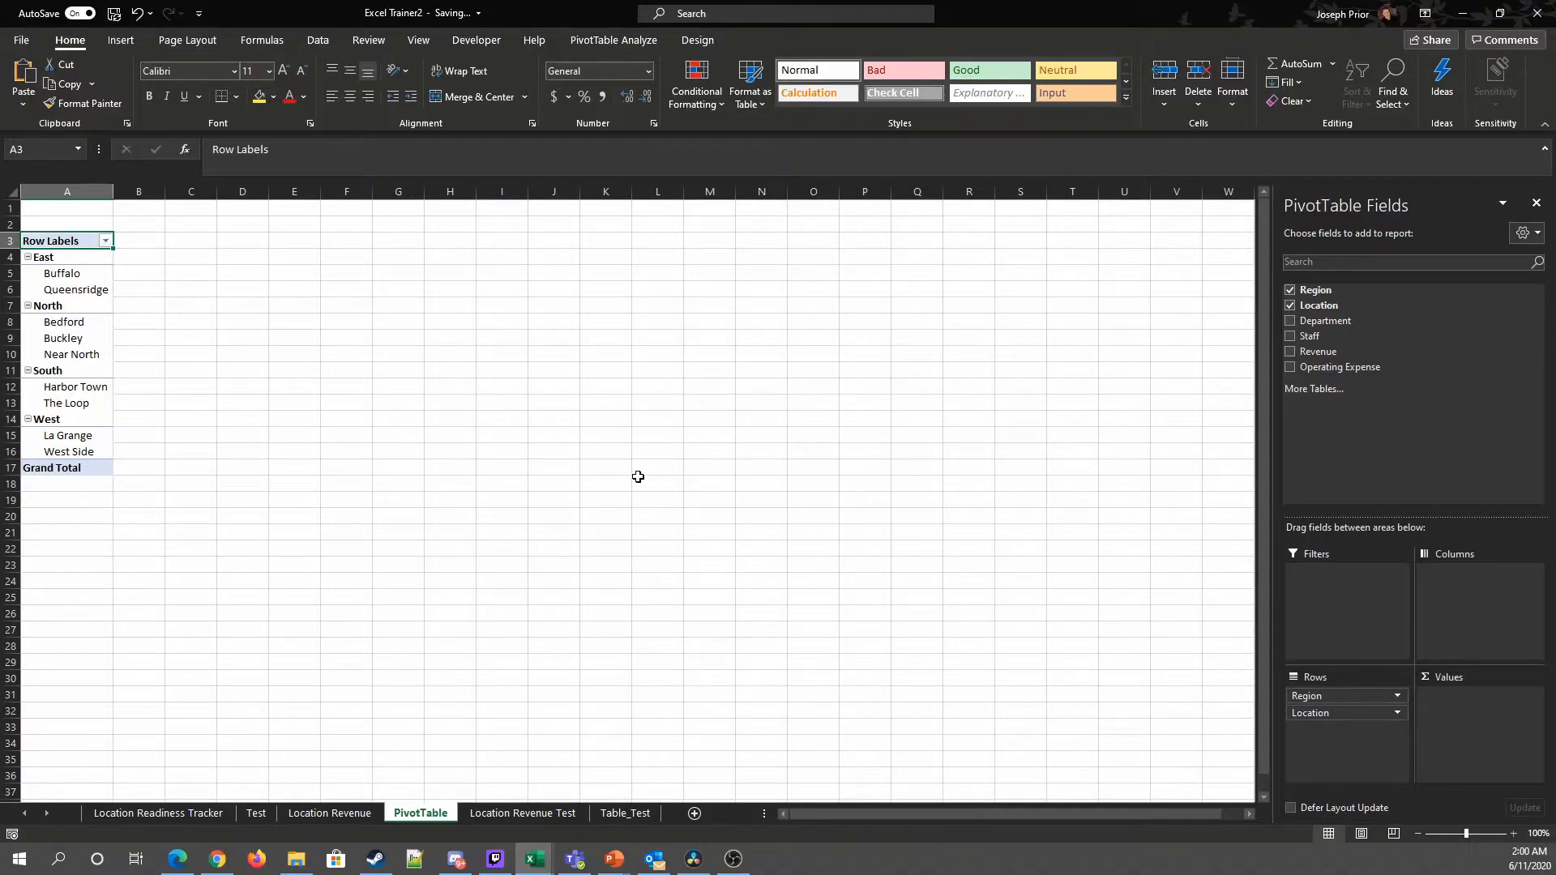
Step: Check the Location Revenue source data, then add the Revenue field to the PivotTable's values
left_click(369, 811)
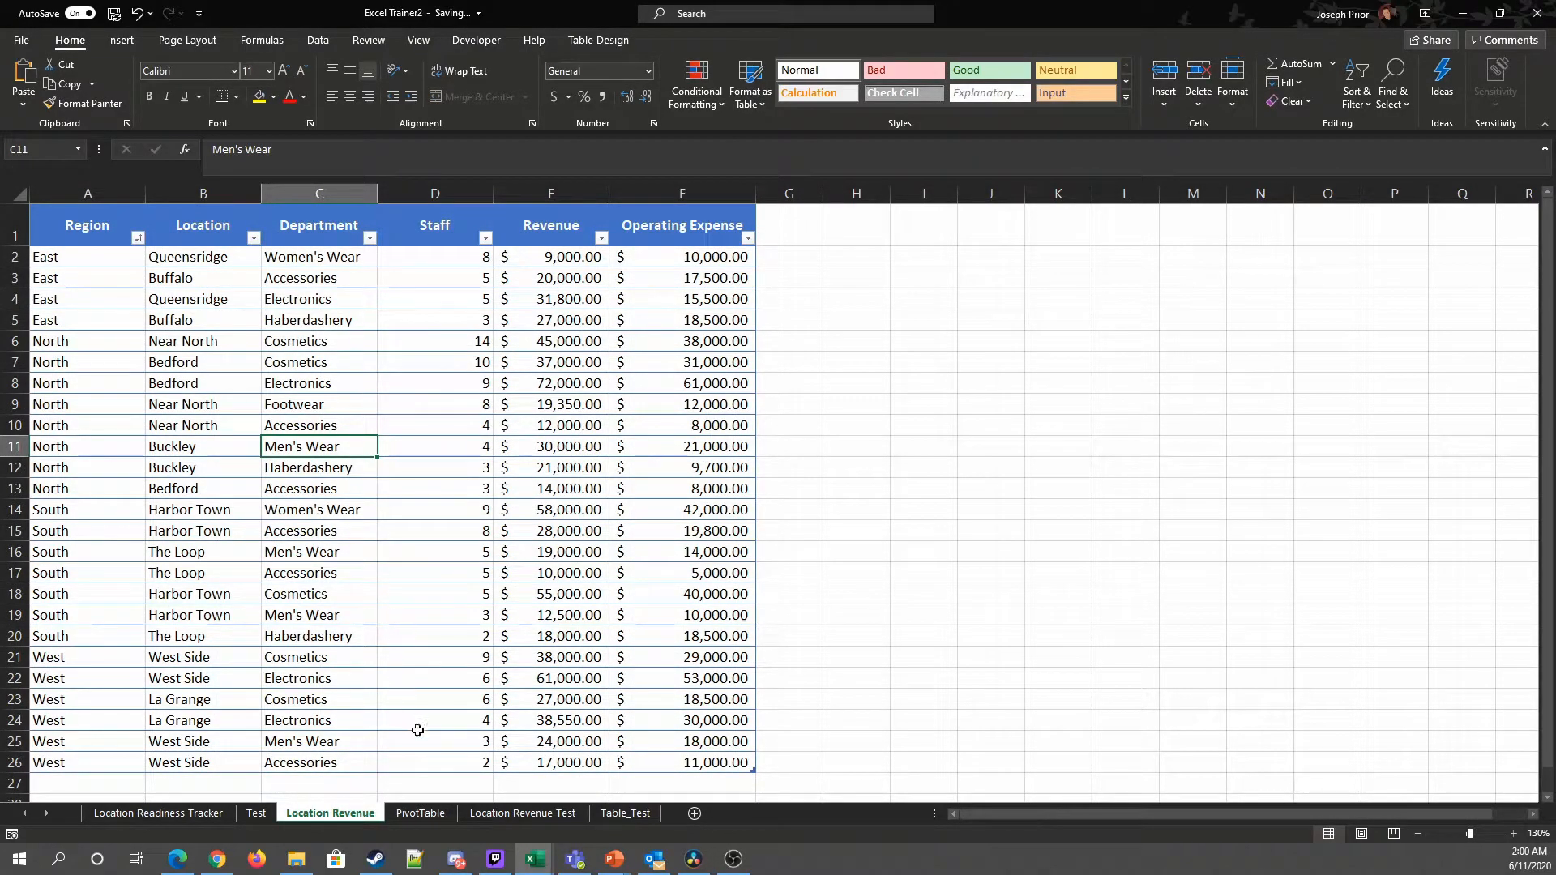
left_click(420, 812)
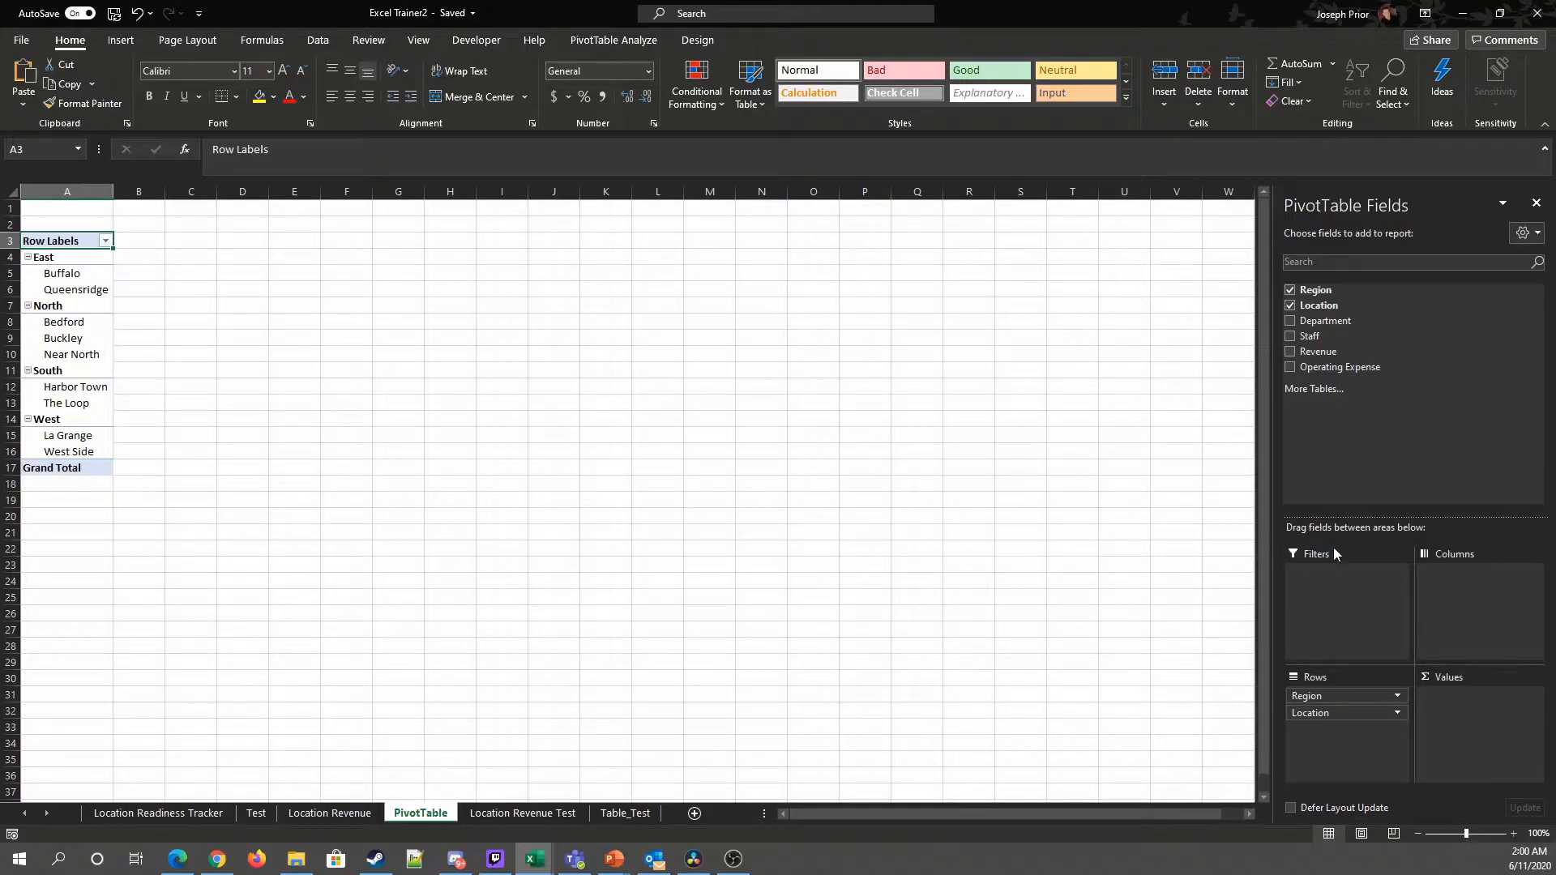
left_click_drag(1315, 354, 1464, 713)
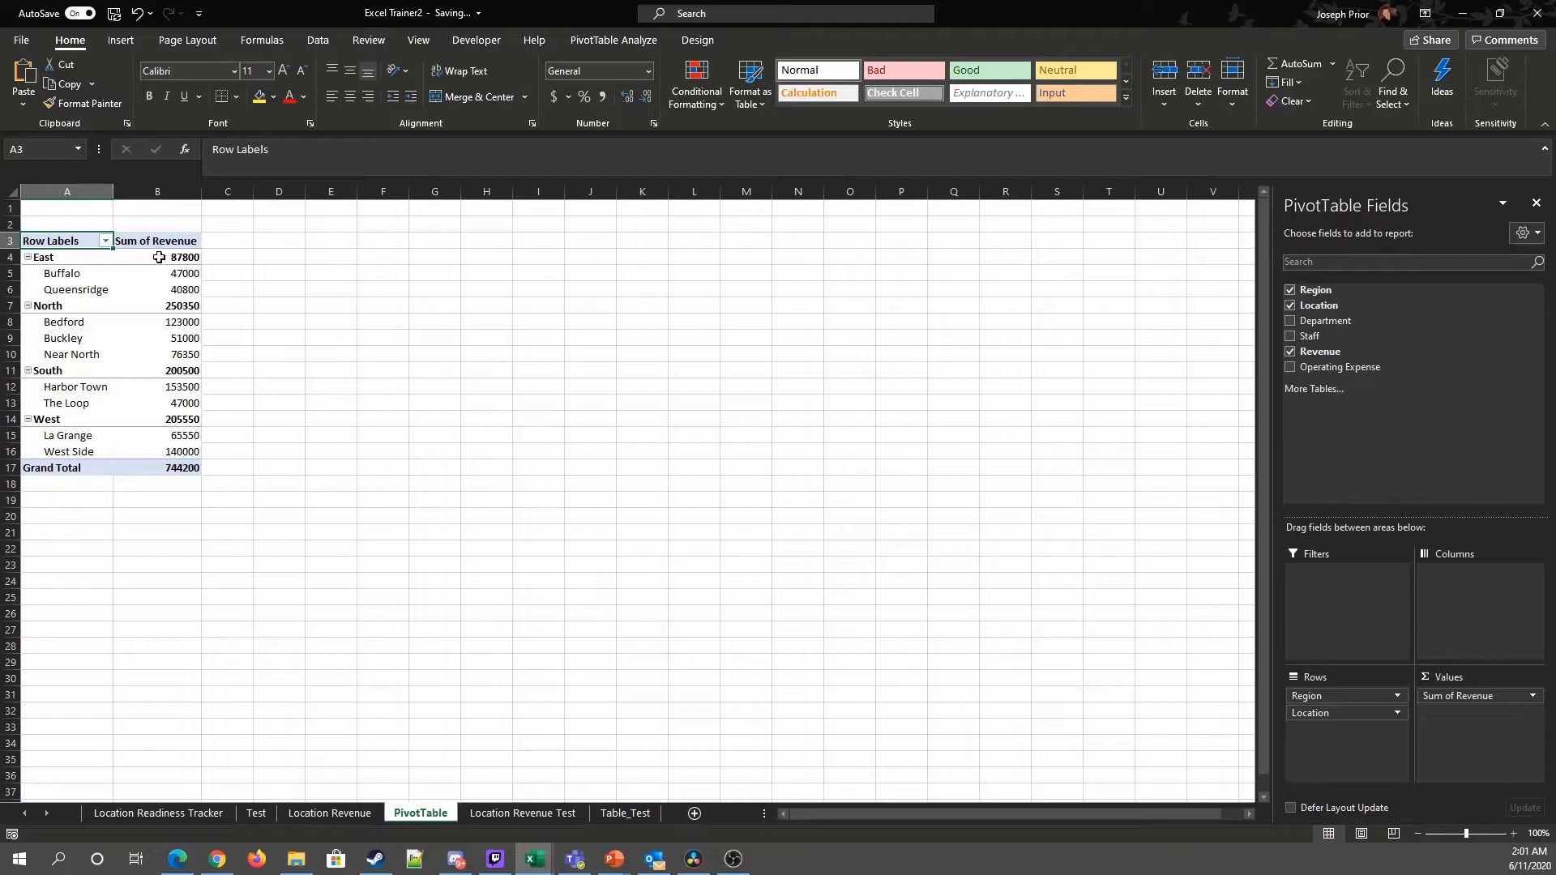
Step: Remove Location from the rows and format the revenue sums as accounting currency with no decimal places
left_click_drag(1306, 713, 774, 635)
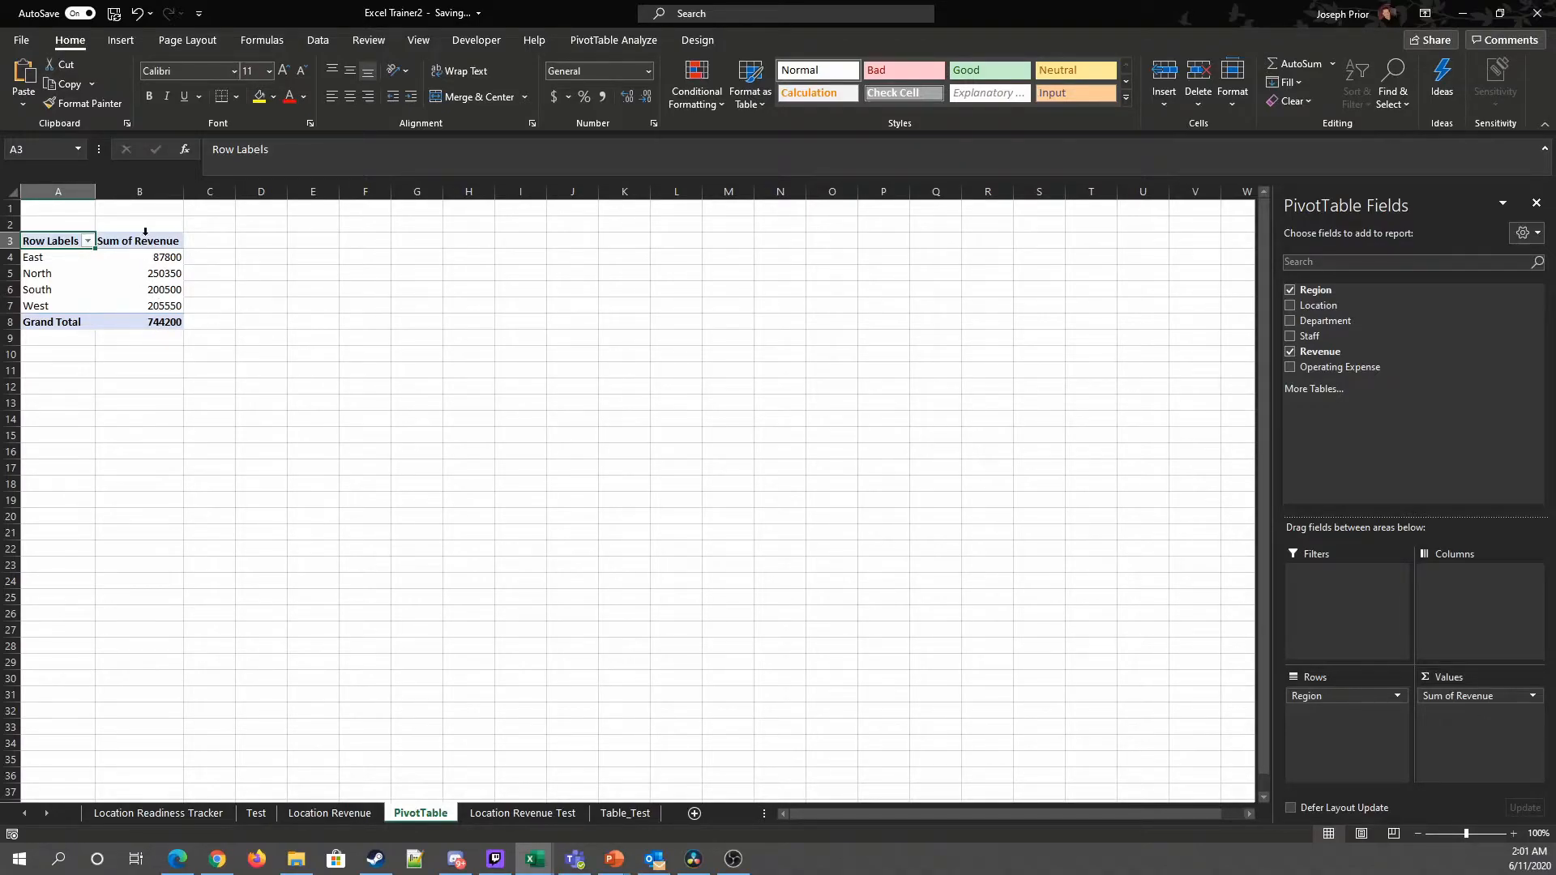
left_click_drag(158, 257, 166, 323)
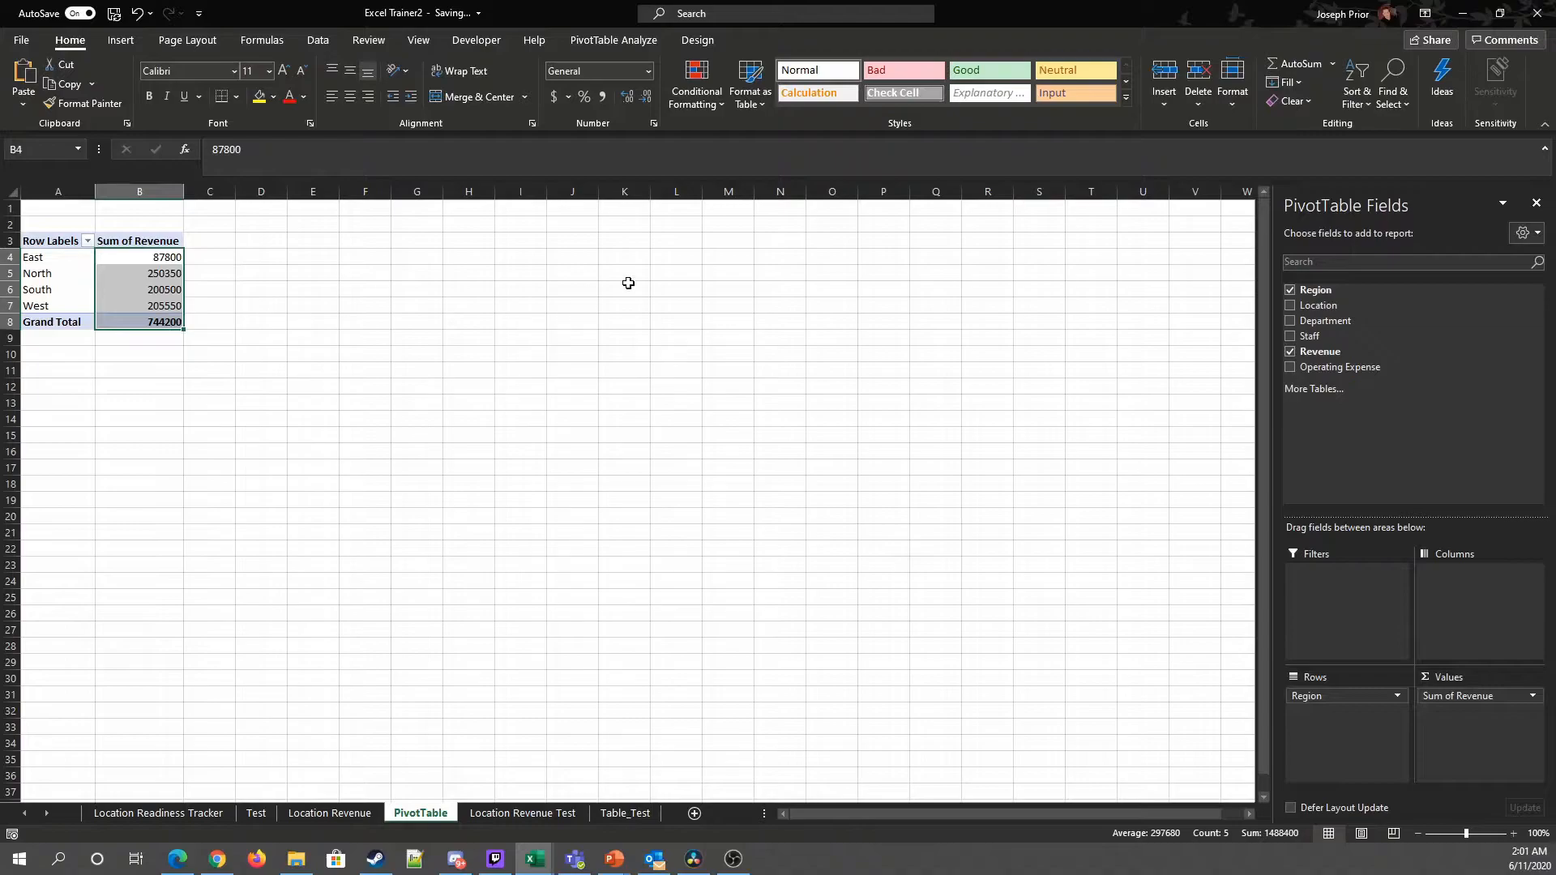
left_click(554, 98)
left_click(645, 98)
left_click(645, 98)
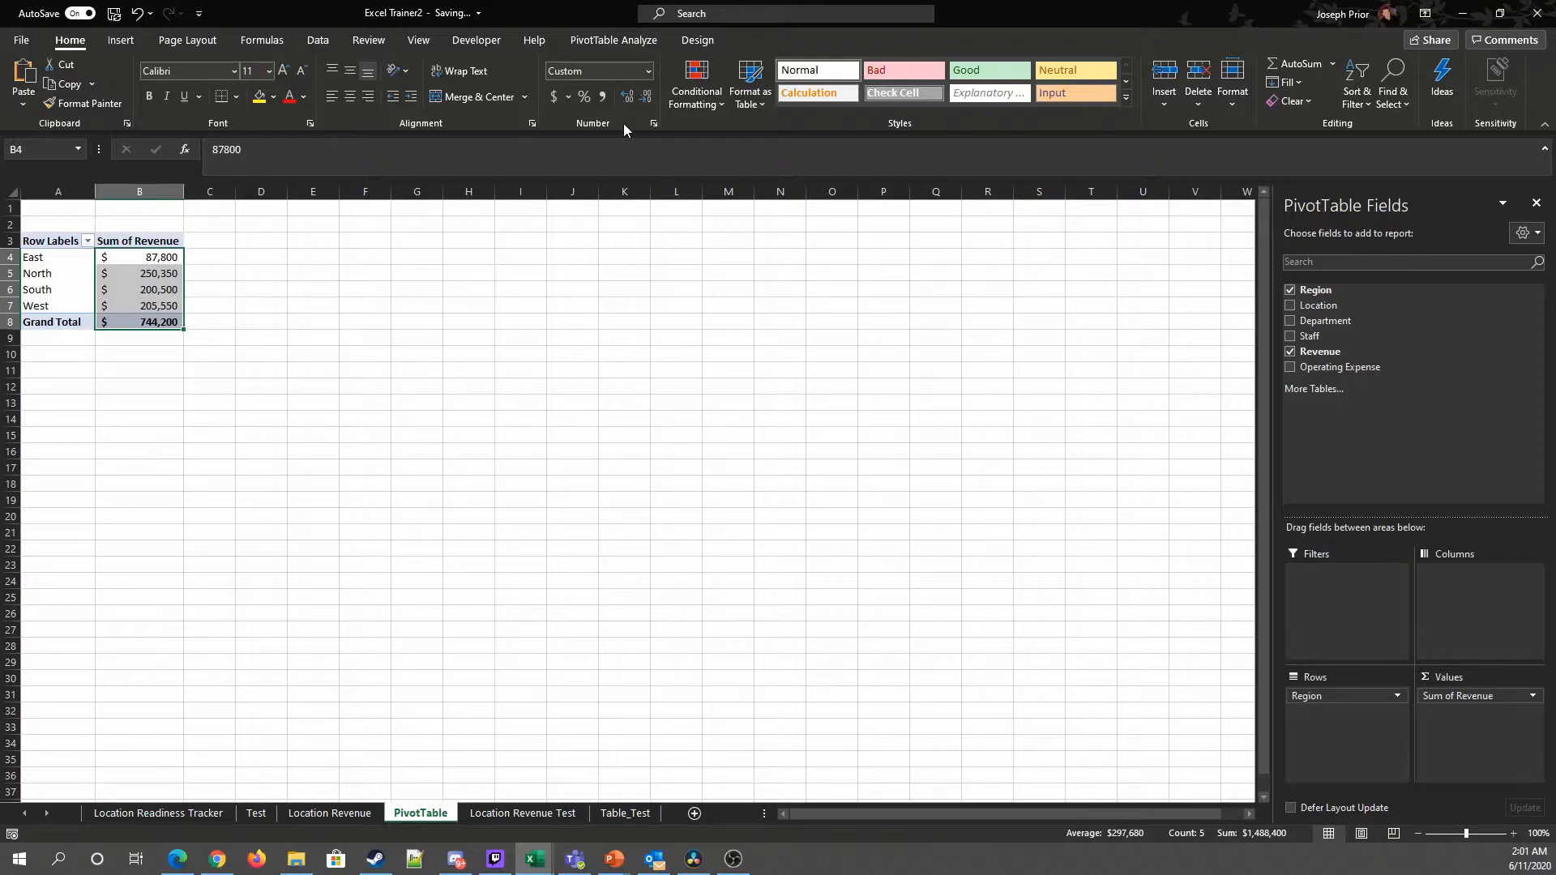
left_click(277, 444)
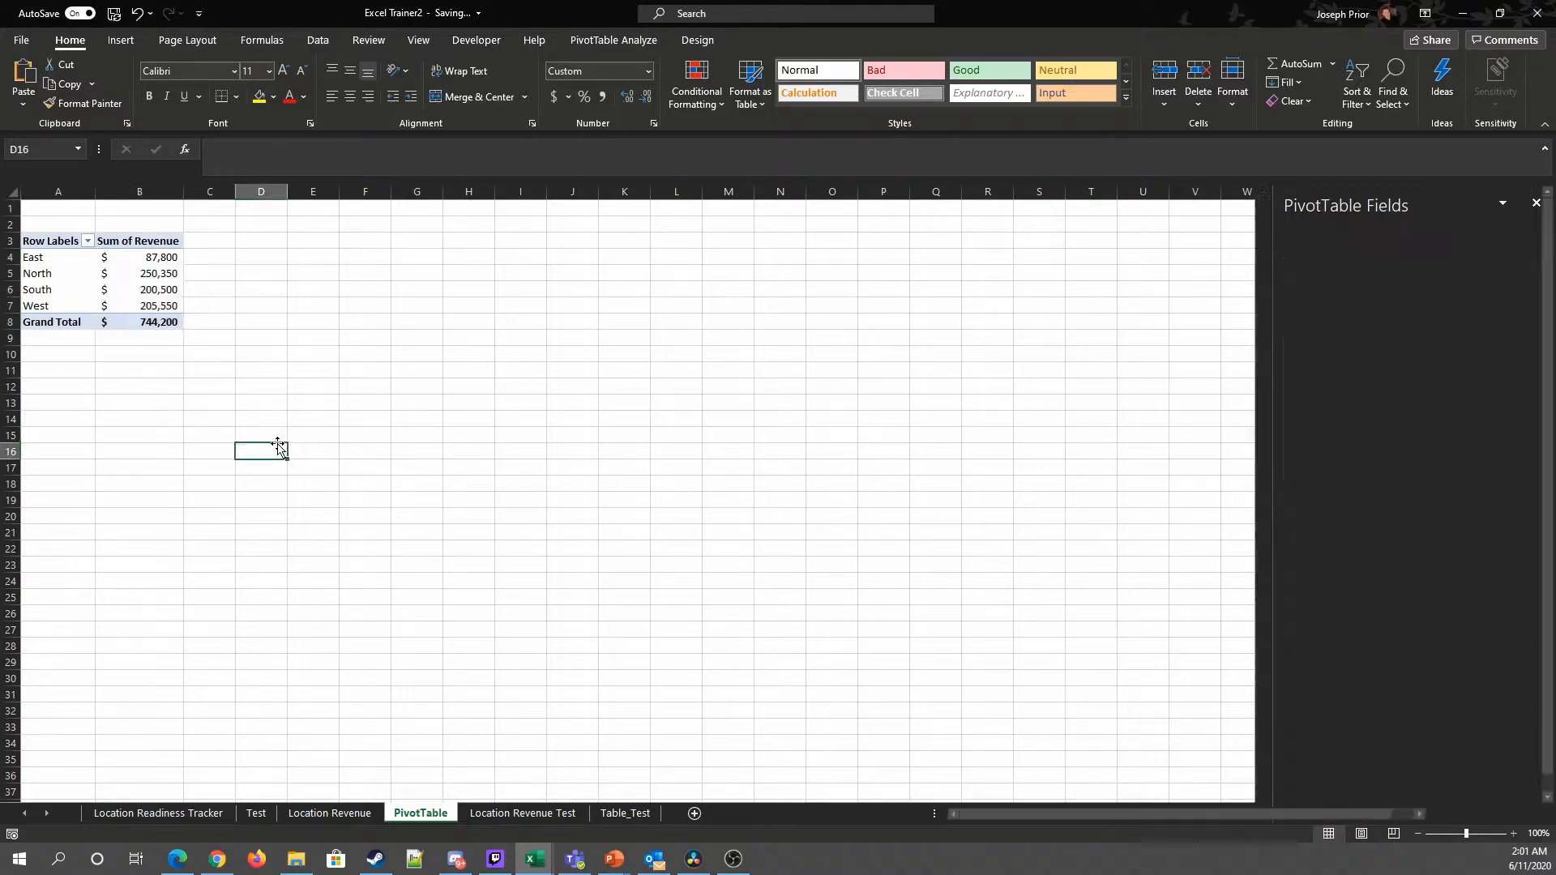
left_click(122, 304)
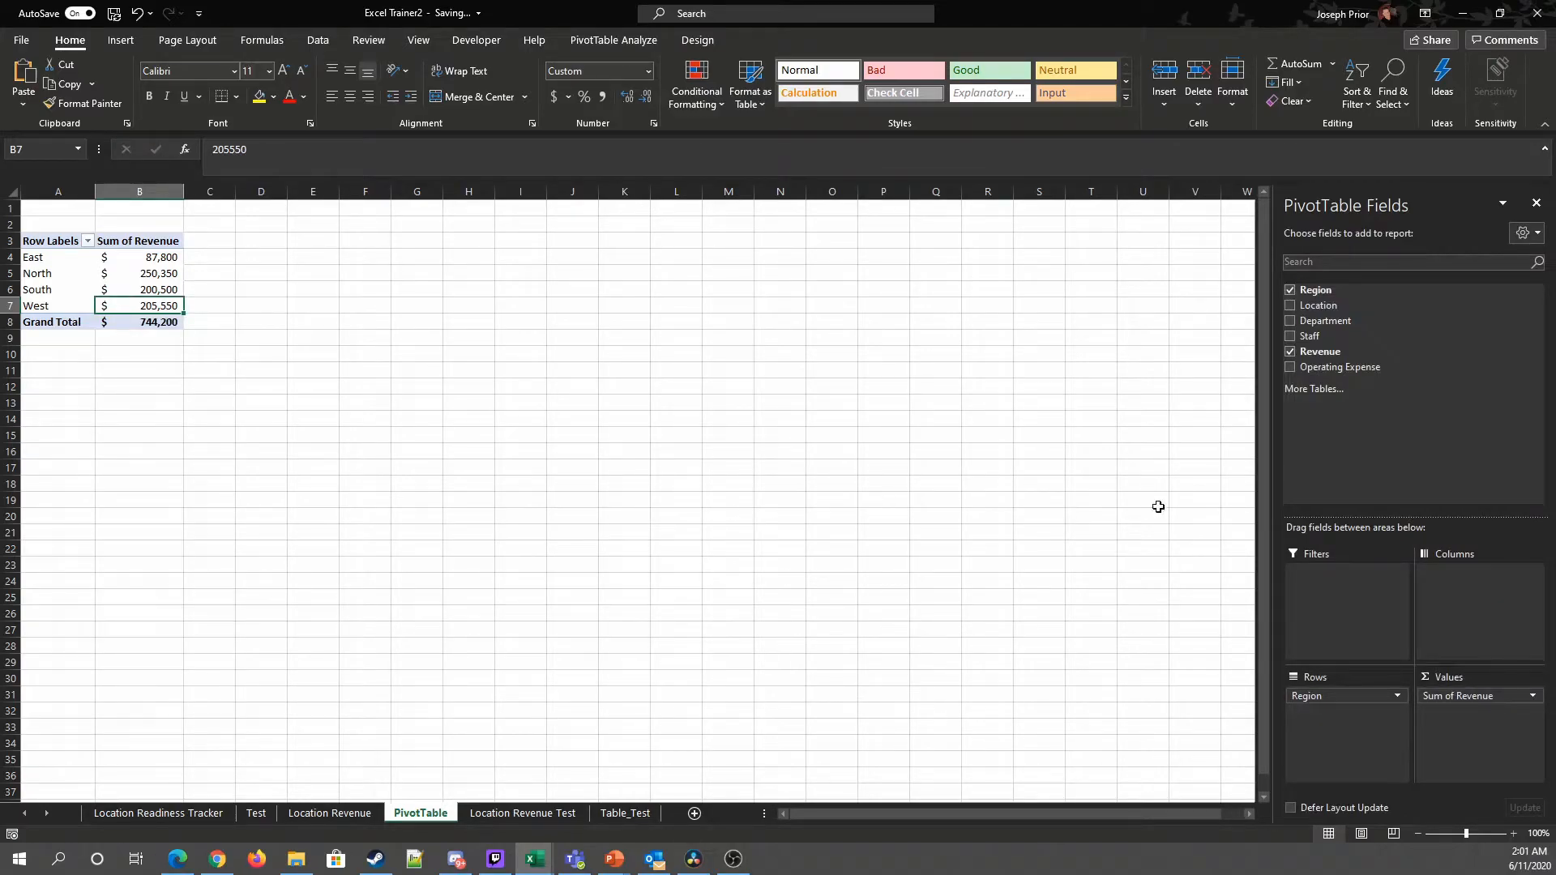
Step: Replace Region with Department as the PivotTable's row field
left_click_drag(1320, 320, 1348, 711)
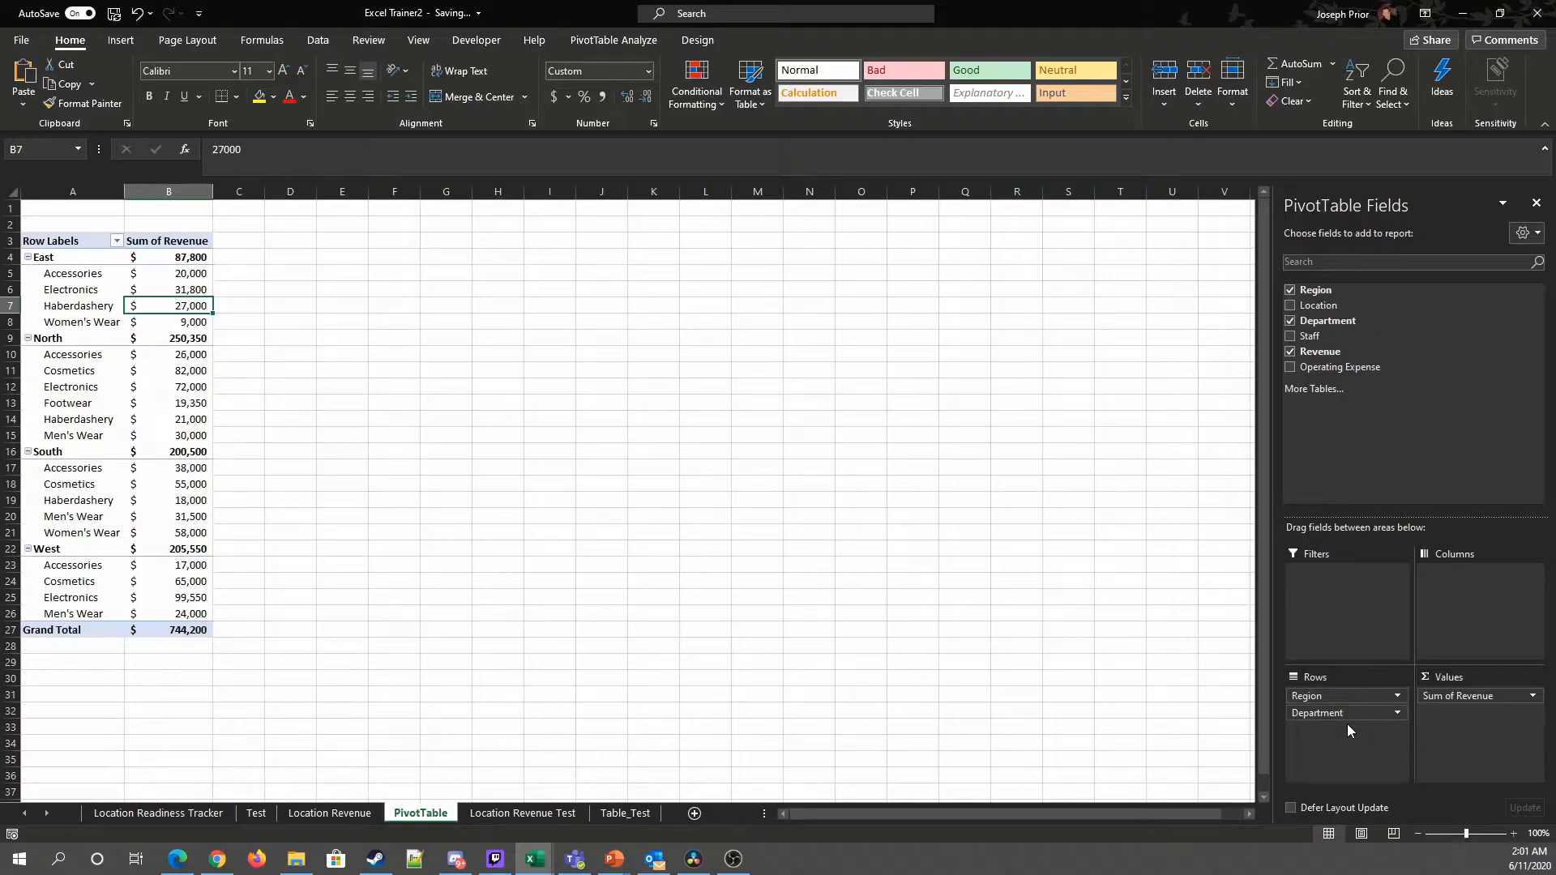
left_click_drag(1352, 695, 865, 671)
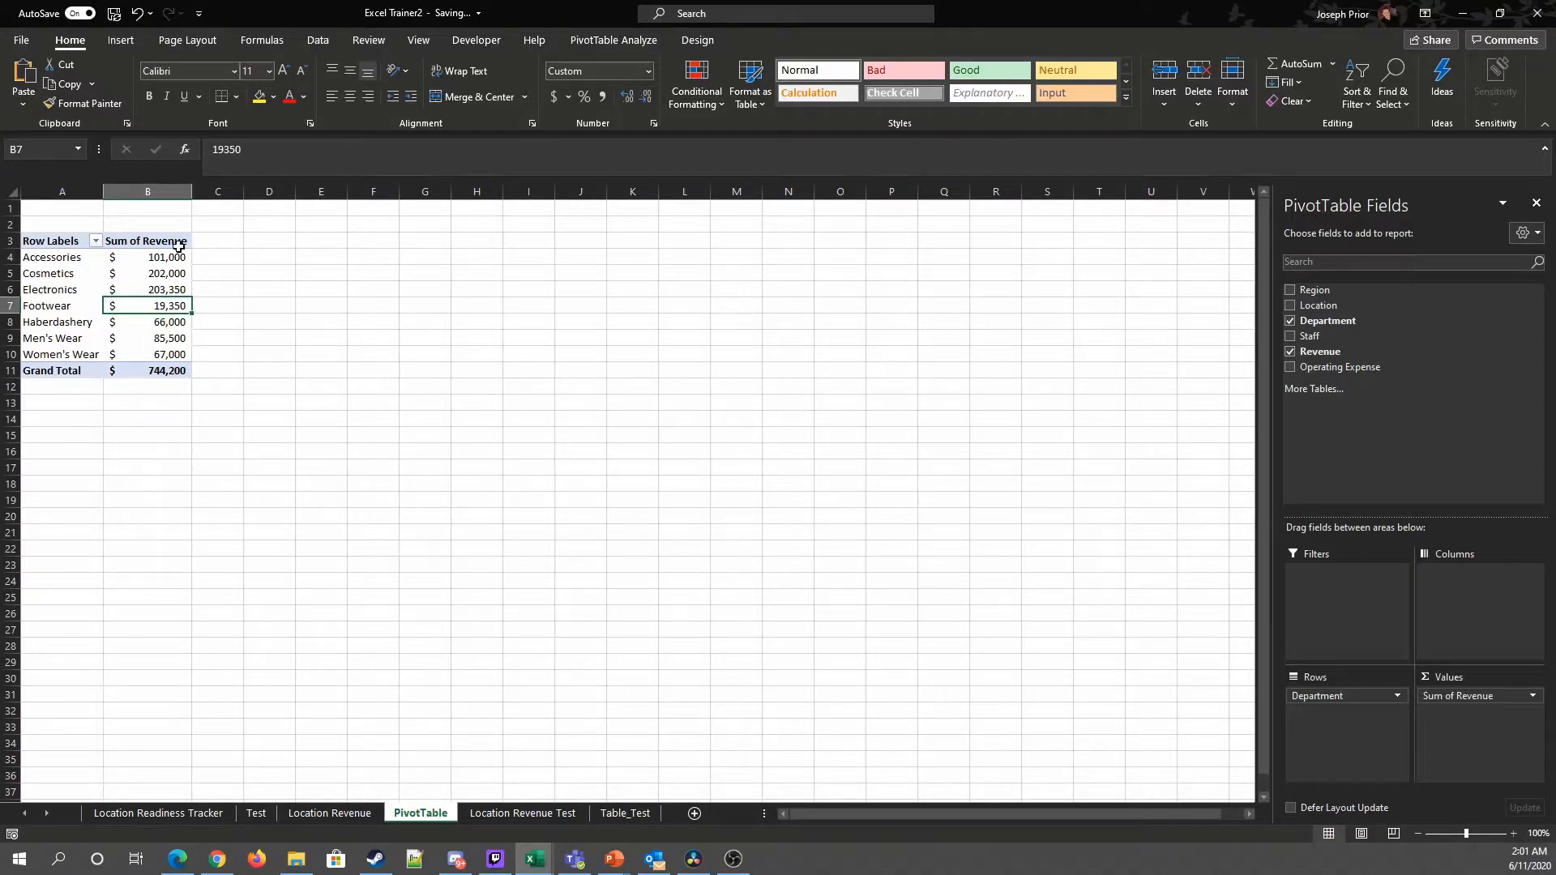
Step: Sort the departments by revenue from largest to smallest
left_click(159, 286)
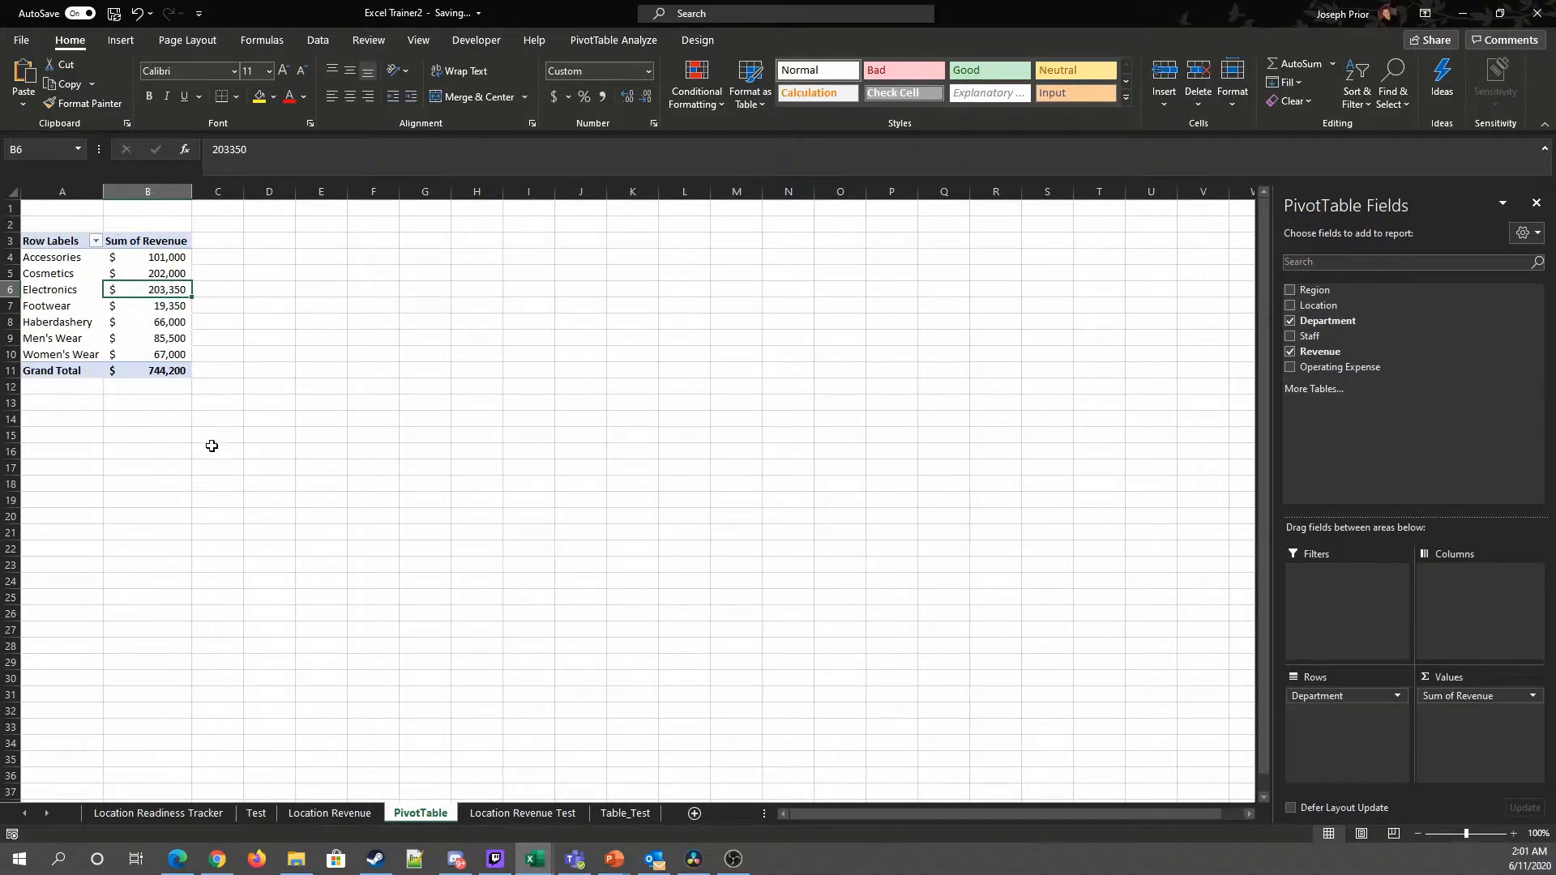
right_click(150, 283)
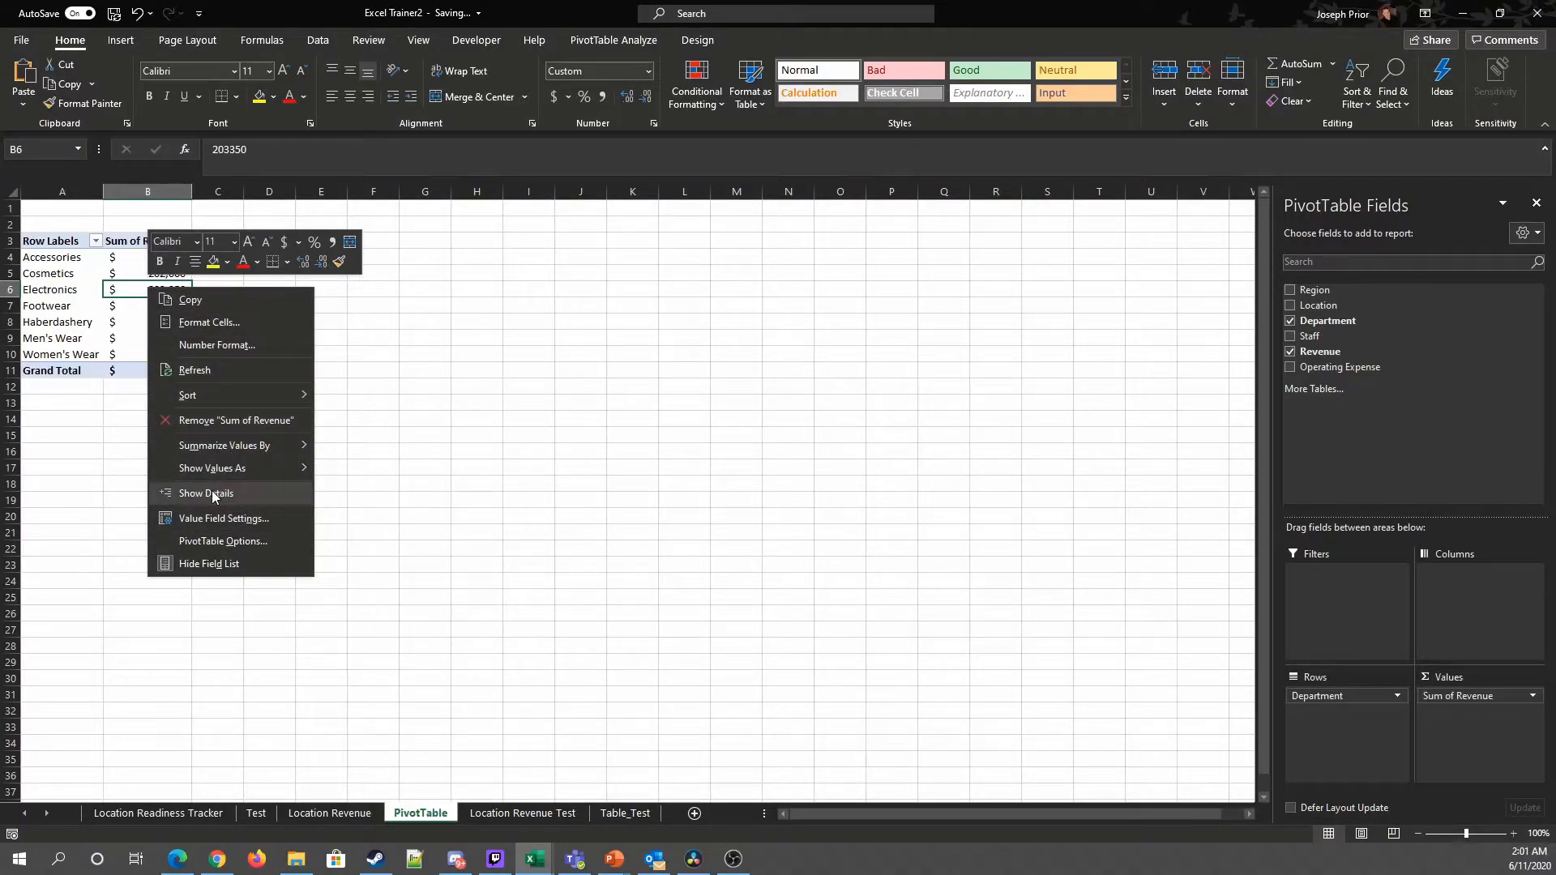
mouse_move(231, 396)
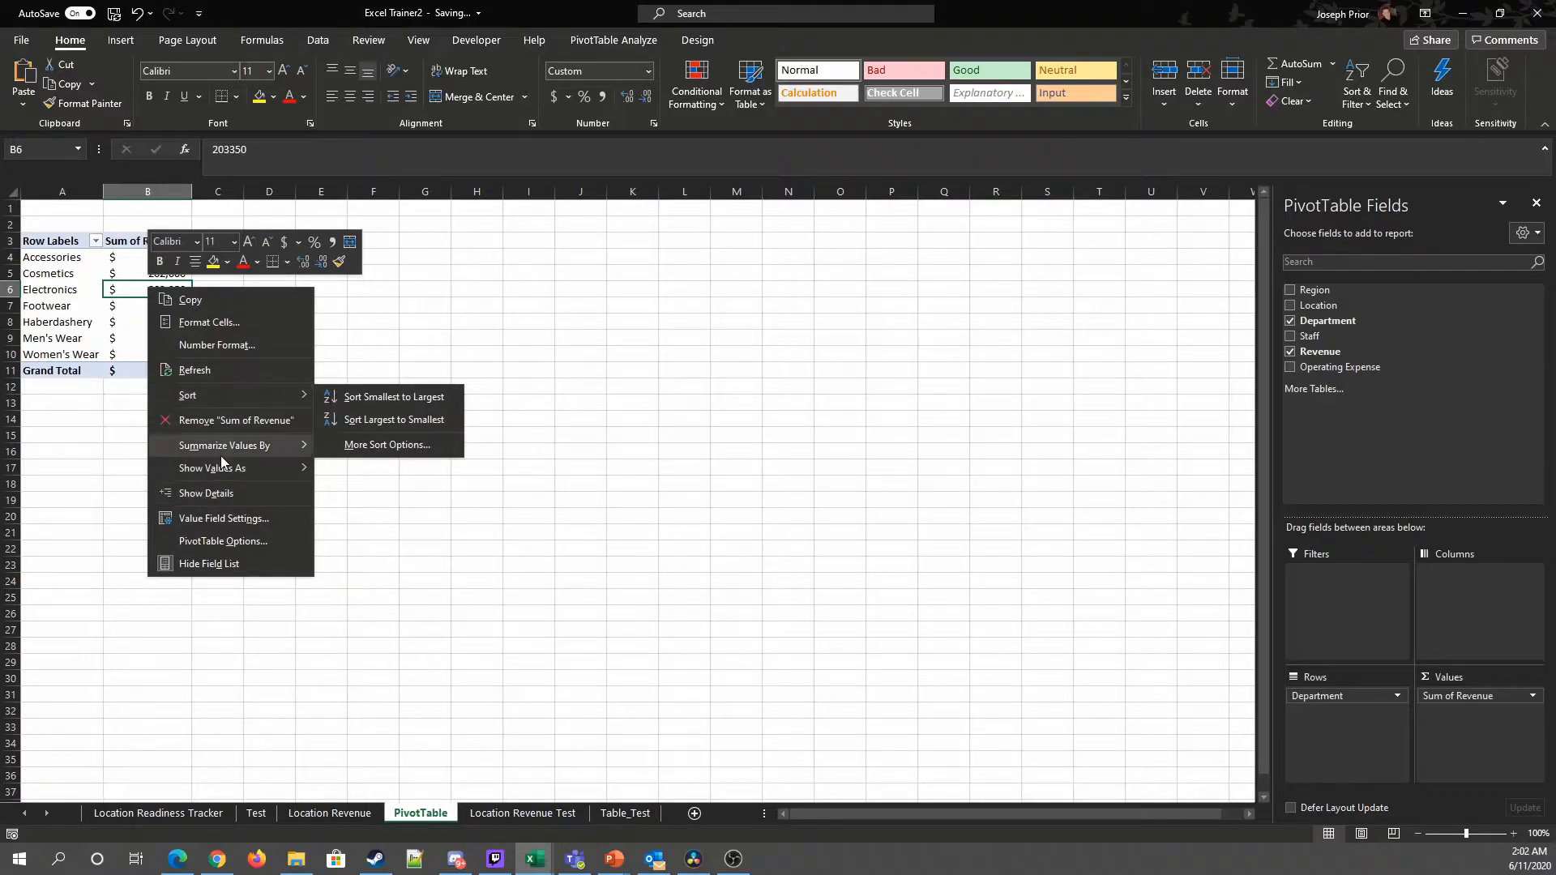
mouse_move(220, 455)
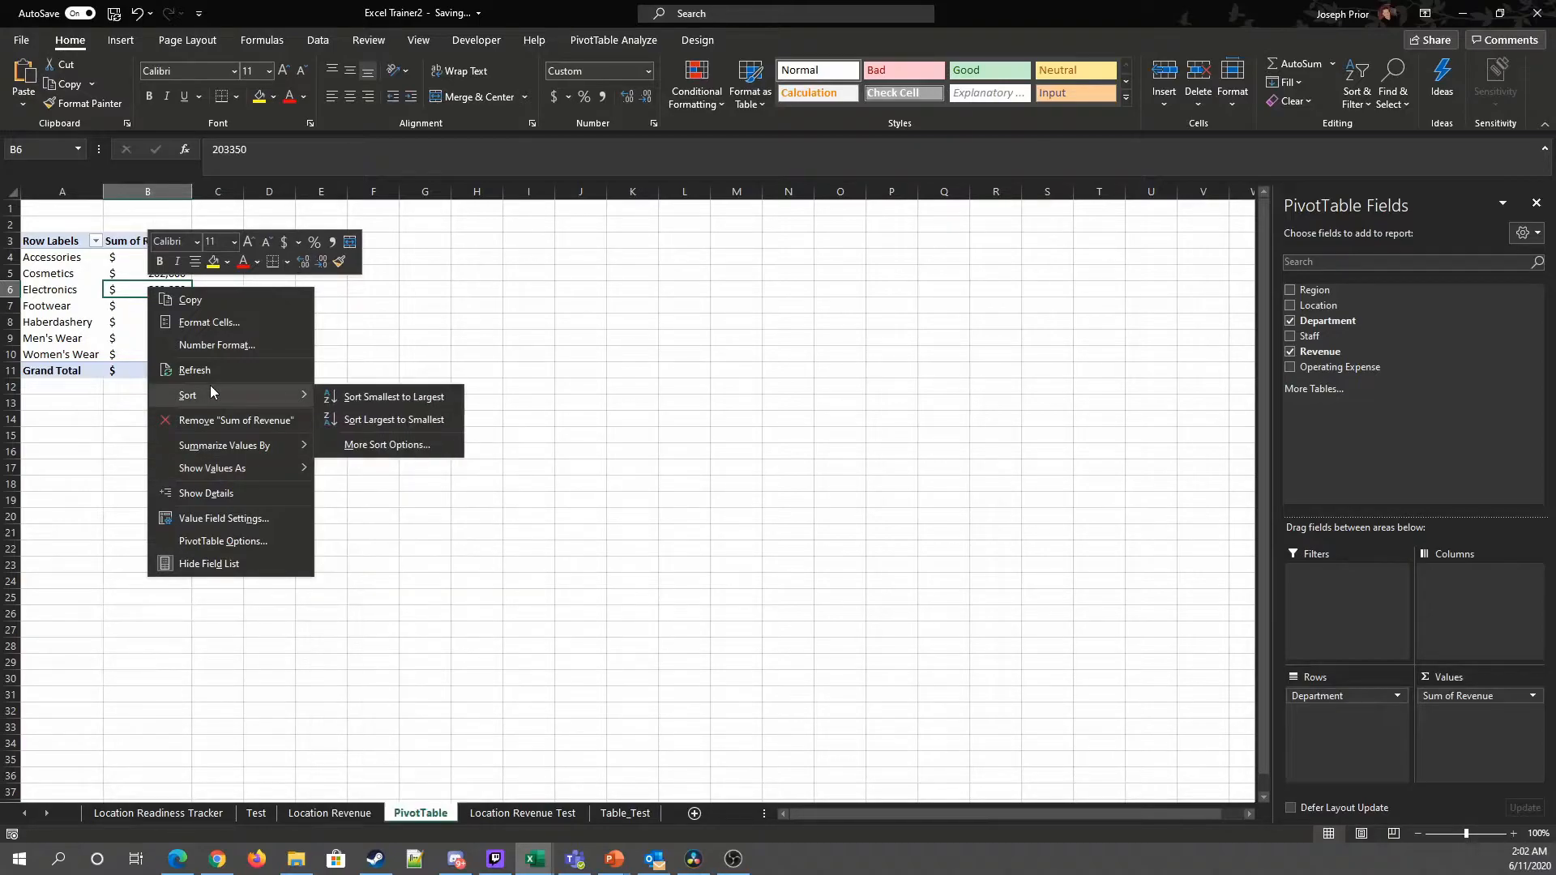
left_click(384, 419)
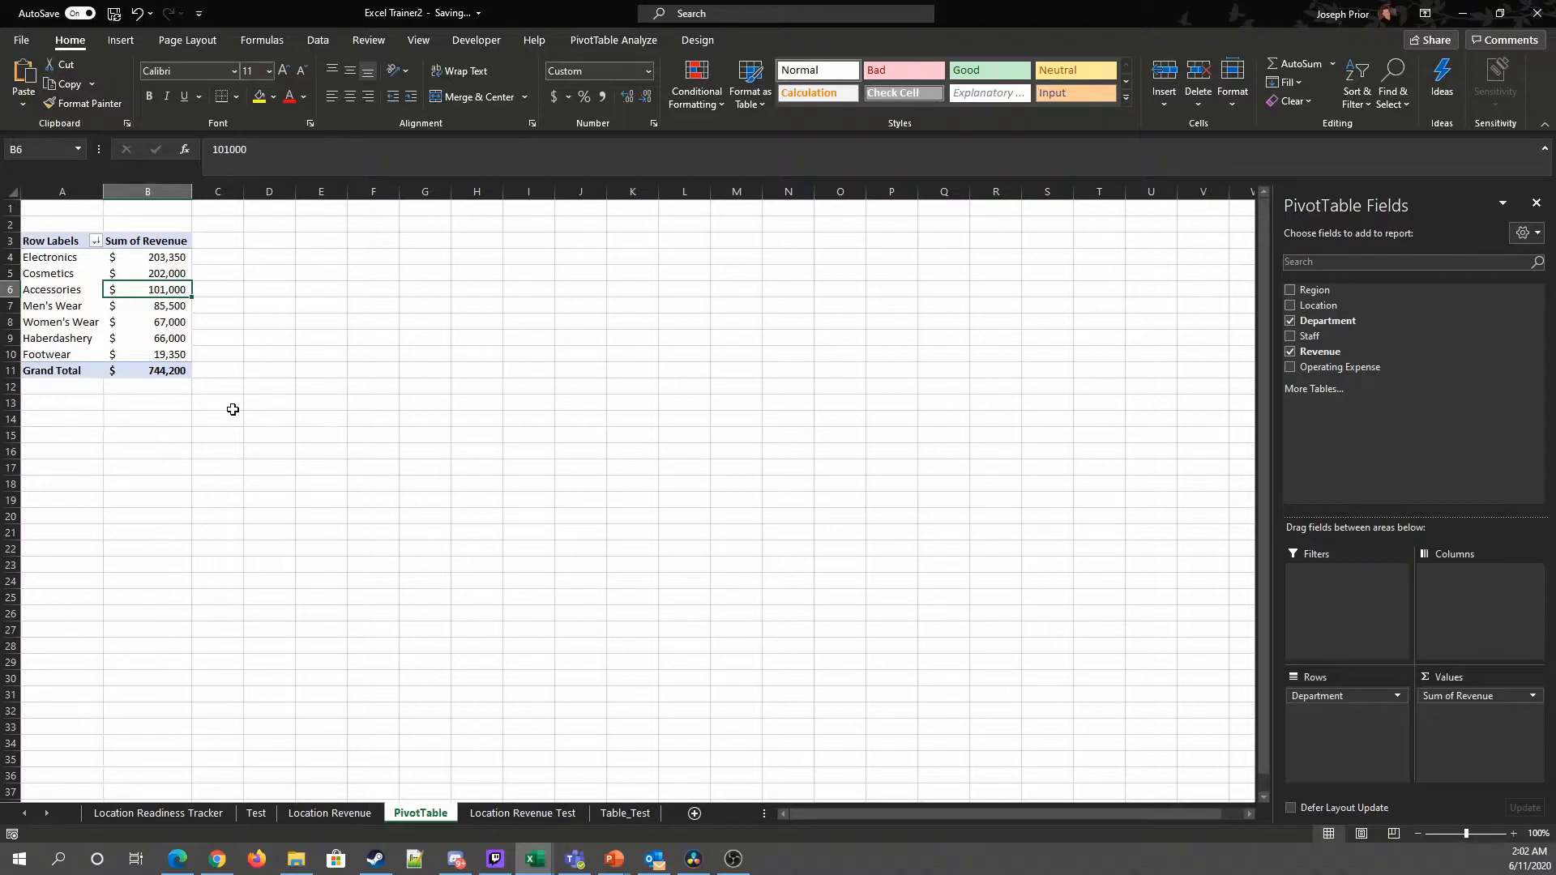
Step: Summarize the revenue values by Average
key("Down")
key("Down")
key("Down")
key("Down")
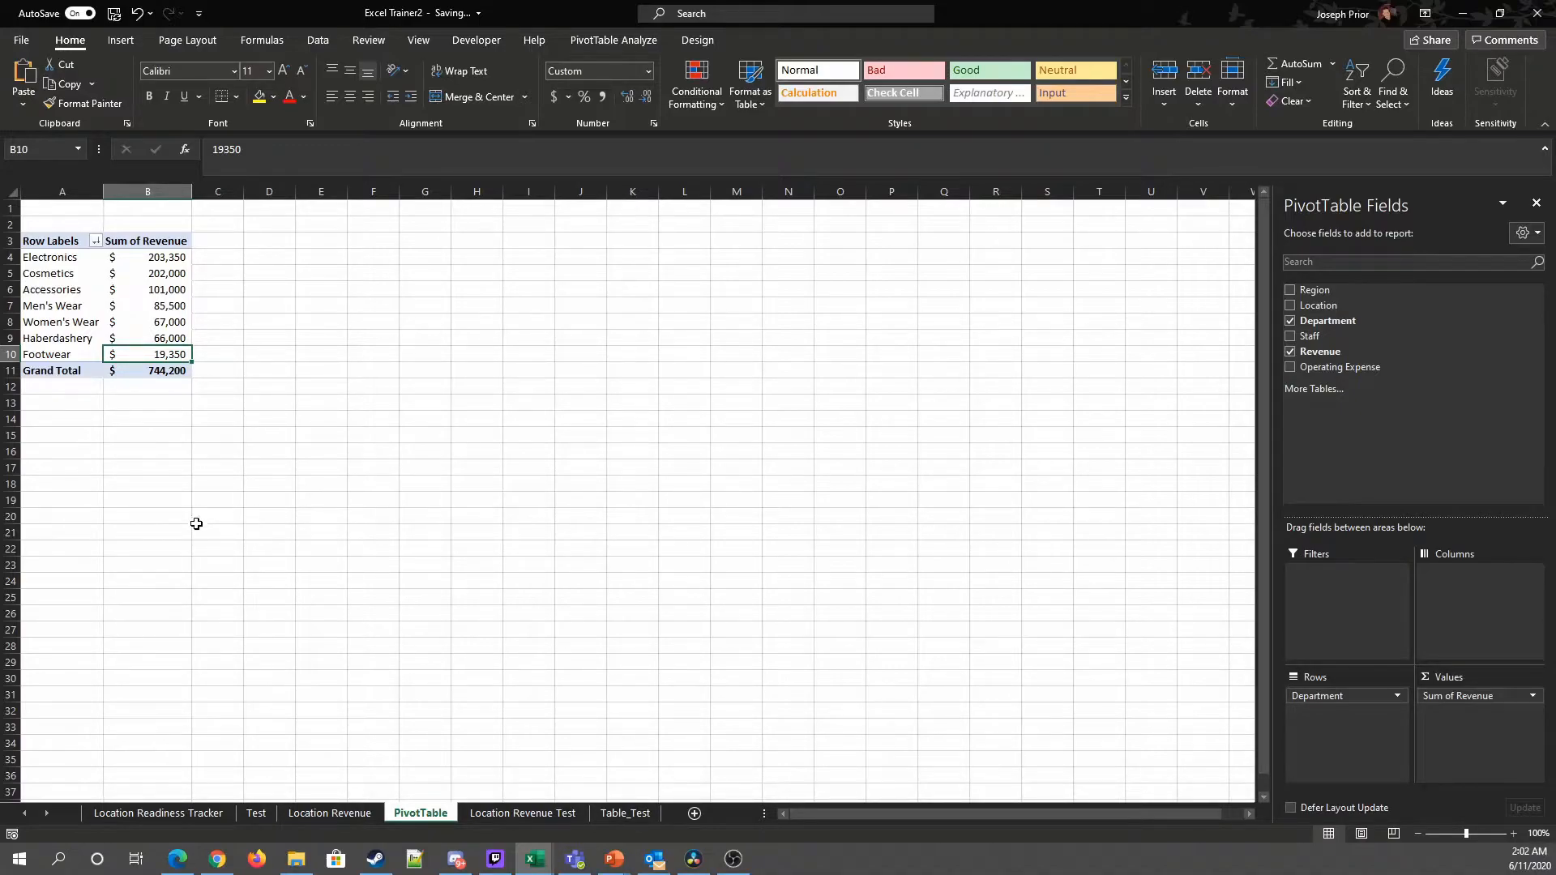
left_click(169, 258)
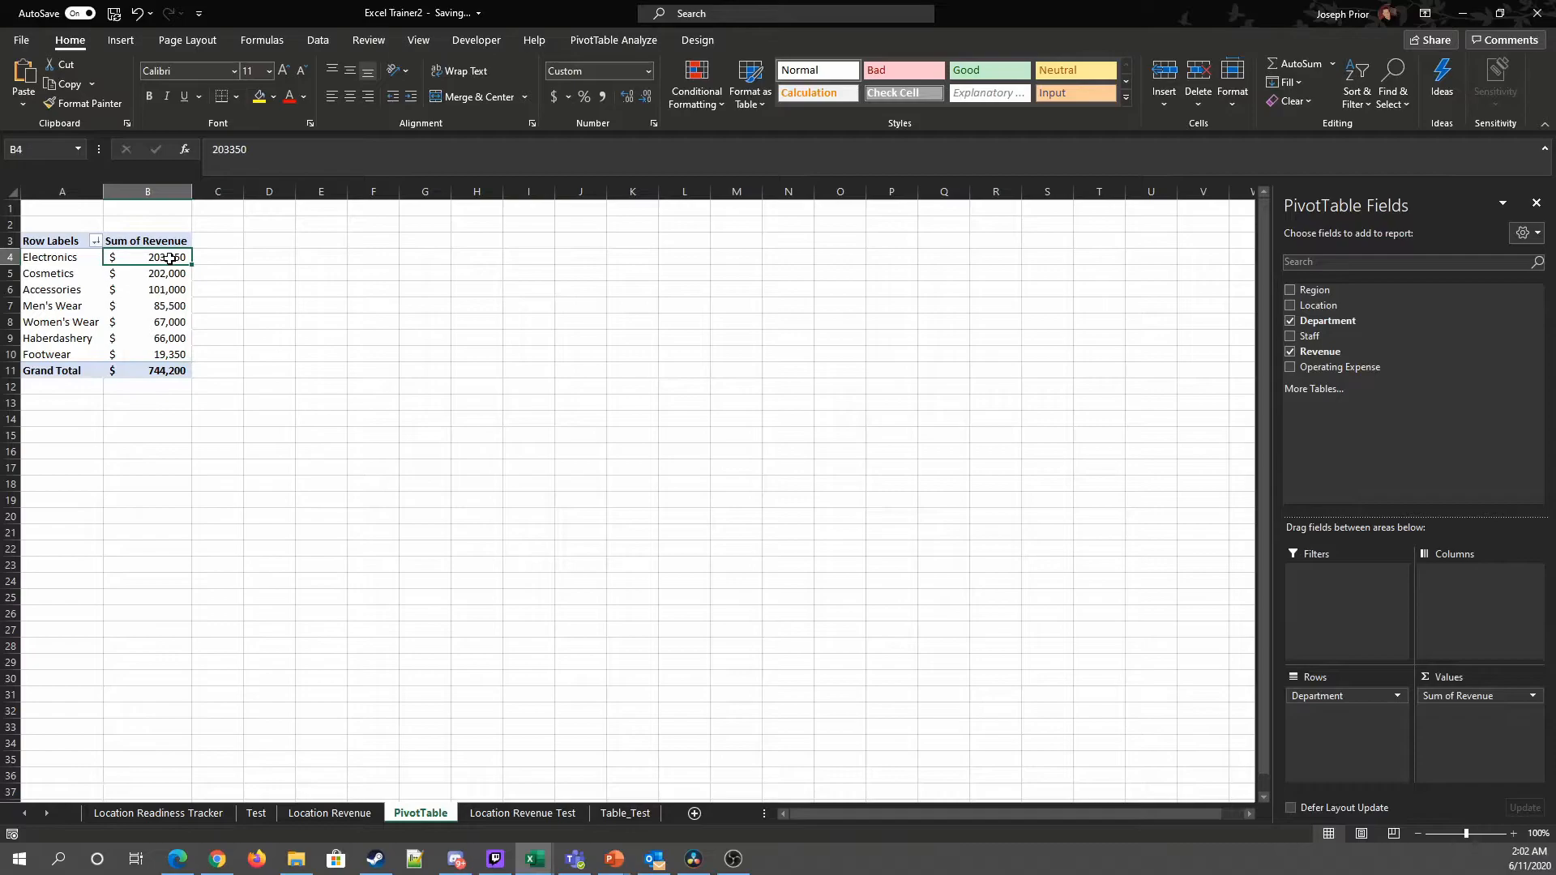
right_click(170, 258)
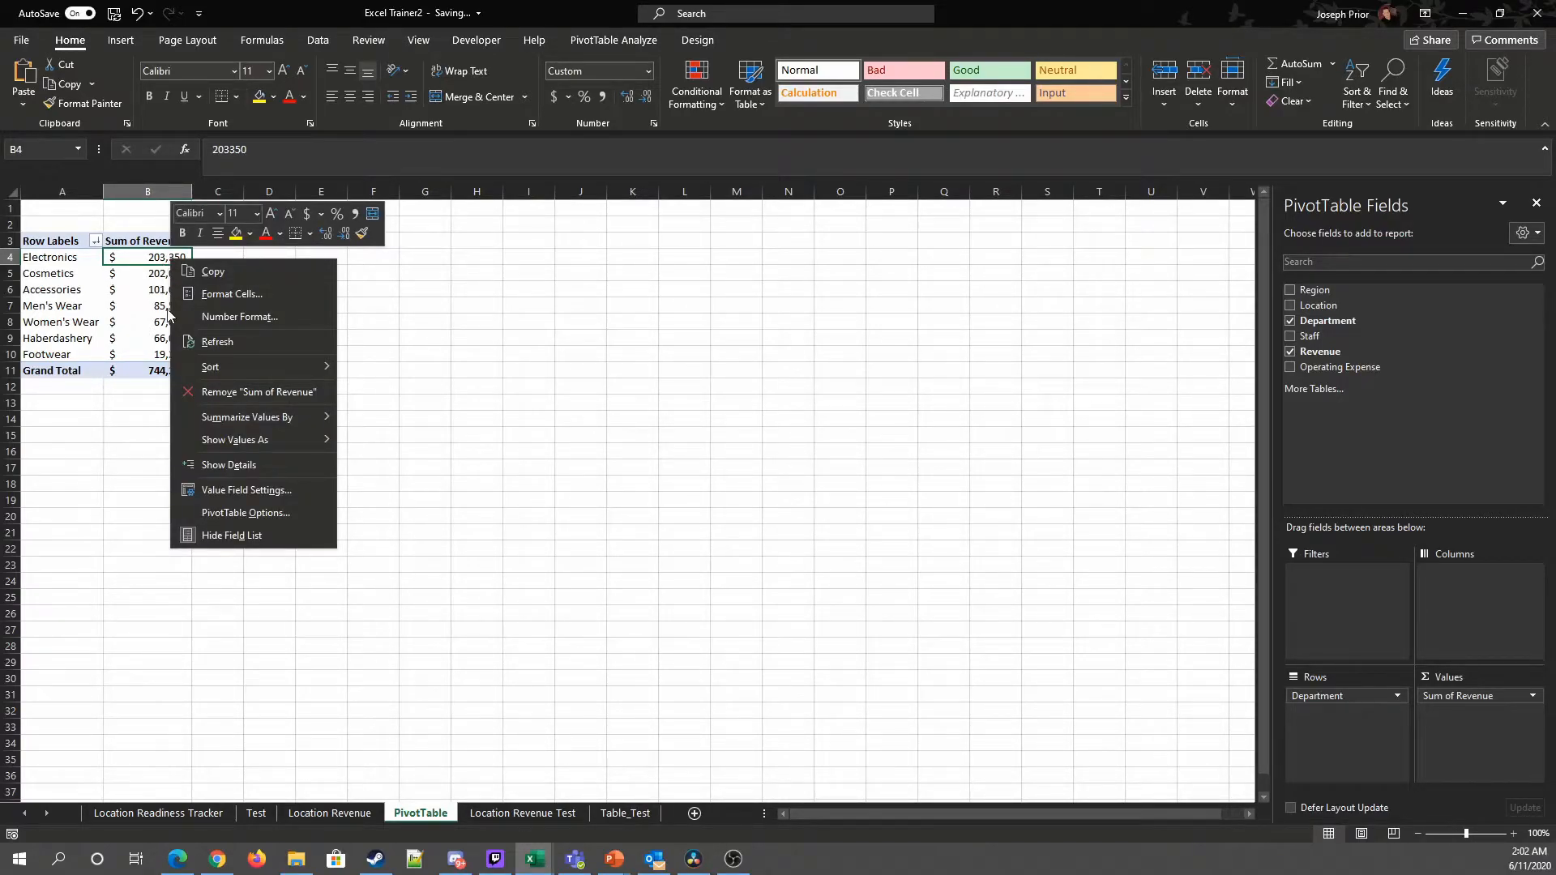
mouse_move(252, 363)
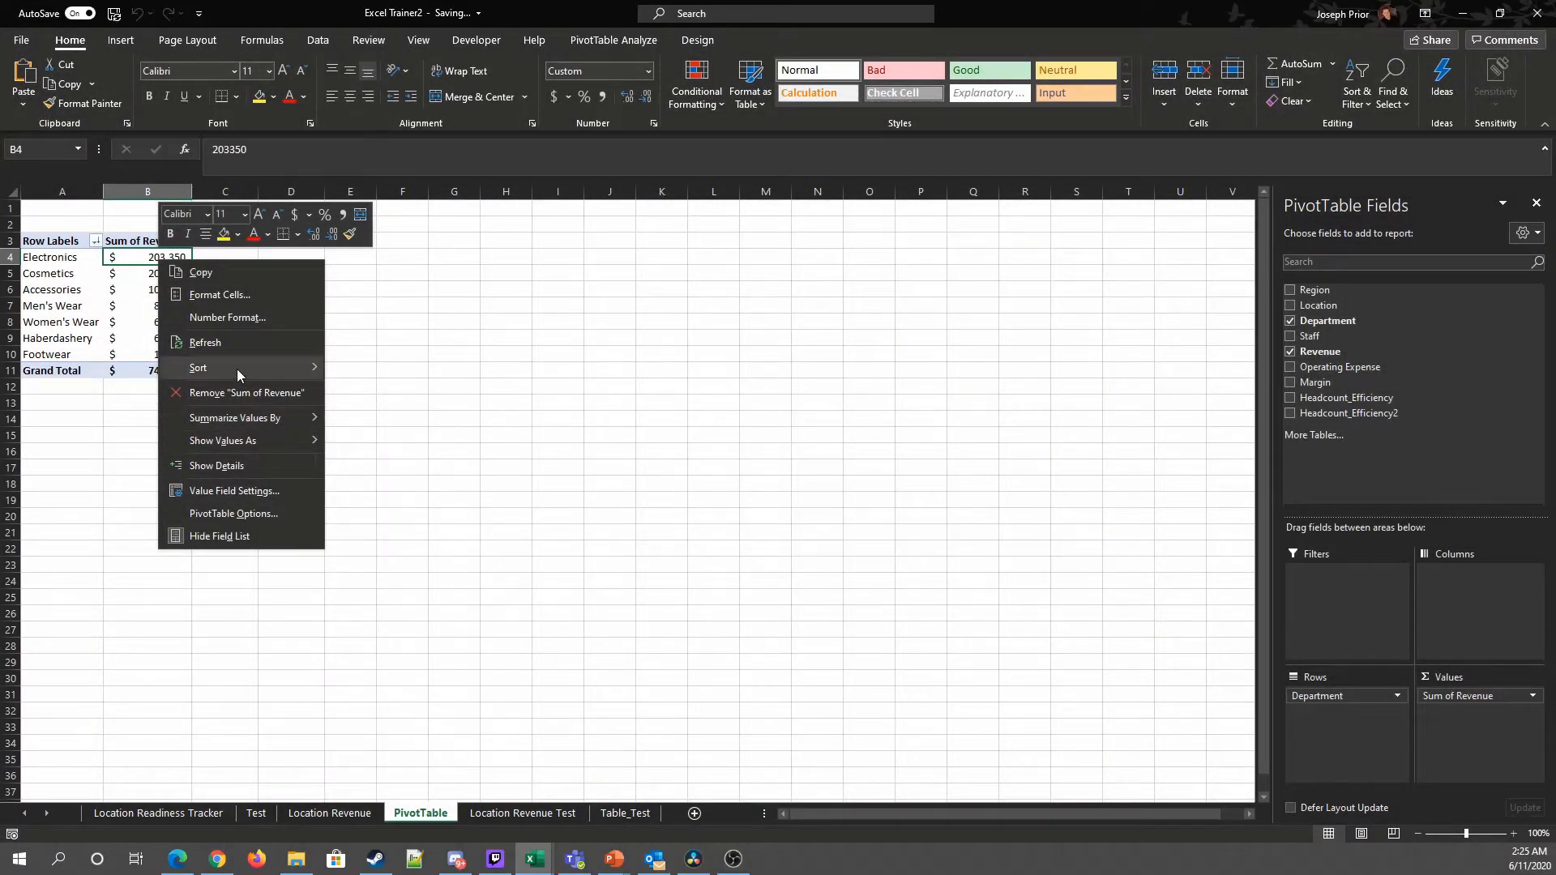
mouse_move(236, 368)
mouse_move(243, 417)
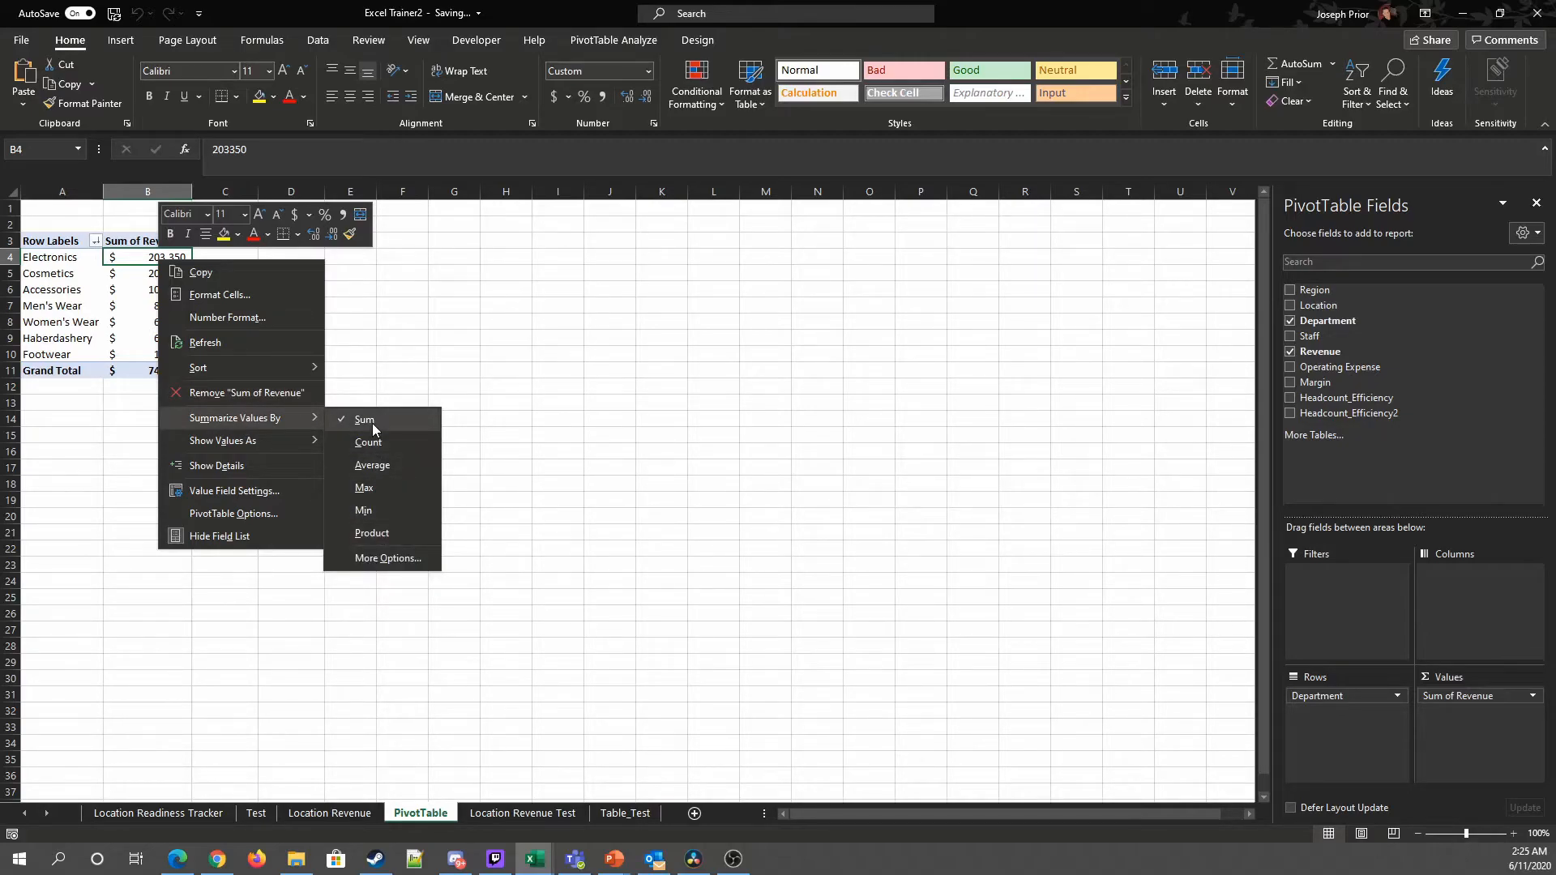
left_click(372, 464)
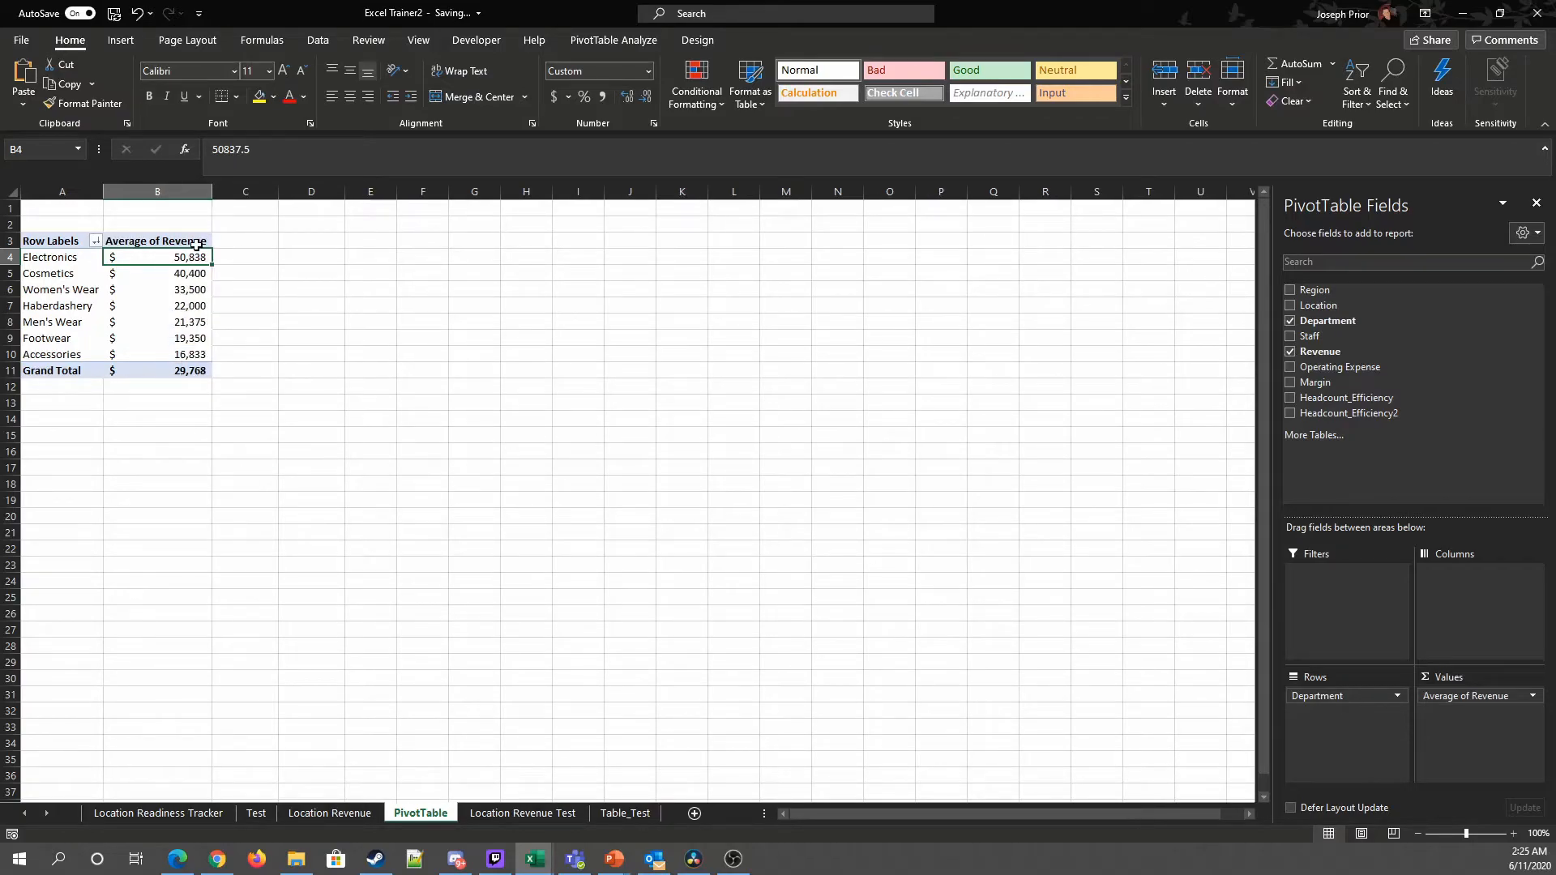
Step: Summarize the revenue values by Min
right_click(196, 255)
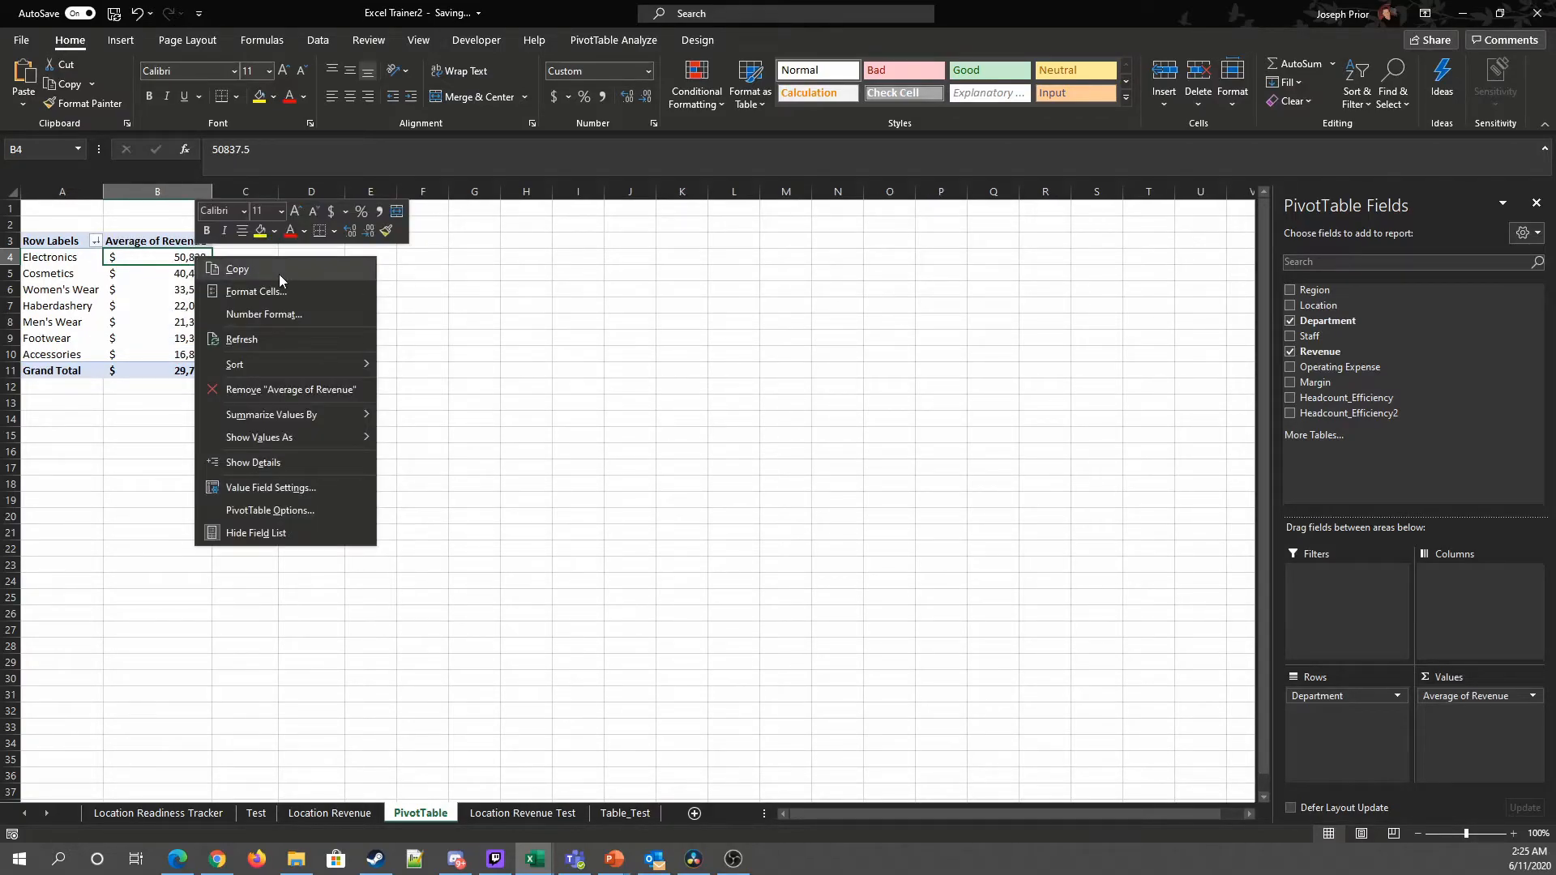
mouse_move(278, 450)
mouse_move(280, 414)
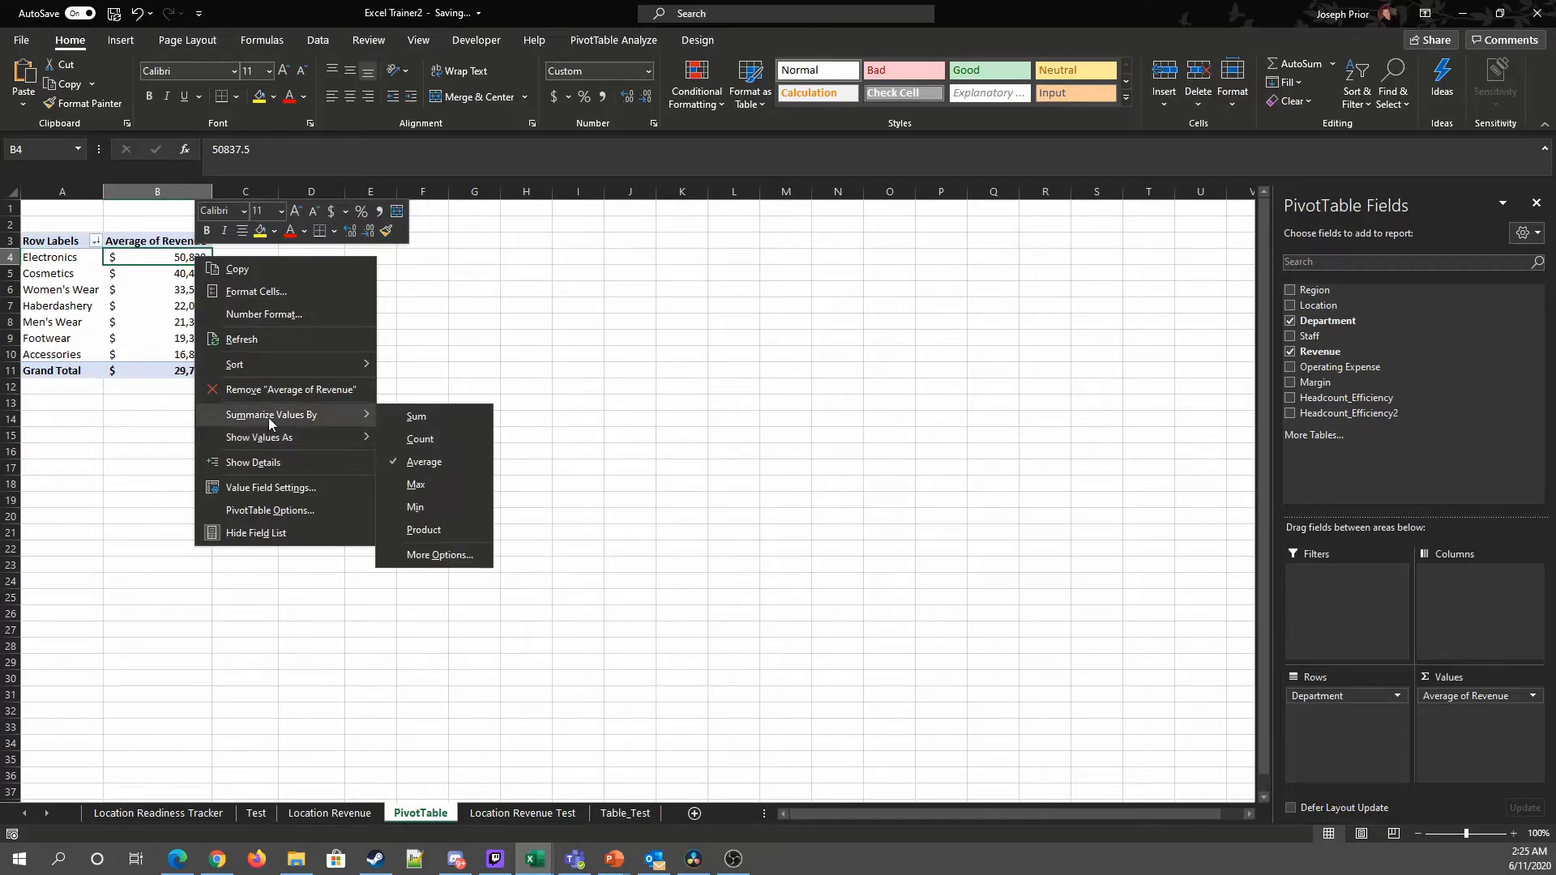
left_click(418, 507)
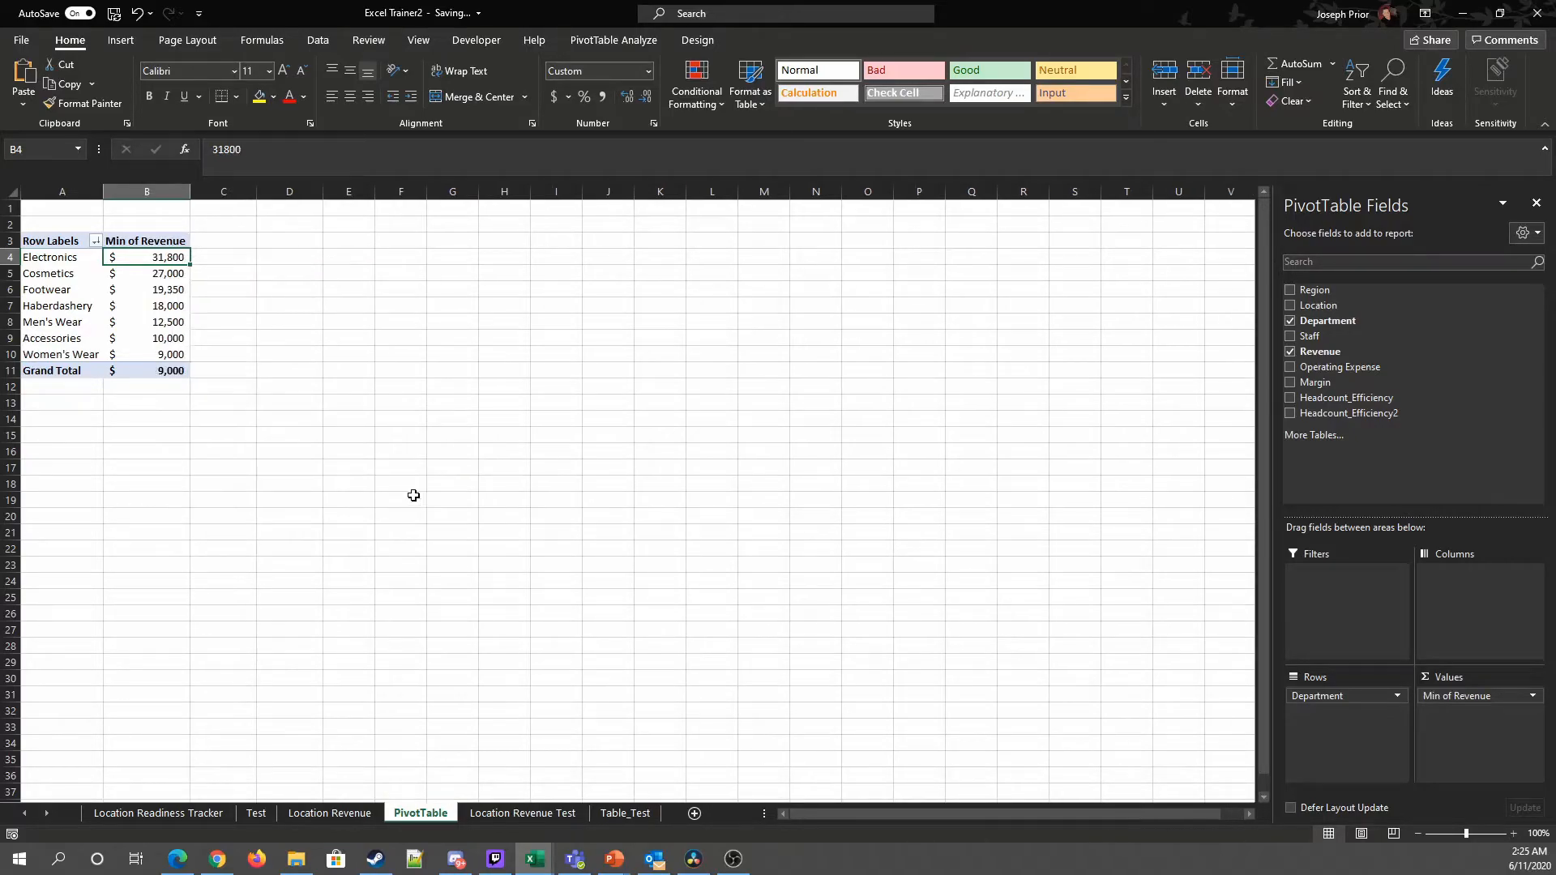
Step: Summarize the revenue values by Max
right_click(173, 266)
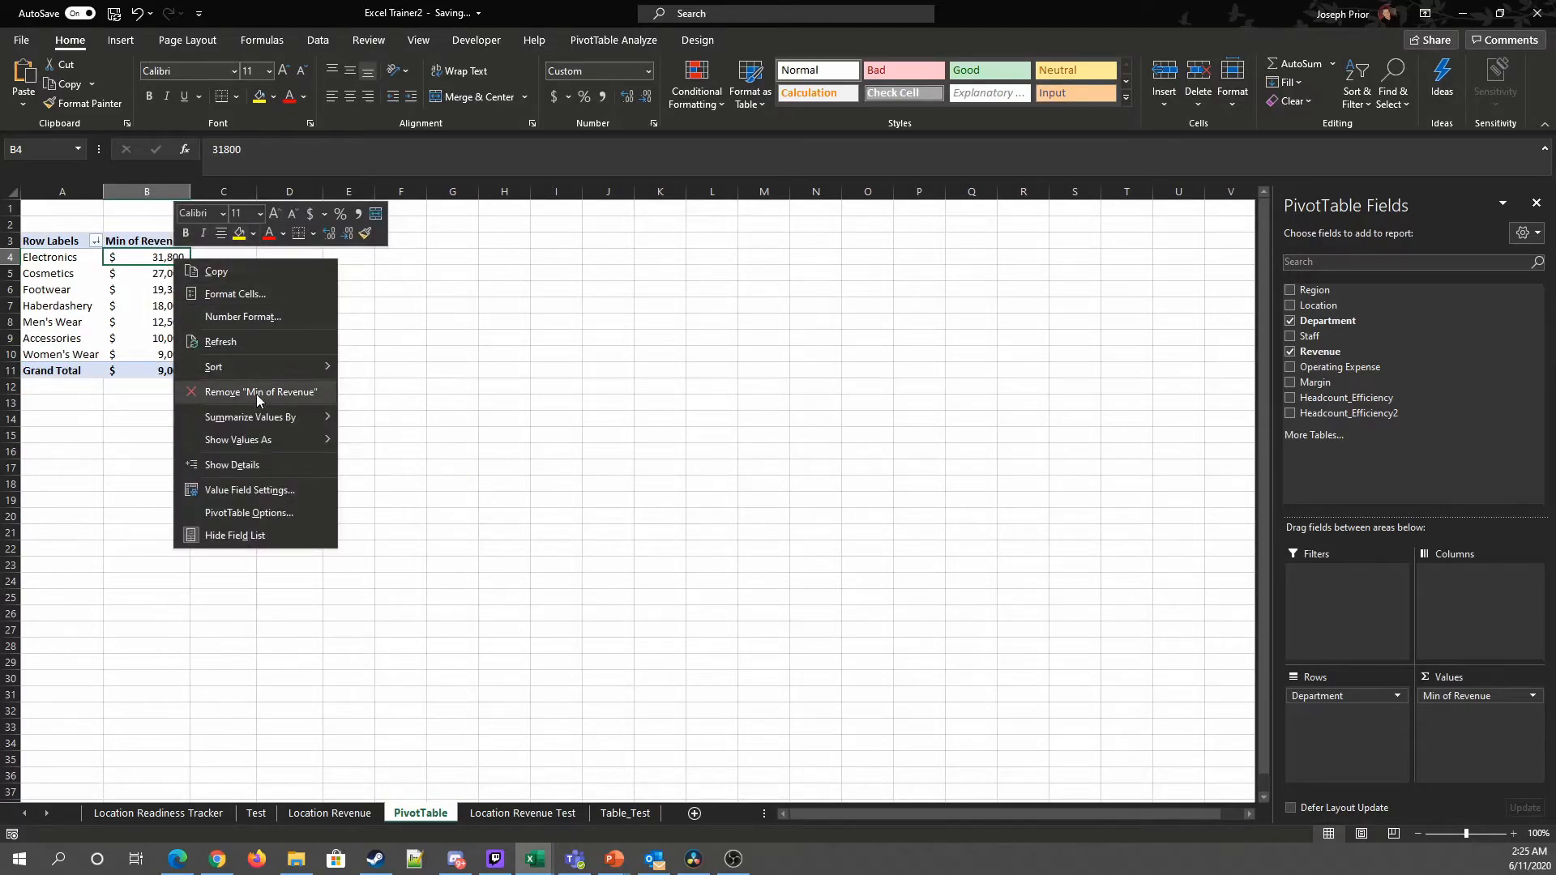
mouse_move(252, 446)
mouse_move(285, 416)
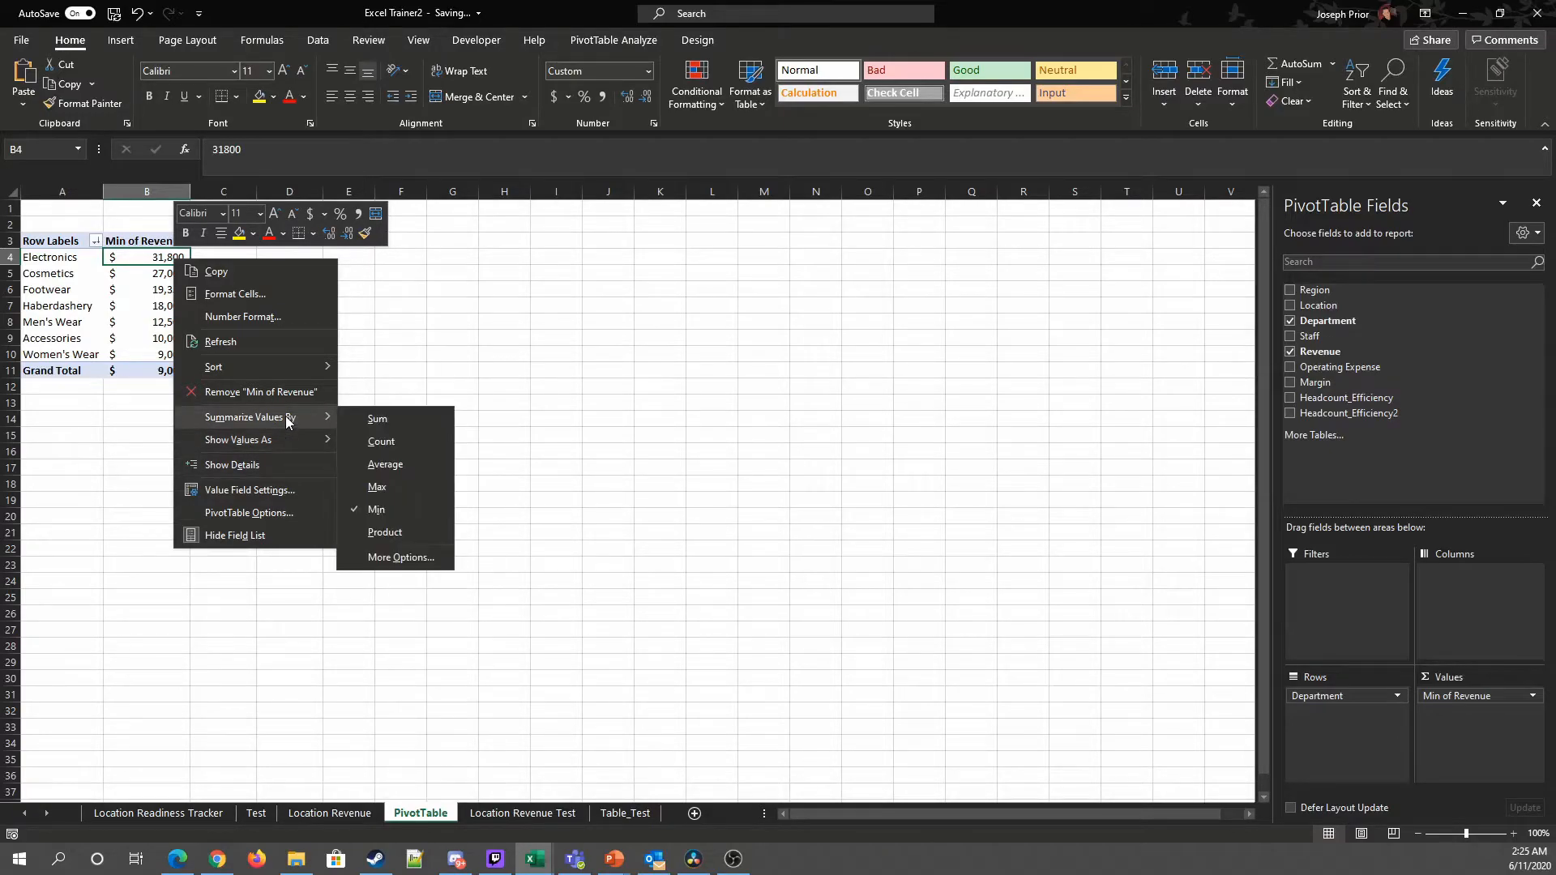
left_click(386, 486)
Step: Summarize the revenue values by Average again
right_click(167, 256)
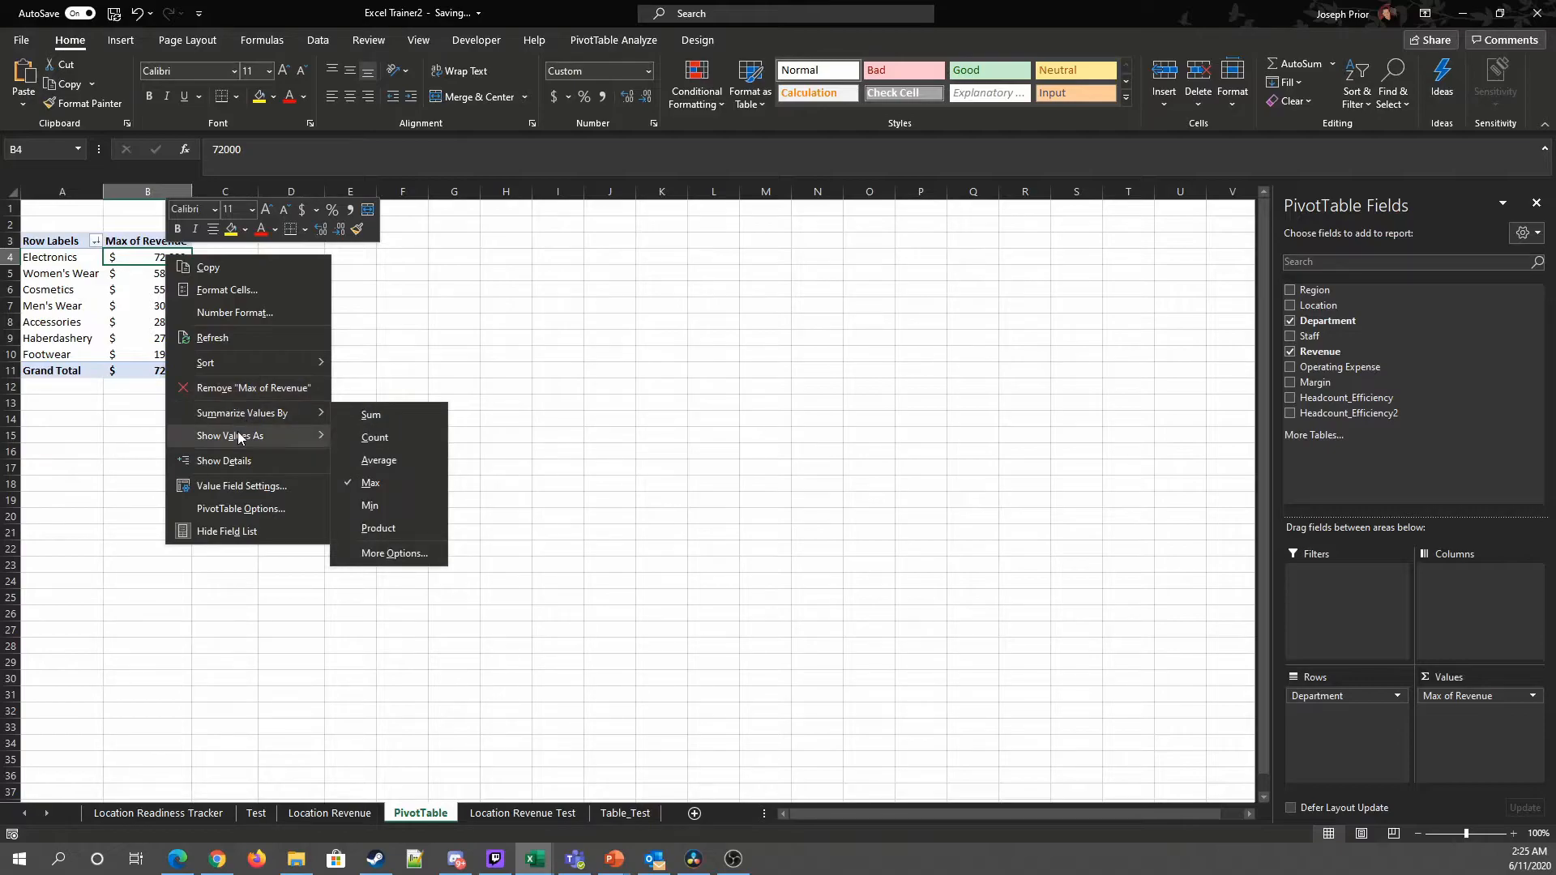
mouse_move(212, 436)
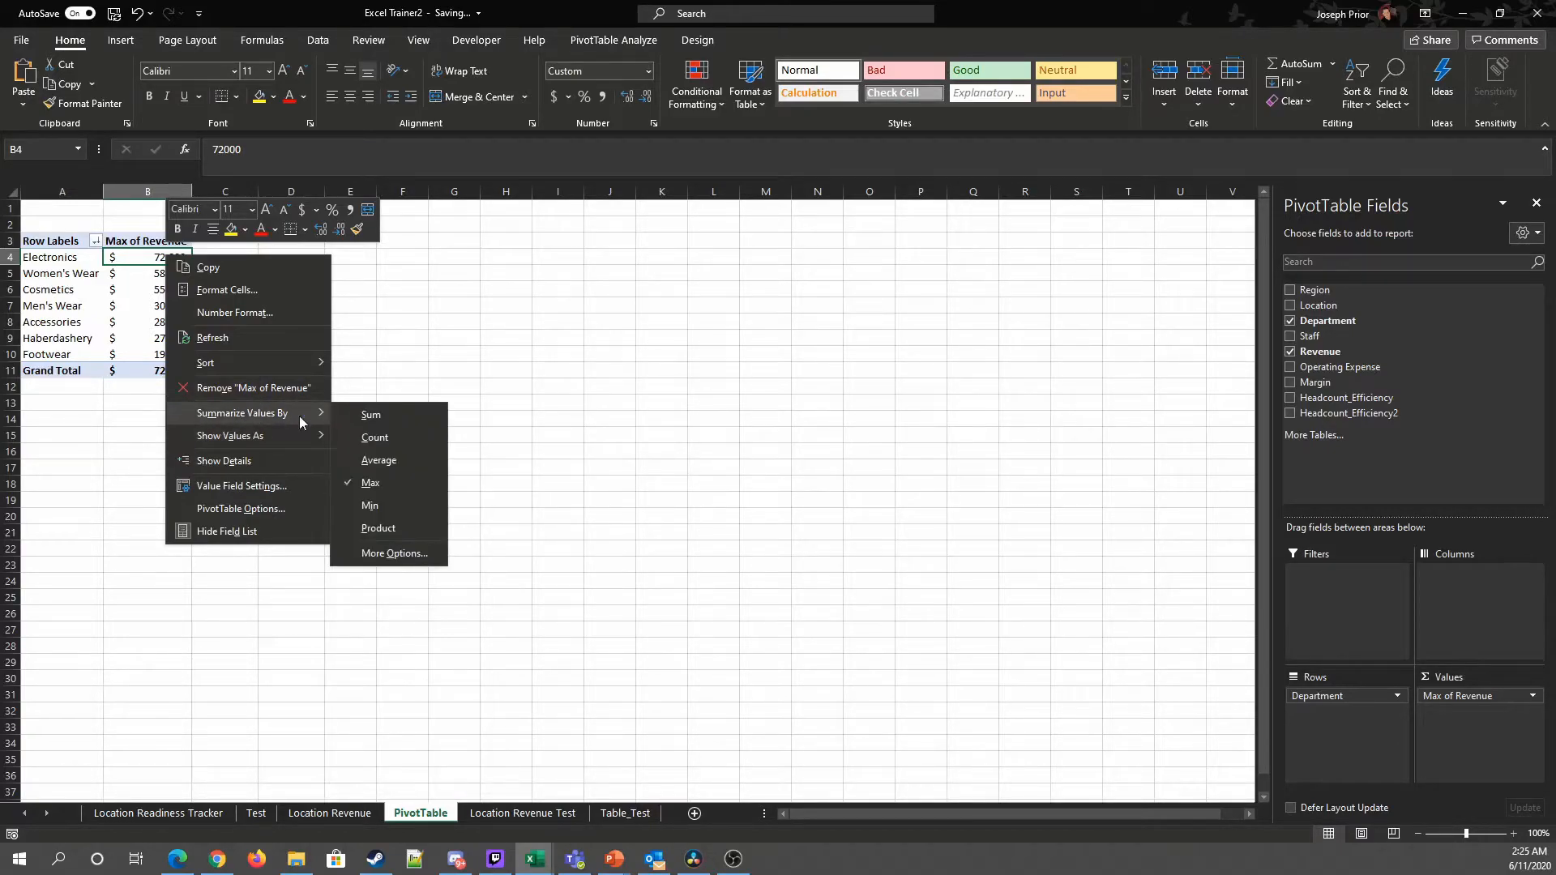
left_click(397, 468)
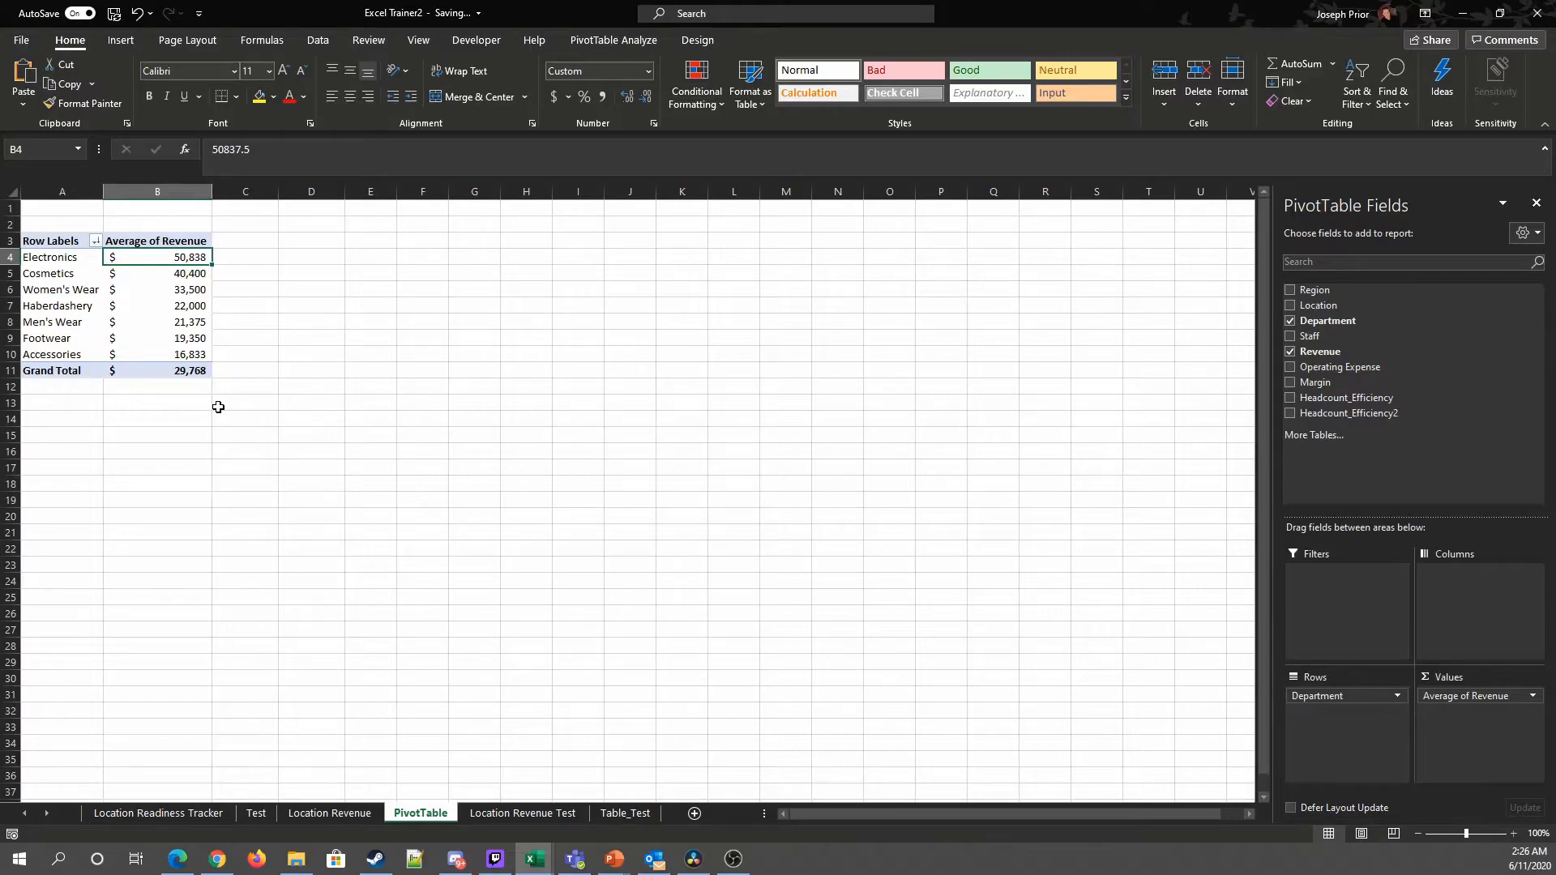
Step: Summarize the revenue values by Sum again
right_click(166, 252)
mouse_move(243, 409)
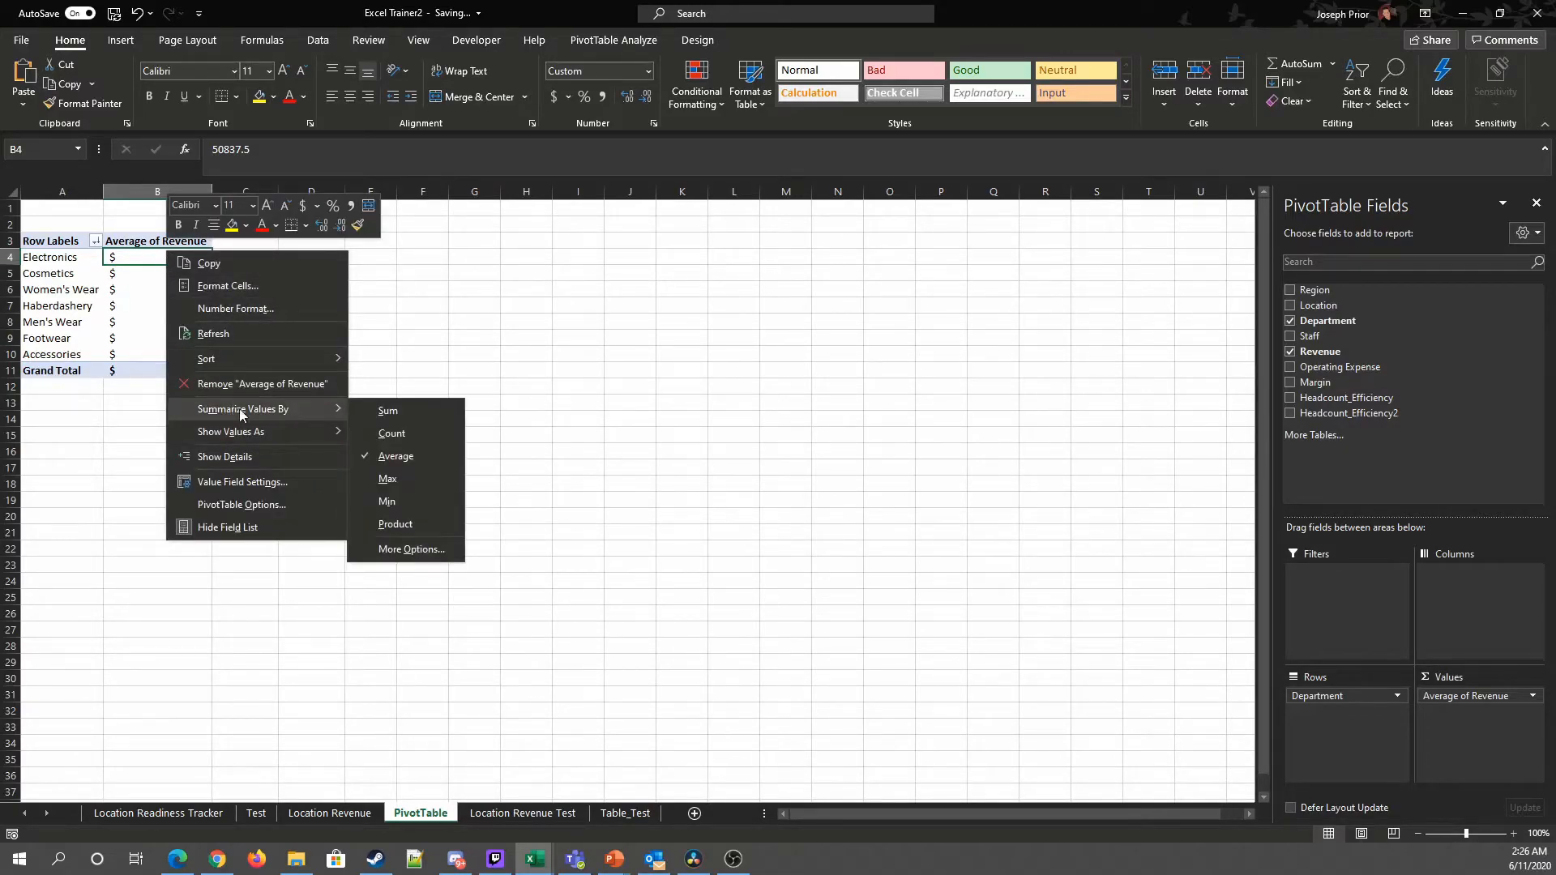
left_click(418, 410)
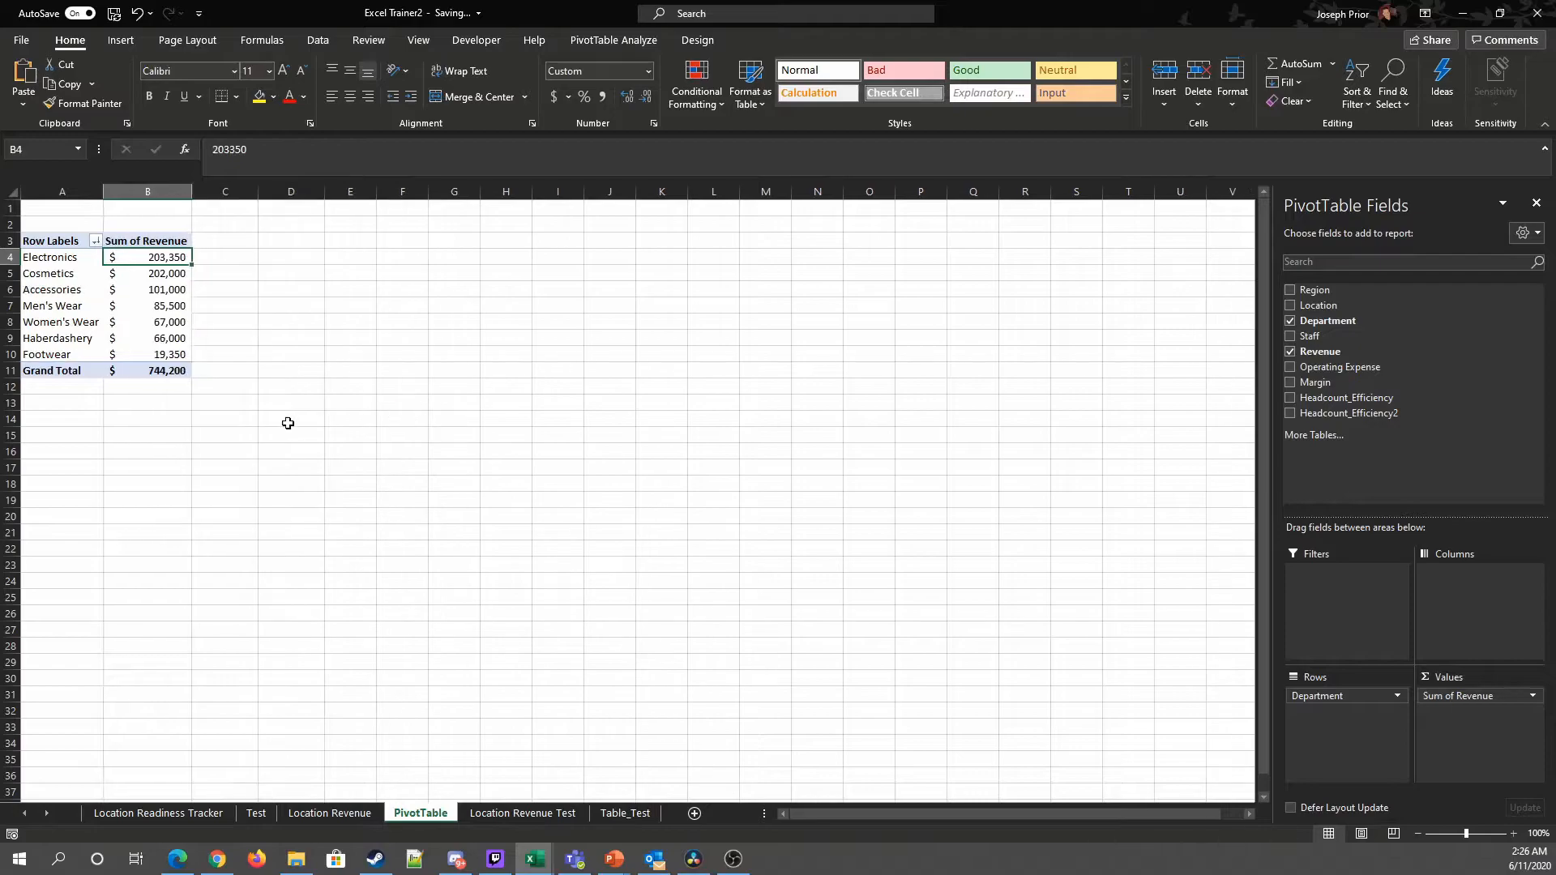
Step: Show the revenue values as % of Column Total and inspect the department percentages
right_click(158, 264)
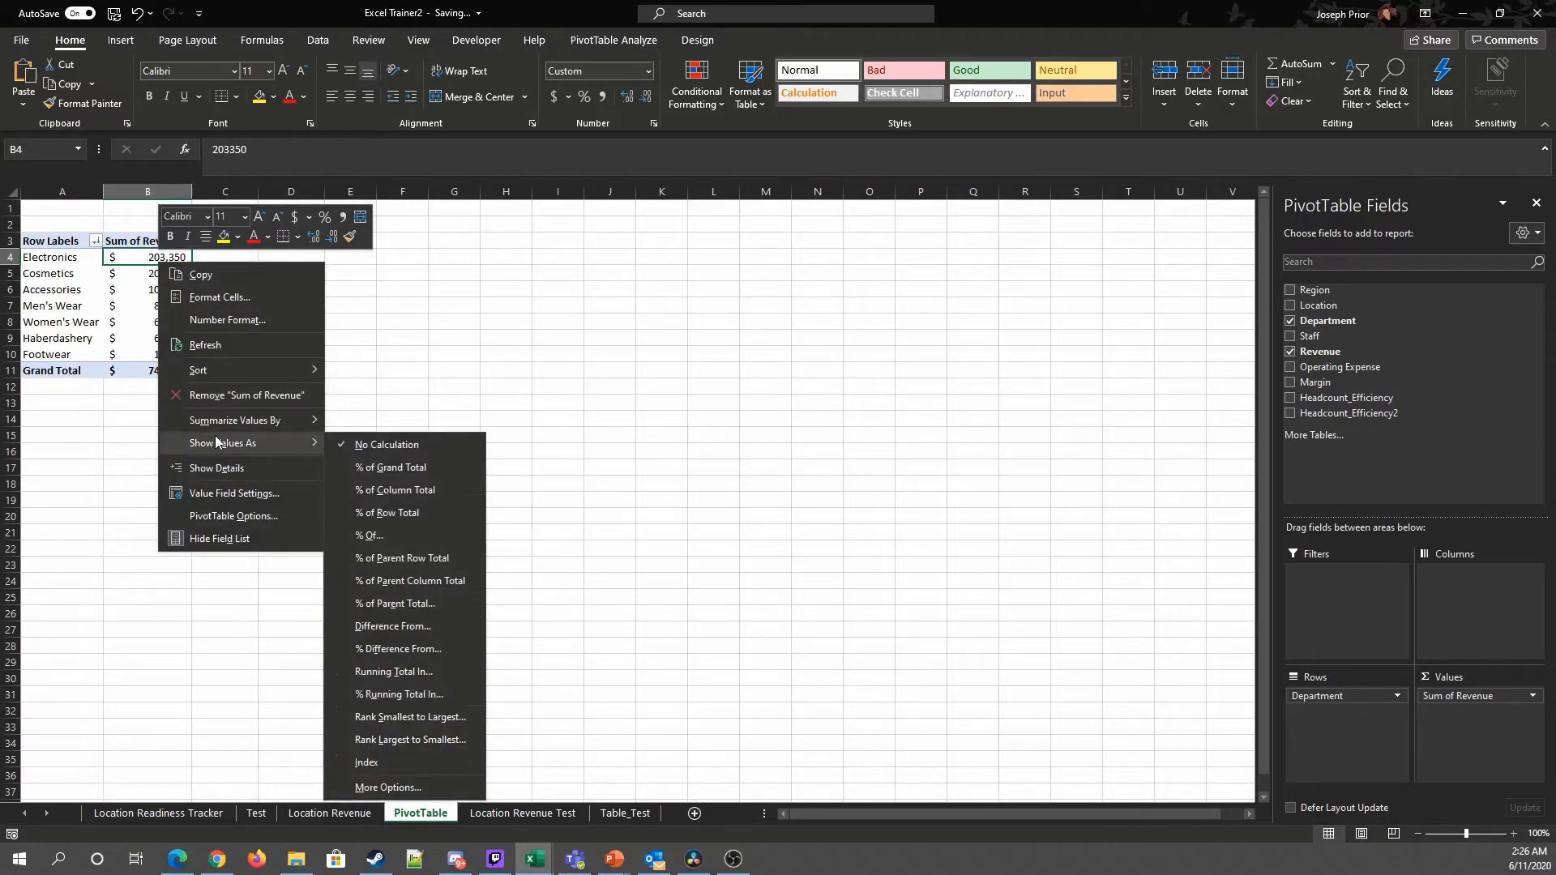
mouse_move(217, 429)
left_click(407, 496)
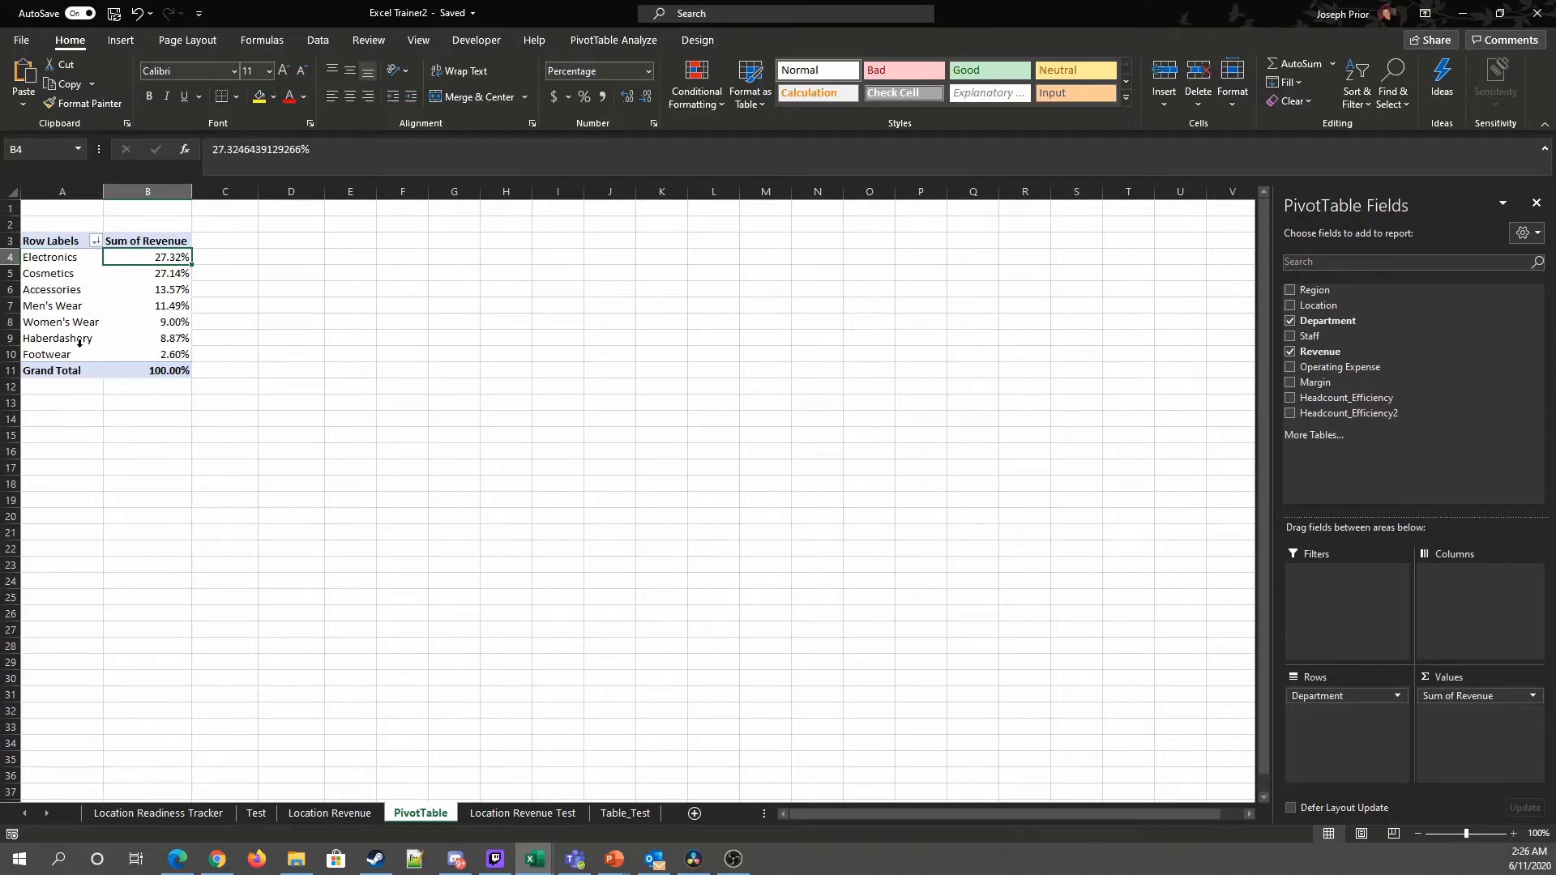
left_click(161, 357)
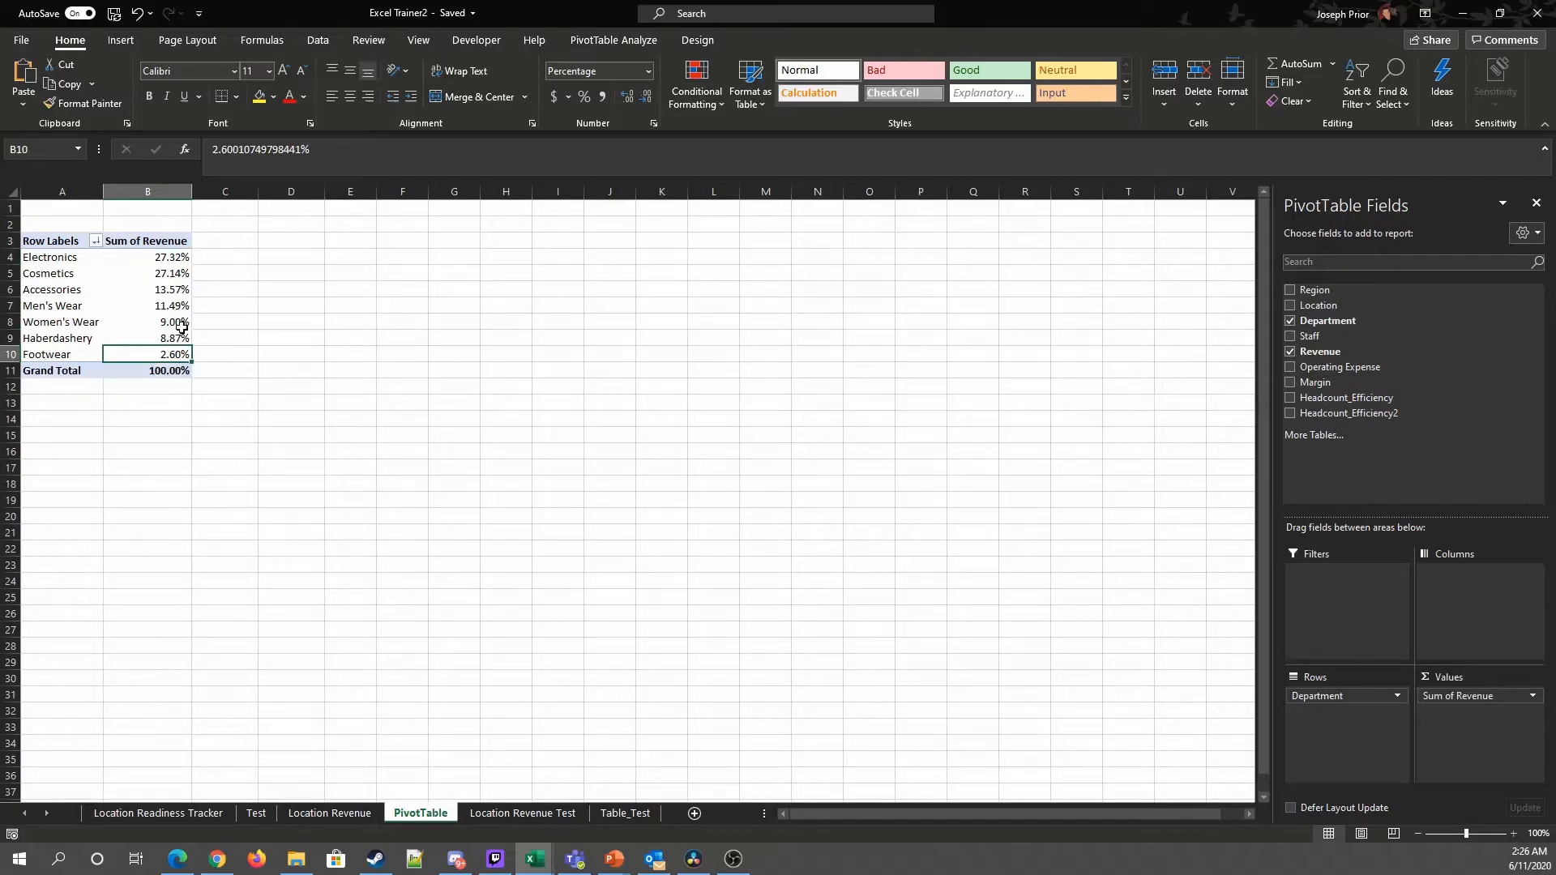
left_click(173, 260)
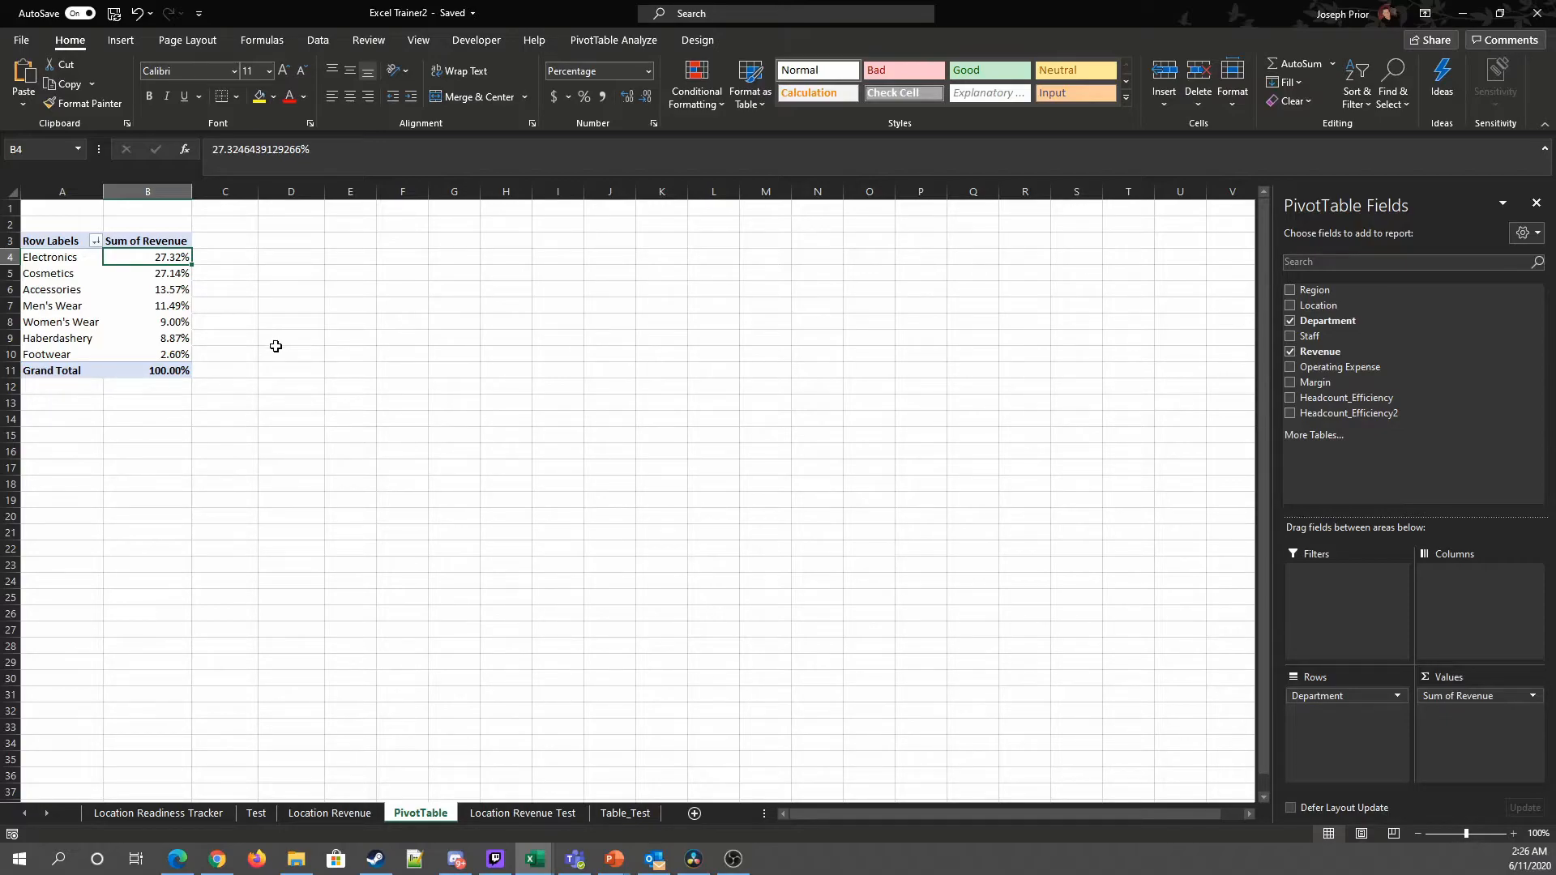
Step: Set the revenue values to show with No Calculation again
right_click(154, 257)
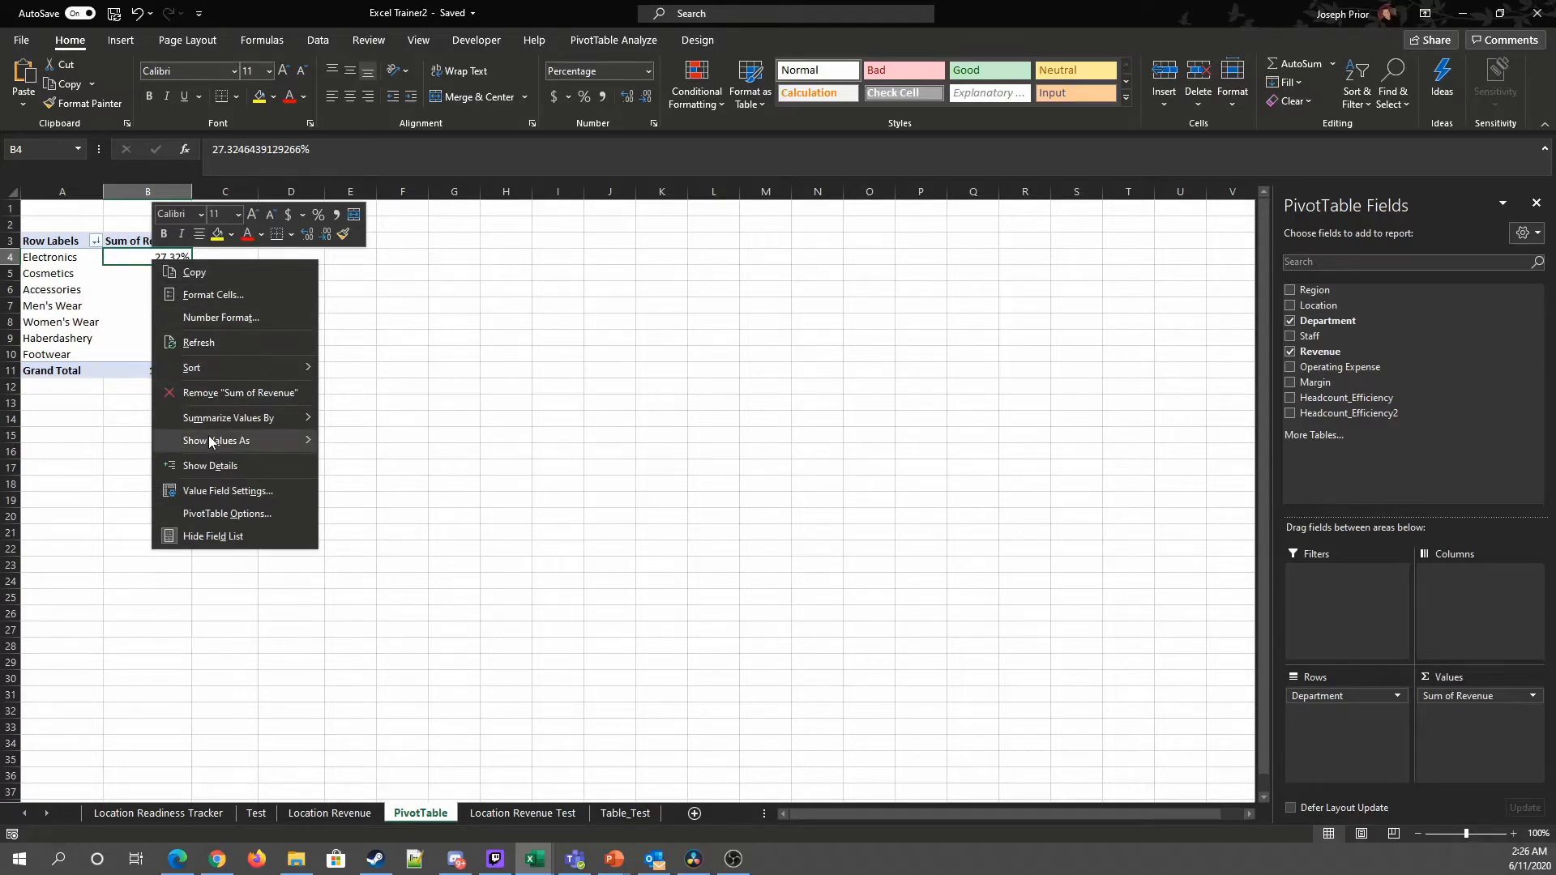
mouse_move(211, 441)
left_click(364, 442)
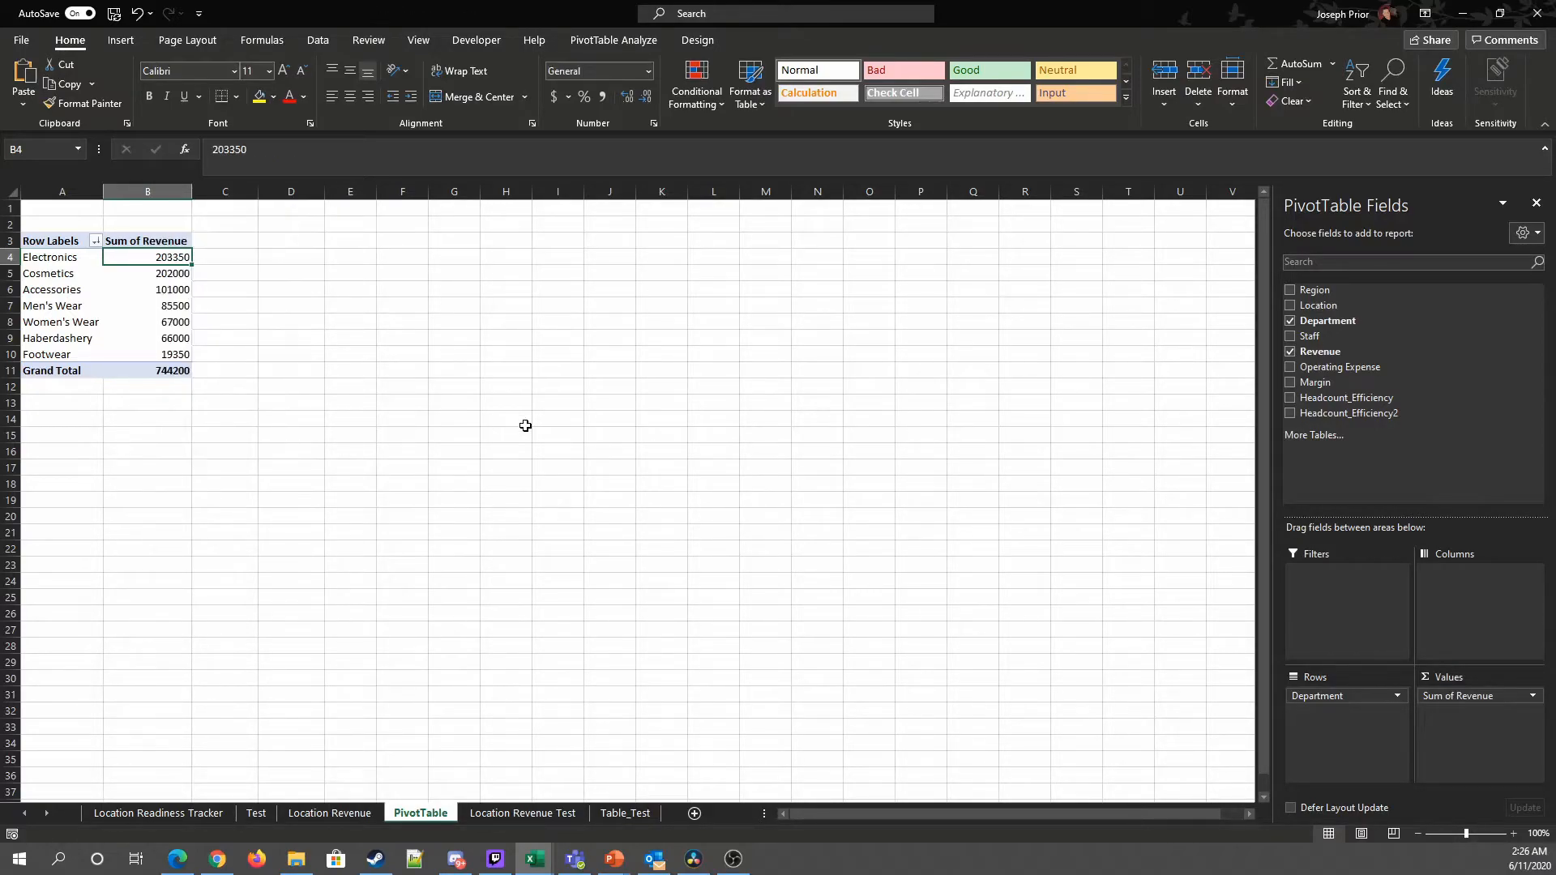
Step: Add Operating Expense to the values and format both value columns as accounting with no decimals
left_click(1290, 369)
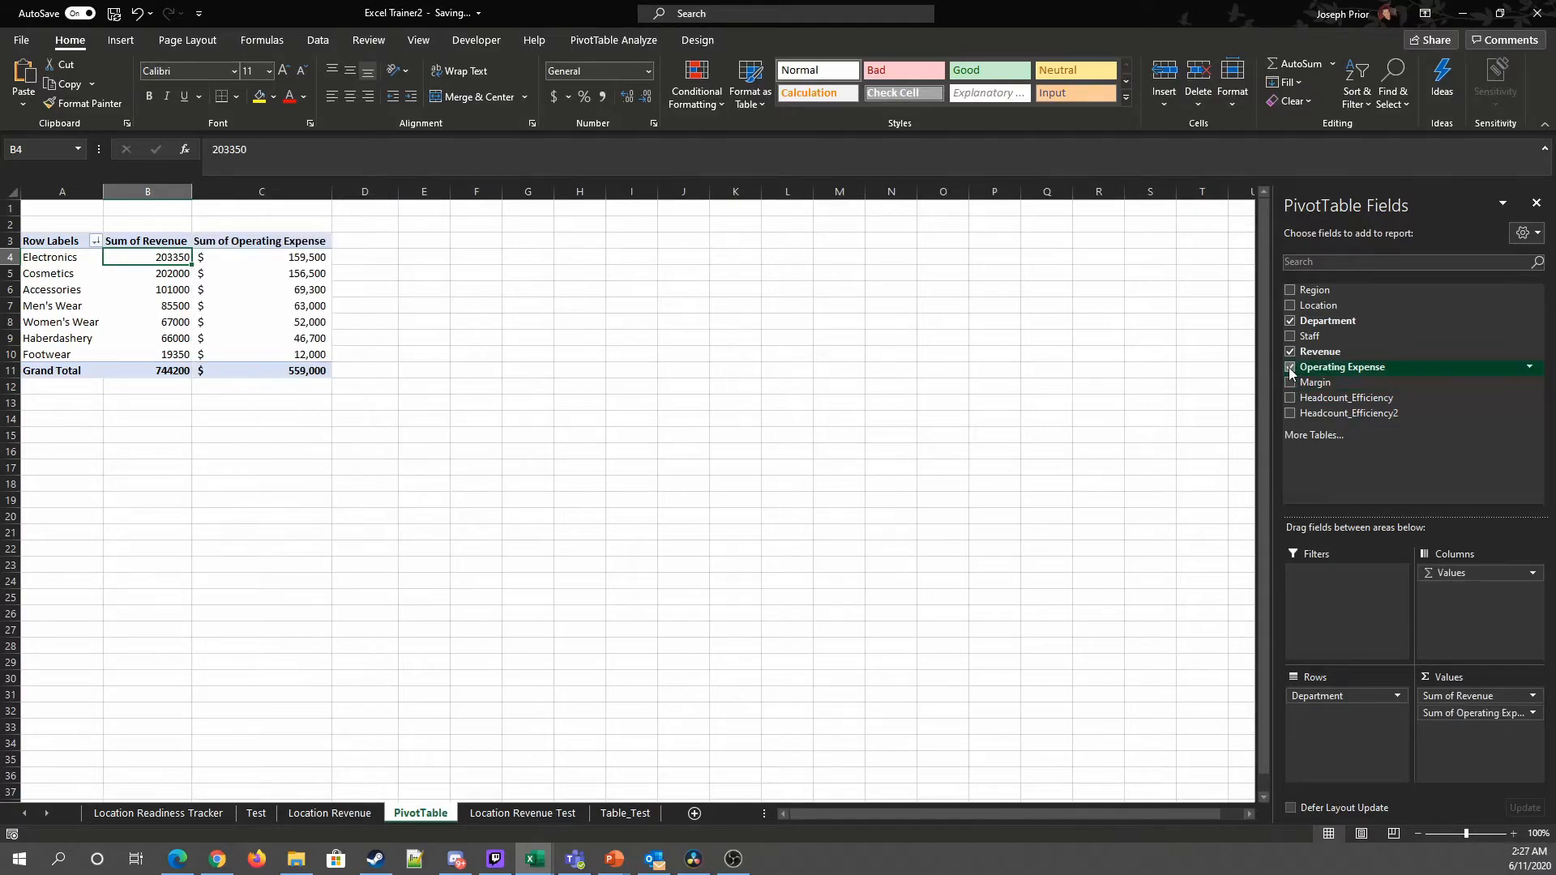
left_click_drag(146, 257, 291, 367)
right_click(254, 324)
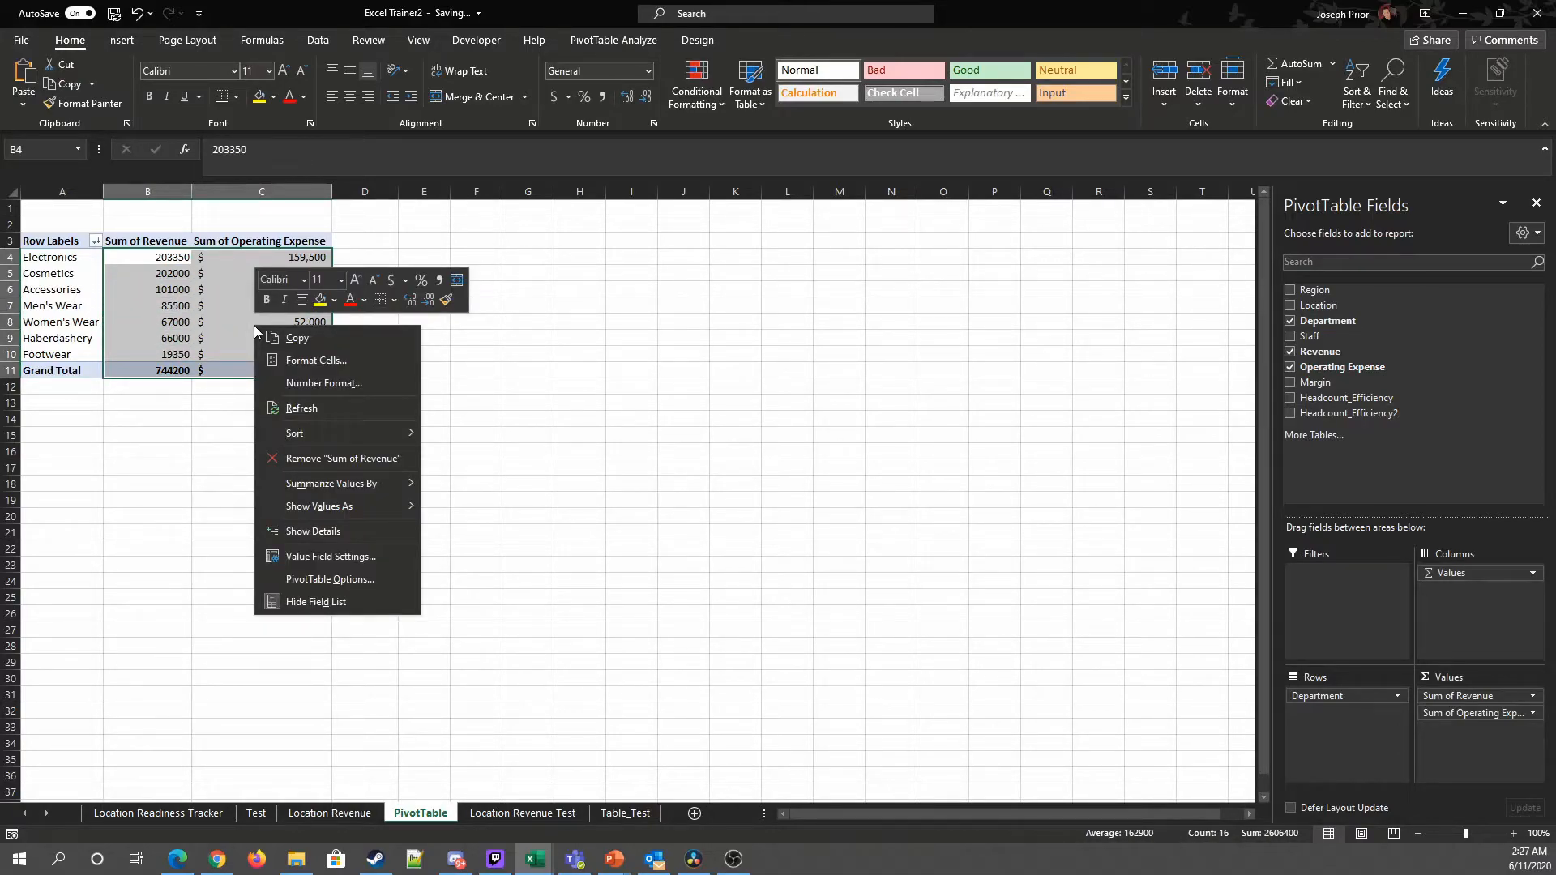
key("Escape")
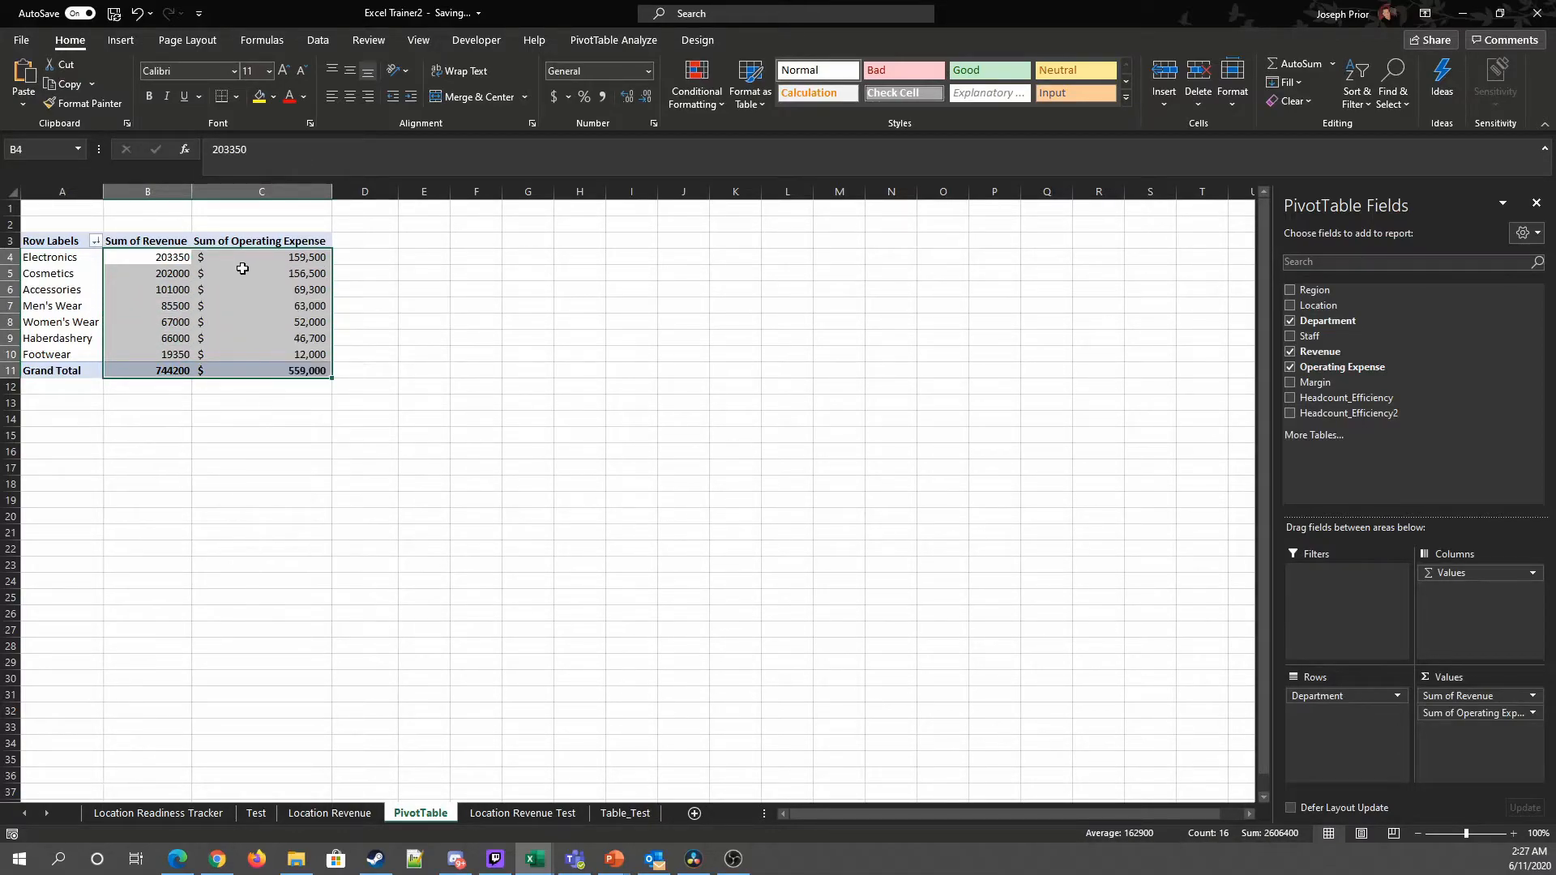
left_click(555, 98)
left_click(526, 336)
left_click_drag(146, 257, 308, 367)
left_click(653, 97)
left_click(653, 97)
left_click(527, 434)
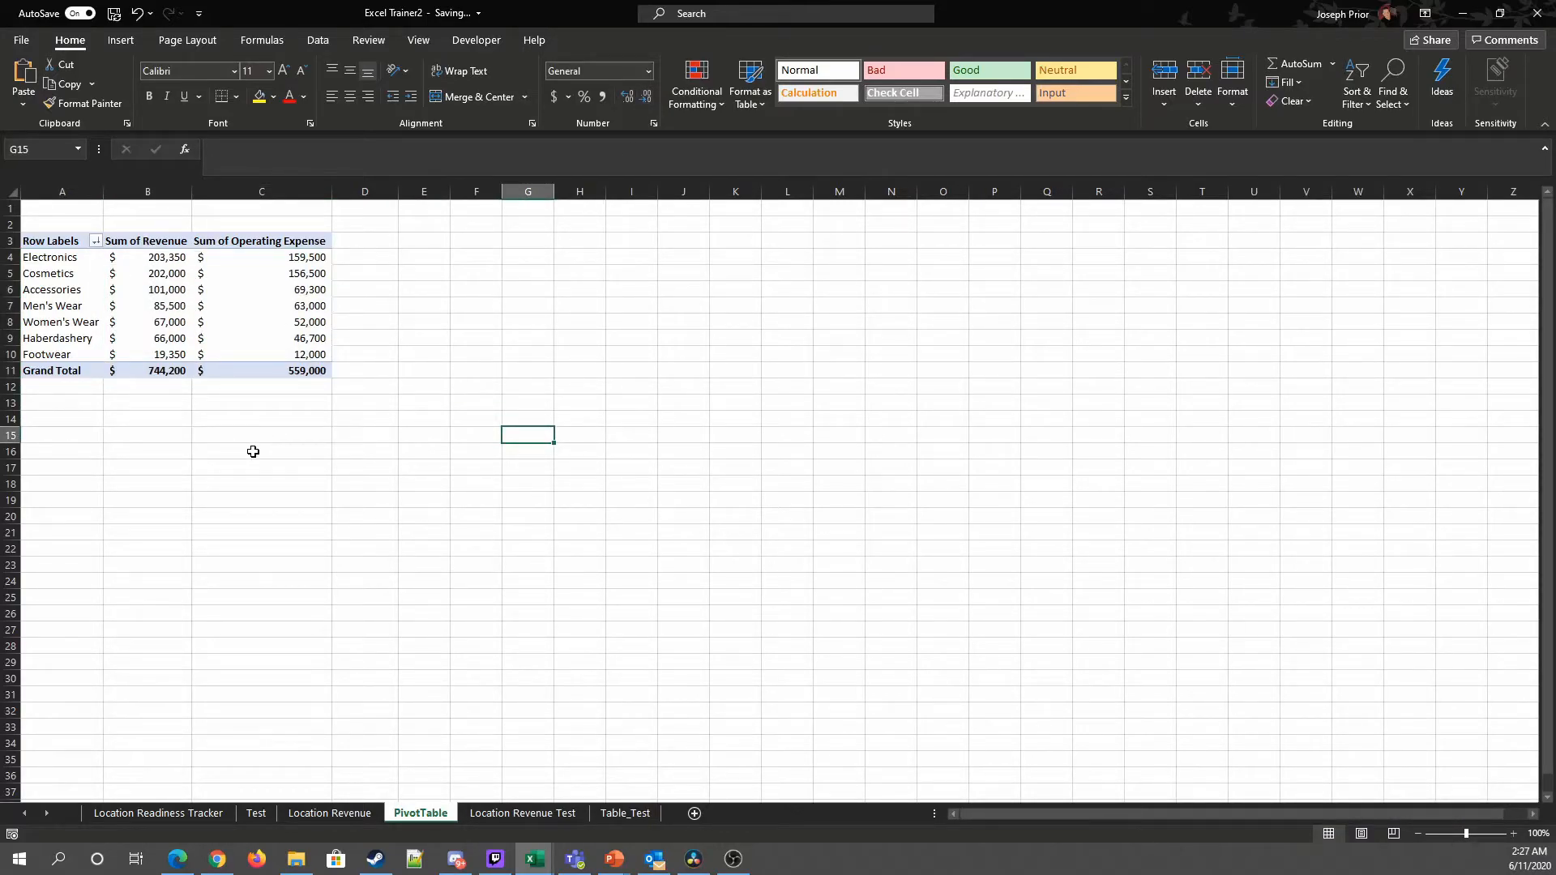
left_click(150, 274)
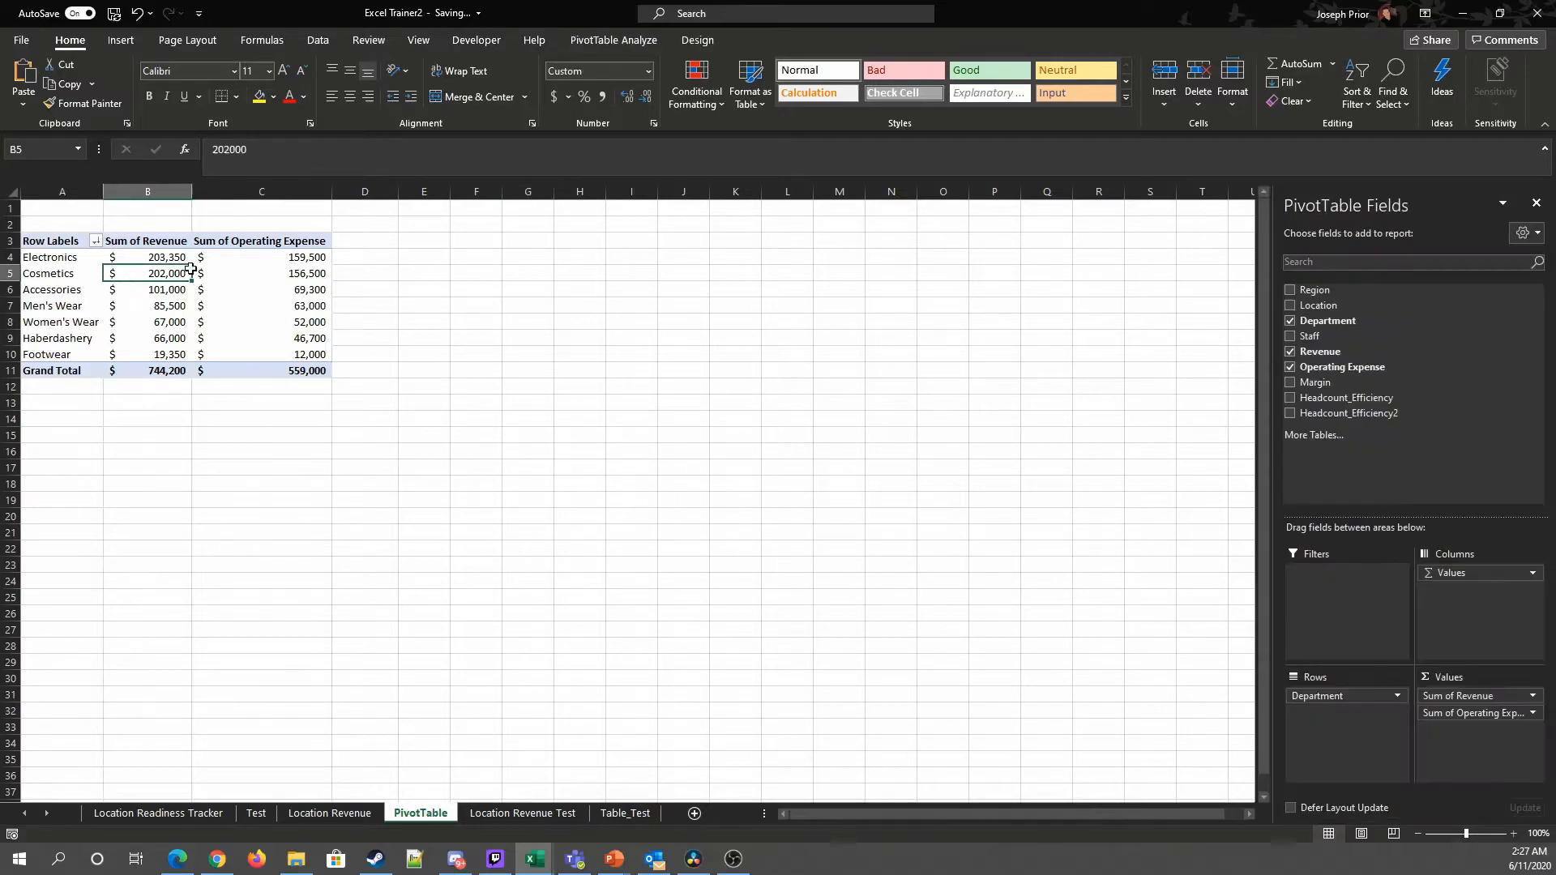
left_click(606, 42)
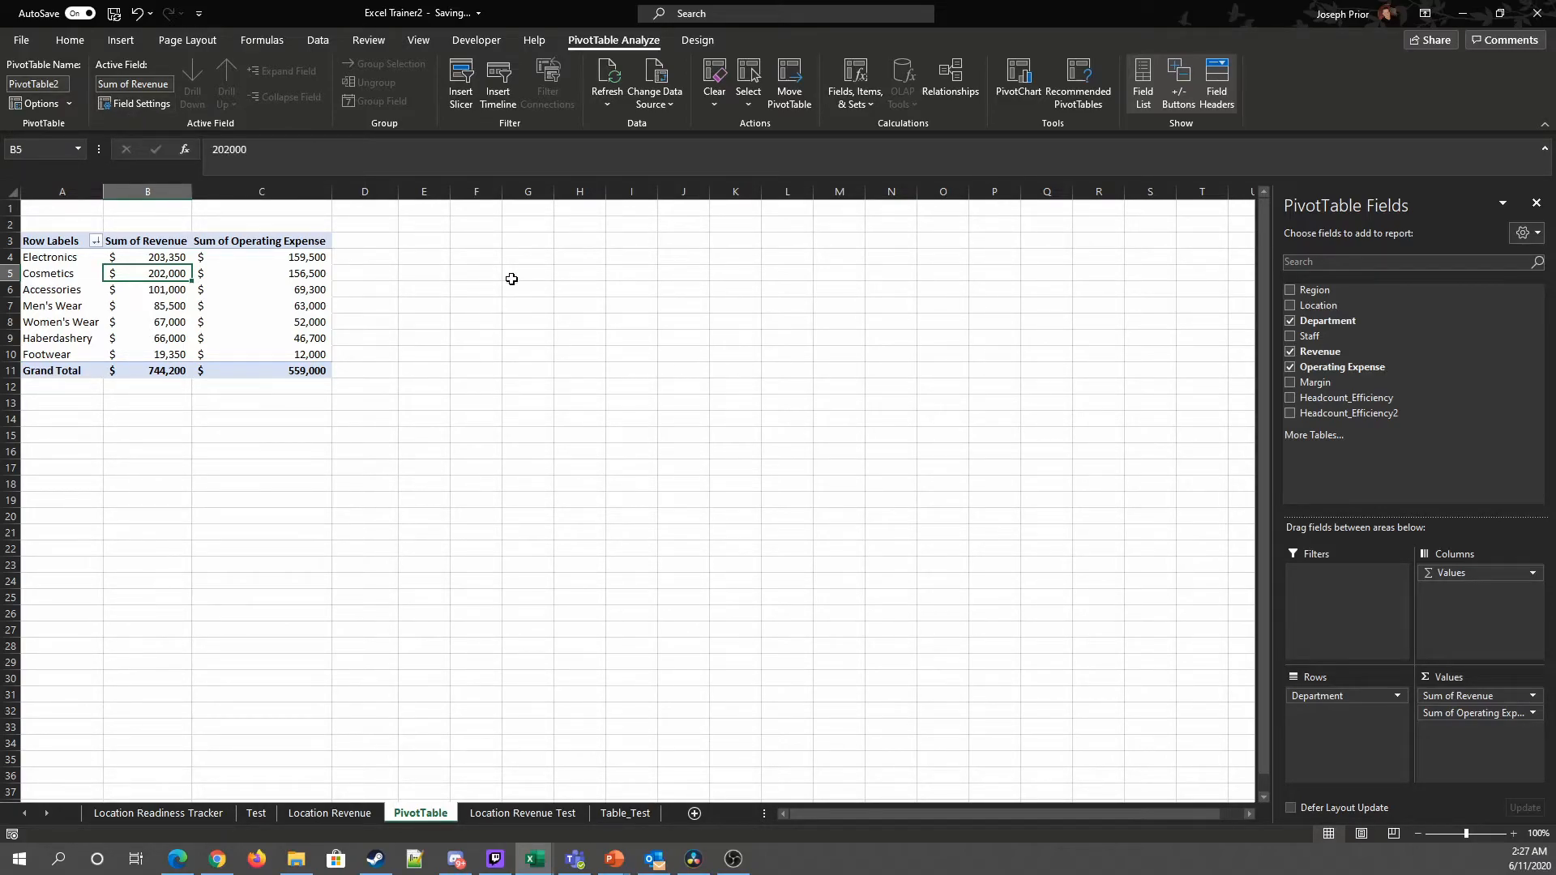
left_click(864, 100)
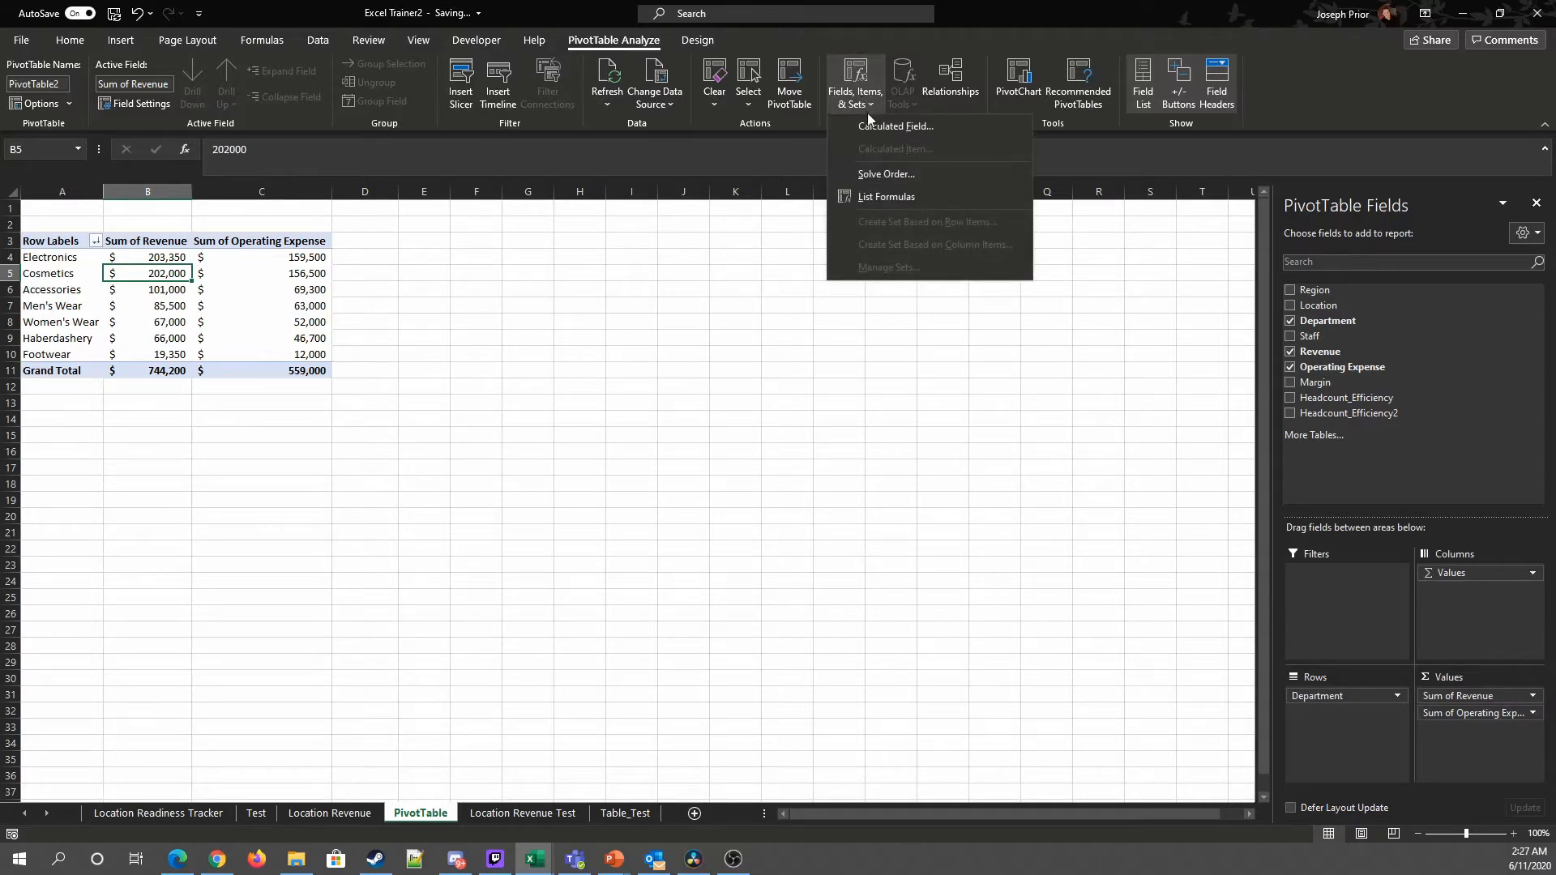
left_click(880, 128)
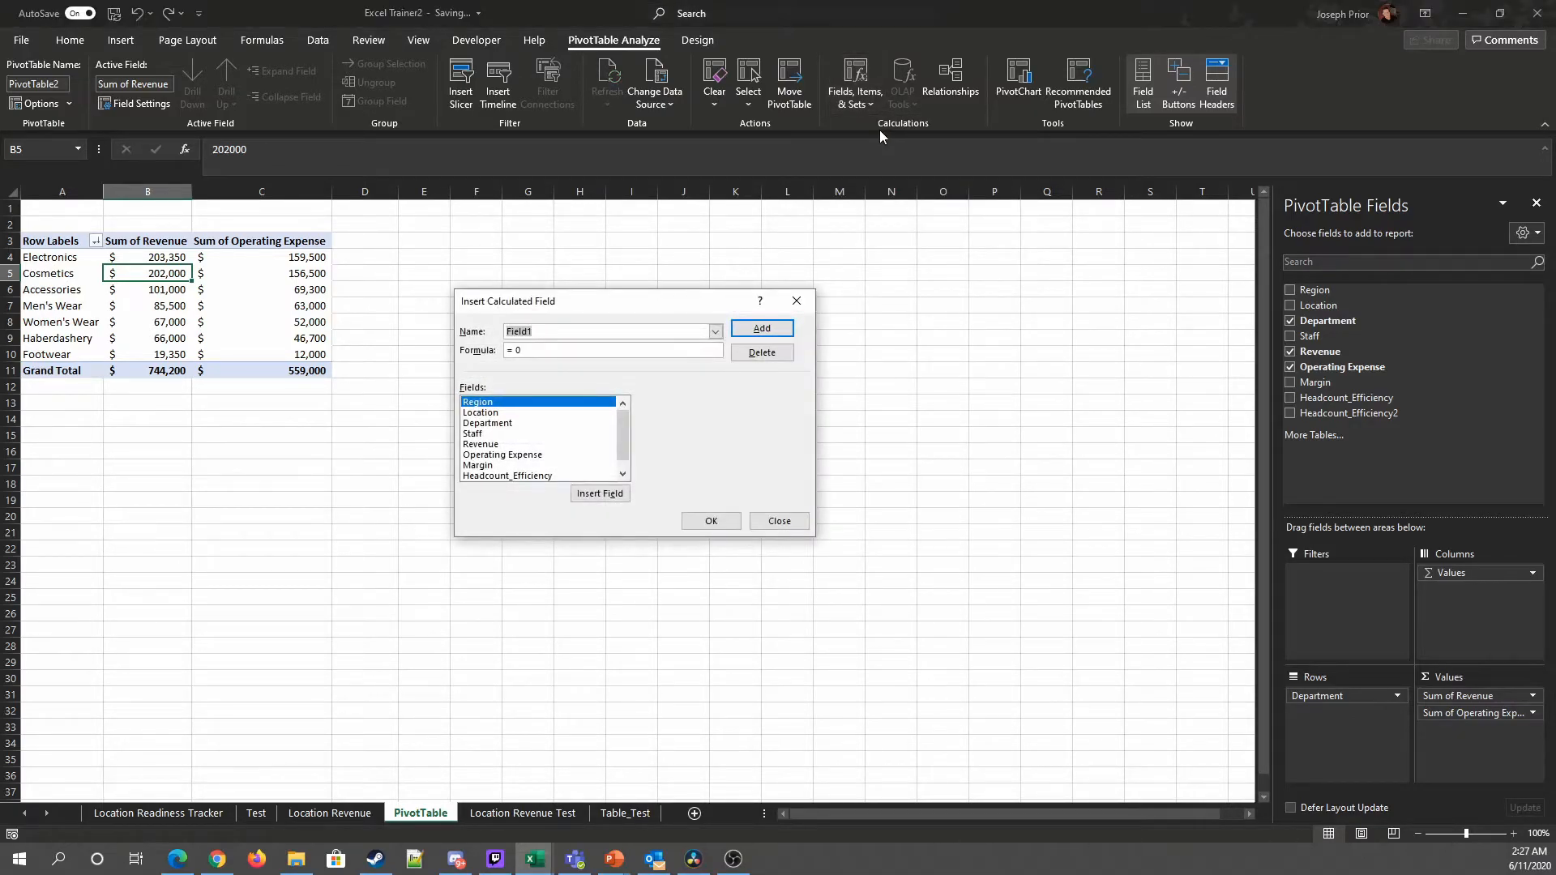
type("Headcount_Efficiency")
left_click(623, 331)
type("3")
left_click(485, 466)
double_click(494, 466)
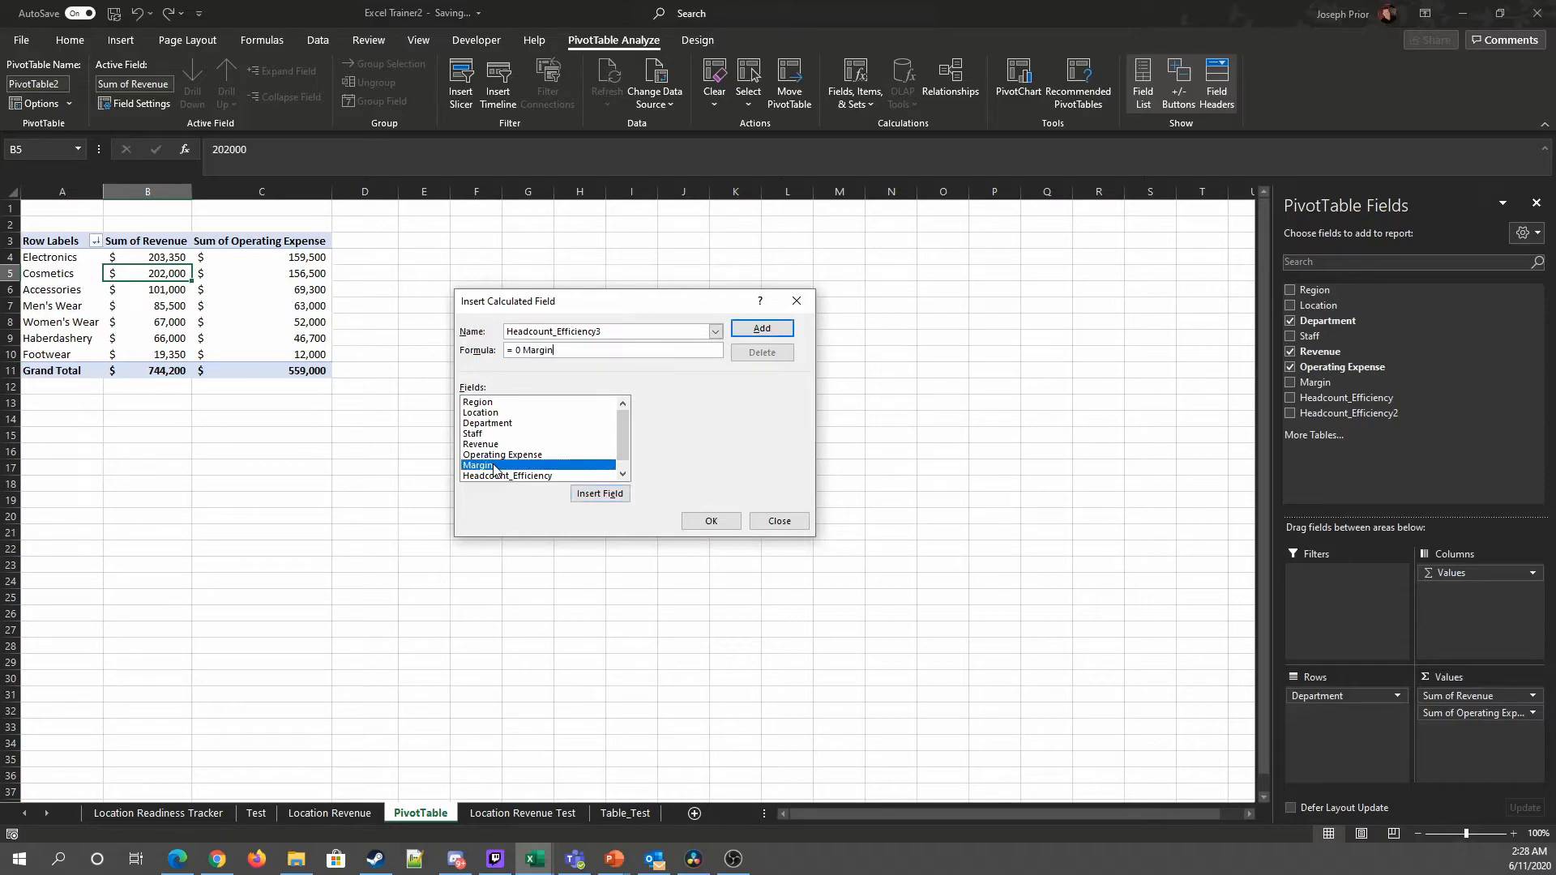
key("BackSpace")
key("BackSpace")
key("BackSpace")
key("BackSpace")
key("BackSpace")
key("BackSpace")
key("BackSpace")
key("BackSpace")
double_click(493, 466)
left_click(780, 521)
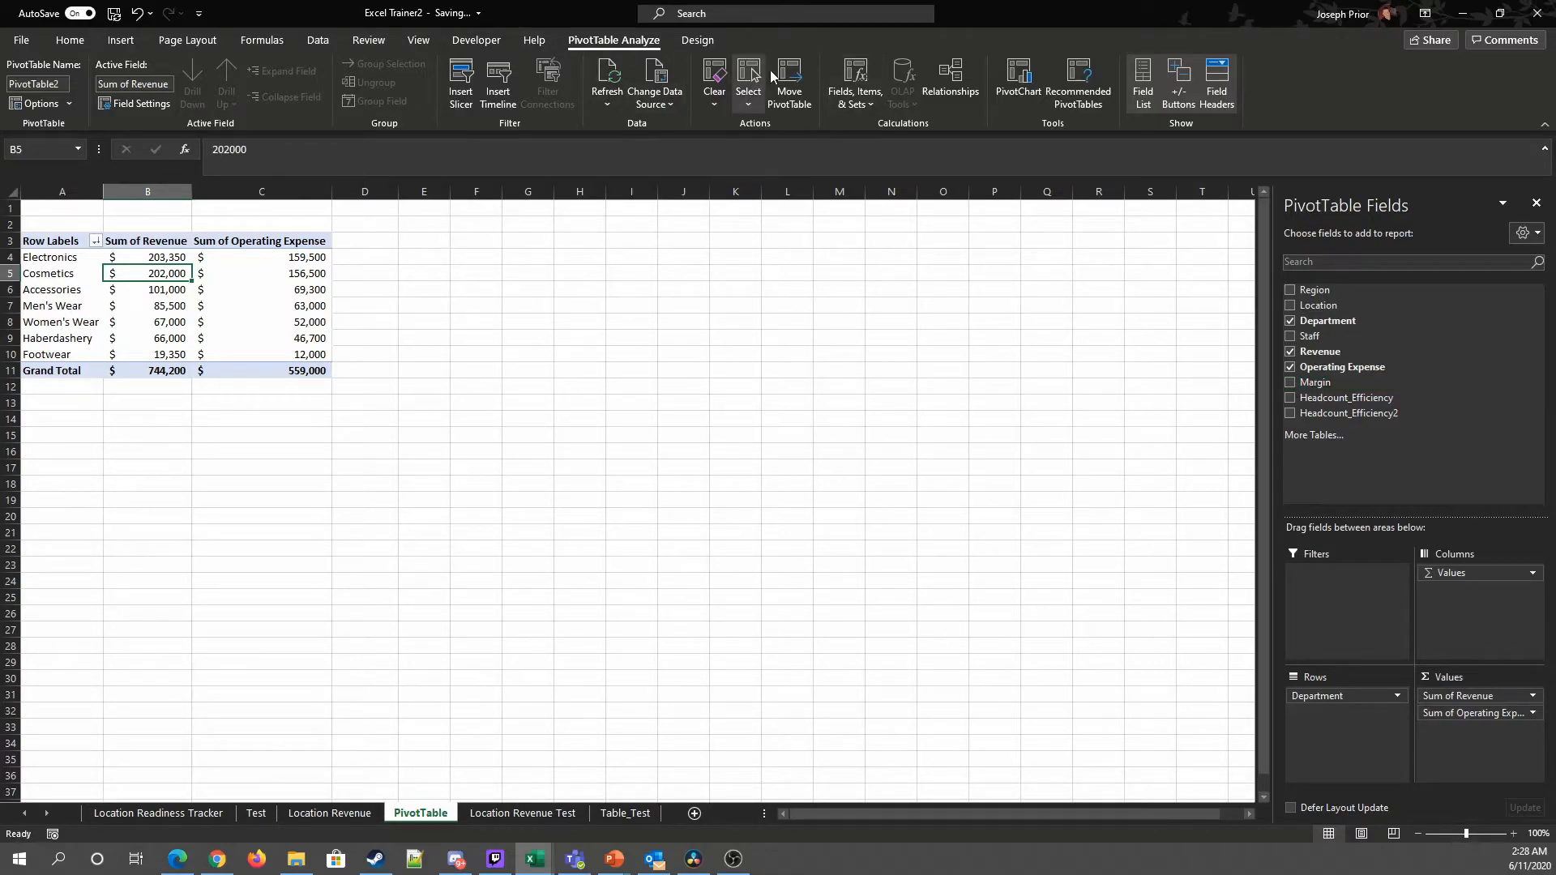
Step: Start a new calculated field and name it Headcount_Efficiency3
left_click(856, 89)
left_click(918, 123)
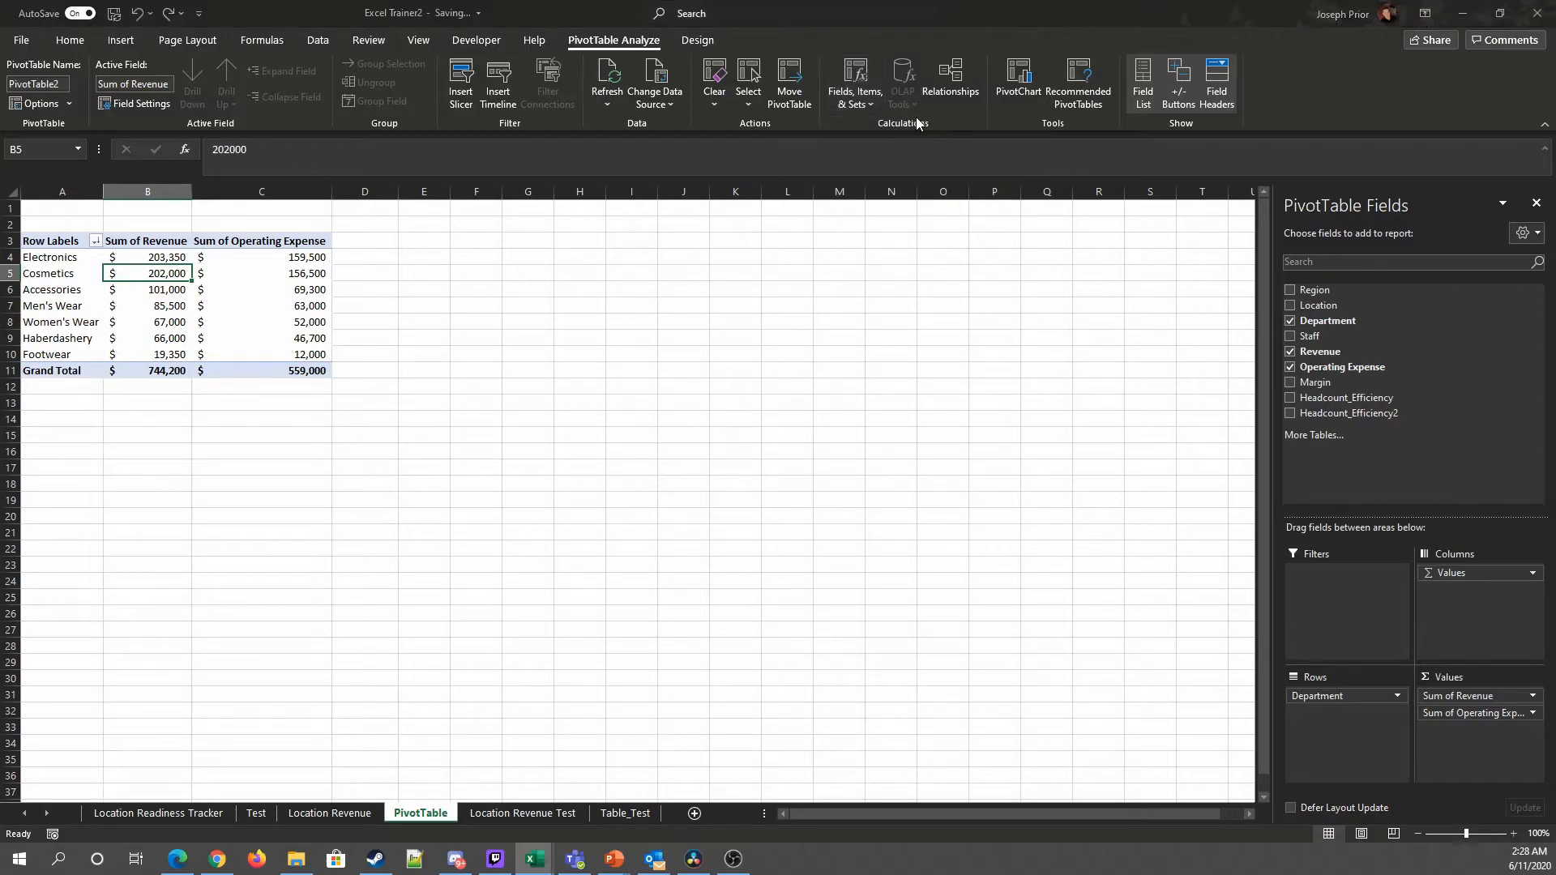
left_click(491, 466)
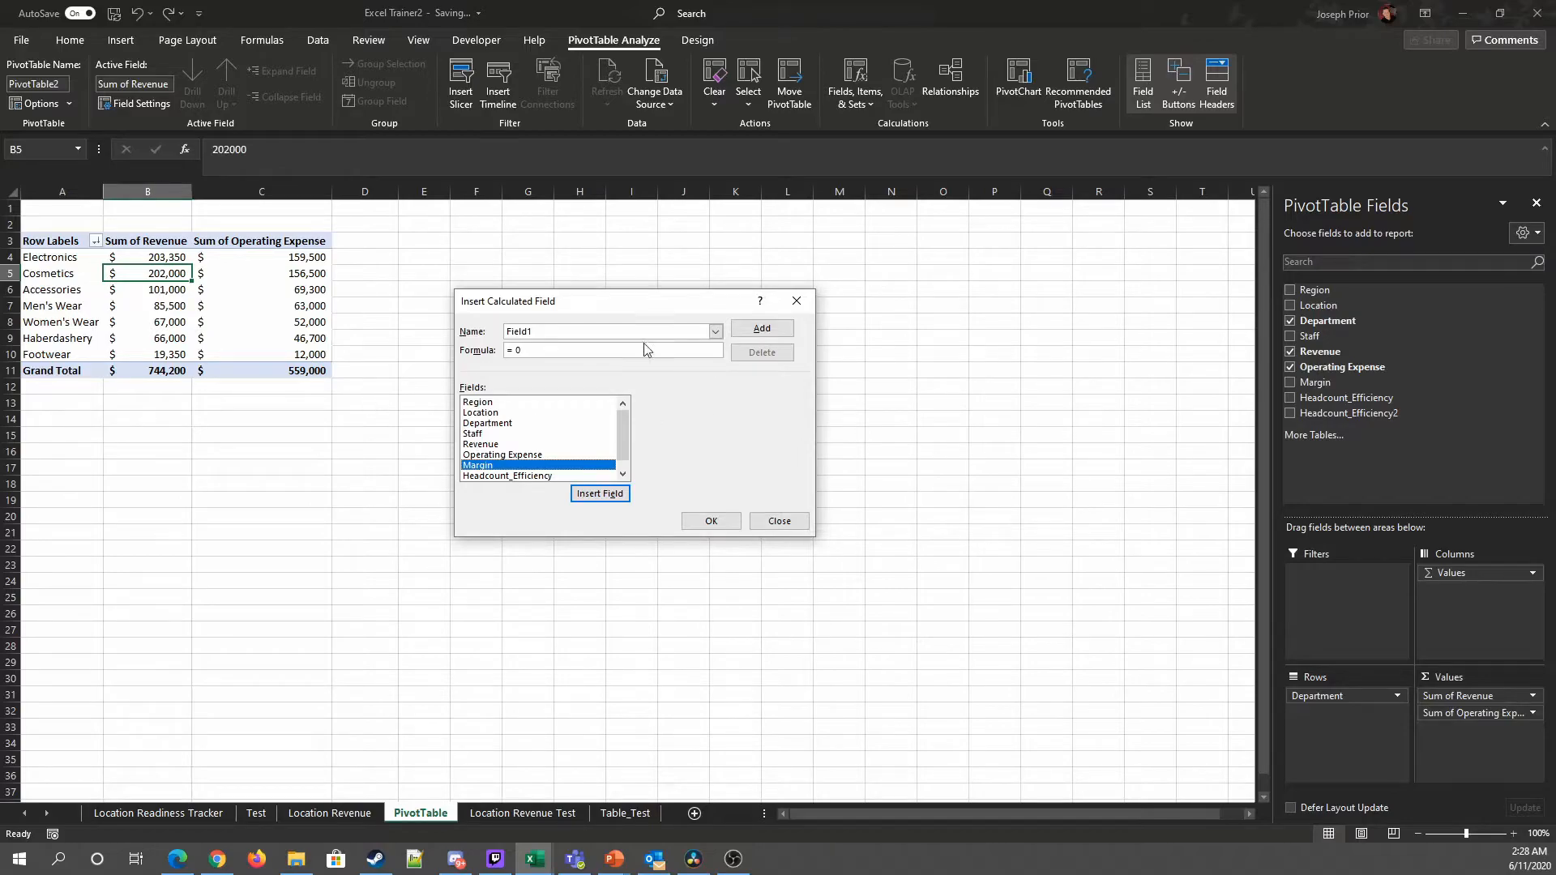
left_click(570, 328)
key("BackSpace")
key("BackSpace")
key("BackSpace")
key("BackSpace")
key("BackSpace")
key("BackSpace")
type("Head")
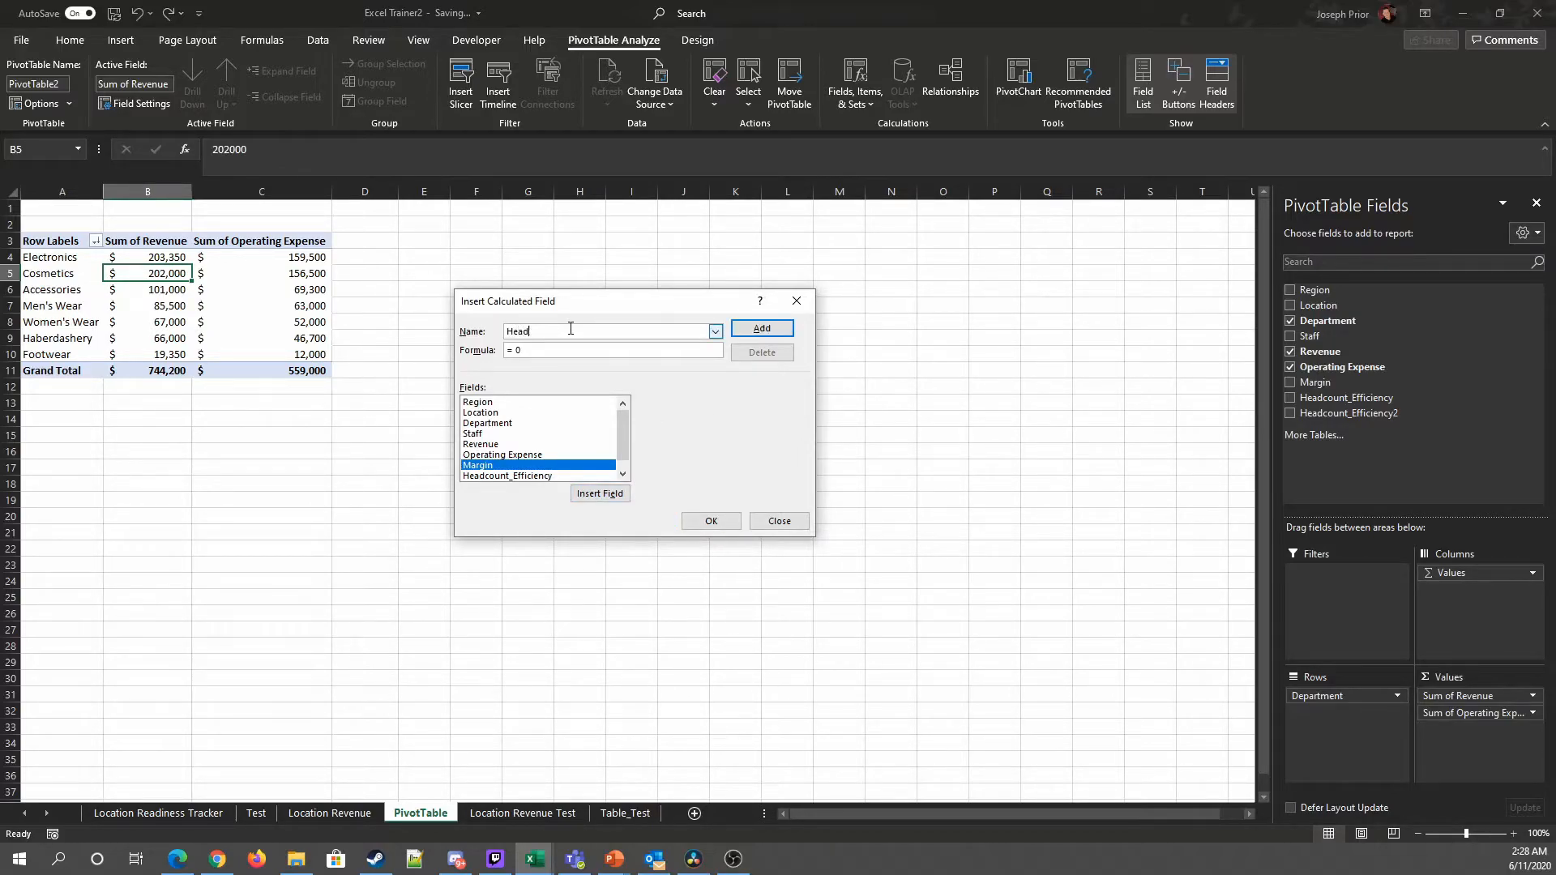
type("count_effi")
key("BackSpace")
key("BackSpace")
key("BackSpace")
type("fficiency3")
Step: Set the calculated field's formula to Margin/ Staff and add it to the PivotTable
key("BackSpace")
scroll(510, 443, "down", 1)
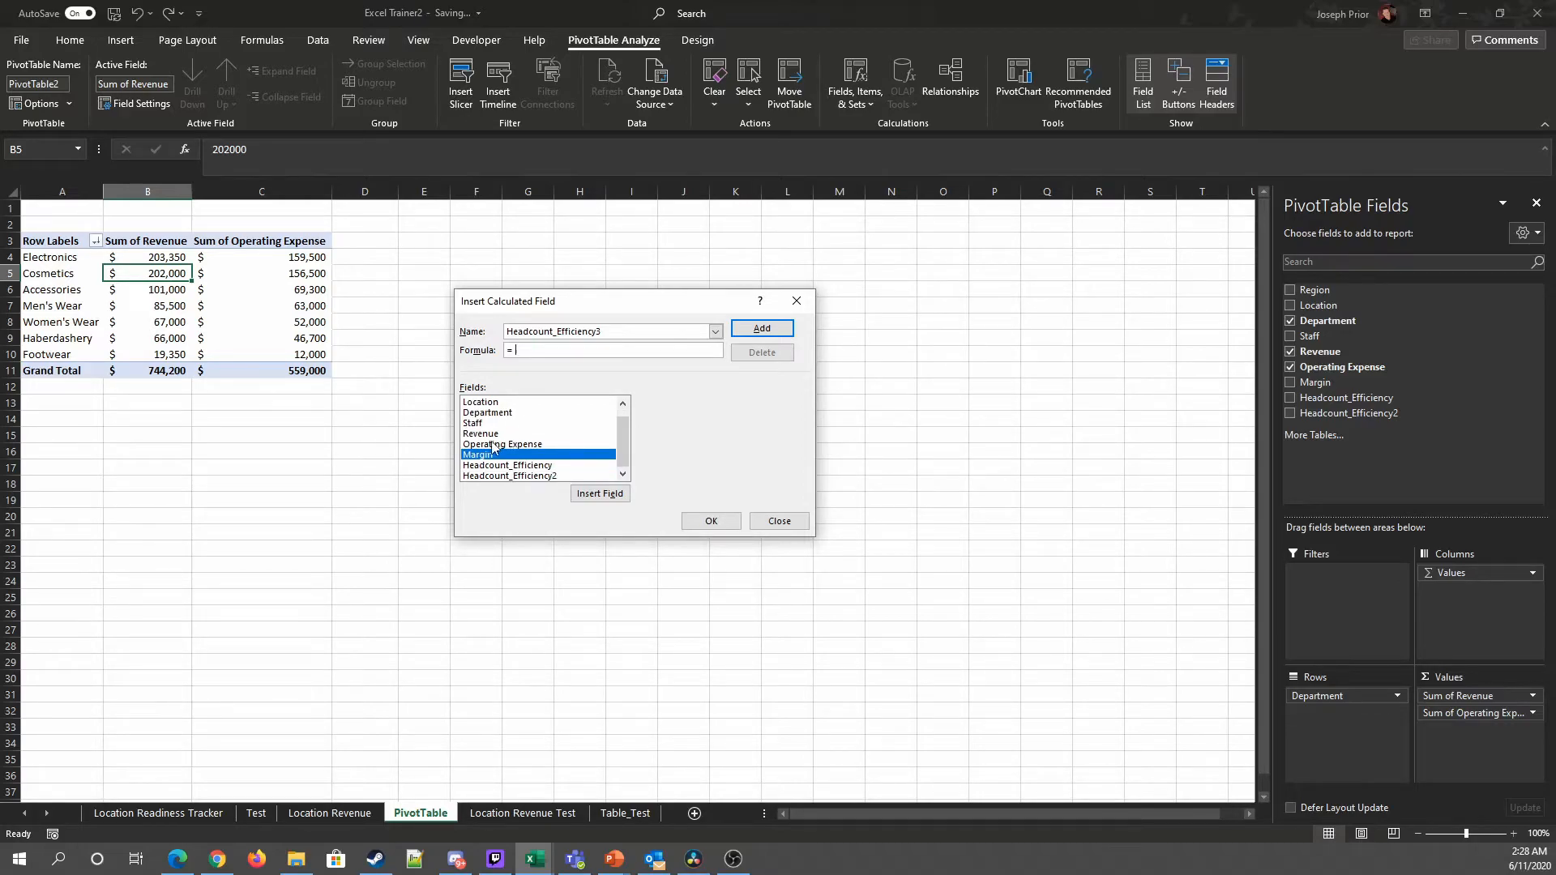
left_click(600, 493)
type("/")
double_click(484, 423)
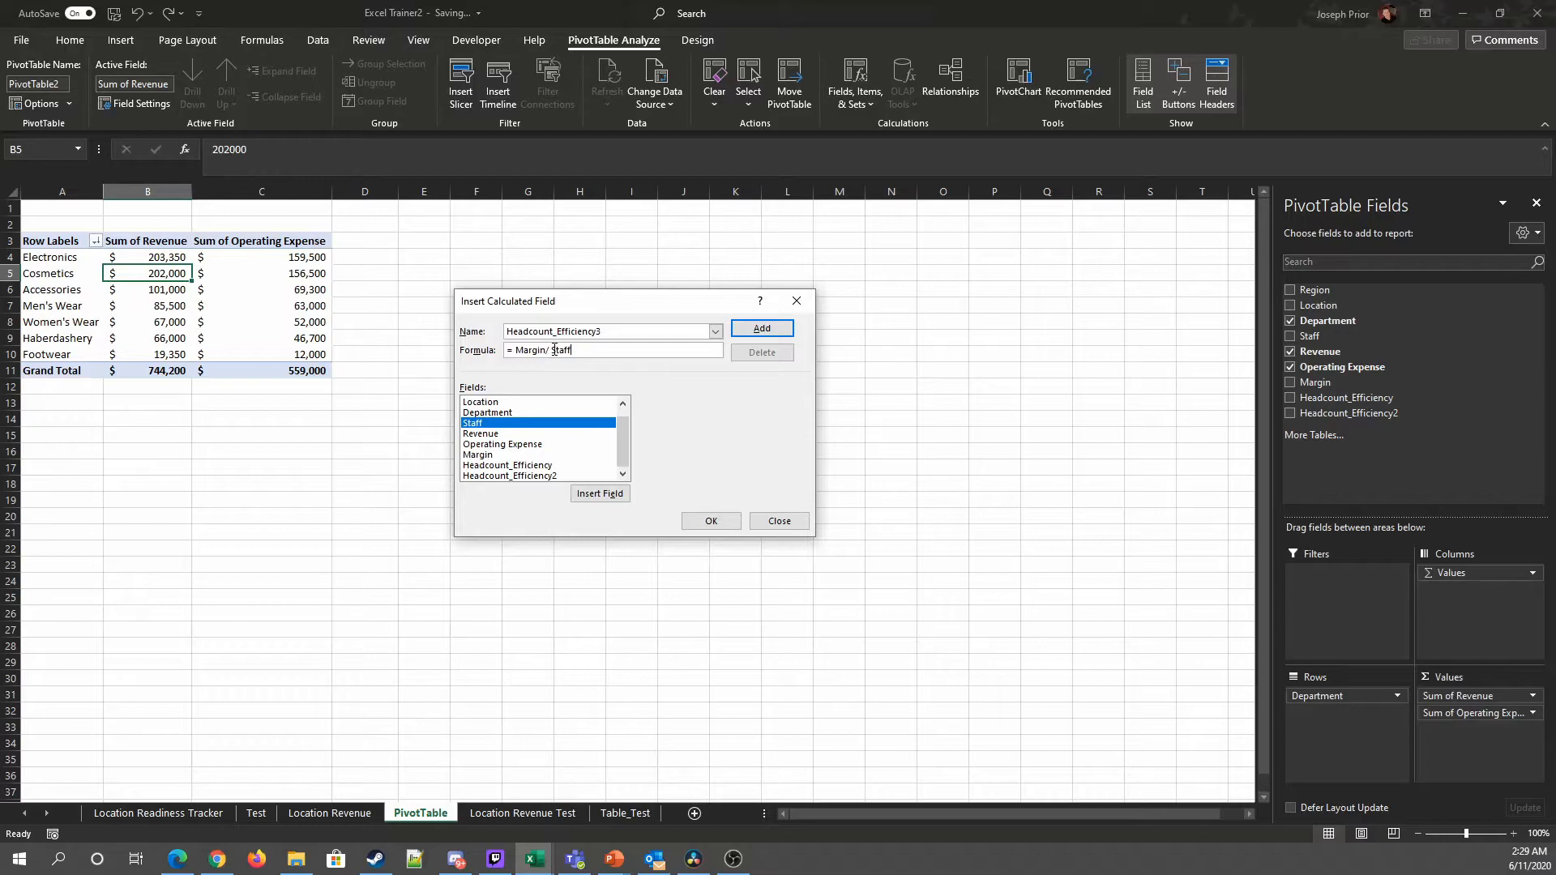
key("BackSpace")
left_click(711, 521)
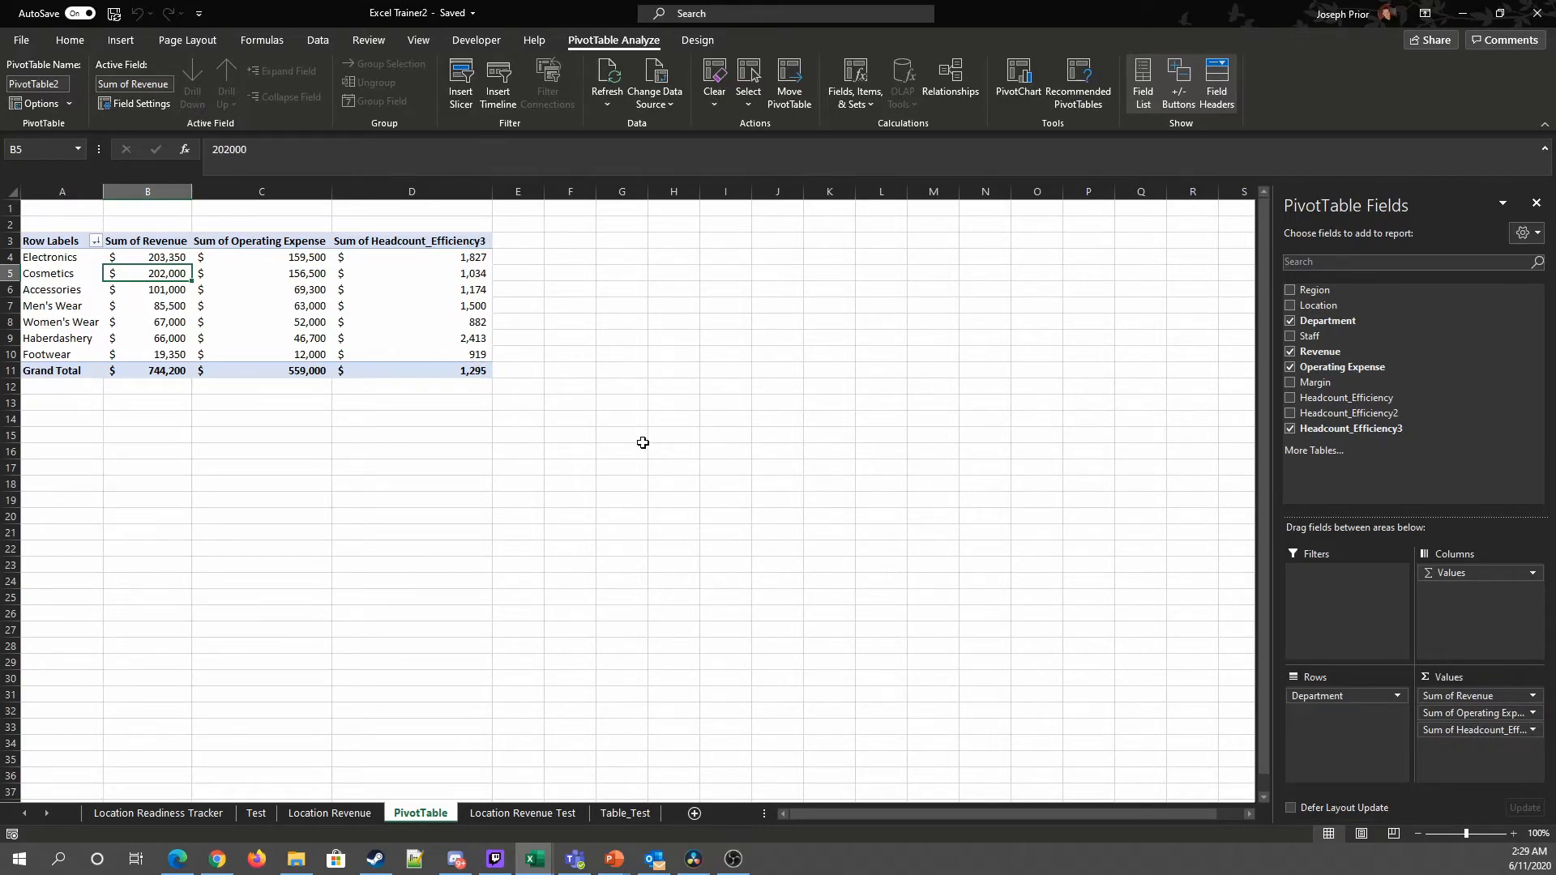
Step: Remove Revenue and Operating Expense from the values and add the Margin field instead
left_click_drag(1478, 698, 1042, 694)
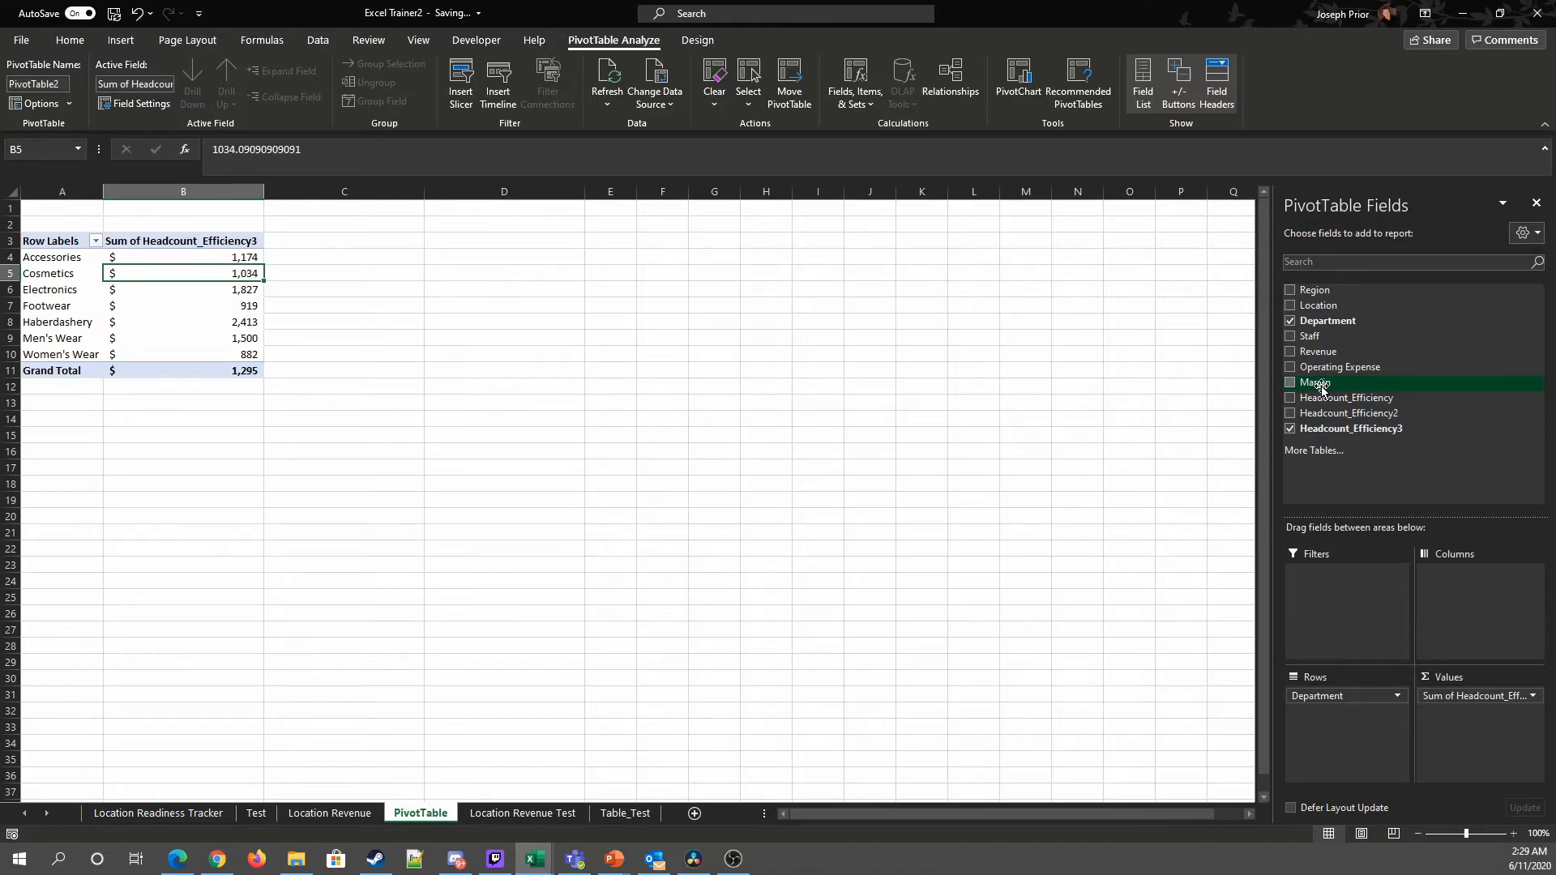
left_click_drag(1322, 389, 1463, 731)
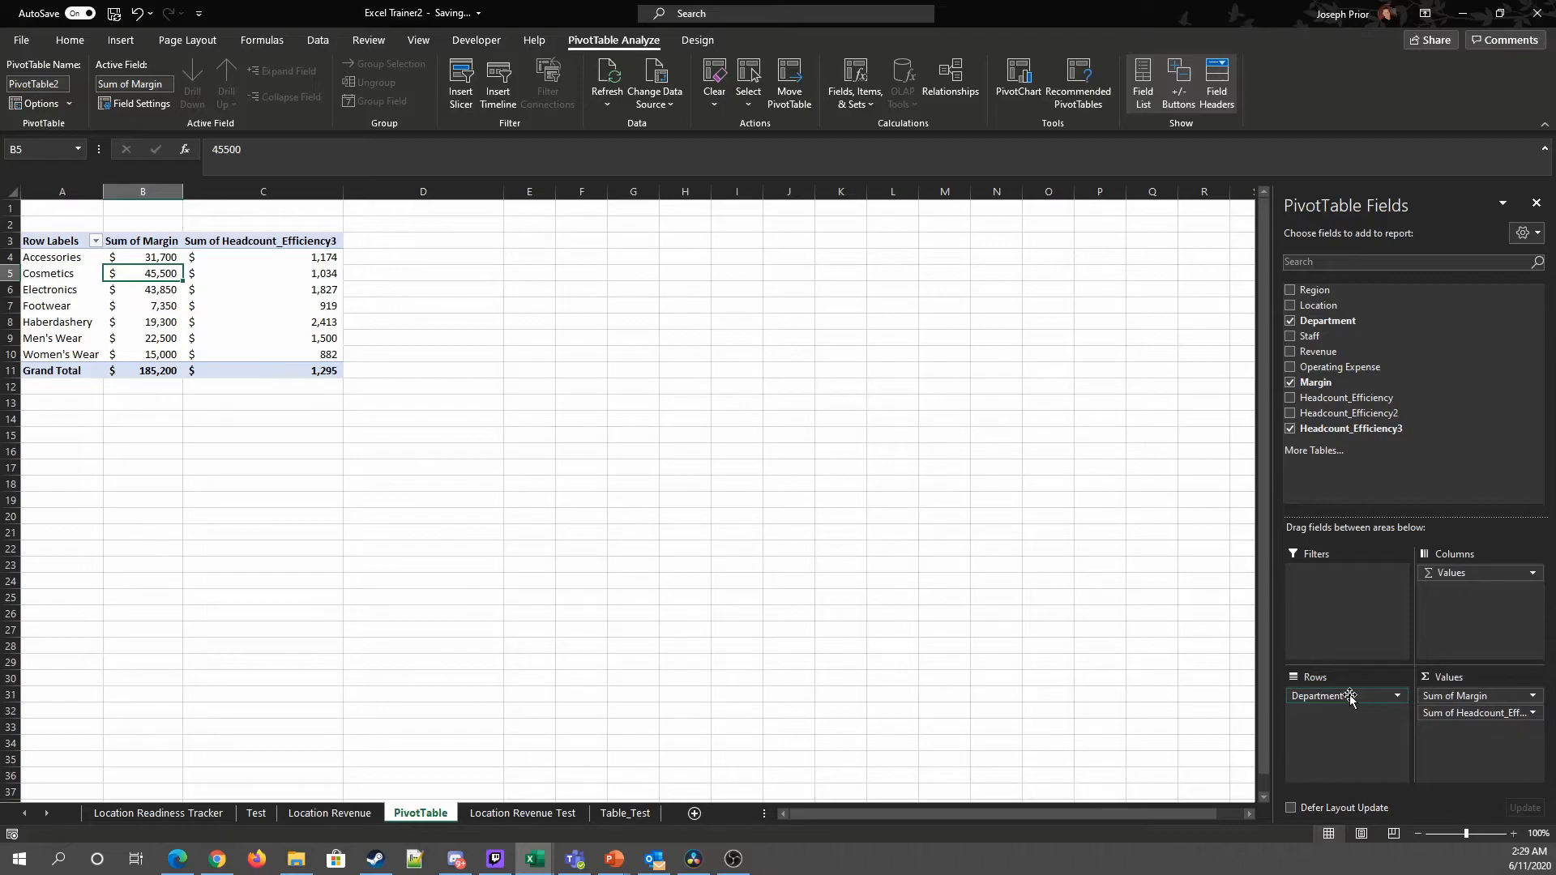
Step: Sort the departments by Margin from largest to smallest
right_click(156, 276)
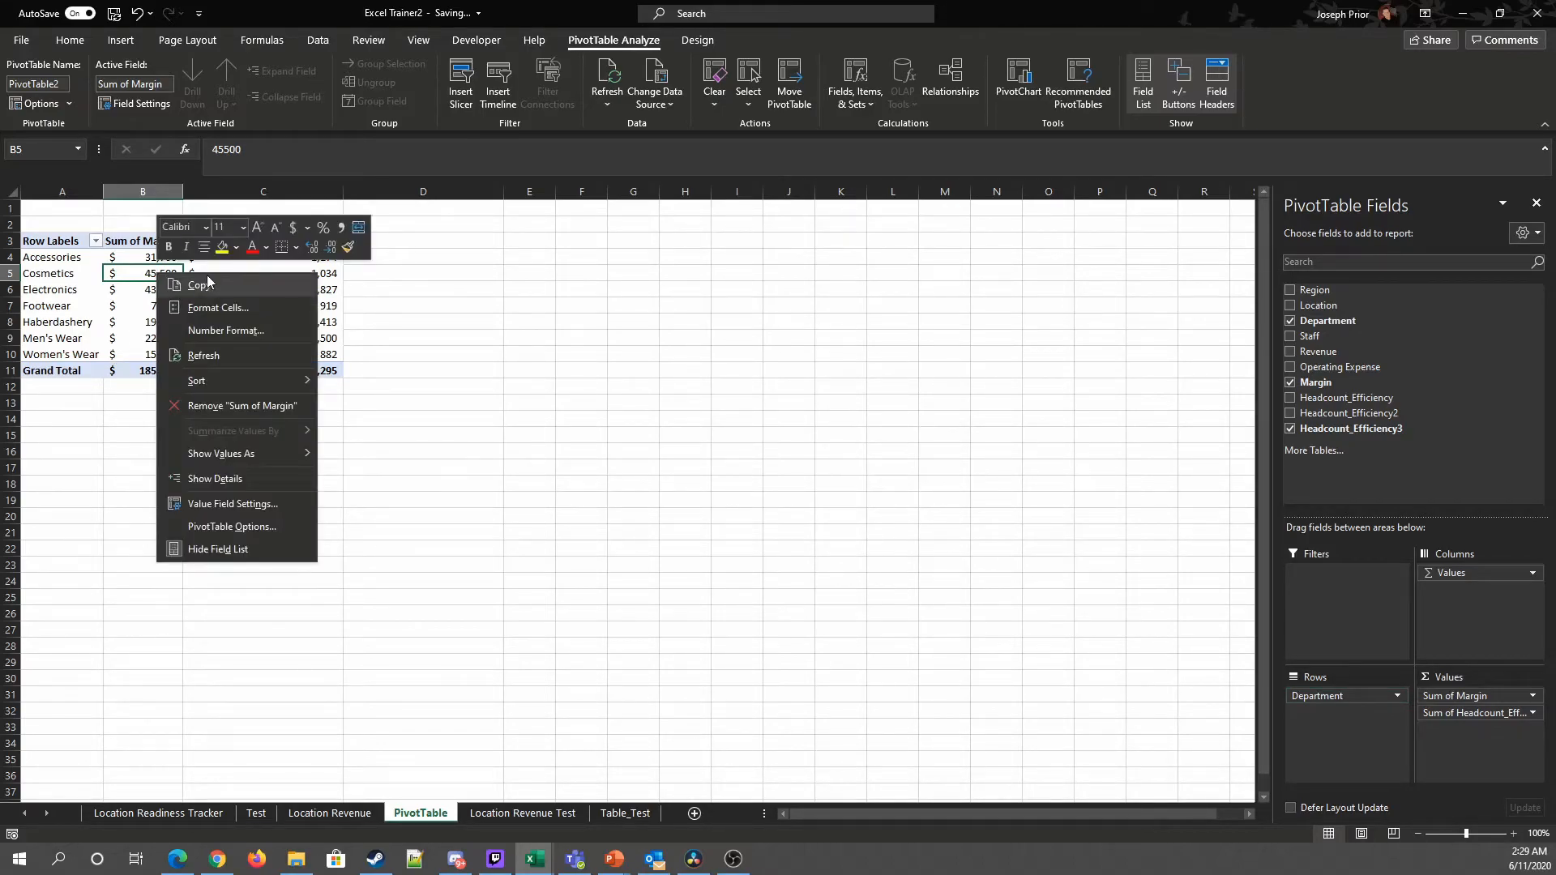
mouse_move(225, 384)
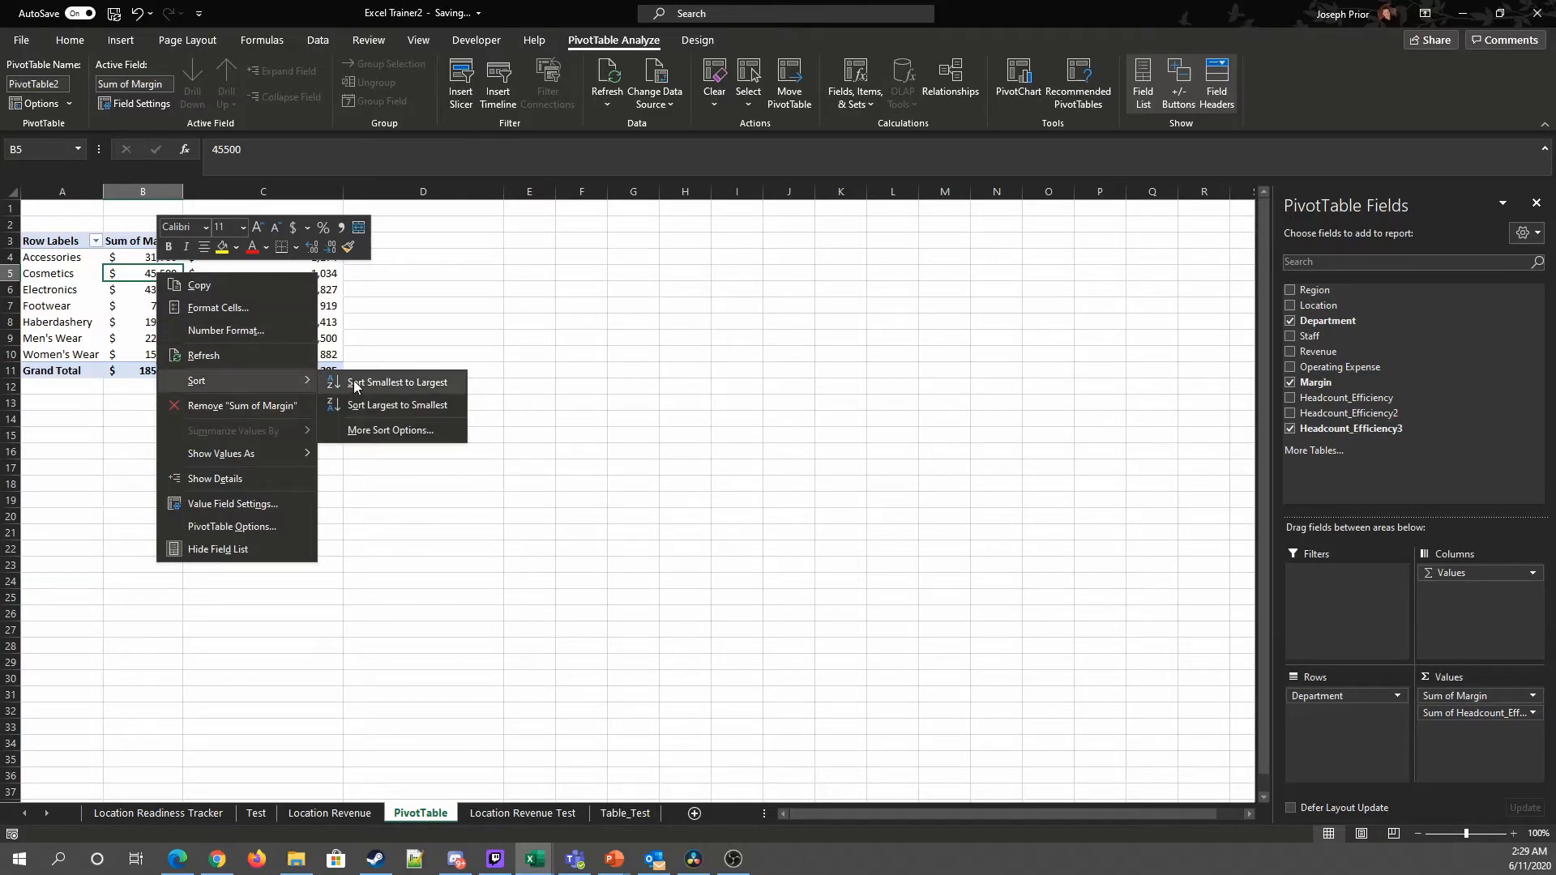
left_click(368, 402)
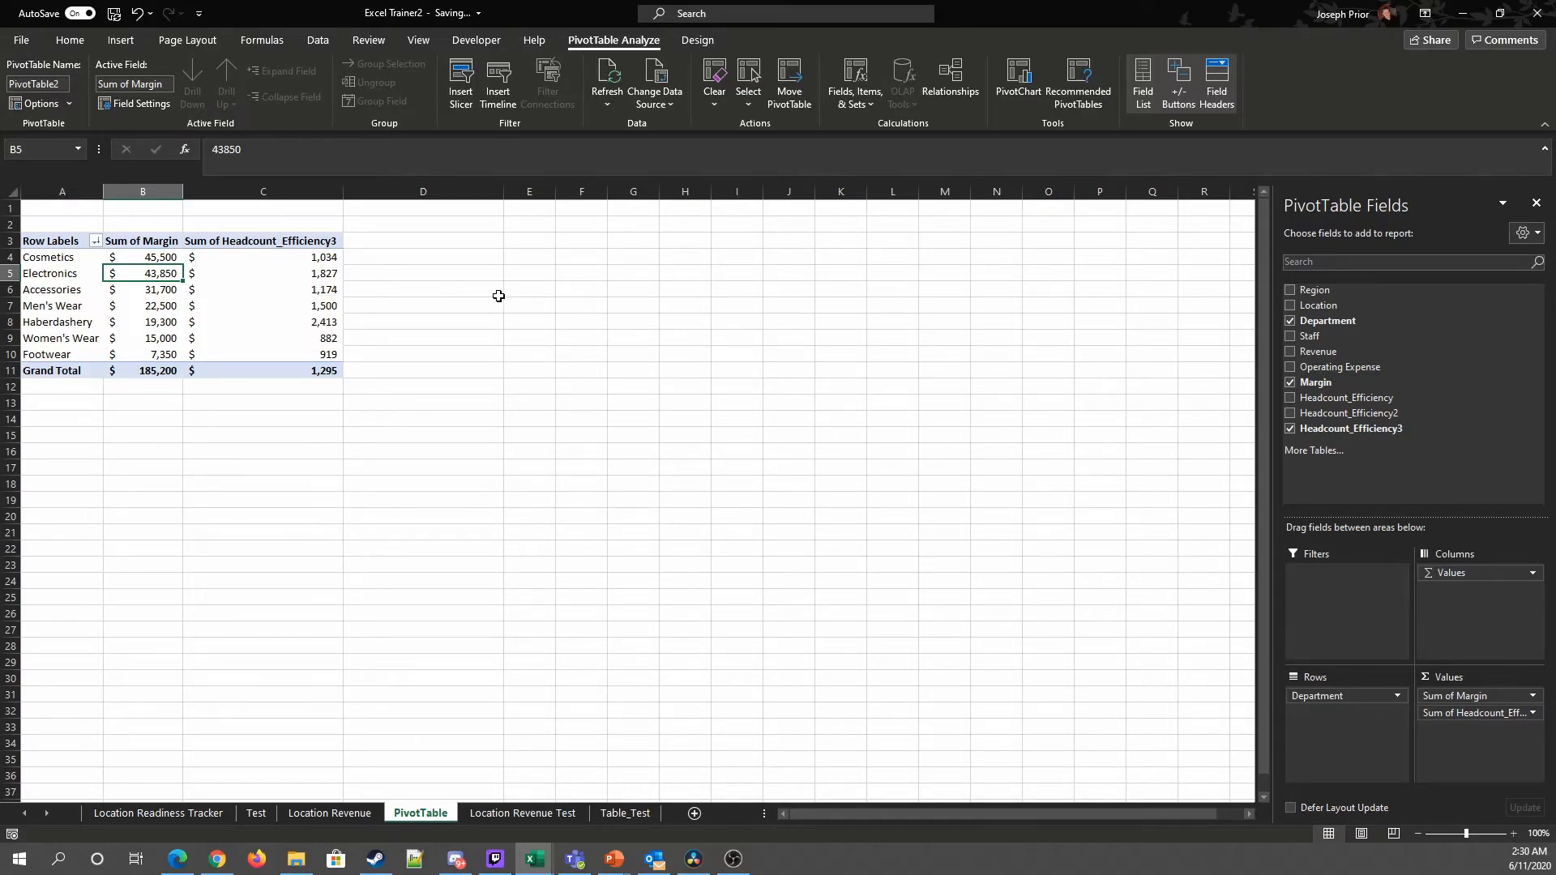
Step: Inspect the Headcount_Efficiency3 value of each department
left_click(320, 323)
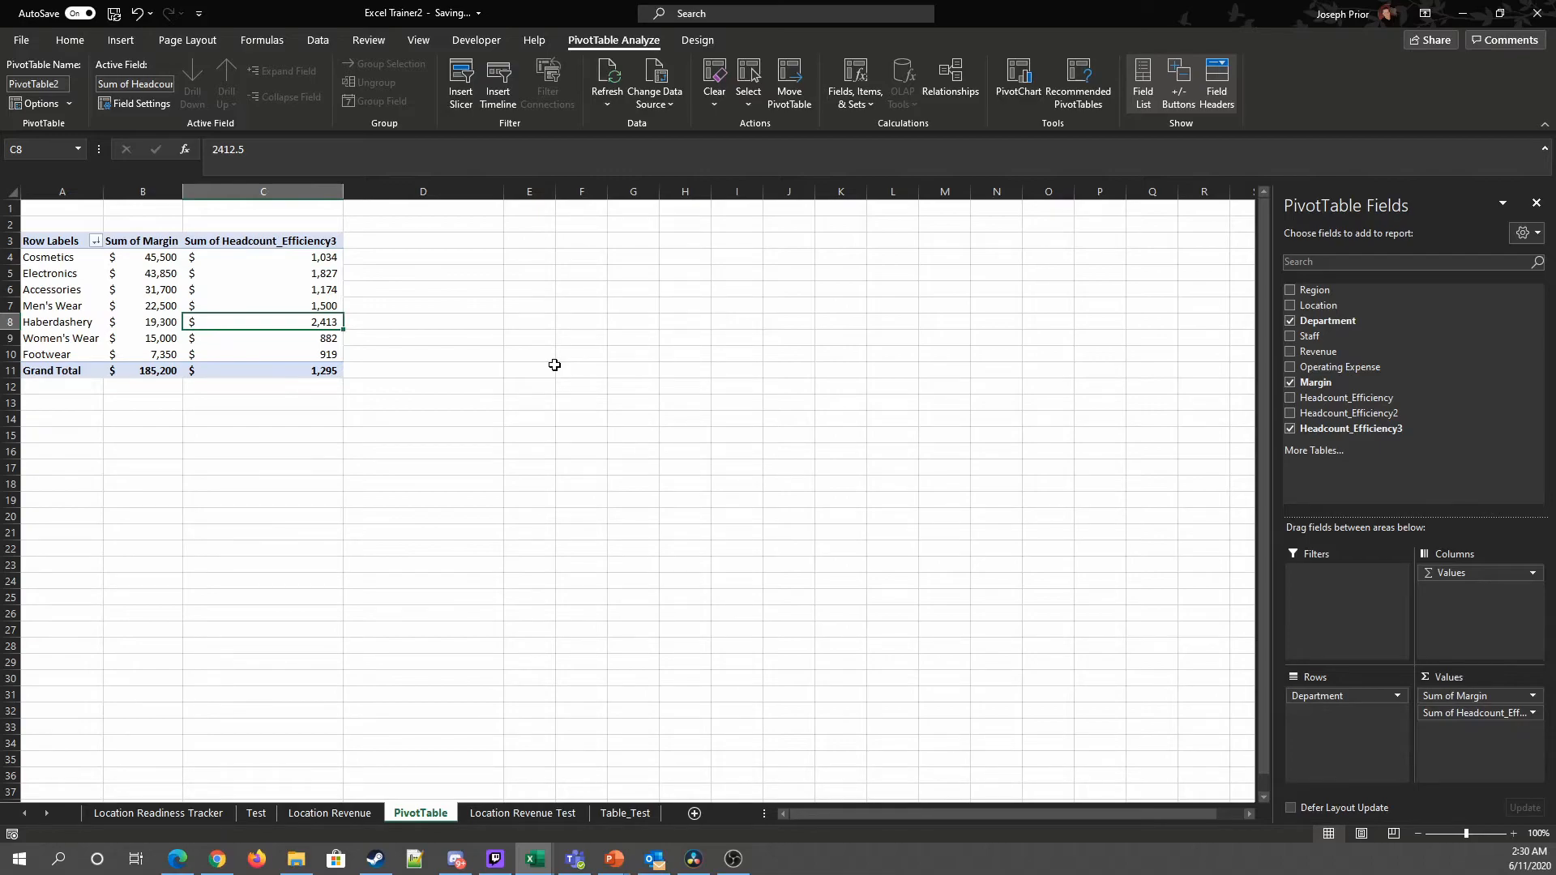
left_click(324, 355)
left_click(339, 340)
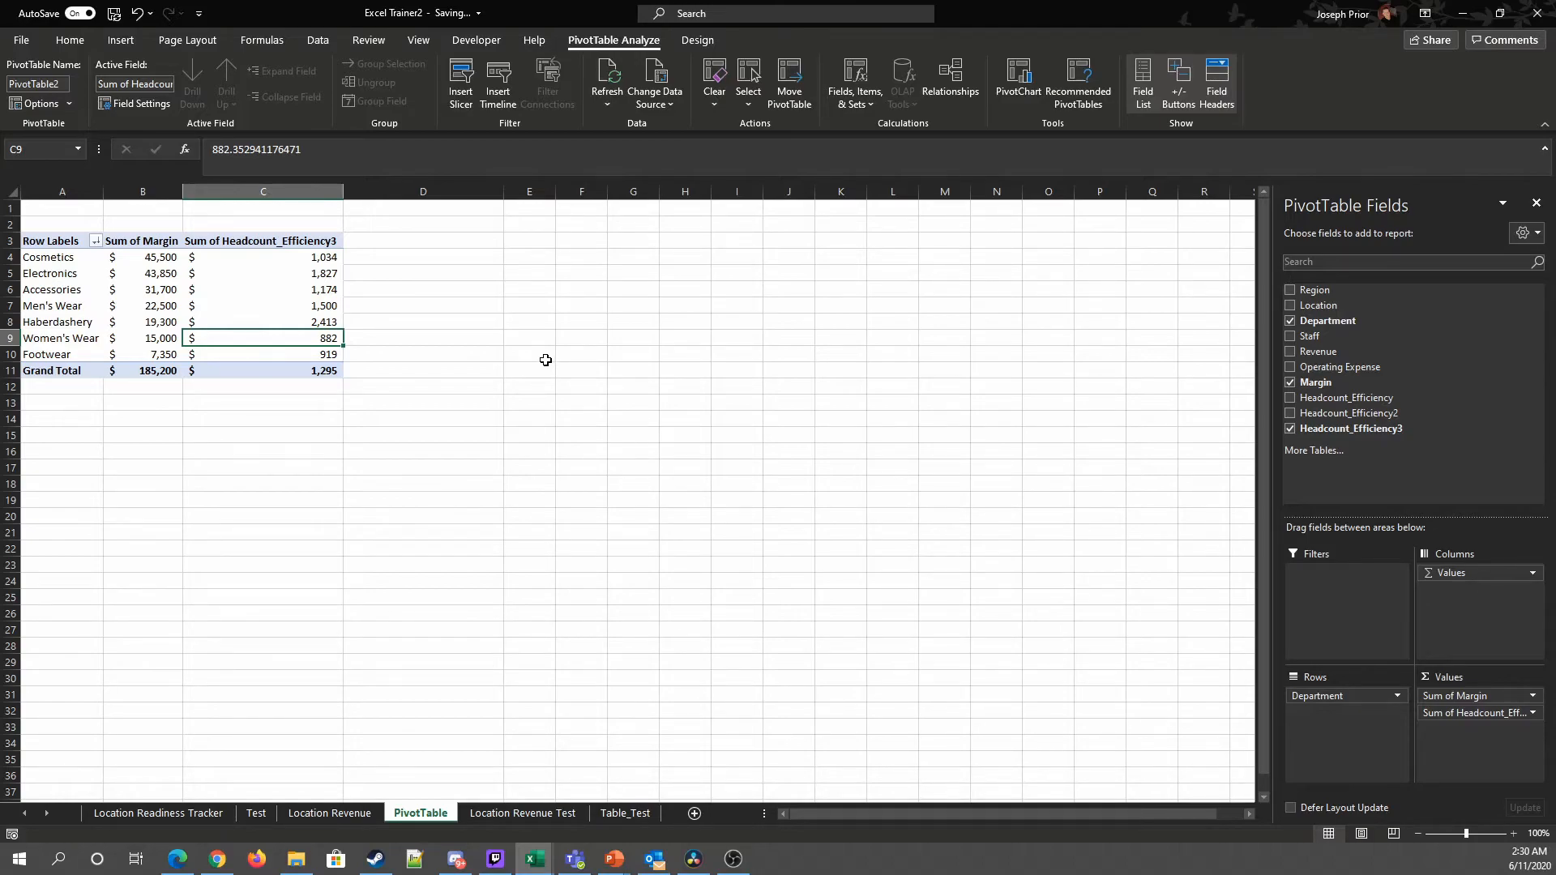
left_click(321, 273)
left_click(325, 257)
left_click(325, 276)
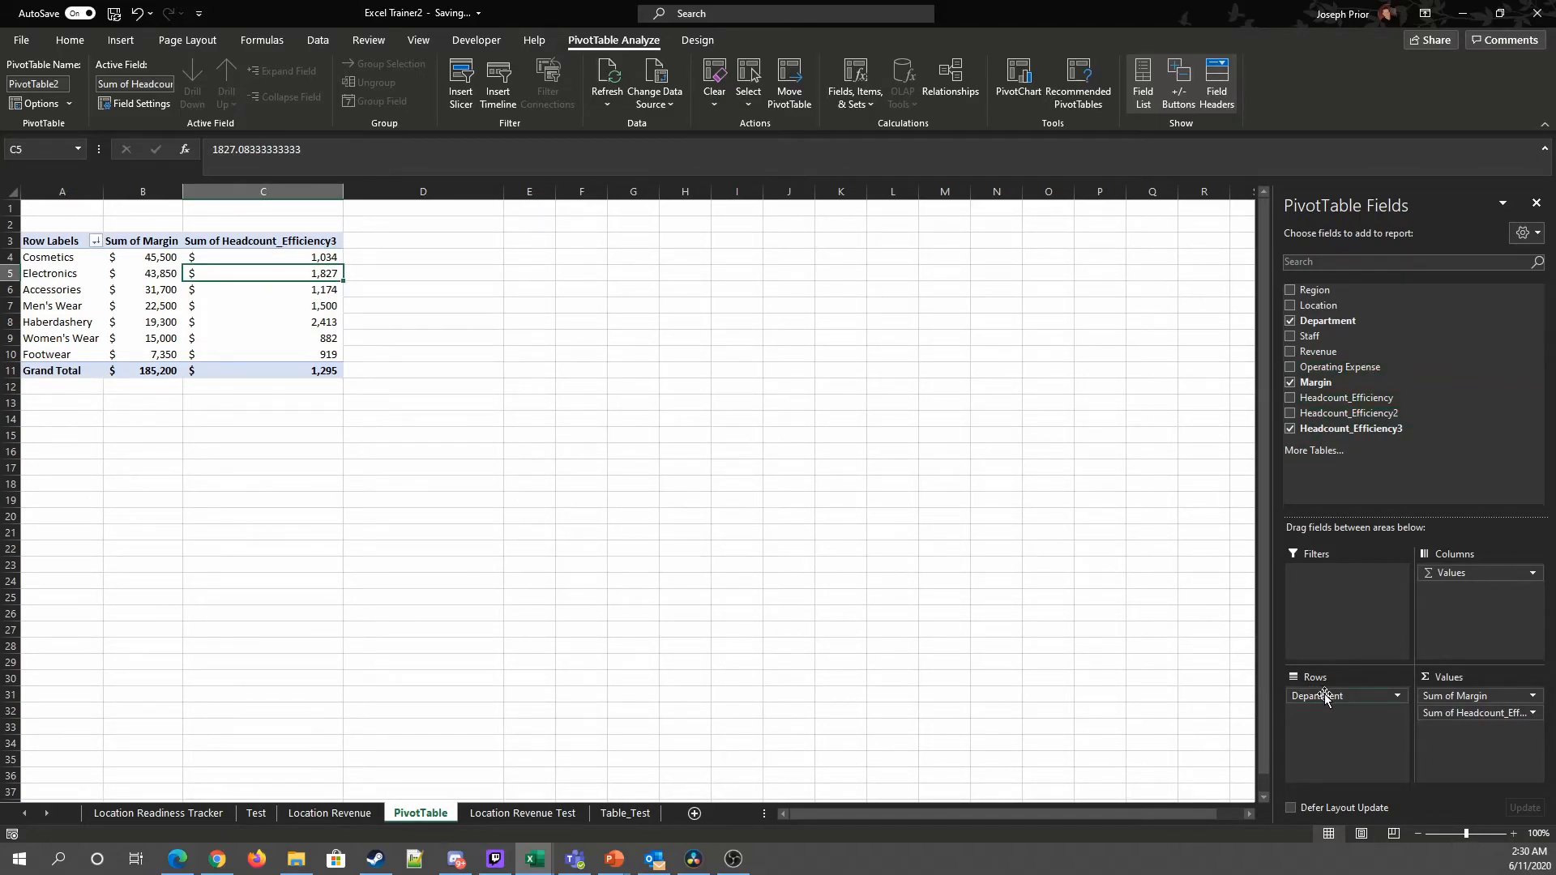
Step: Replace Department in the rows with Region and Location, with Region as the outer level
left_click_drag(1341, 702, 920, 618)
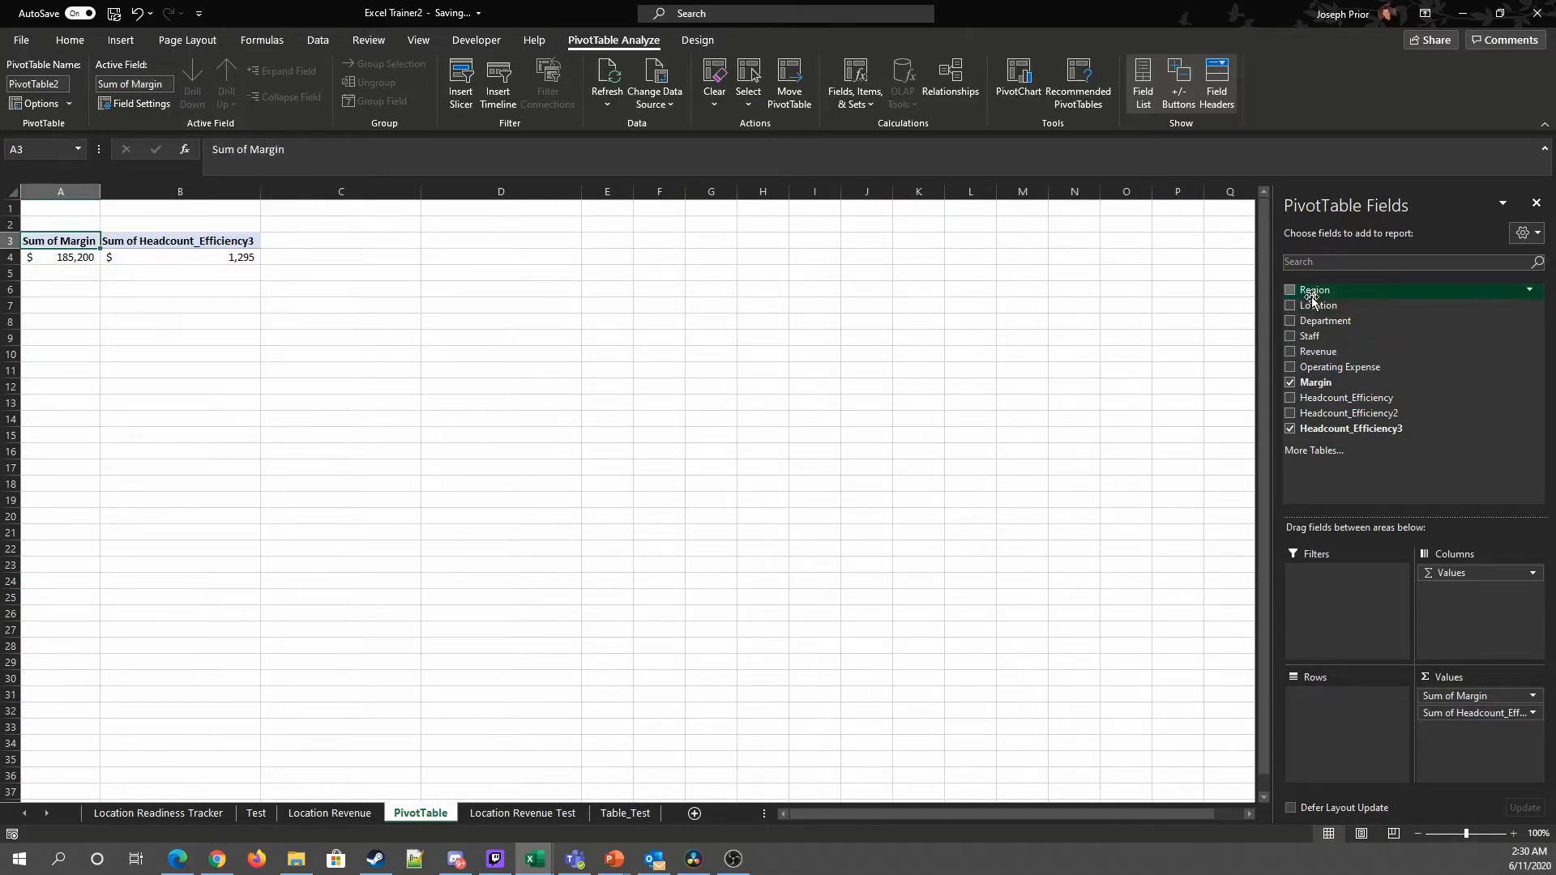
left_click_drag(1310, 306, 1378, 729)
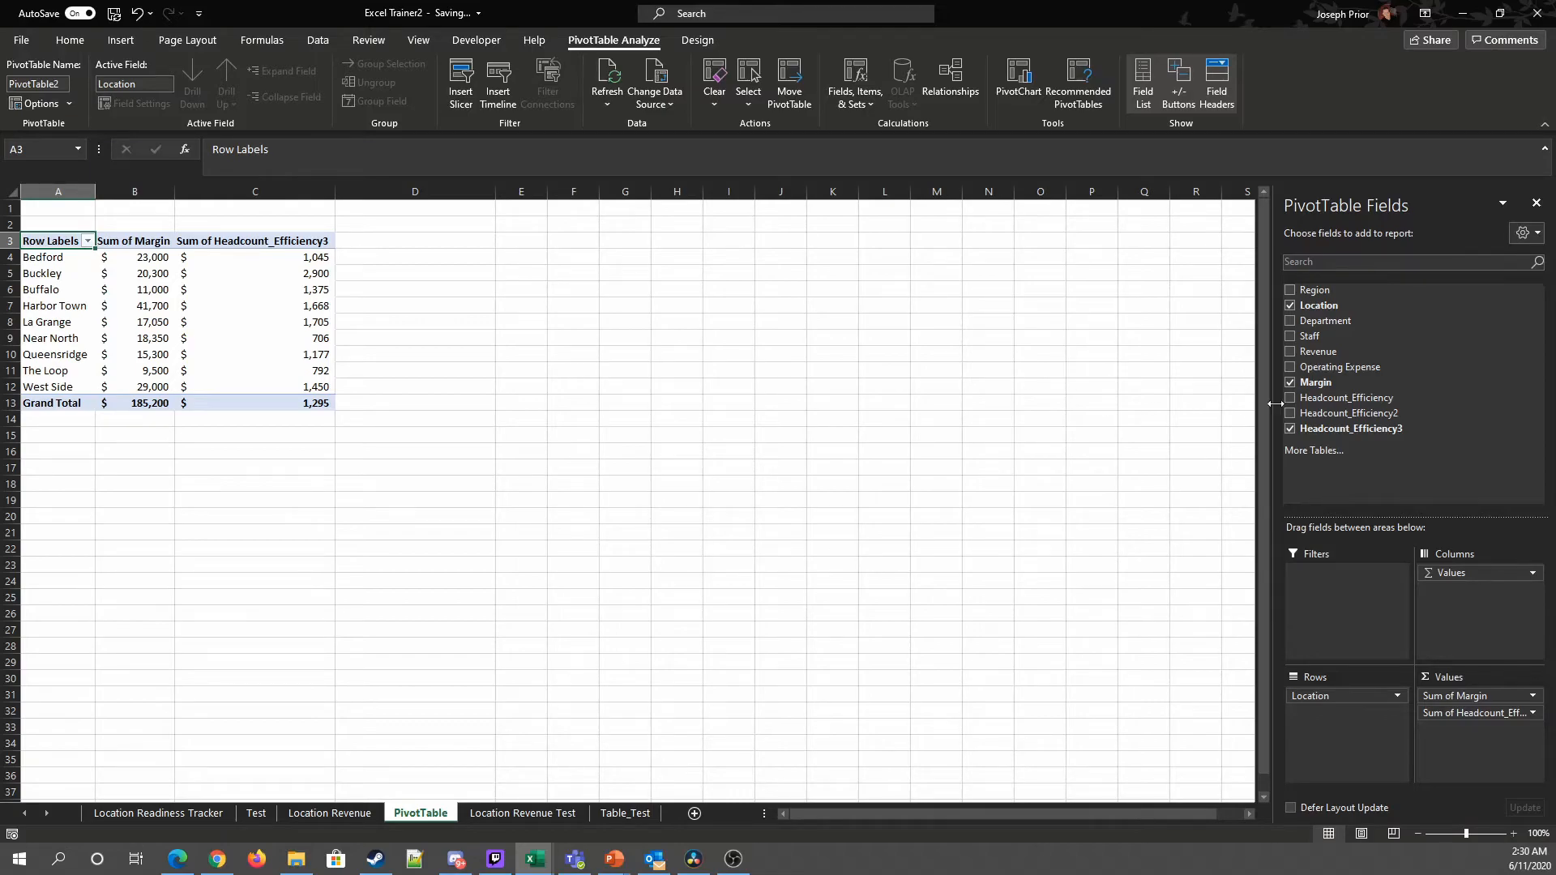
left_click_drag(1315, 296, 1334, 692)
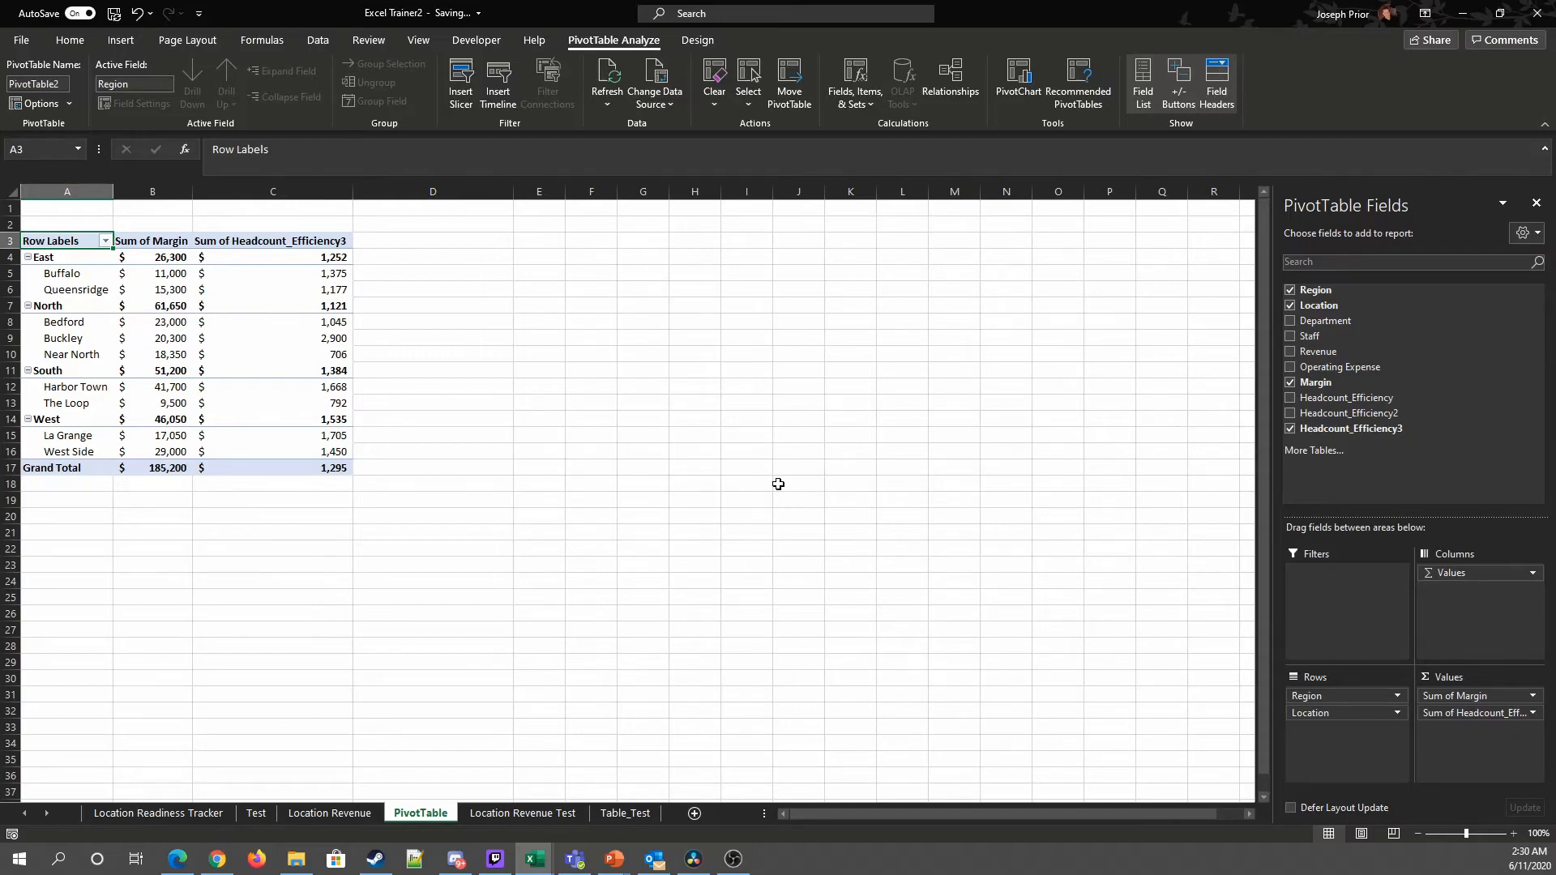
Step: Sort the regions and locations by Headcount_Efficiency3 from largest to smallest
right_click(330, 377)
mouse_move(412, 483)
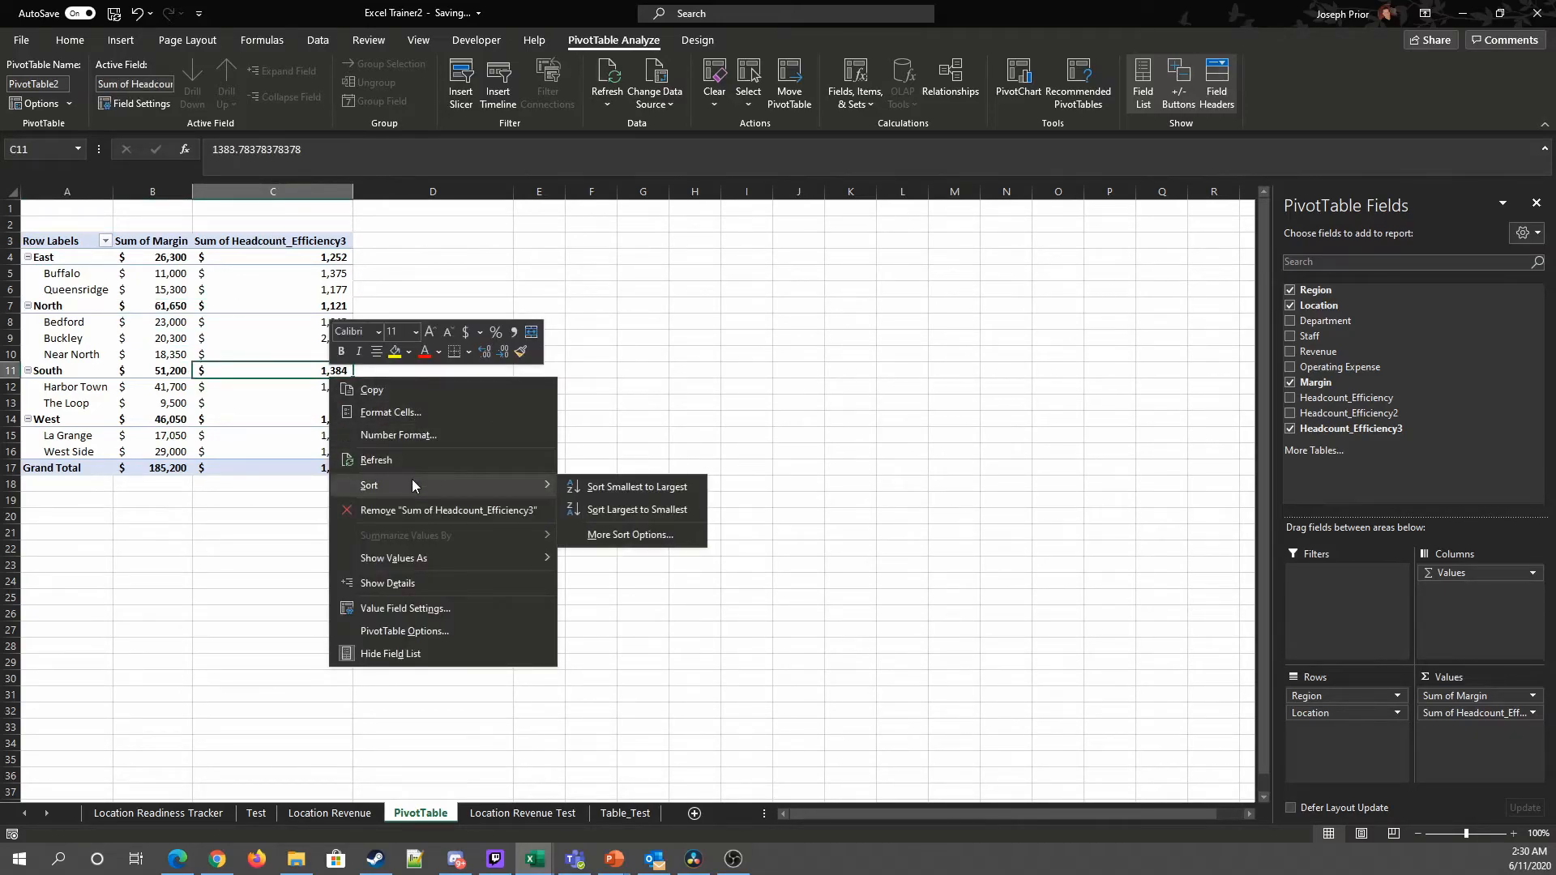
left_click(630, 511)
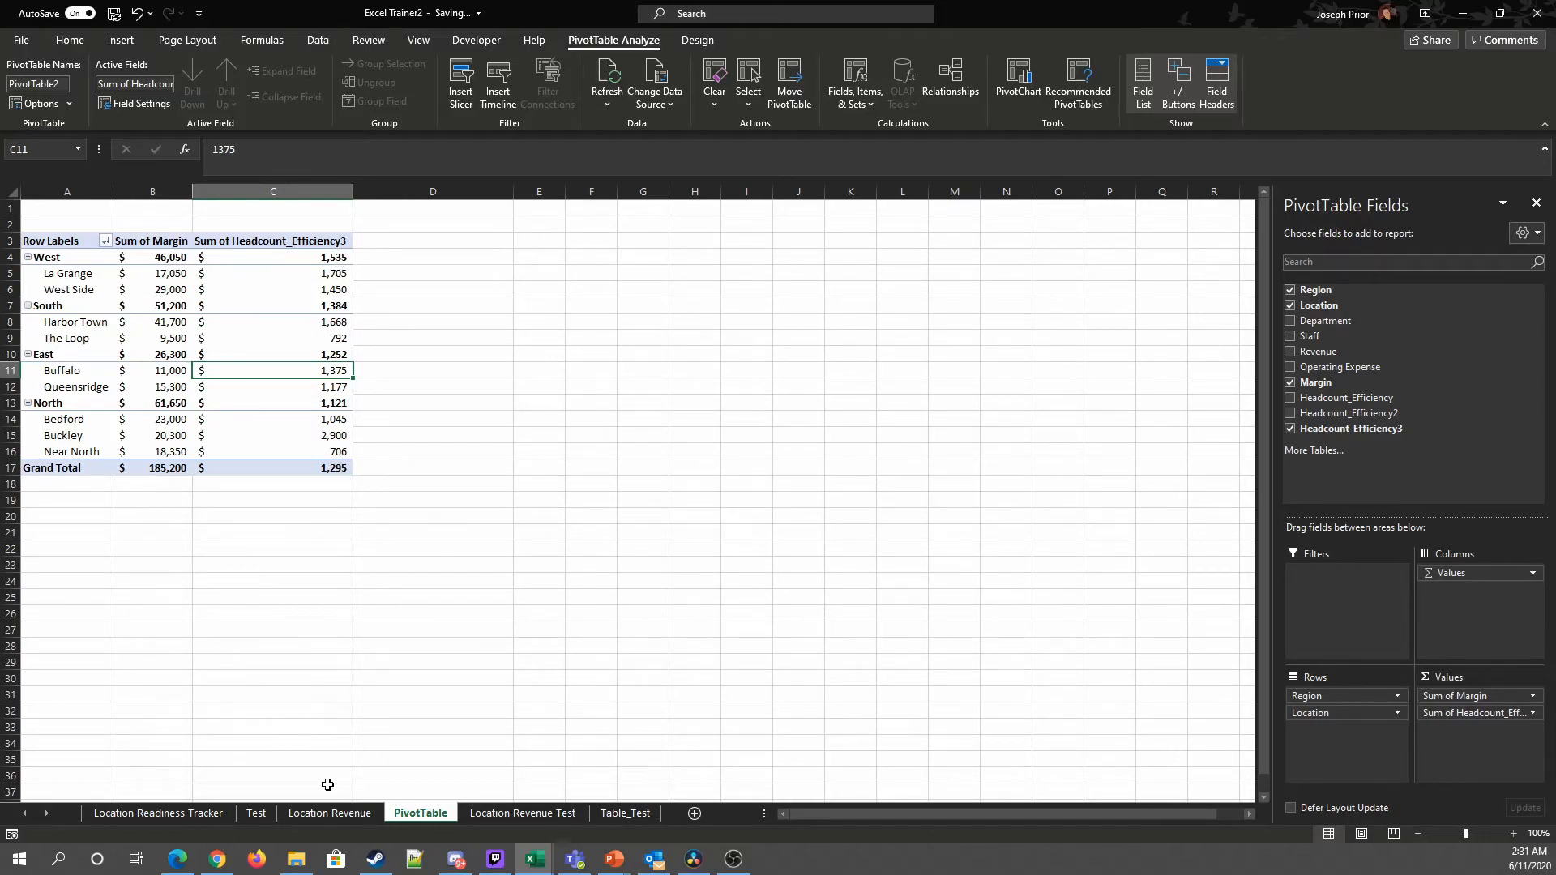
Step: Compare the PivotTable figures with the Staff values in the Location Revenue source table
left_click(329, 813)
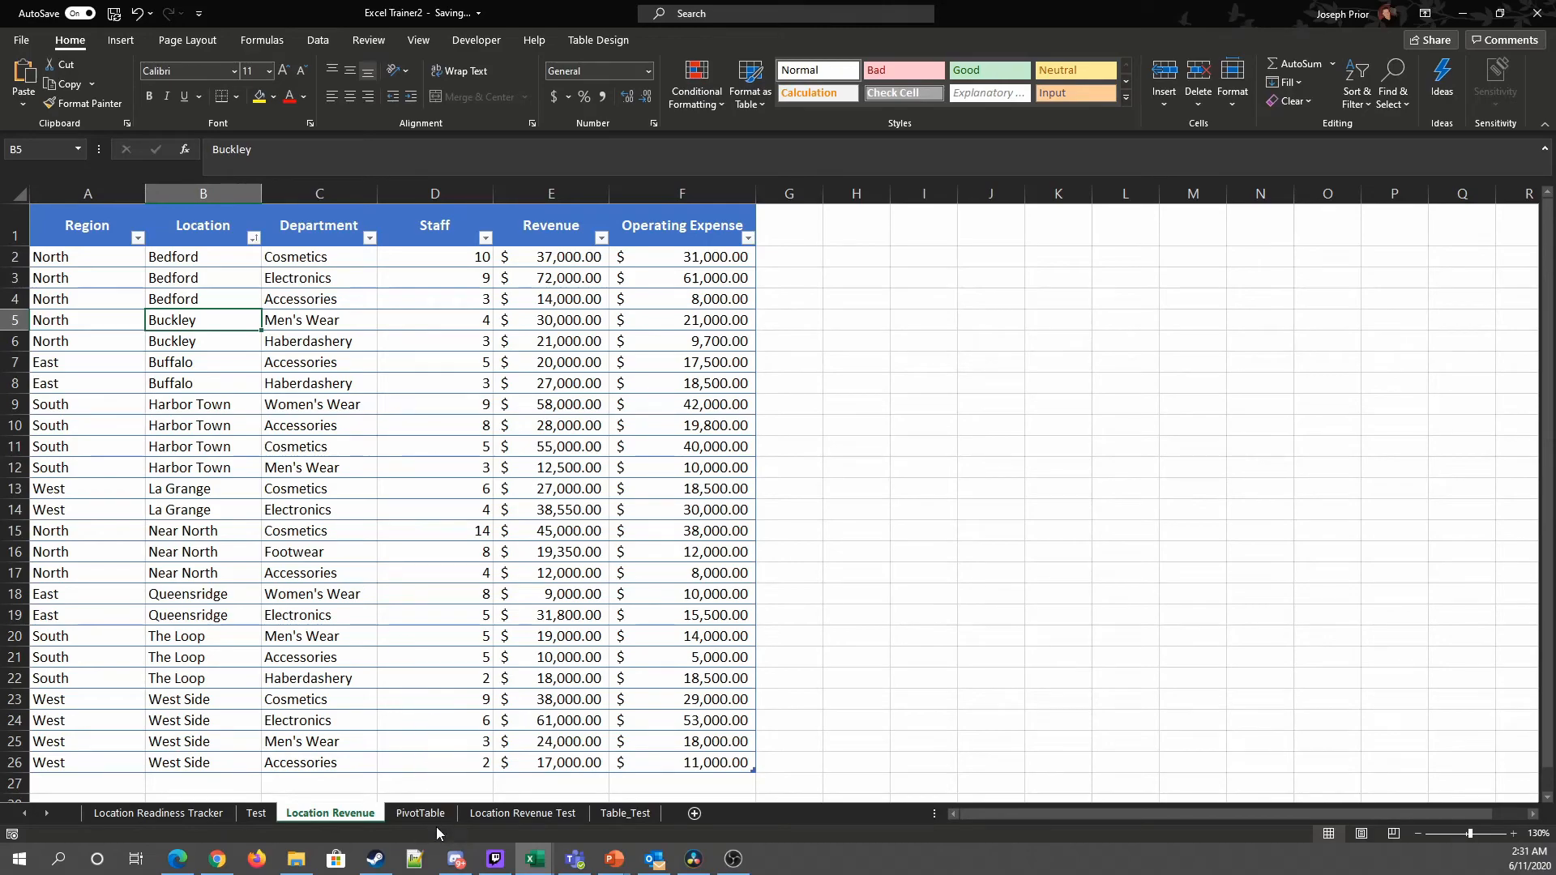
left_click(431, 814)
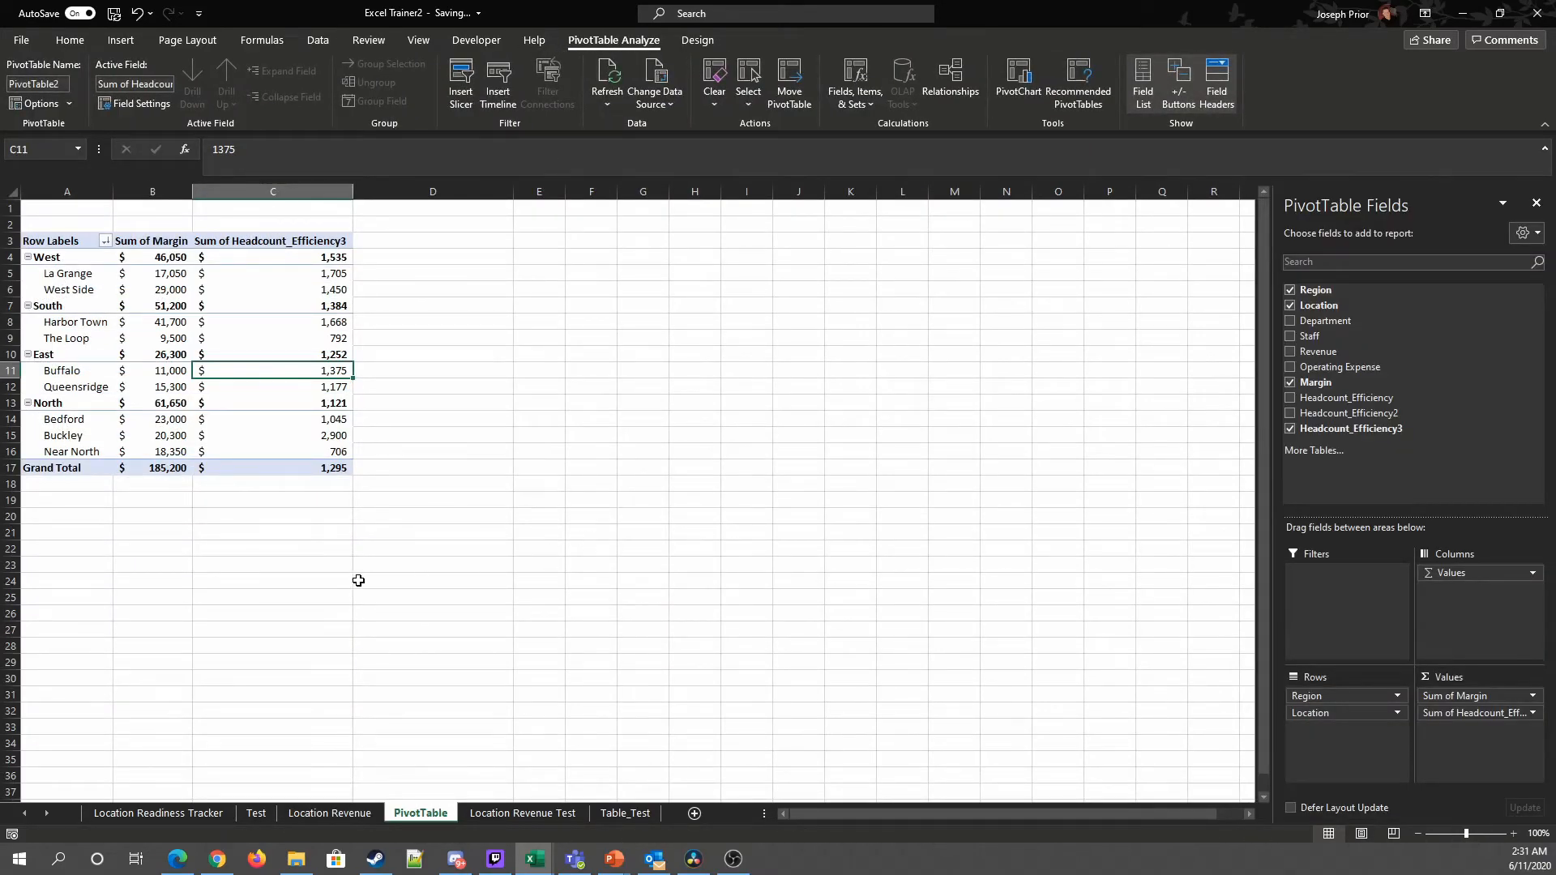
left_click(316, 815)
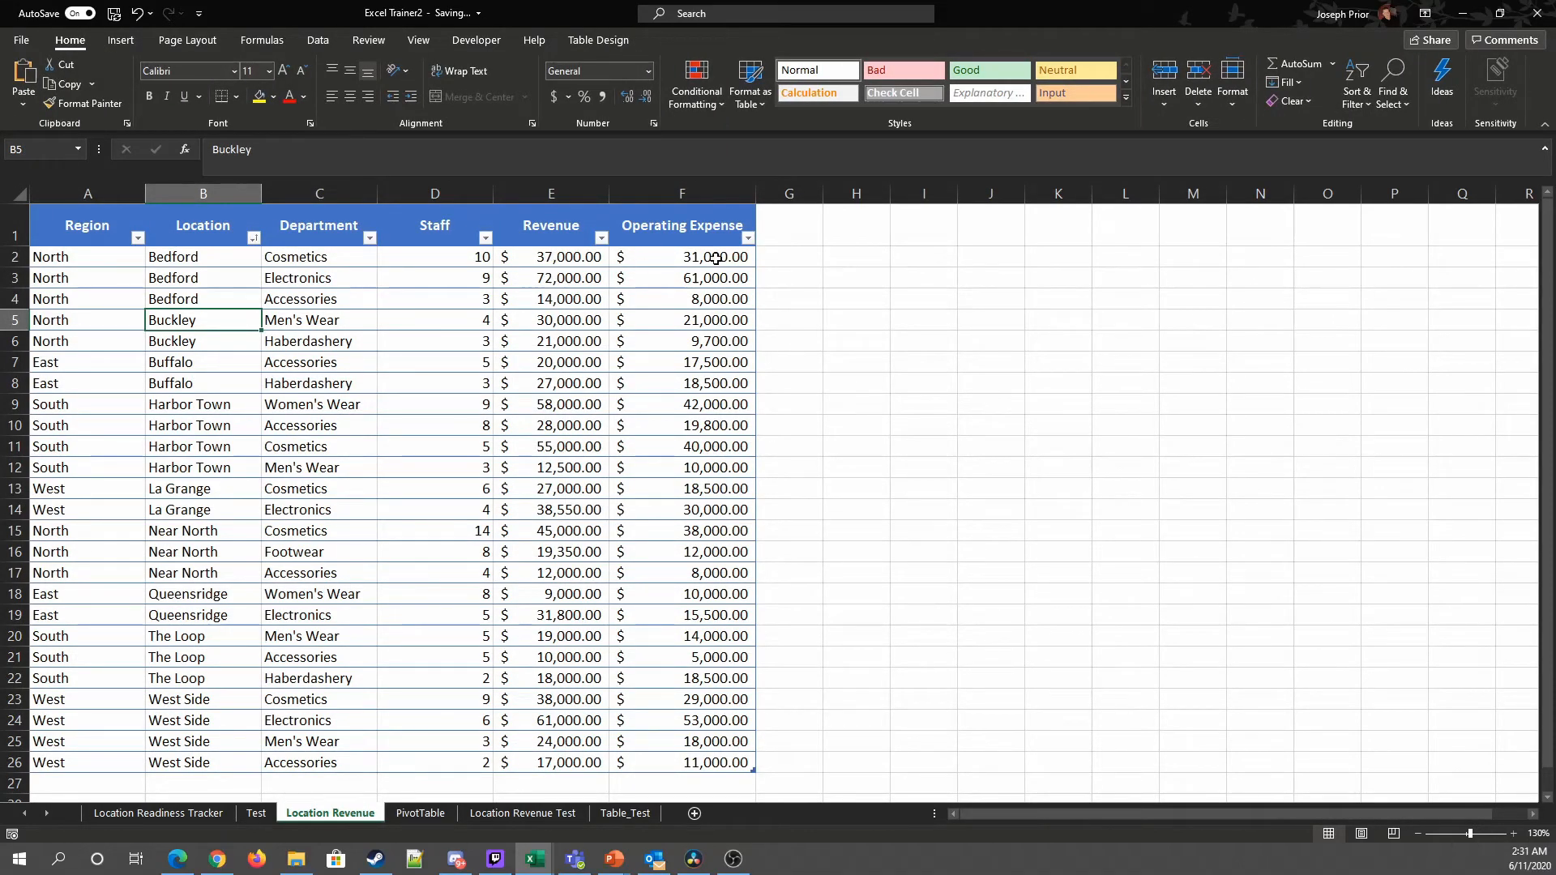
left_click(397, 813)
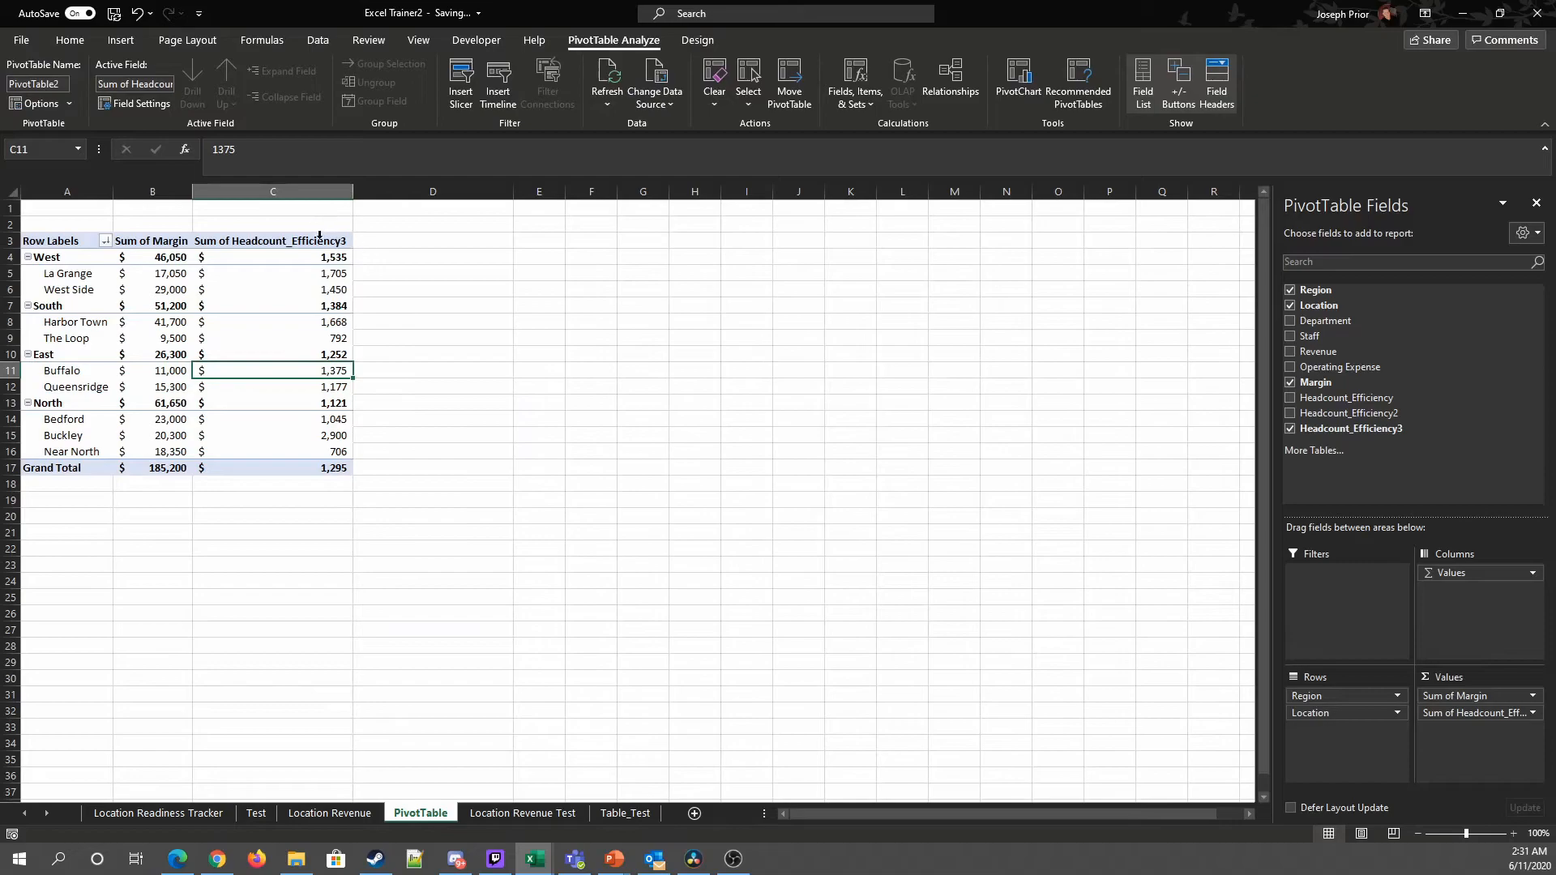
left_click(329, 812)
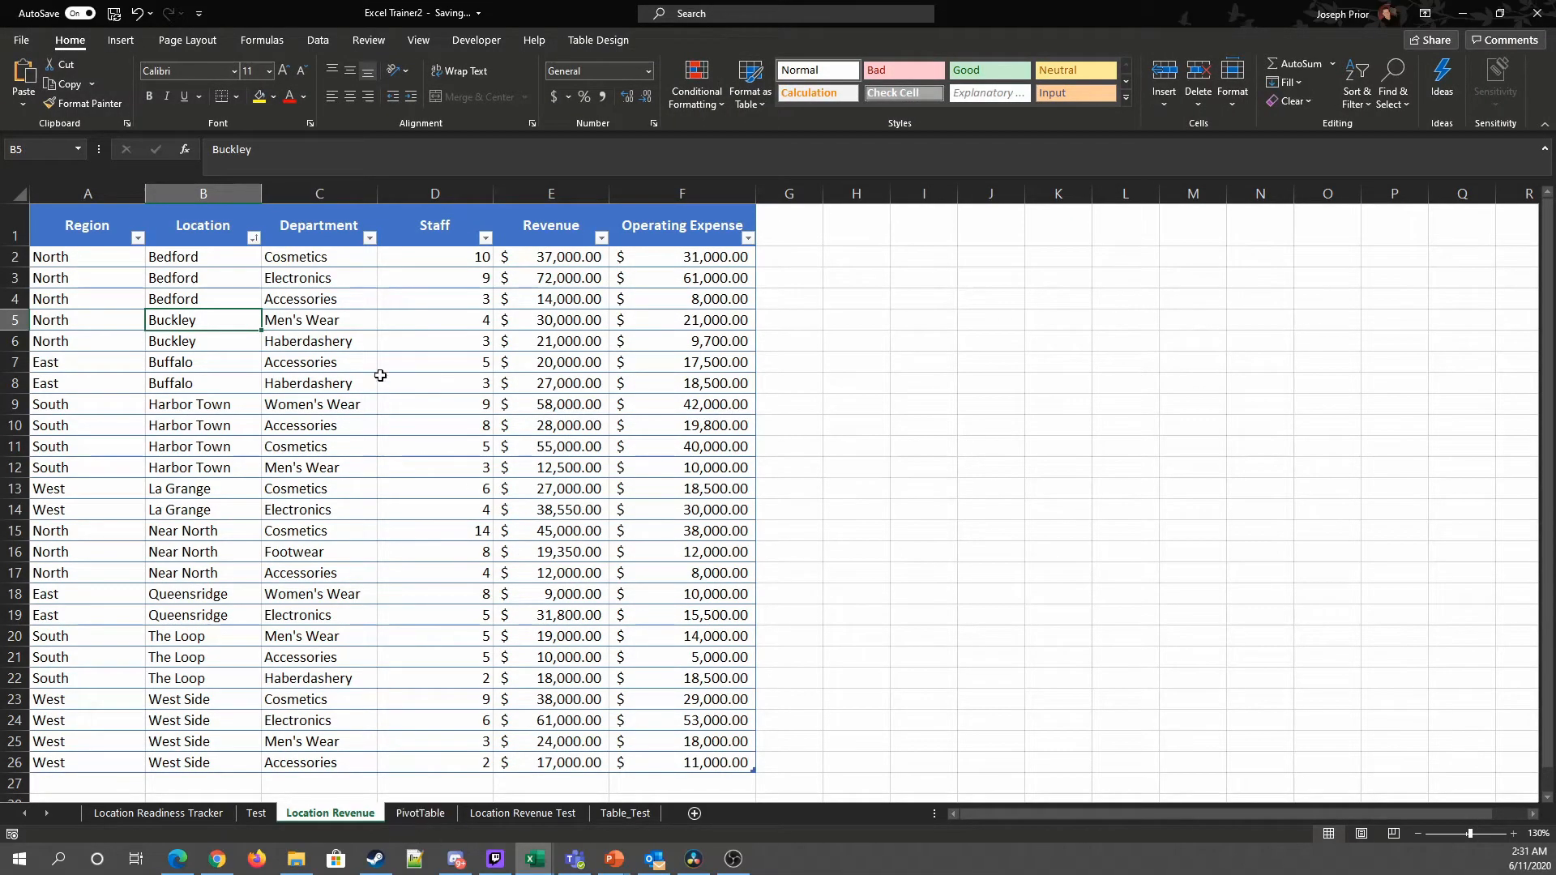
left_click_drag(450, 301, 461, 260)
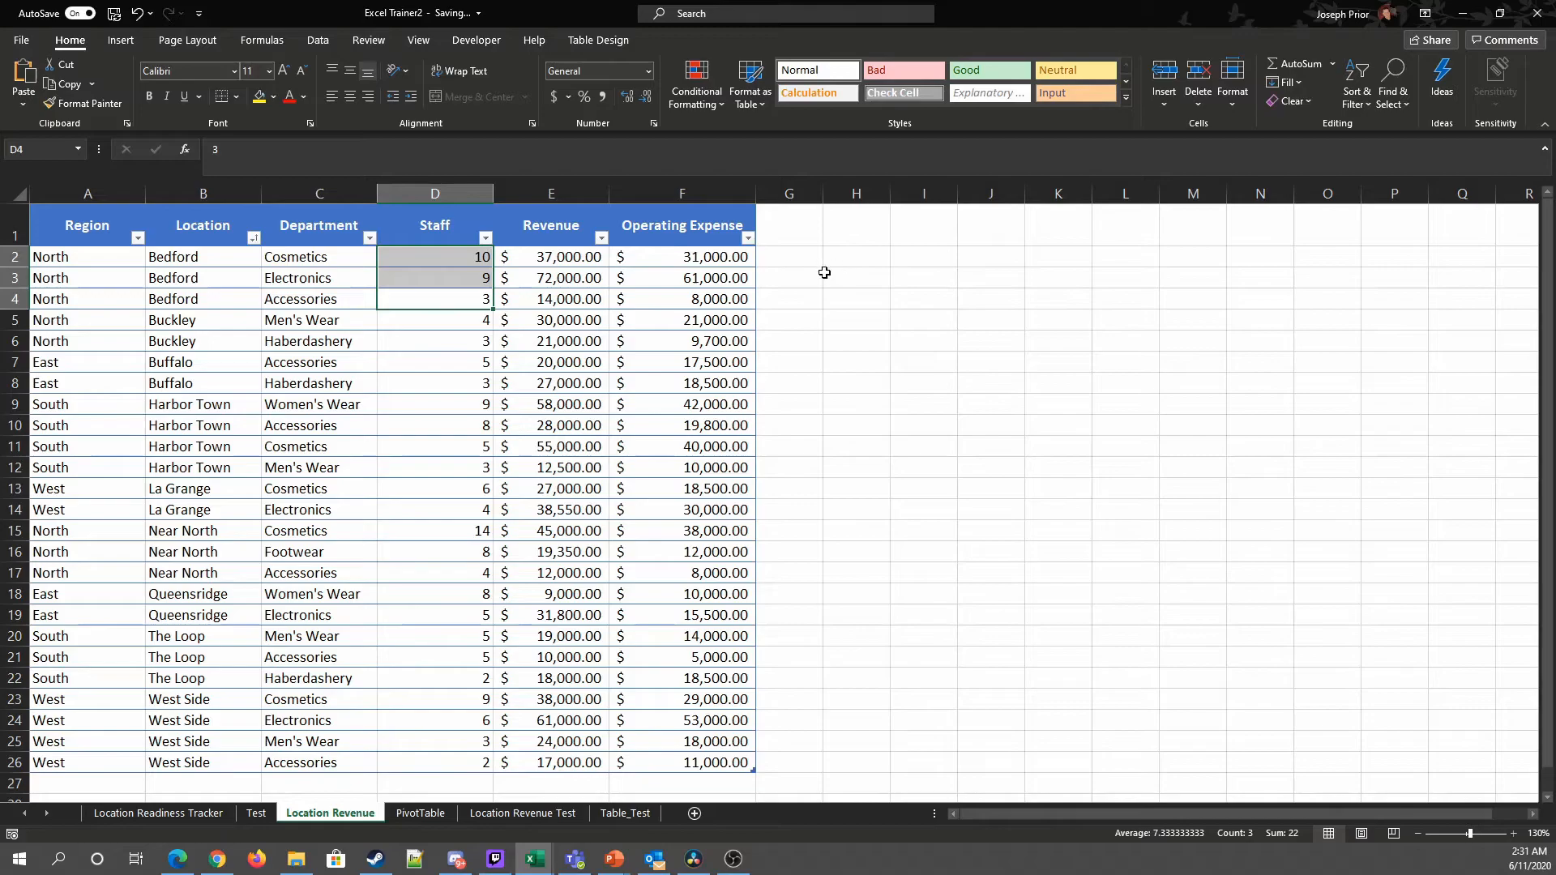
left_click(420, 812)
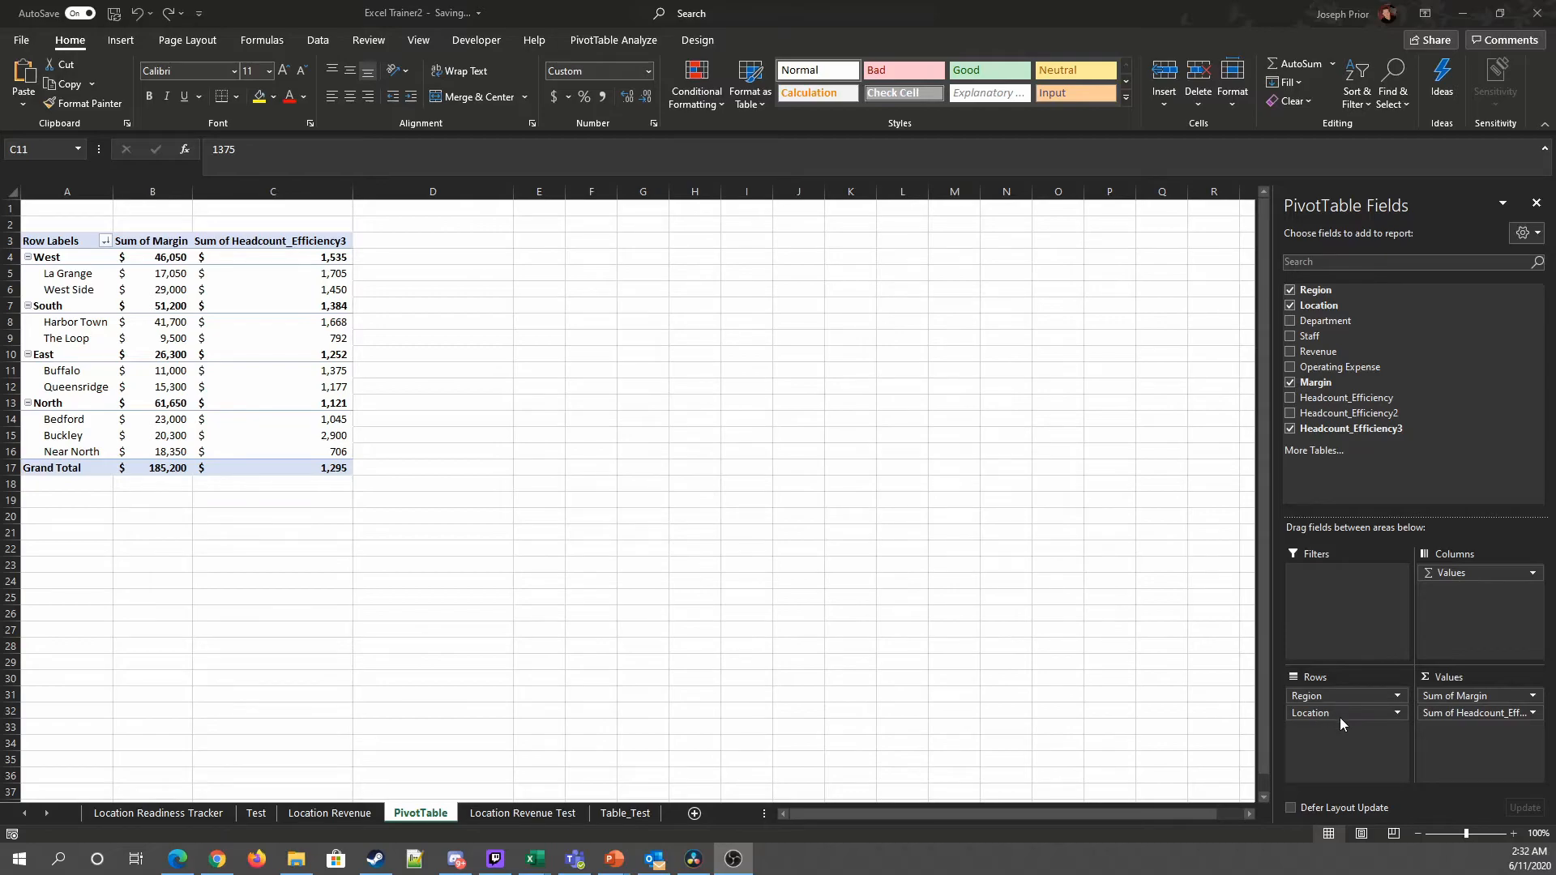
Step: Move the Region field from the rows into the report filter area
left_click_drag(1328, 696, 1321, 595)
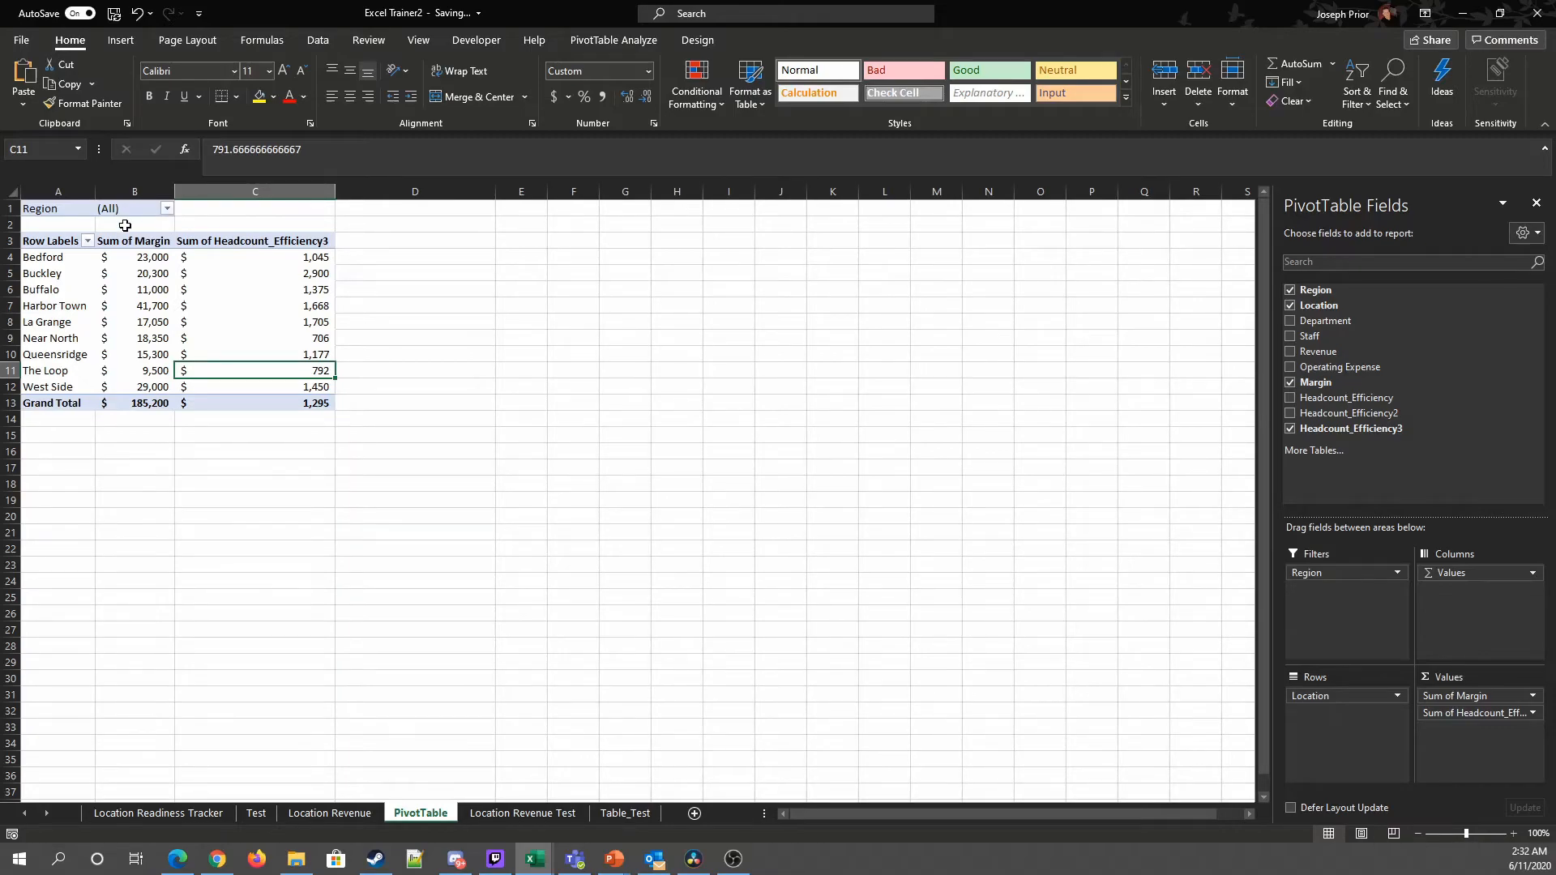
left_click(366, 812)
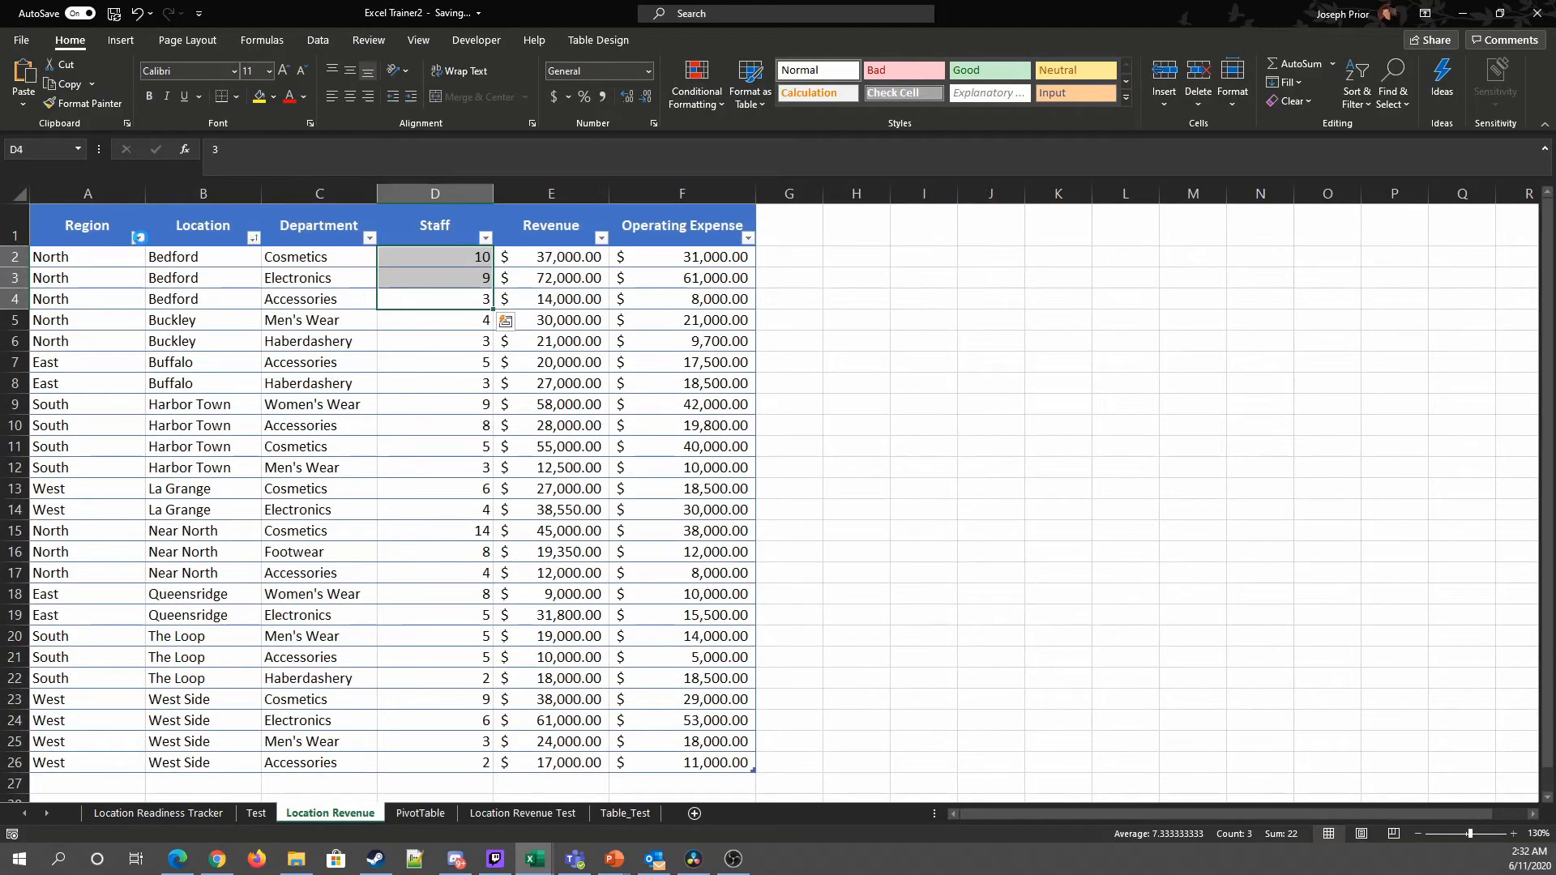
left_click(138, 238)
left_click(179, 559)
Step: Filter the PivotTable's Region to show only East and North, allowing multiple items
left_click(420, 812)
left_click(167, 209)
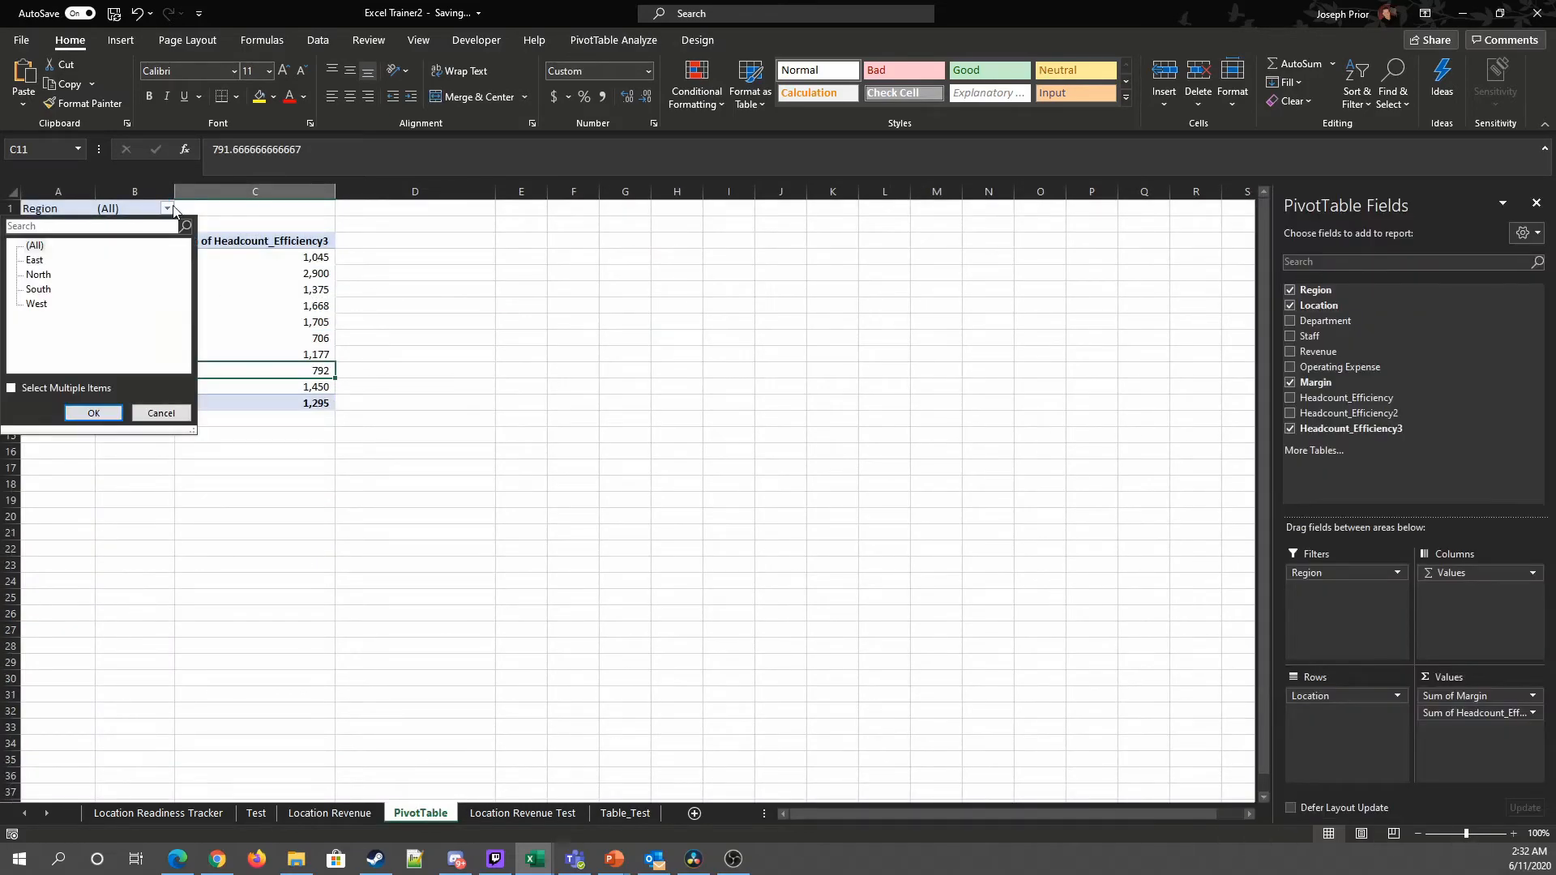
left_click(36, 260)
left_click(12, 389)
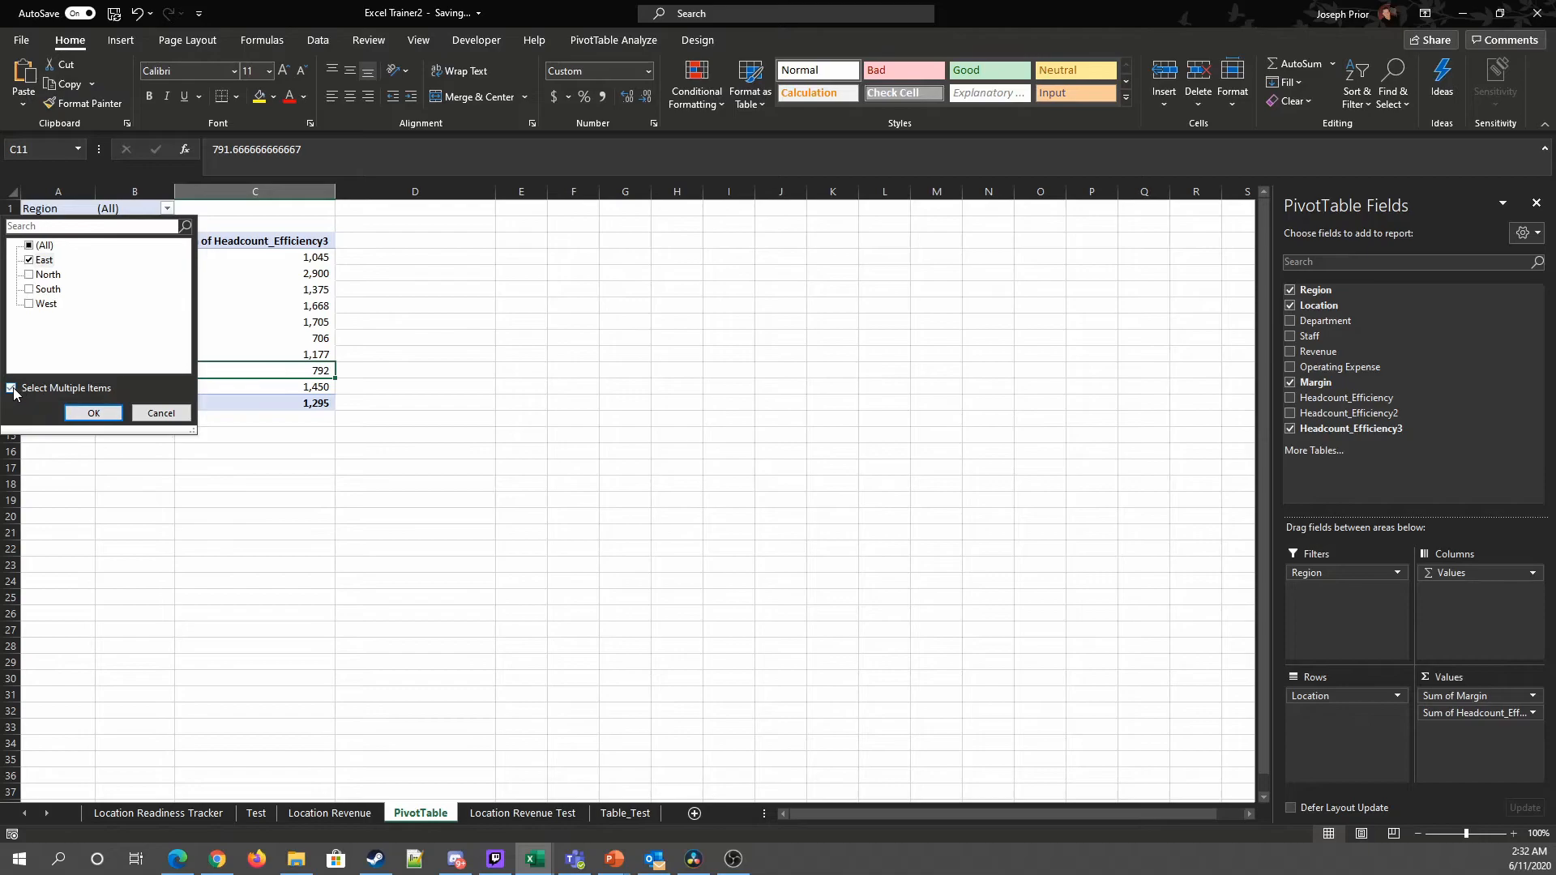
left_click(30, 275)
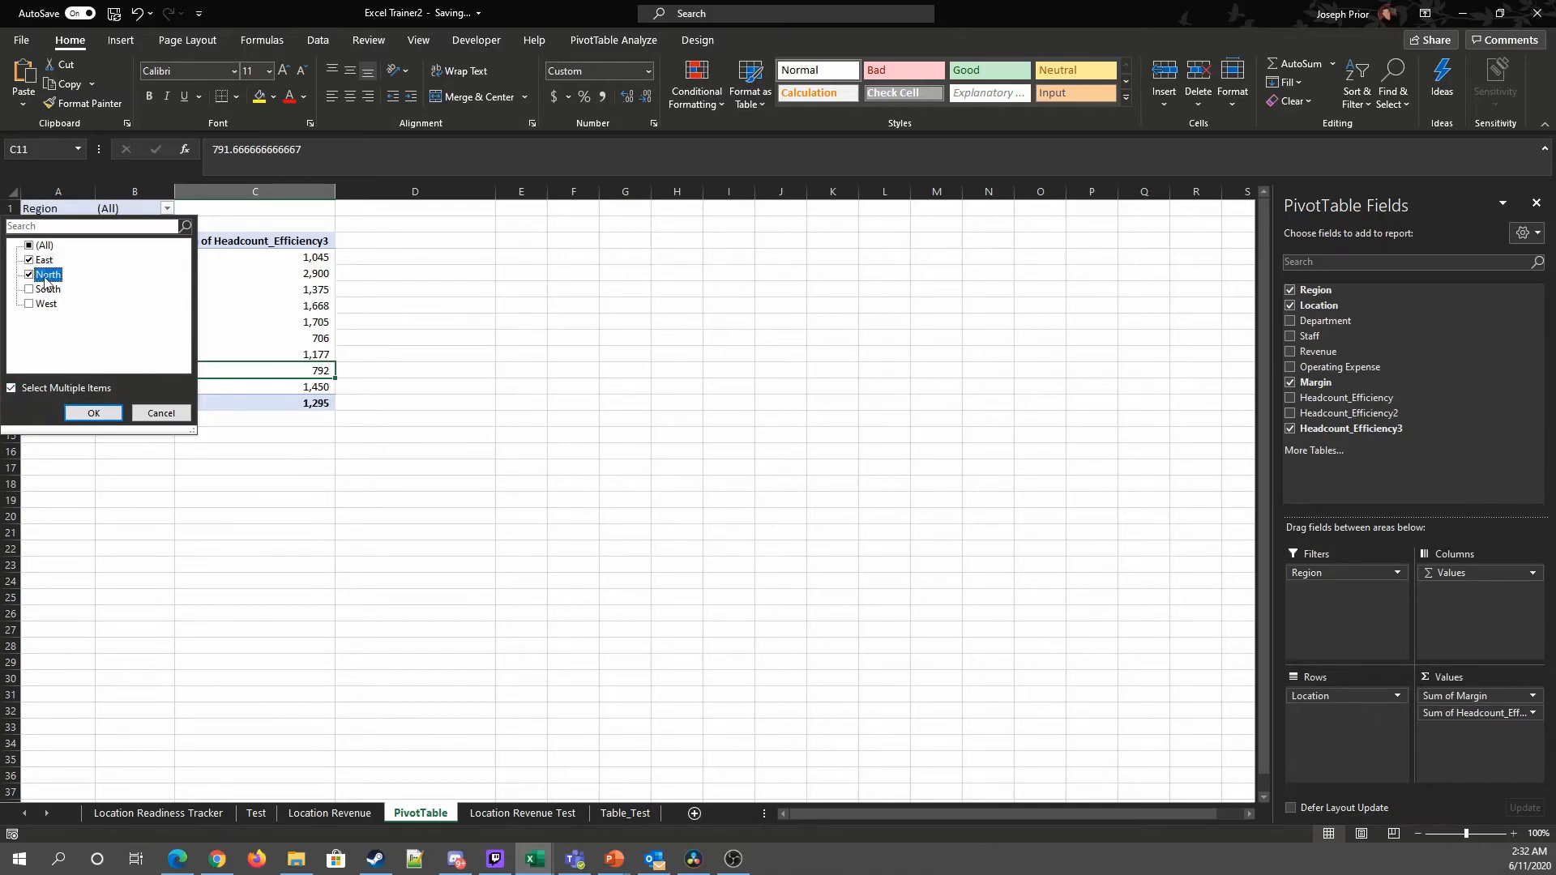
left_click(94, 413)
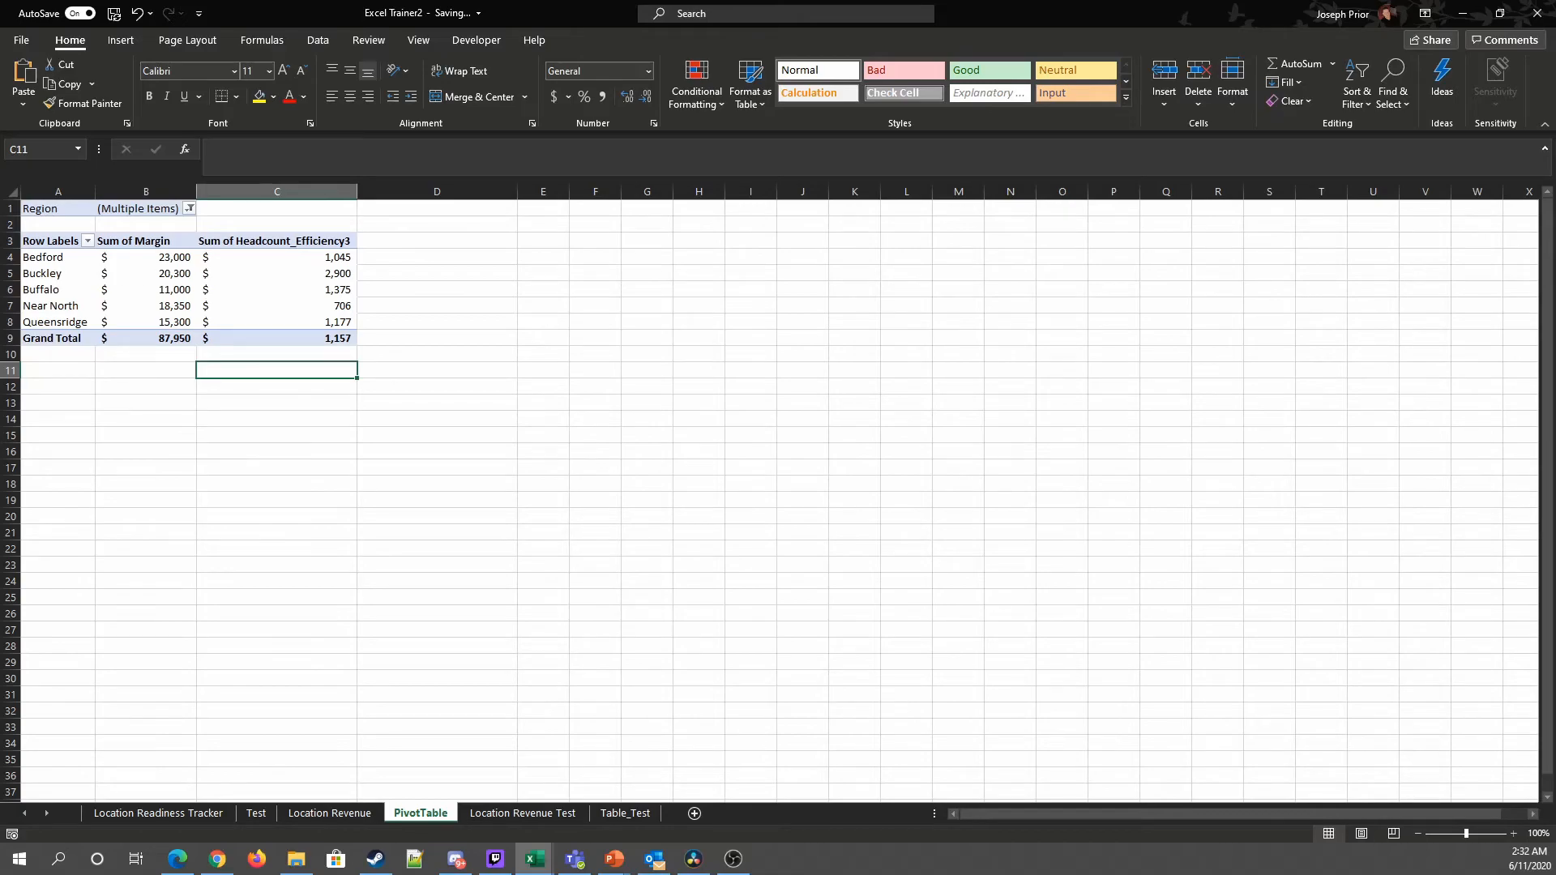
Step: Change the Region filter to show only South
left_click(189, 208)
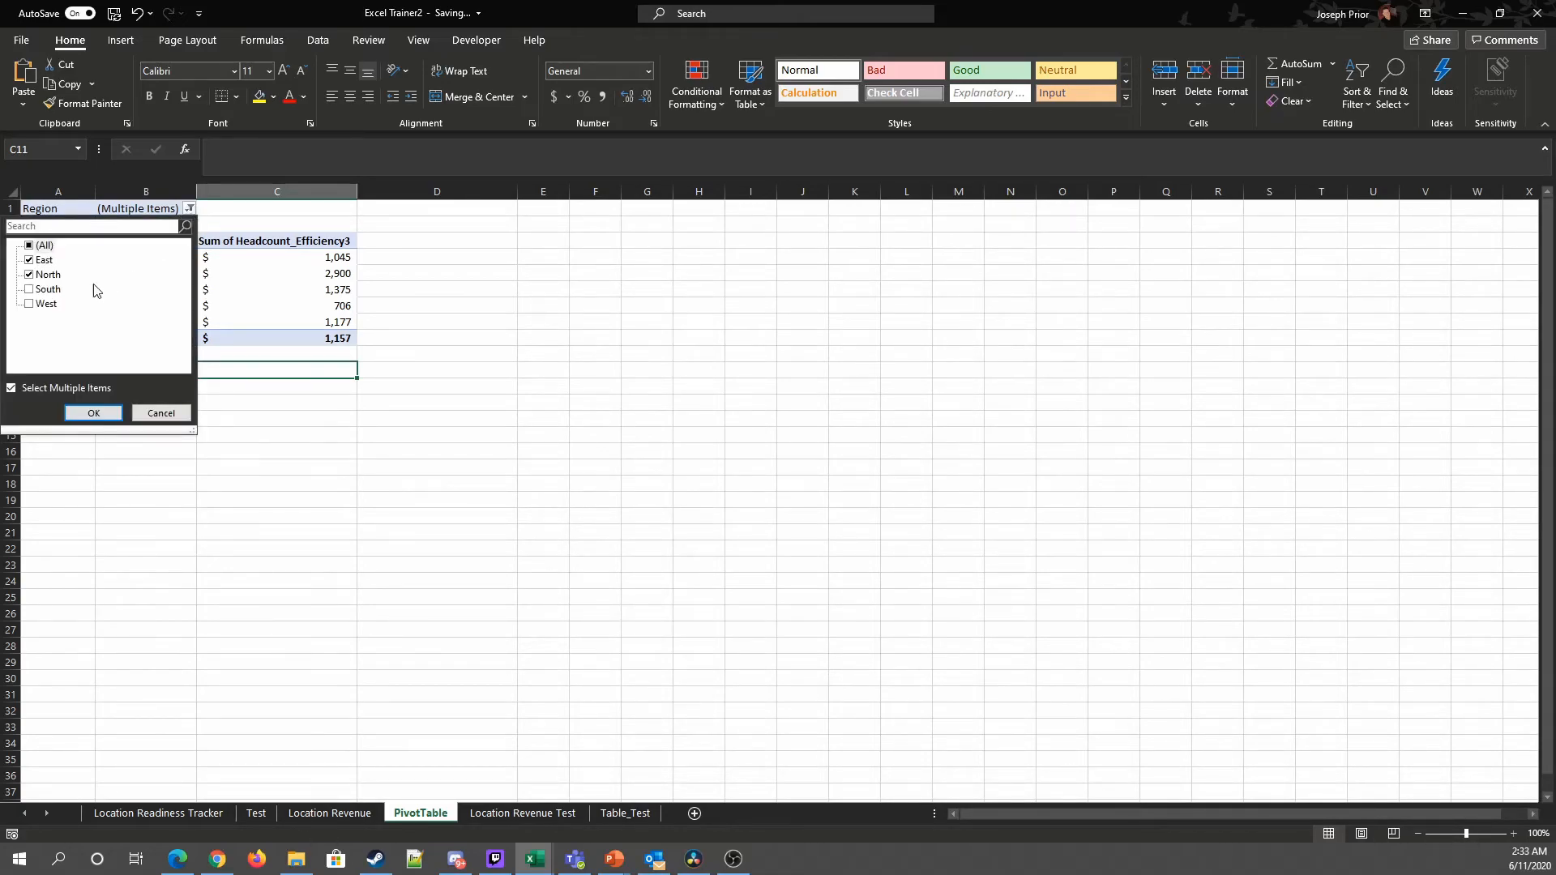
left_click(30, 274)
left_click(33, 260)
left_click(30, 289)
left_click(83, 412)
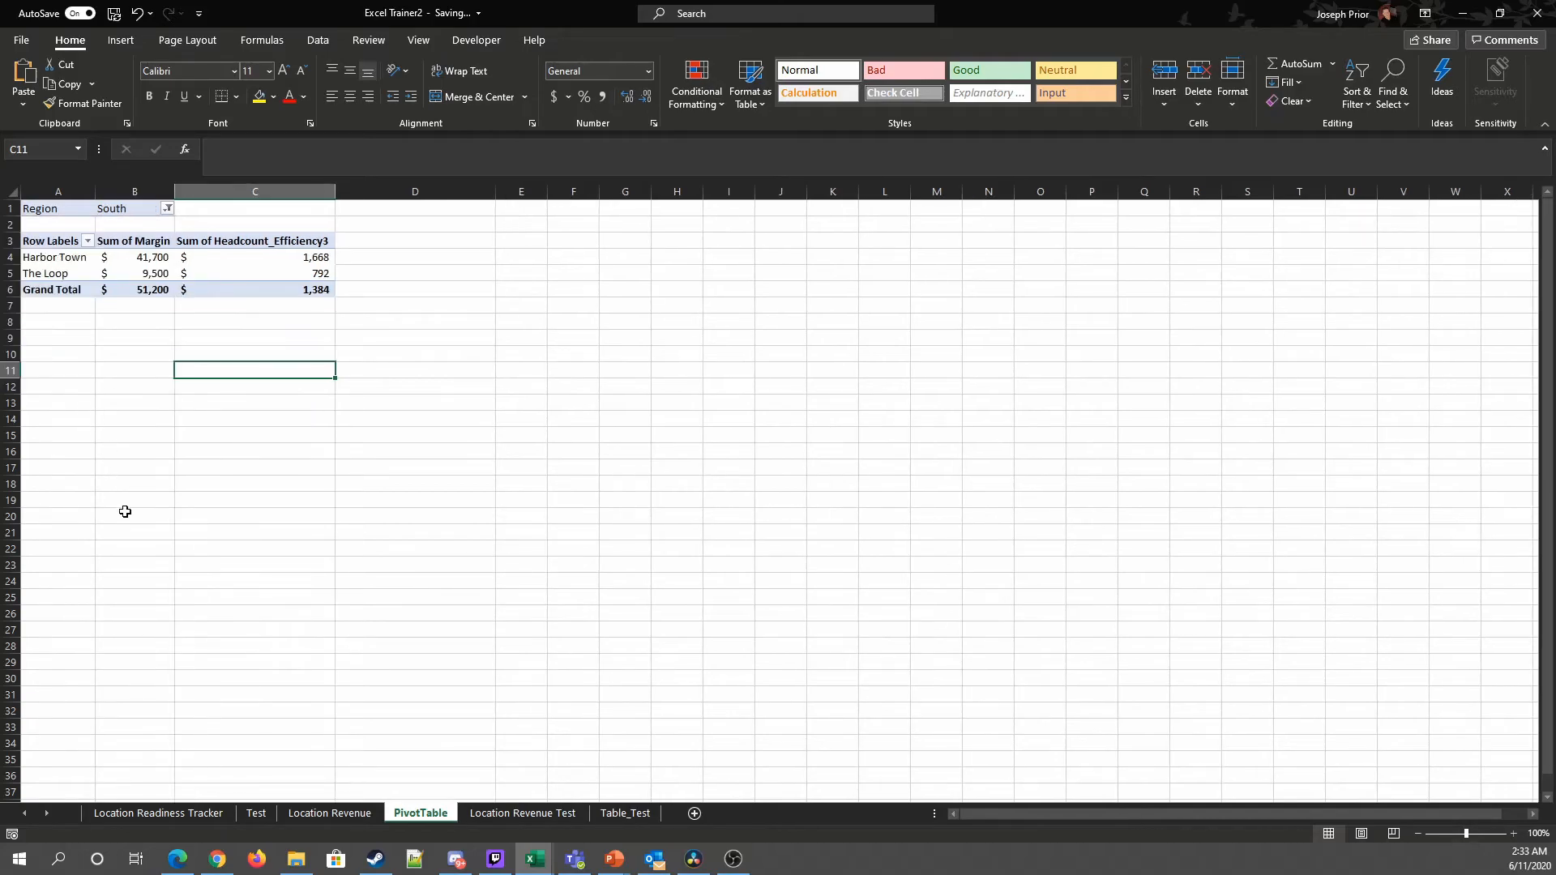
Step: Clear the Region filter to all regions and move Region back into the rows as the outer level
left_click(167, 209)
left_click(30, 244)
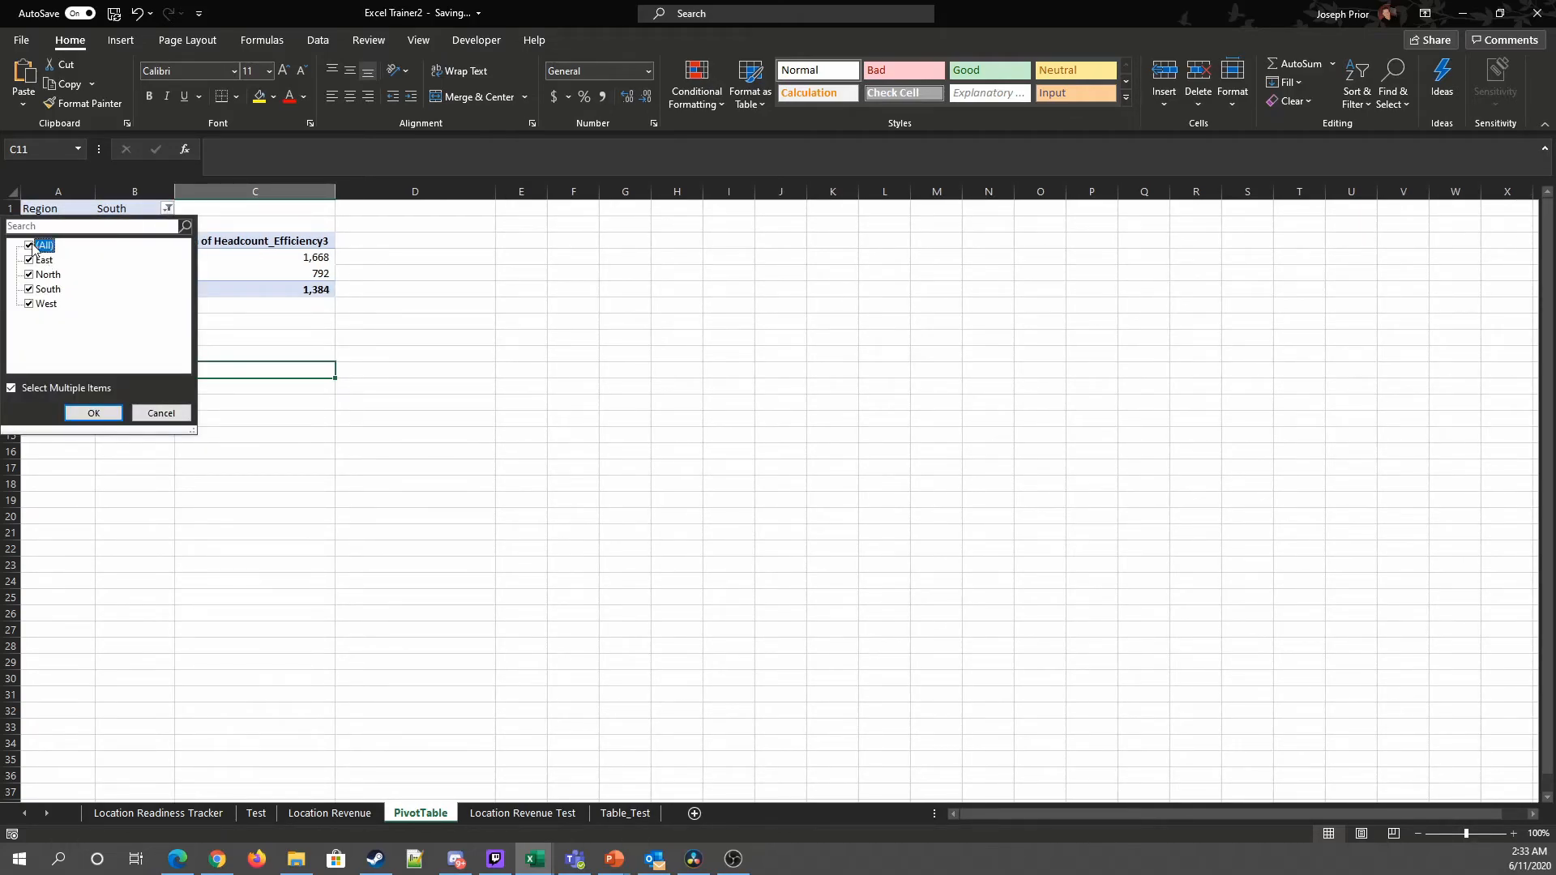
left_click(90, 414)
left_click(190, 306)
left_click_drag(1324, 572, 1322, 752)
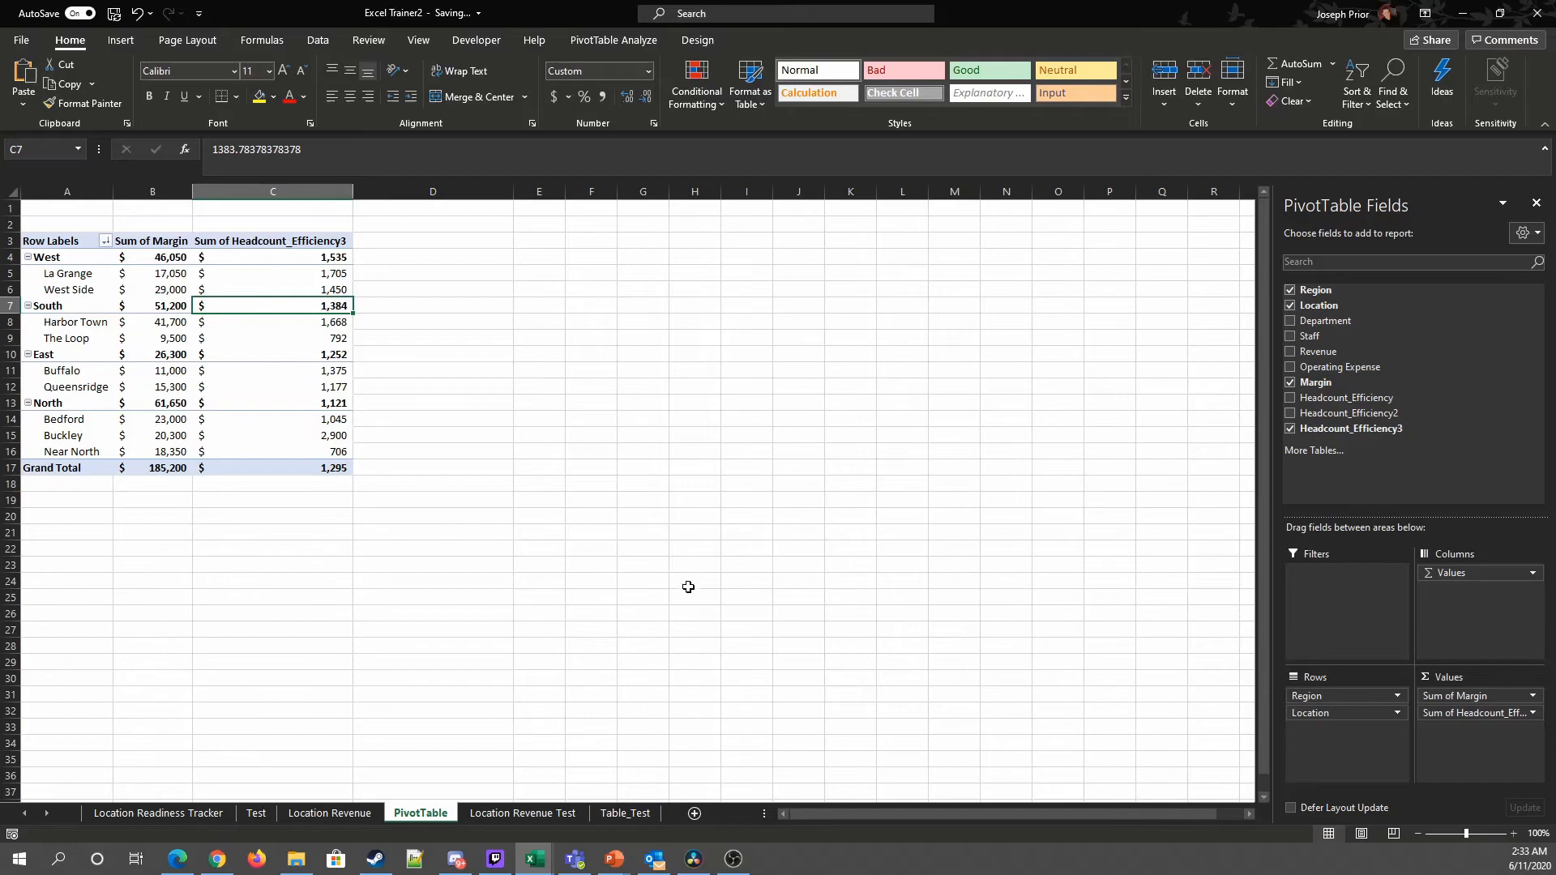
Step: Add Department as a report filter and filter it to Electronics only
left_click_drag(1326, 321, 1354, 606)
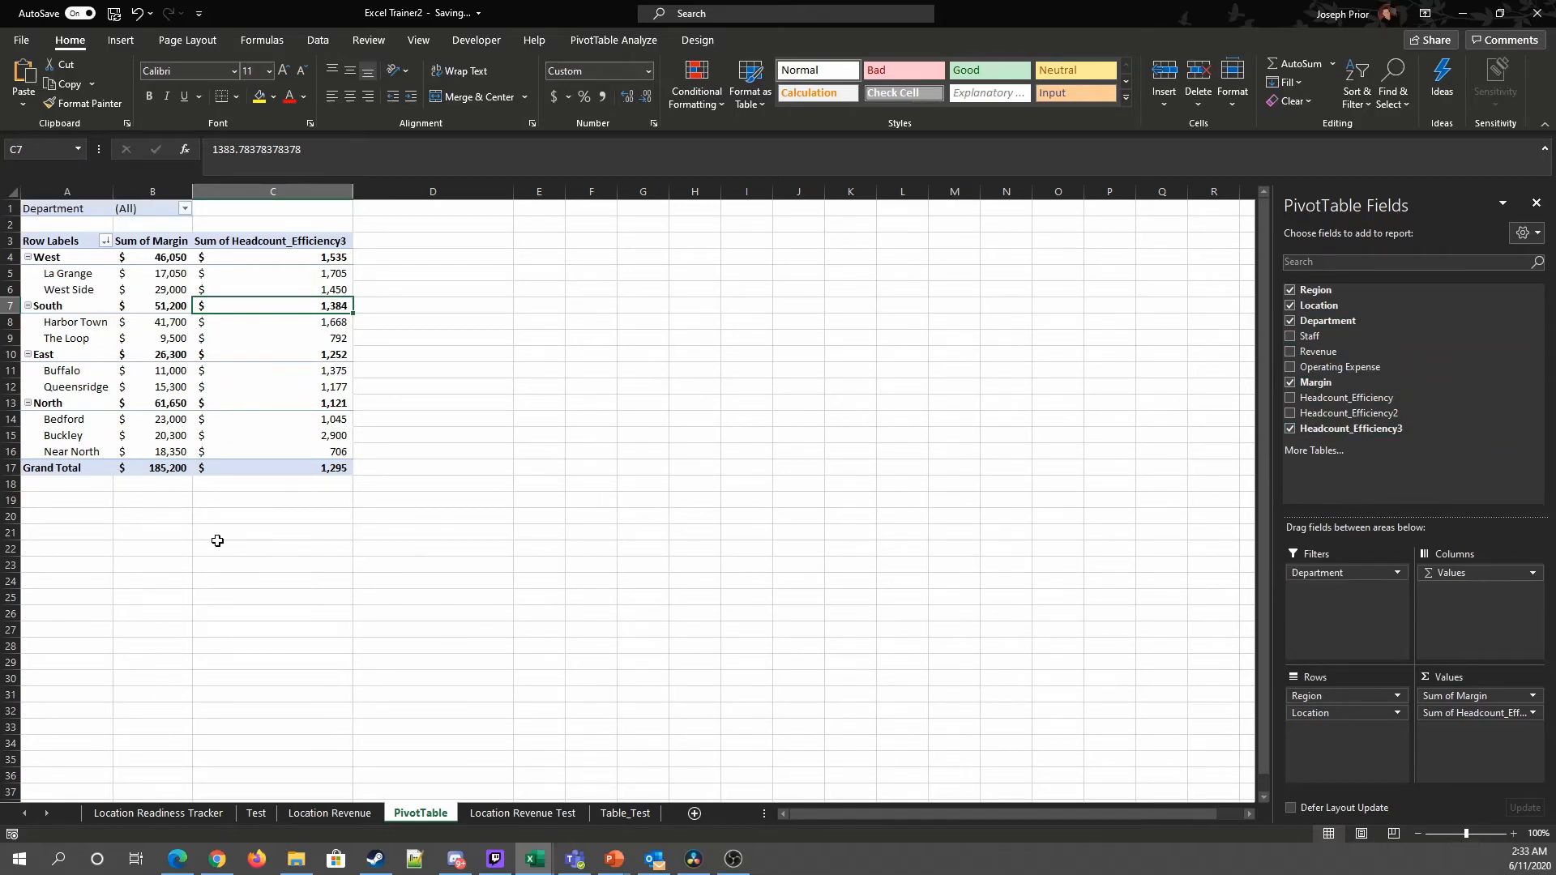
left_click(185, 209)
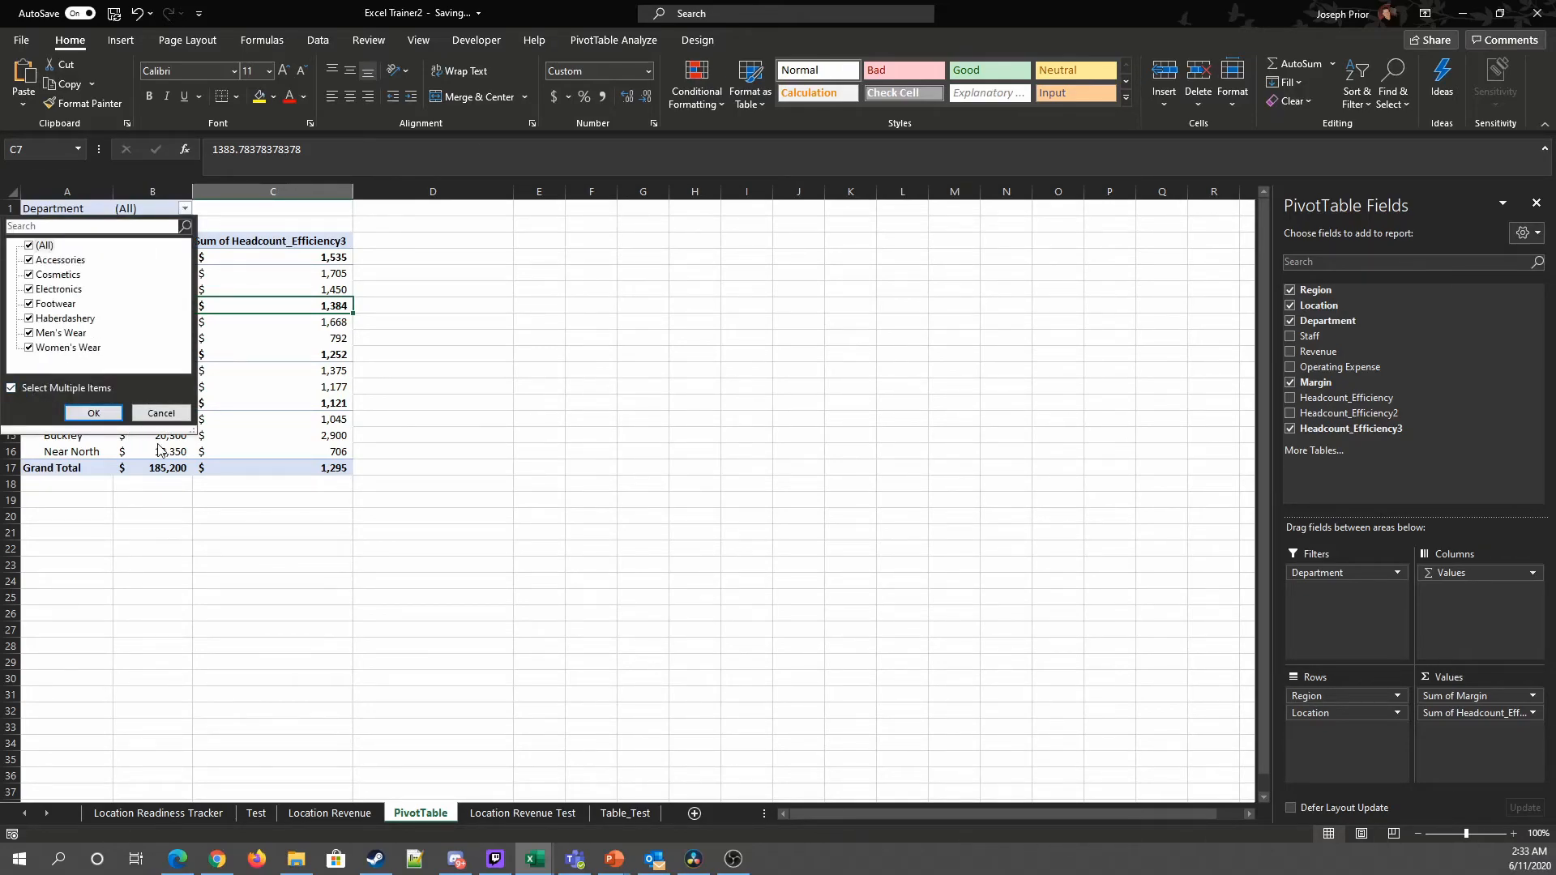
left_click(29, 246)
left_click(32, 291)
left_click(92, 414)
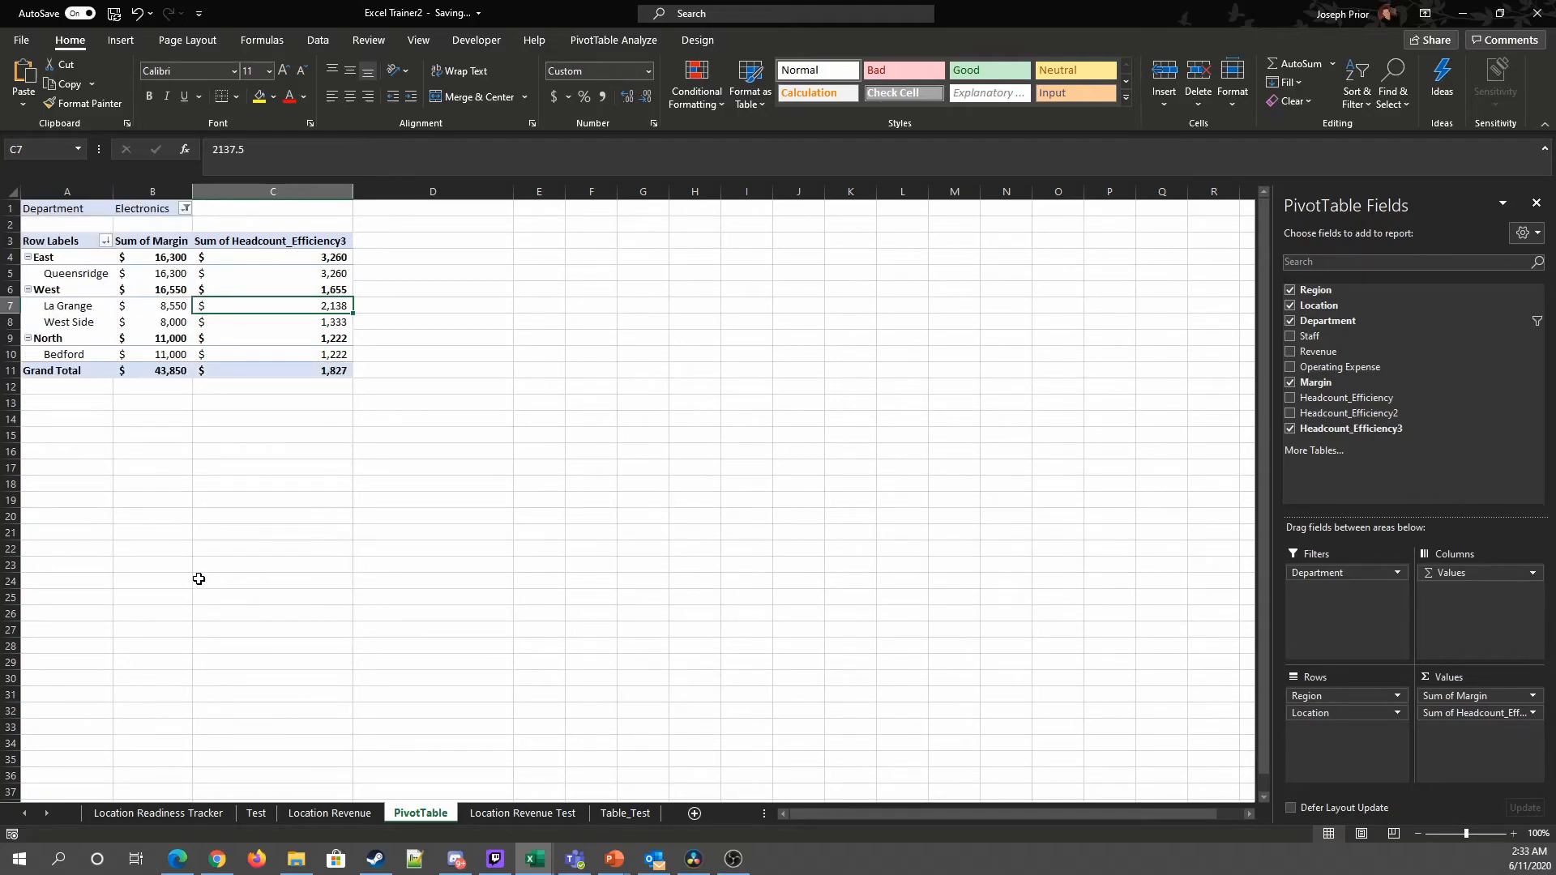
Step: Change the Department filter to show only Haberdashery
left_click(185, 209)
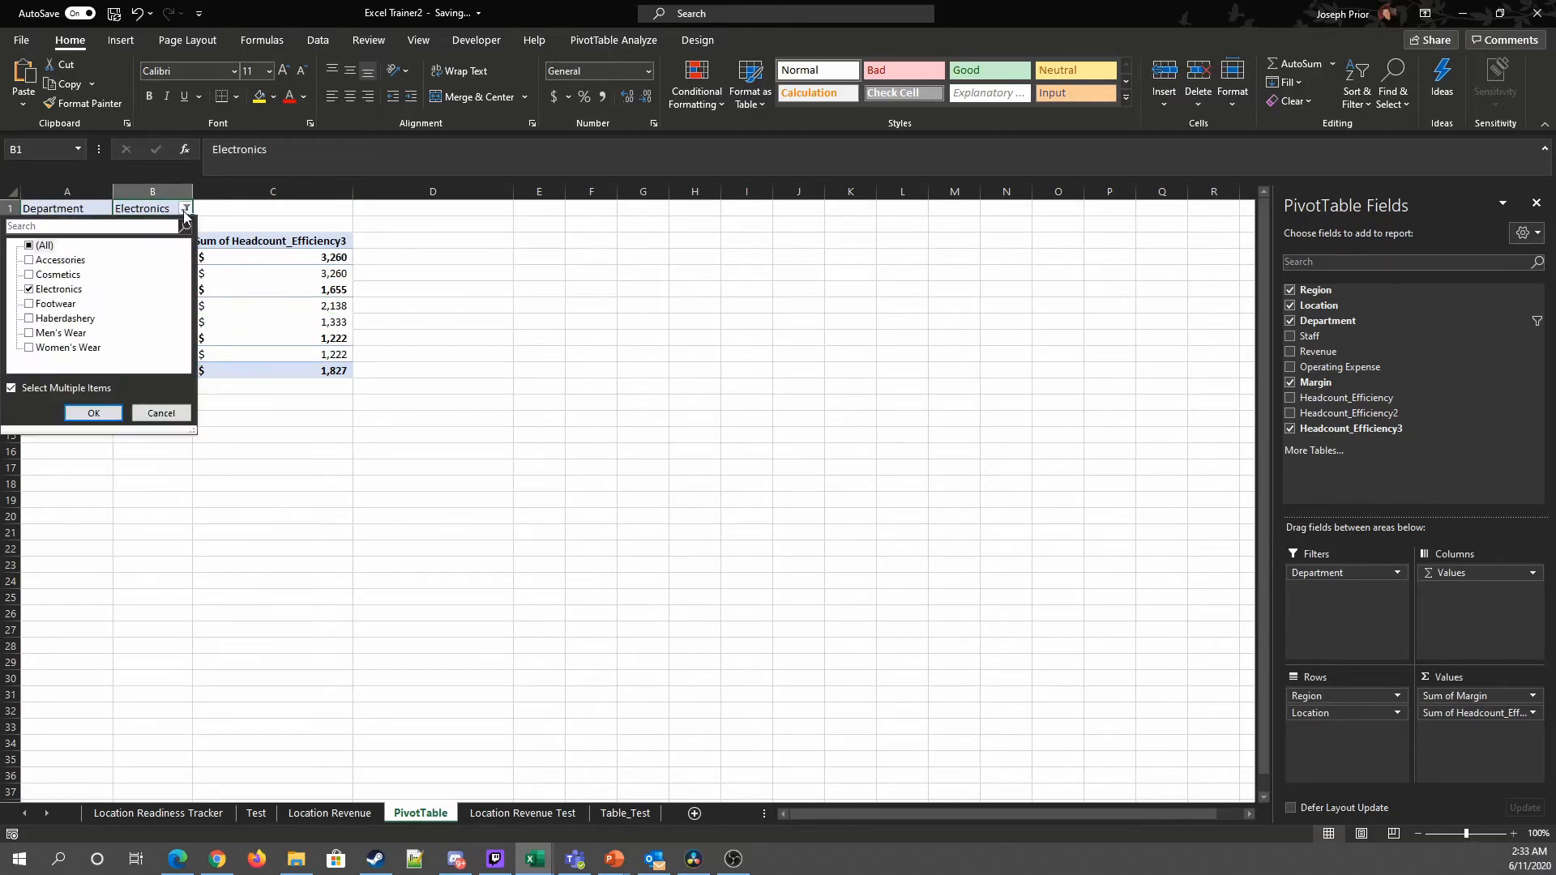
left_click(30, 290)
left_click(31, 319)
left_click(91, 412)
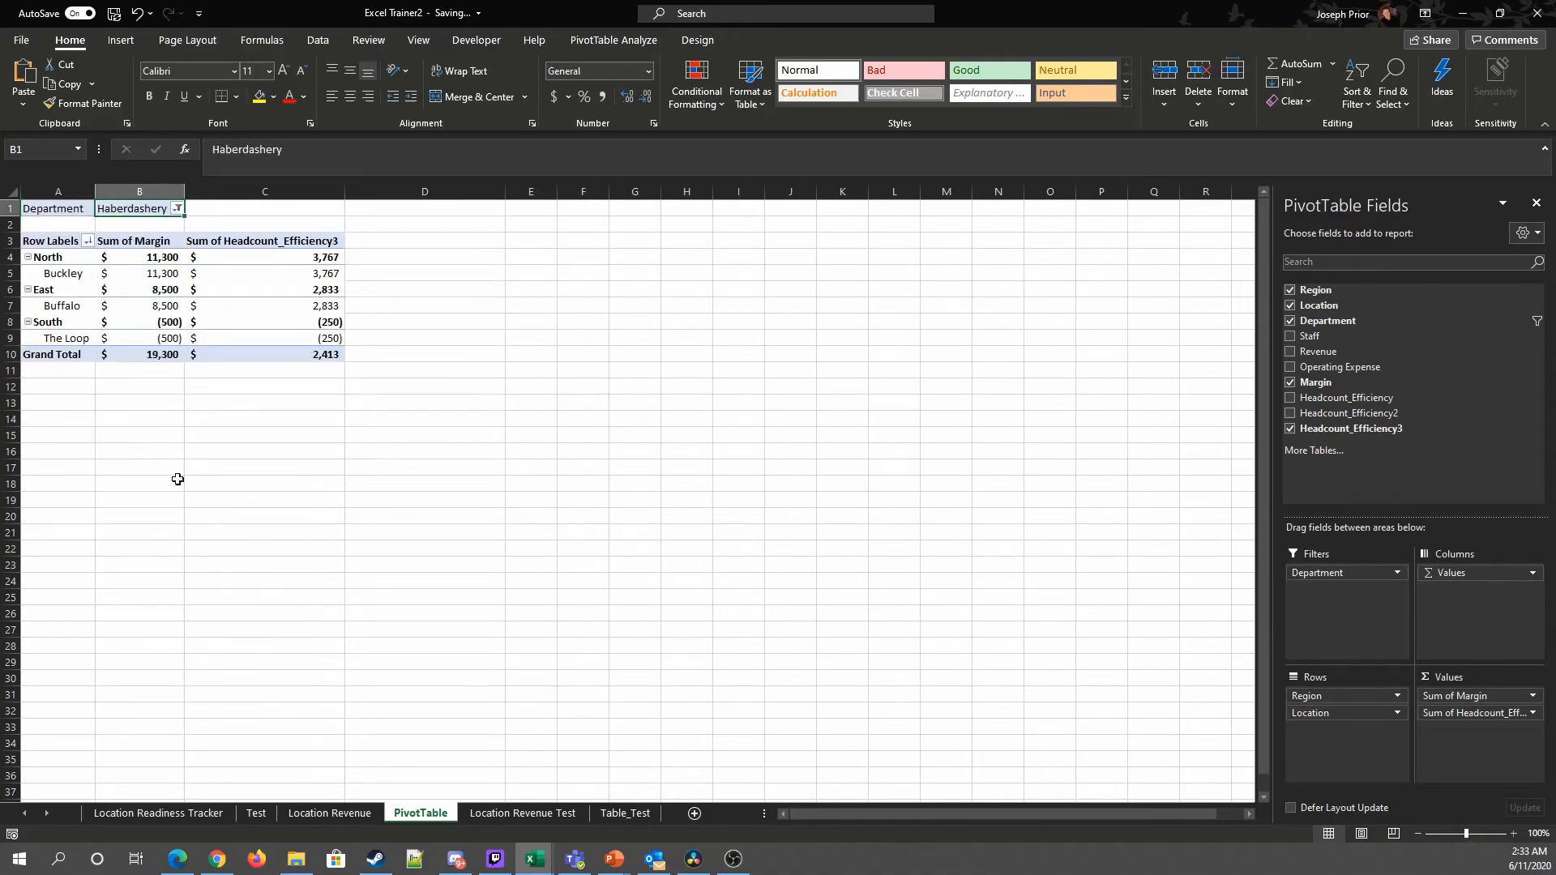
Step: Clear the Department filter to show all departments
mouse_move(163, 339)
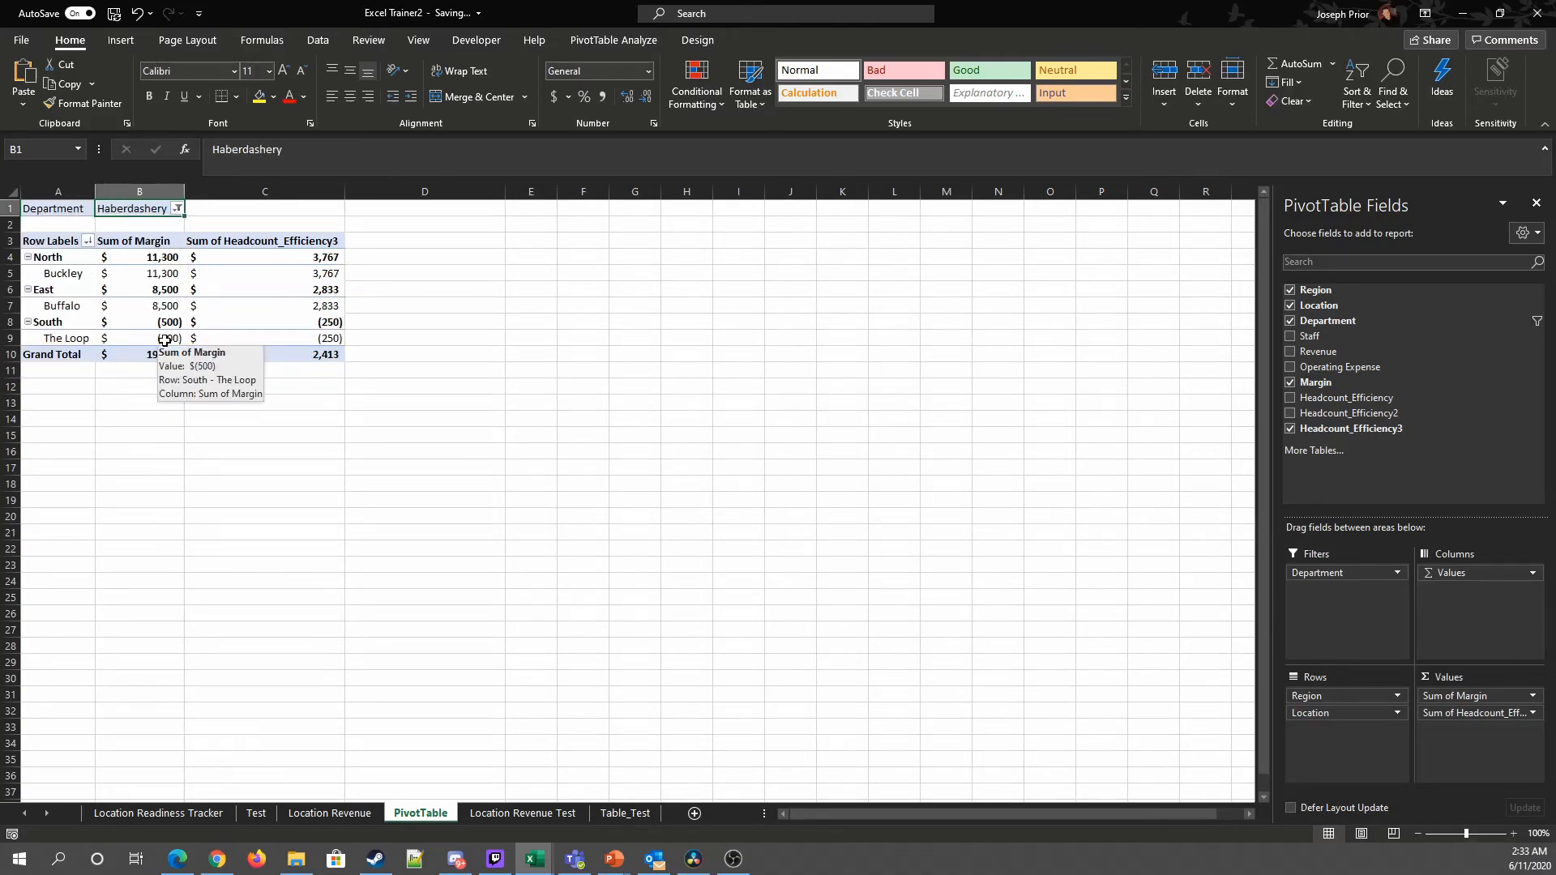
left_click(176, 209)
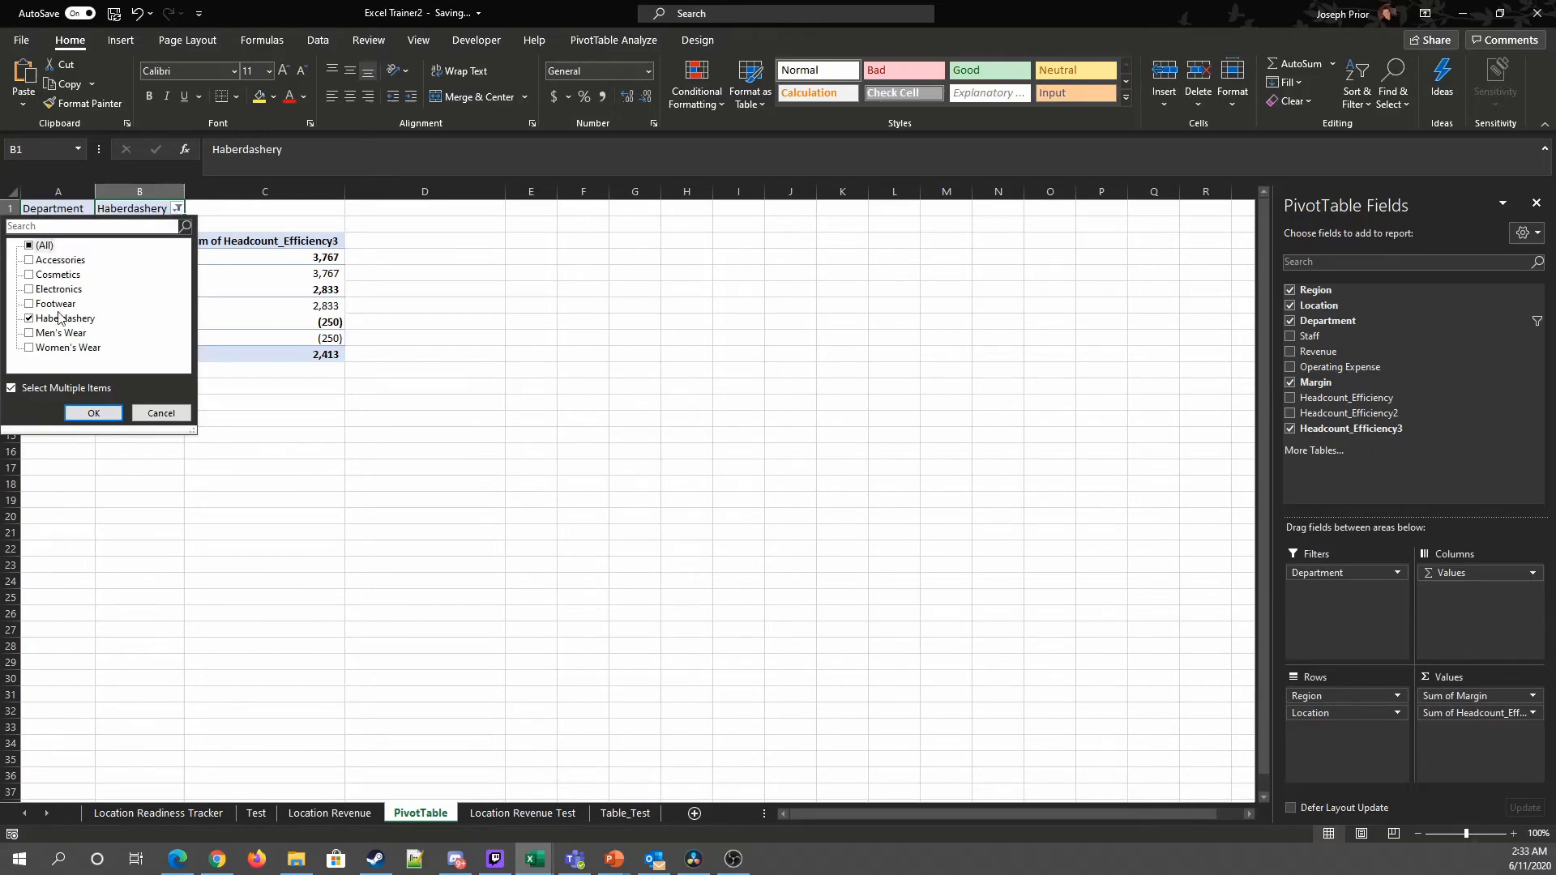
left_click(32, 245)
left_click(92, 412)
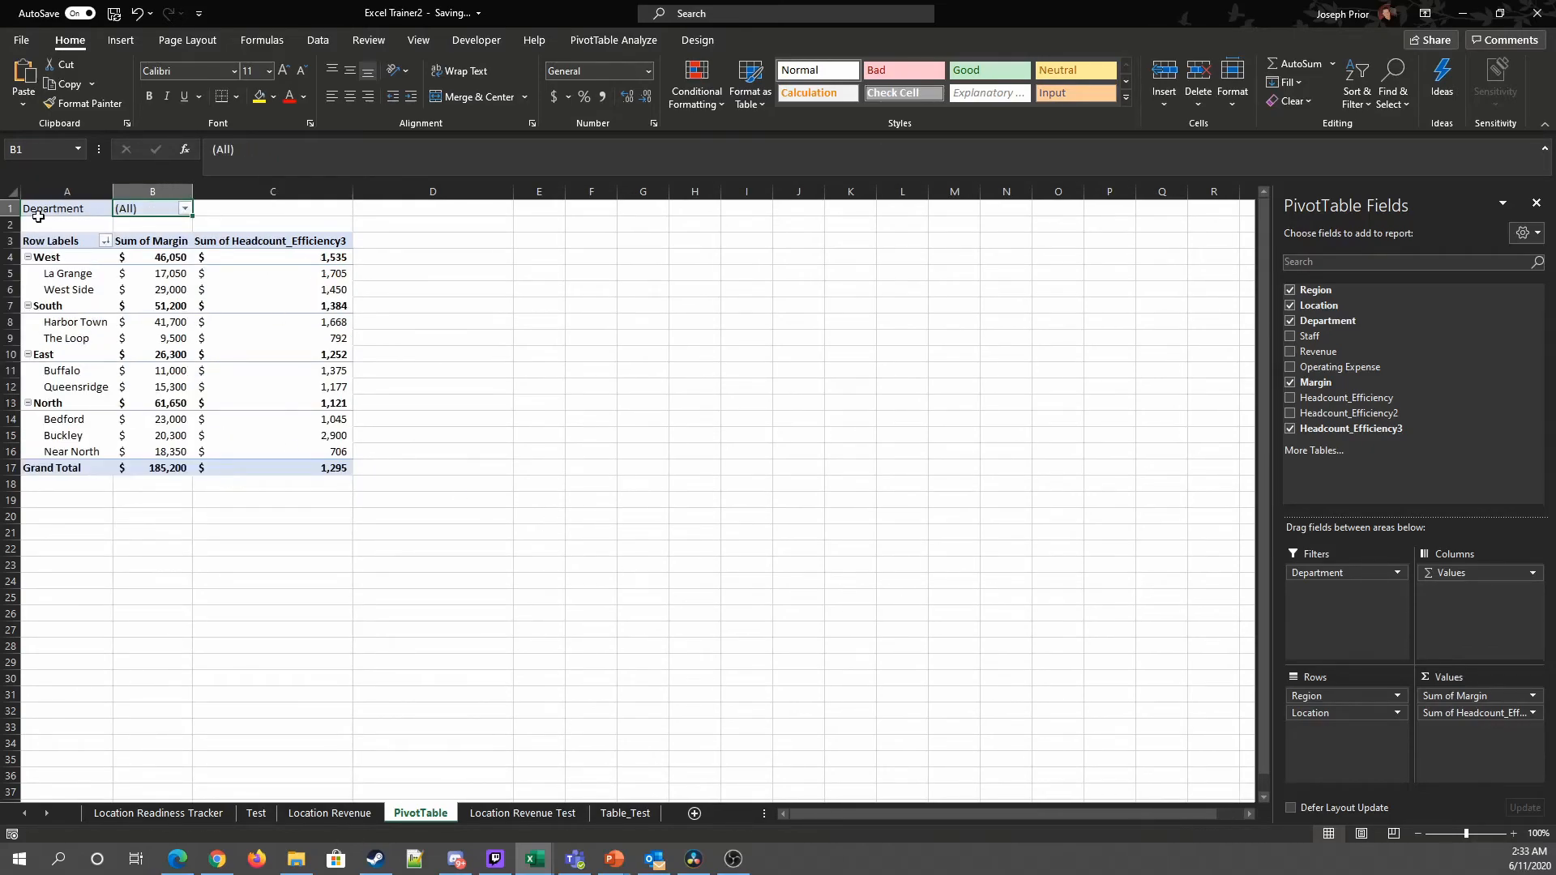
Step: Remove the Department field from the filters area
left_click(330, 812)
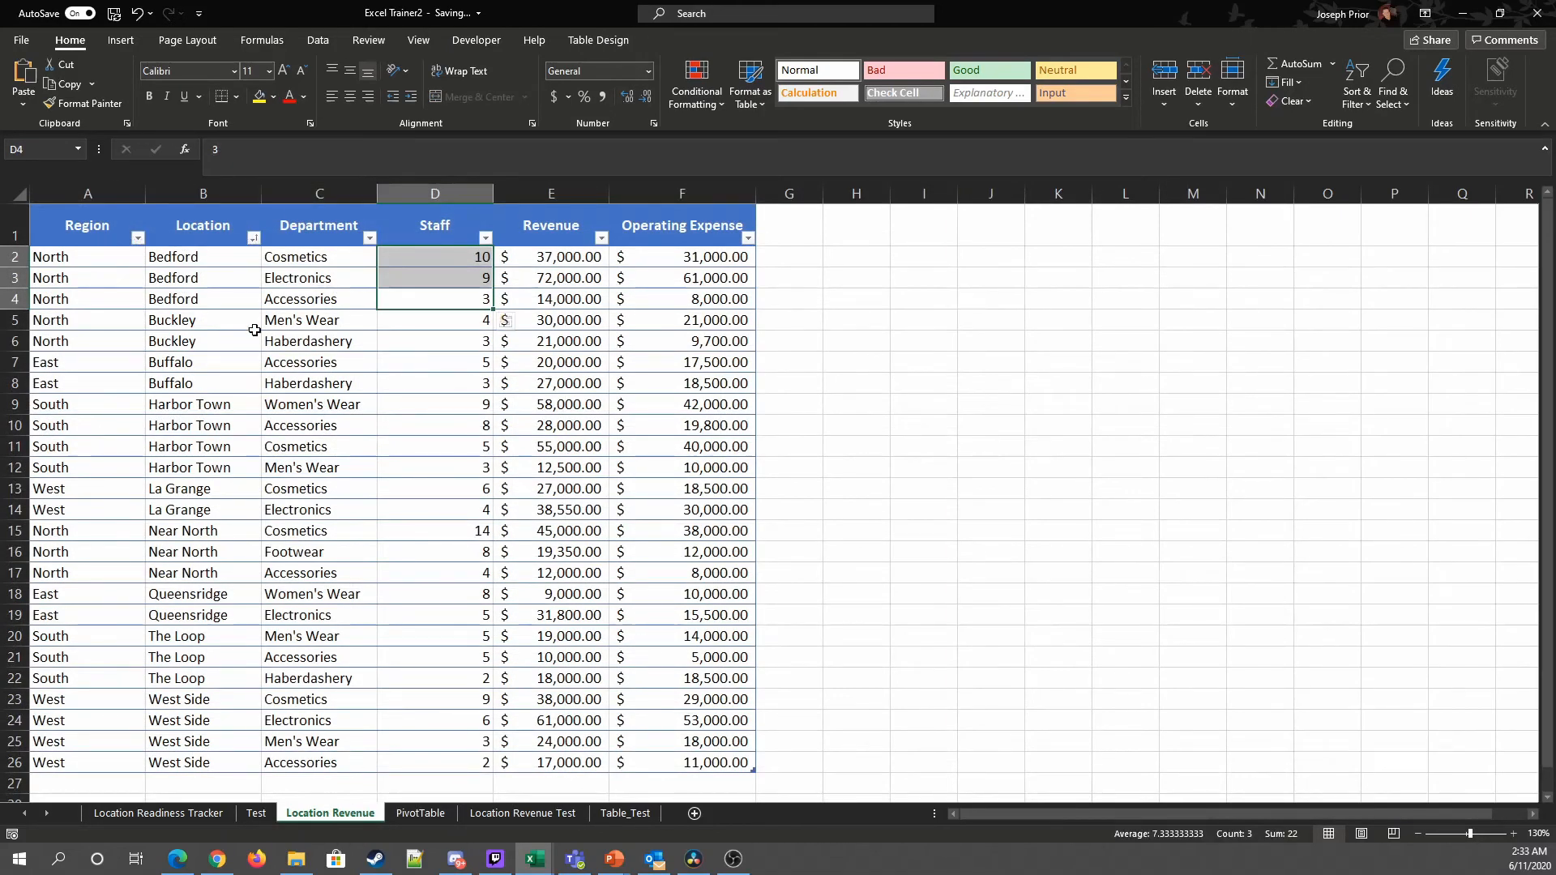
left_click(420, 815)
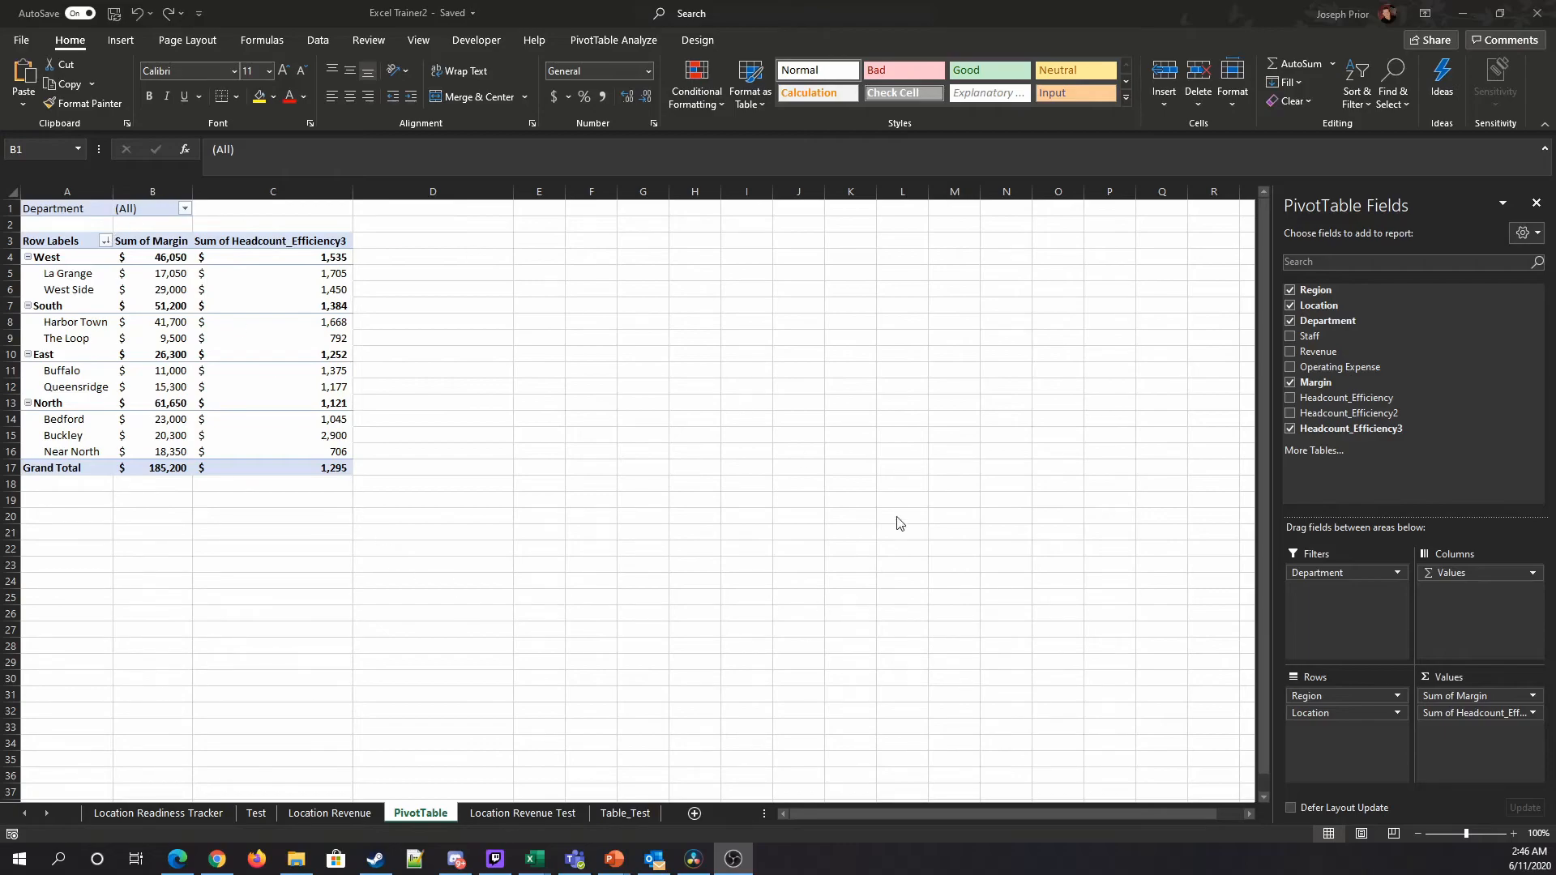
left_click(1318, 577)
left_click_drag(1318, 577, 1208, 649)
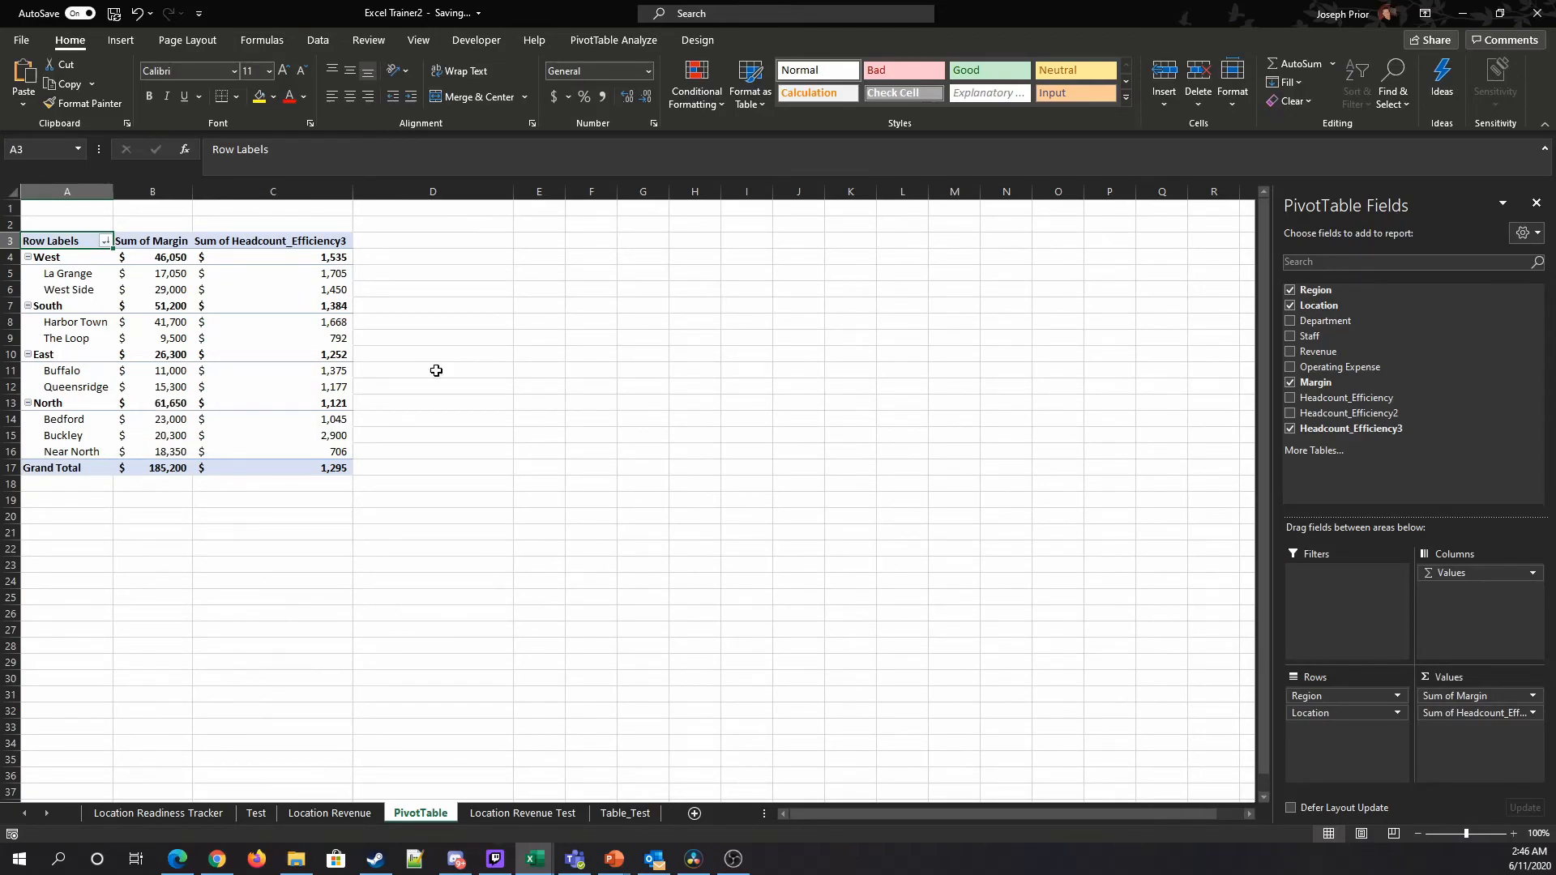
Step: Drill down into La Grange's Headcount_Efficiency3 value to list its source records on a new sheet
left_click(331, 273)
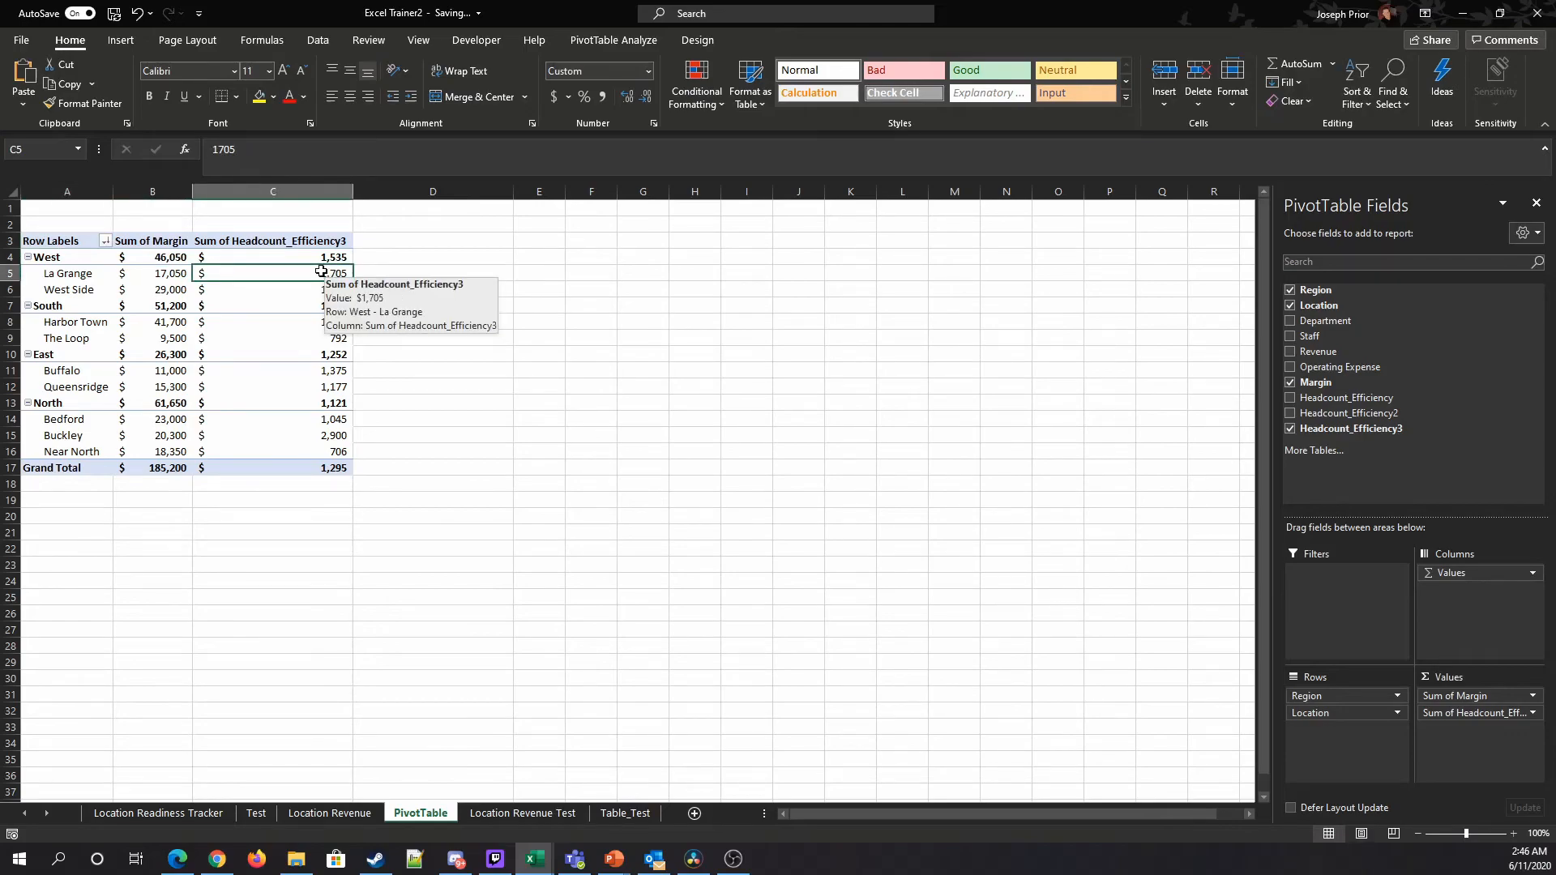
double_click(321, 271)
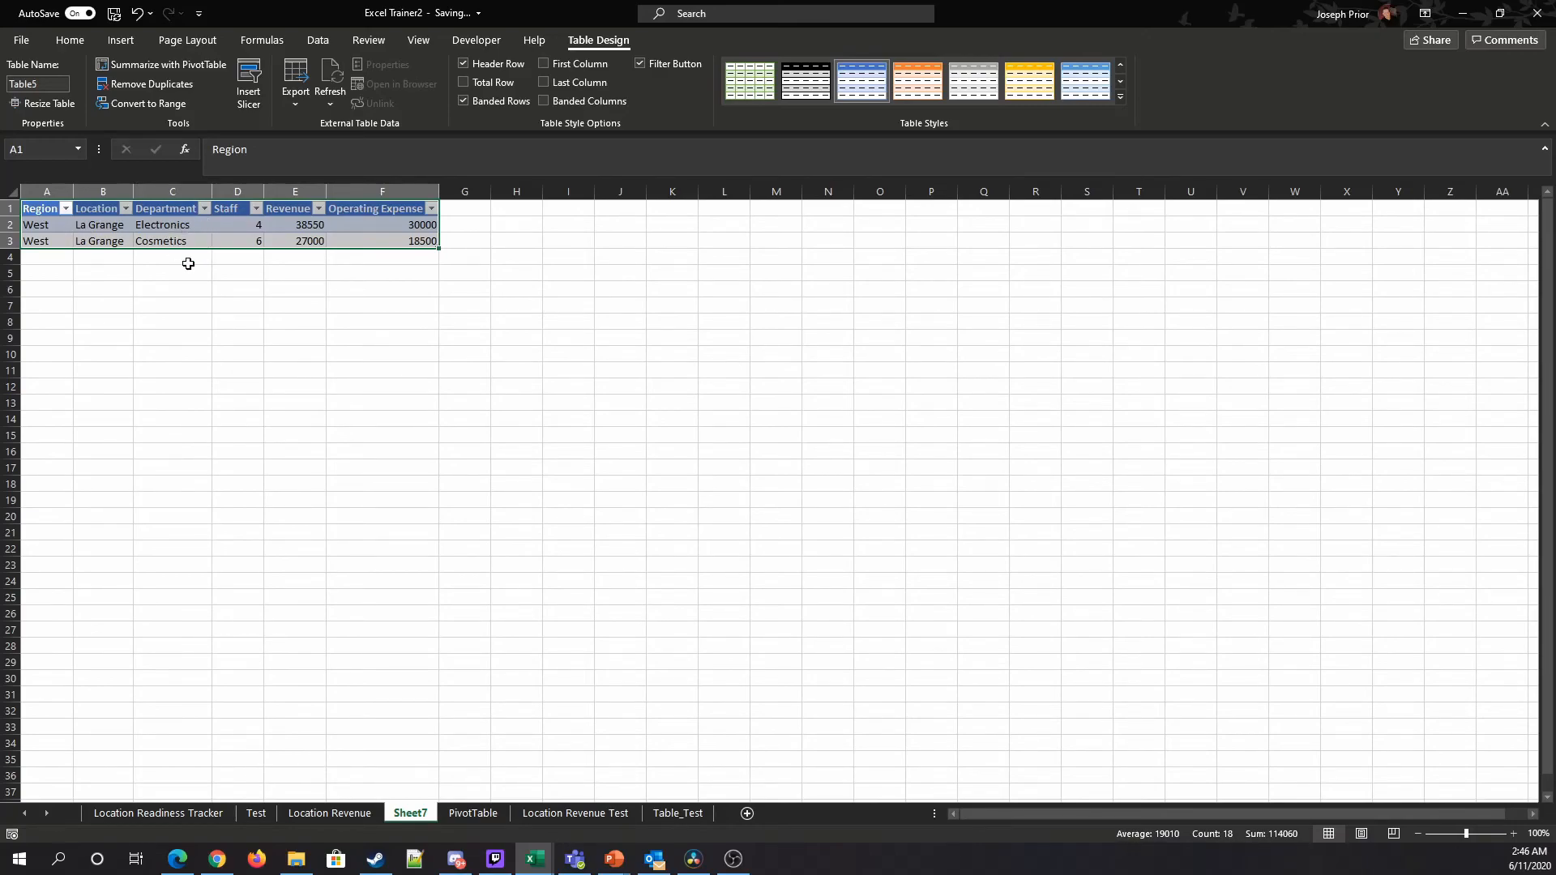
left_click(320, 814)
left_click(474, 814)
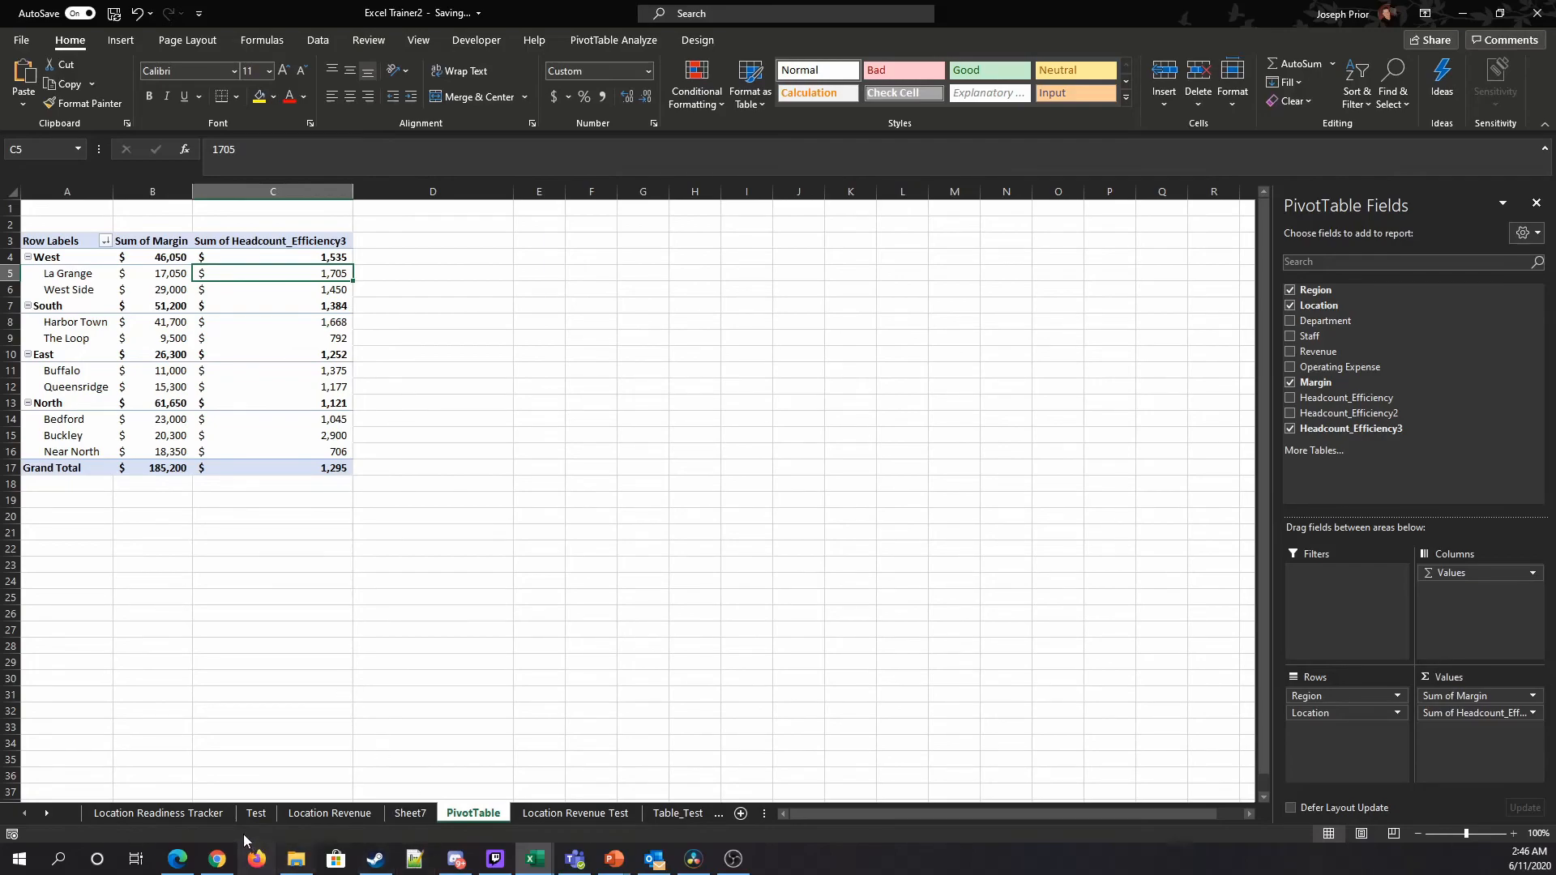
left_click(340, 817)
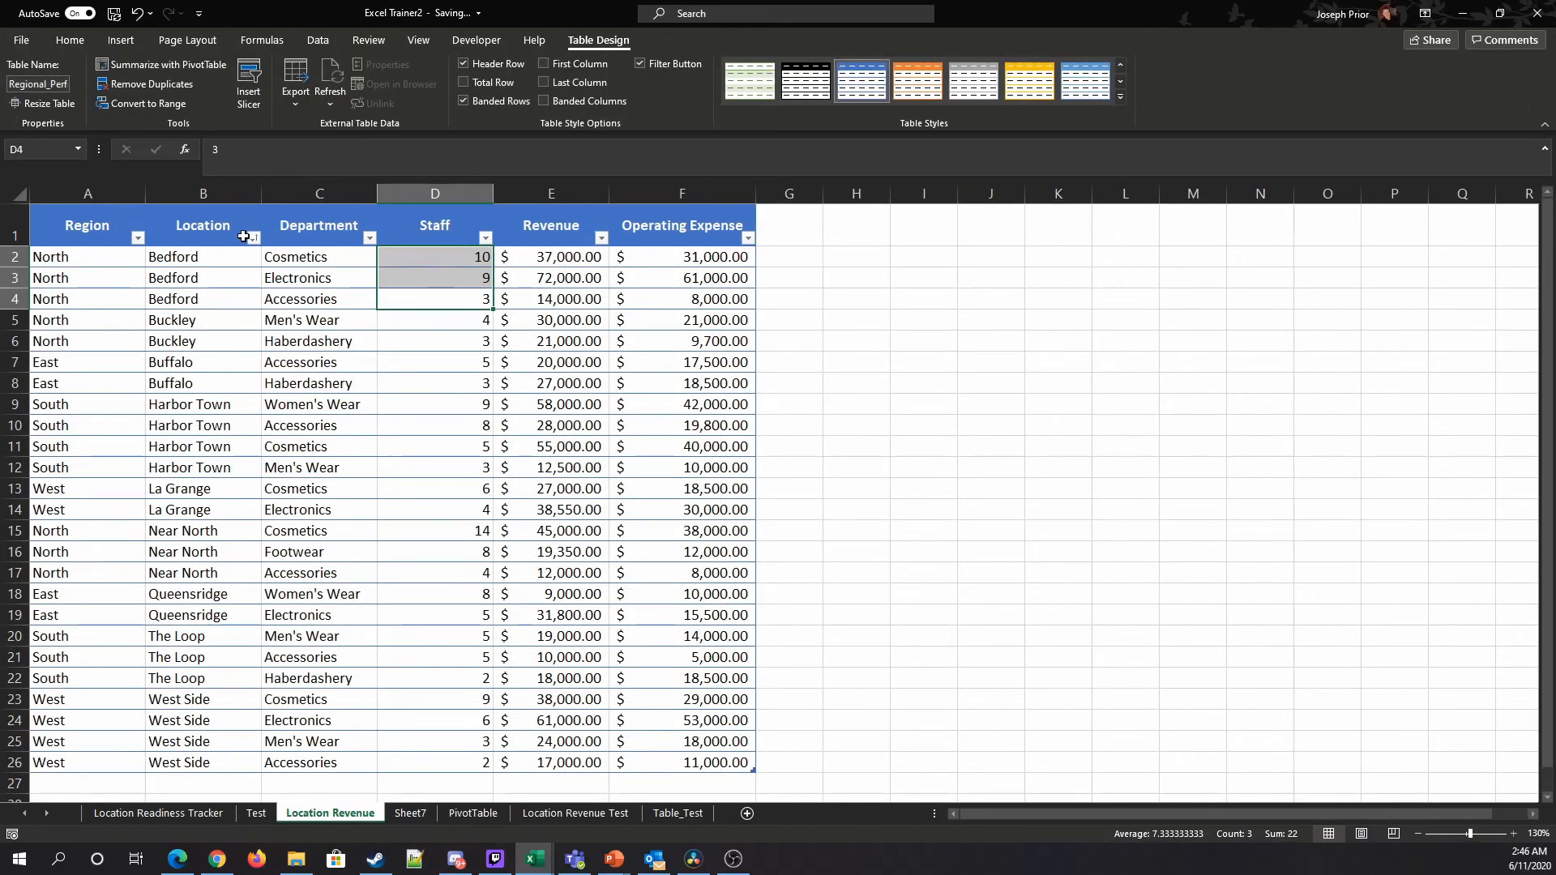
left_click(381, 545)
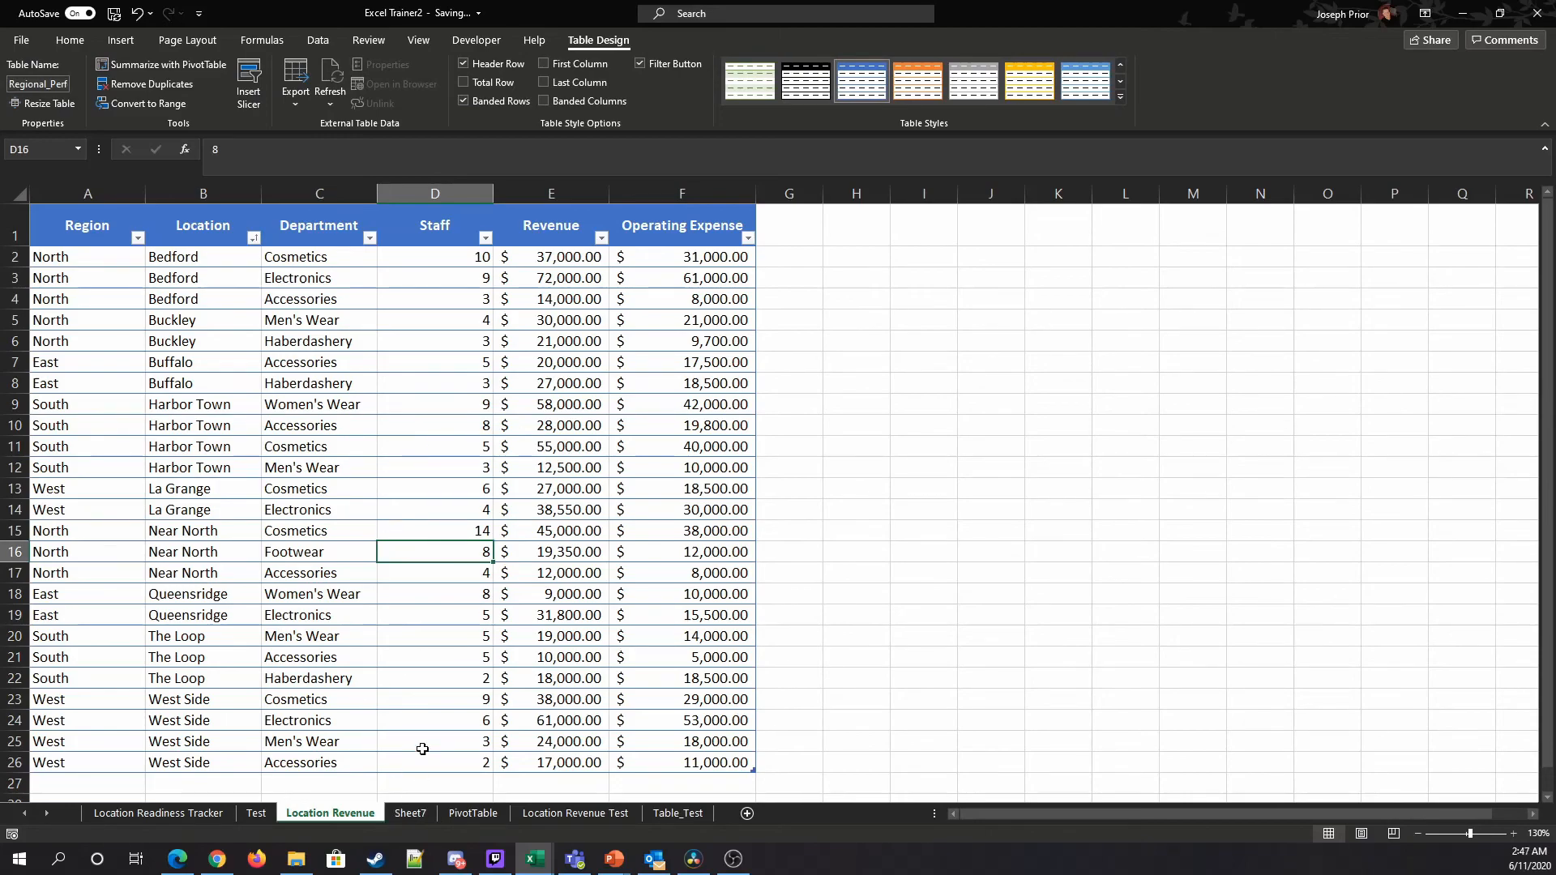
Step: Browse the Recommended PivotTables suggestions for the Location Revenue table without inserting one
left_click(121, 40)
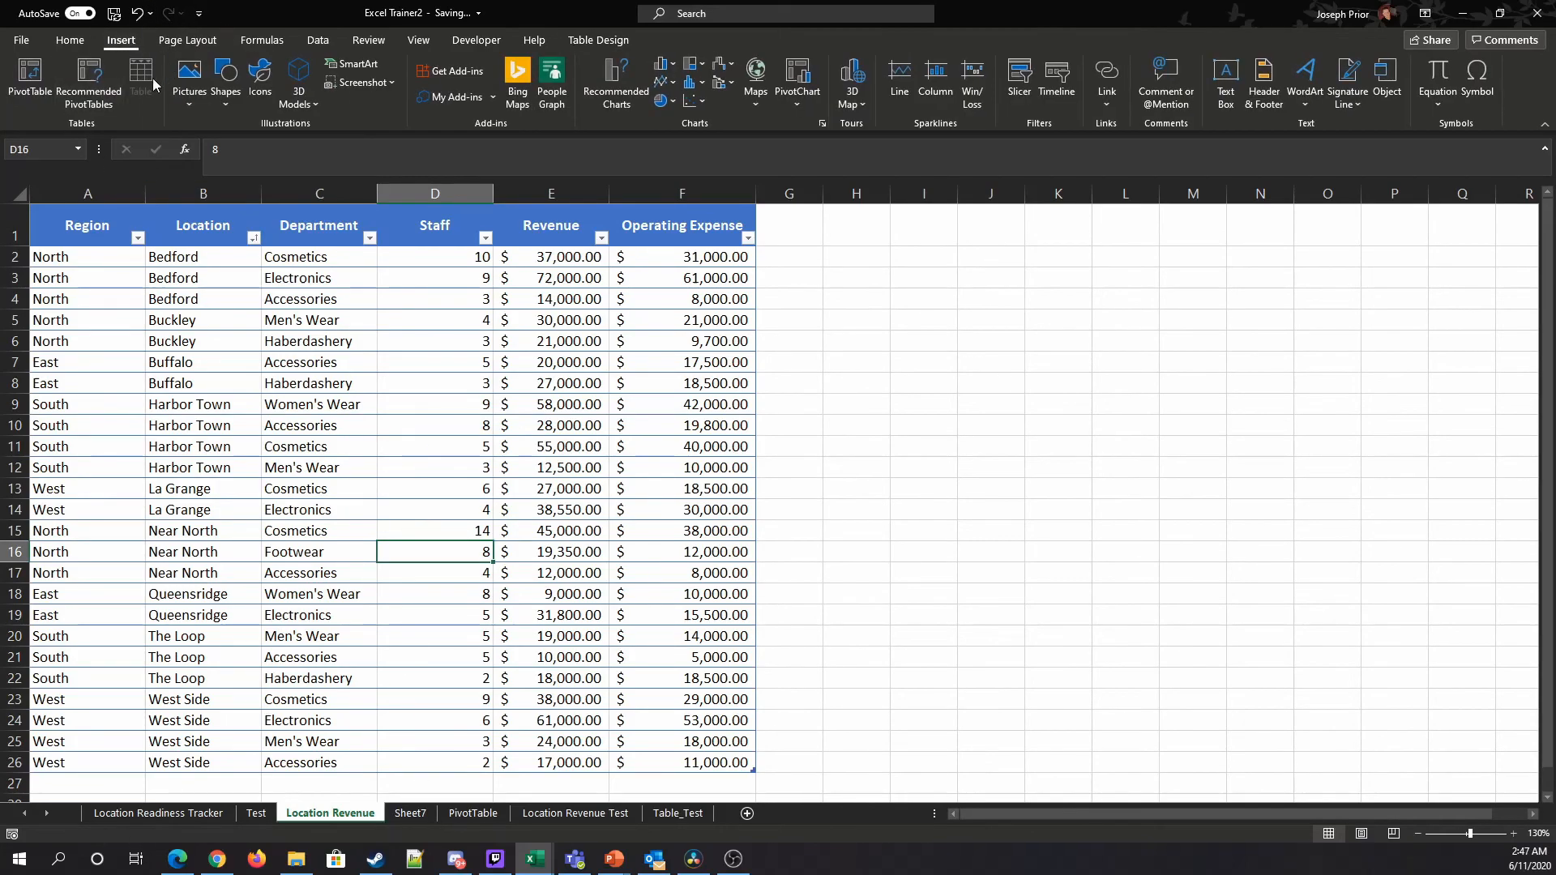
left_click(87, 81)
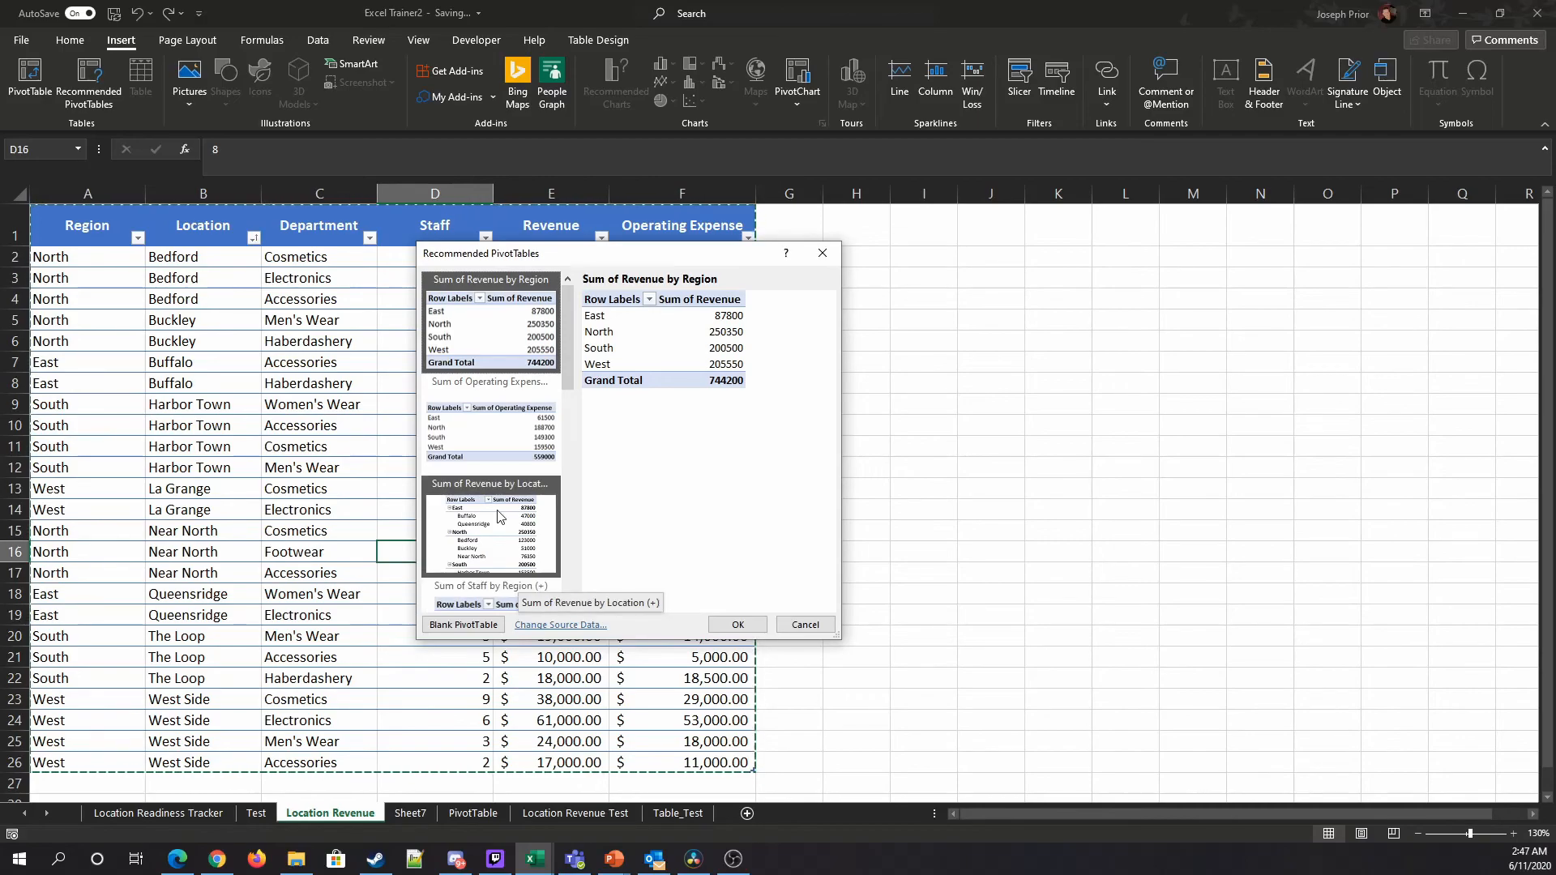
scroll(499, 516, "down", 3)
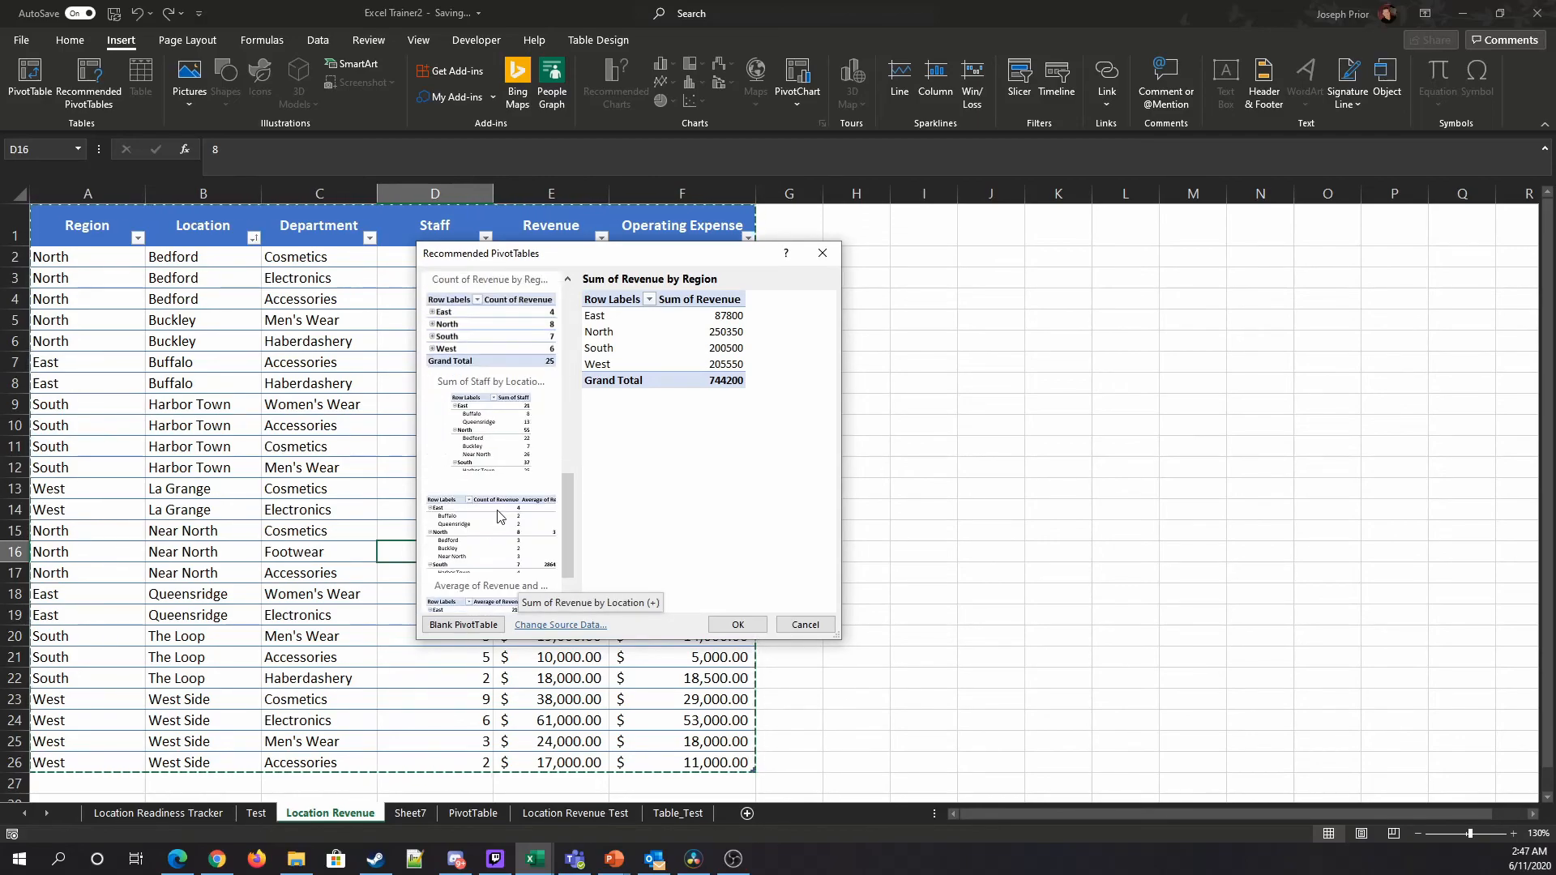
scroll(498, 535, "up", 5)
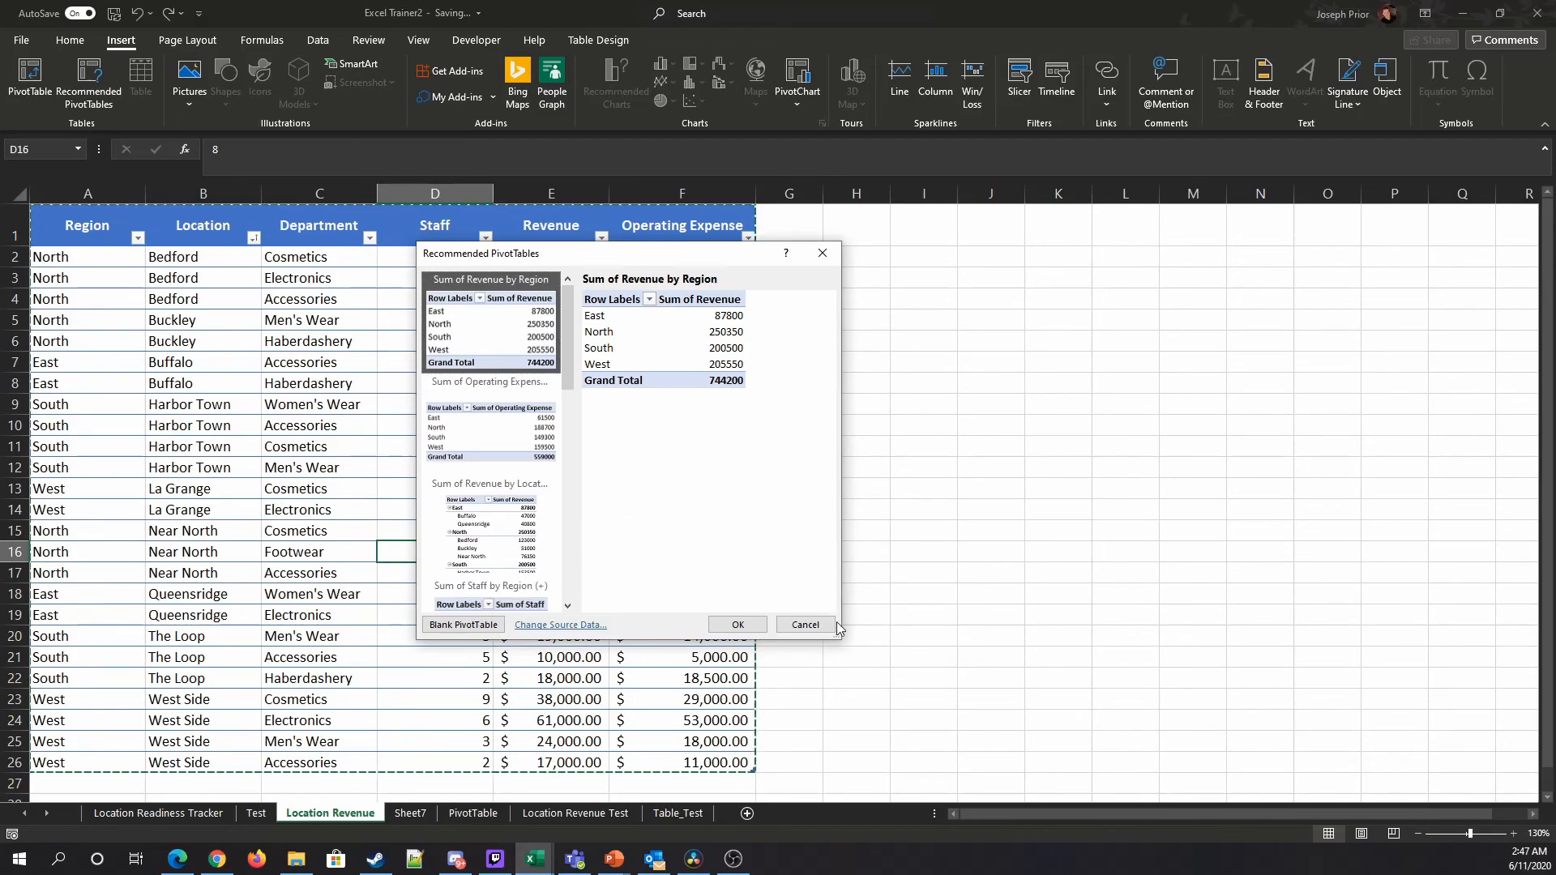
left_click(805, 624)
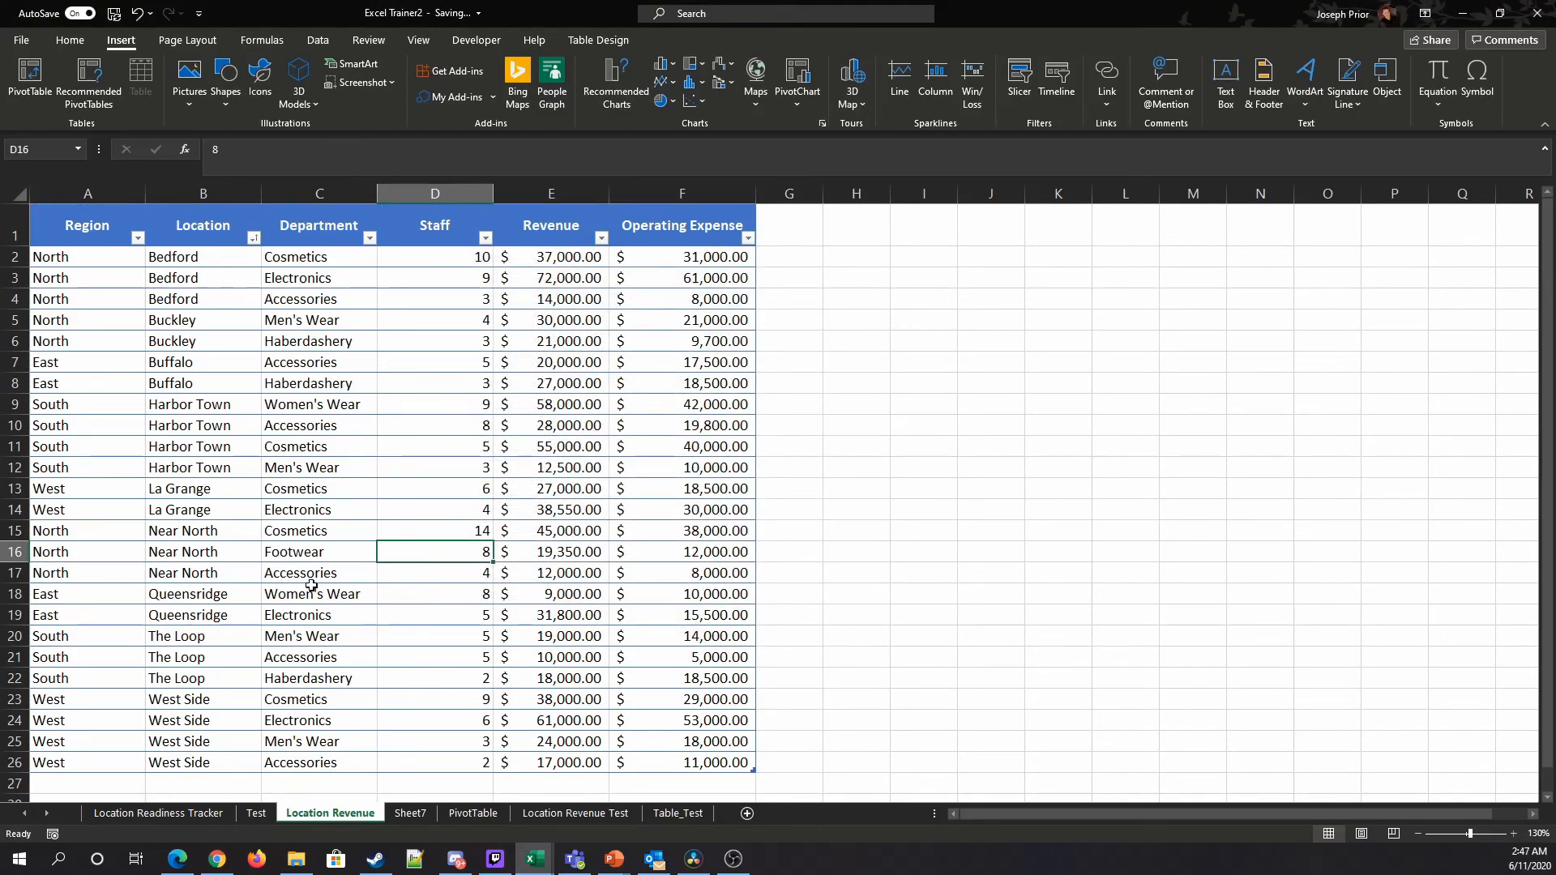
left_click(51, 71)
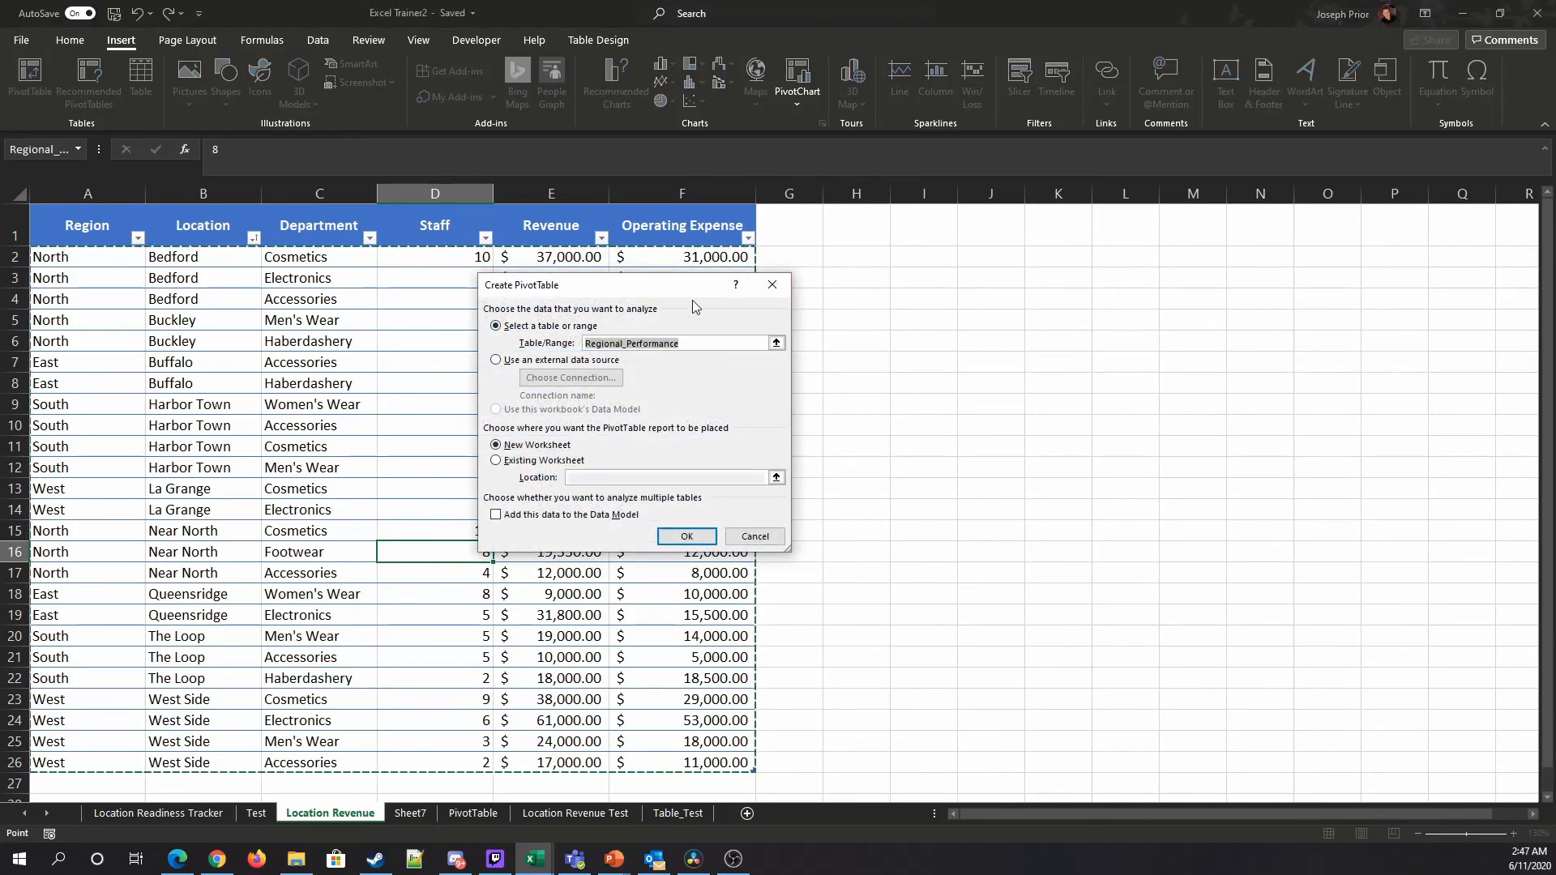
left_click(755, 536)
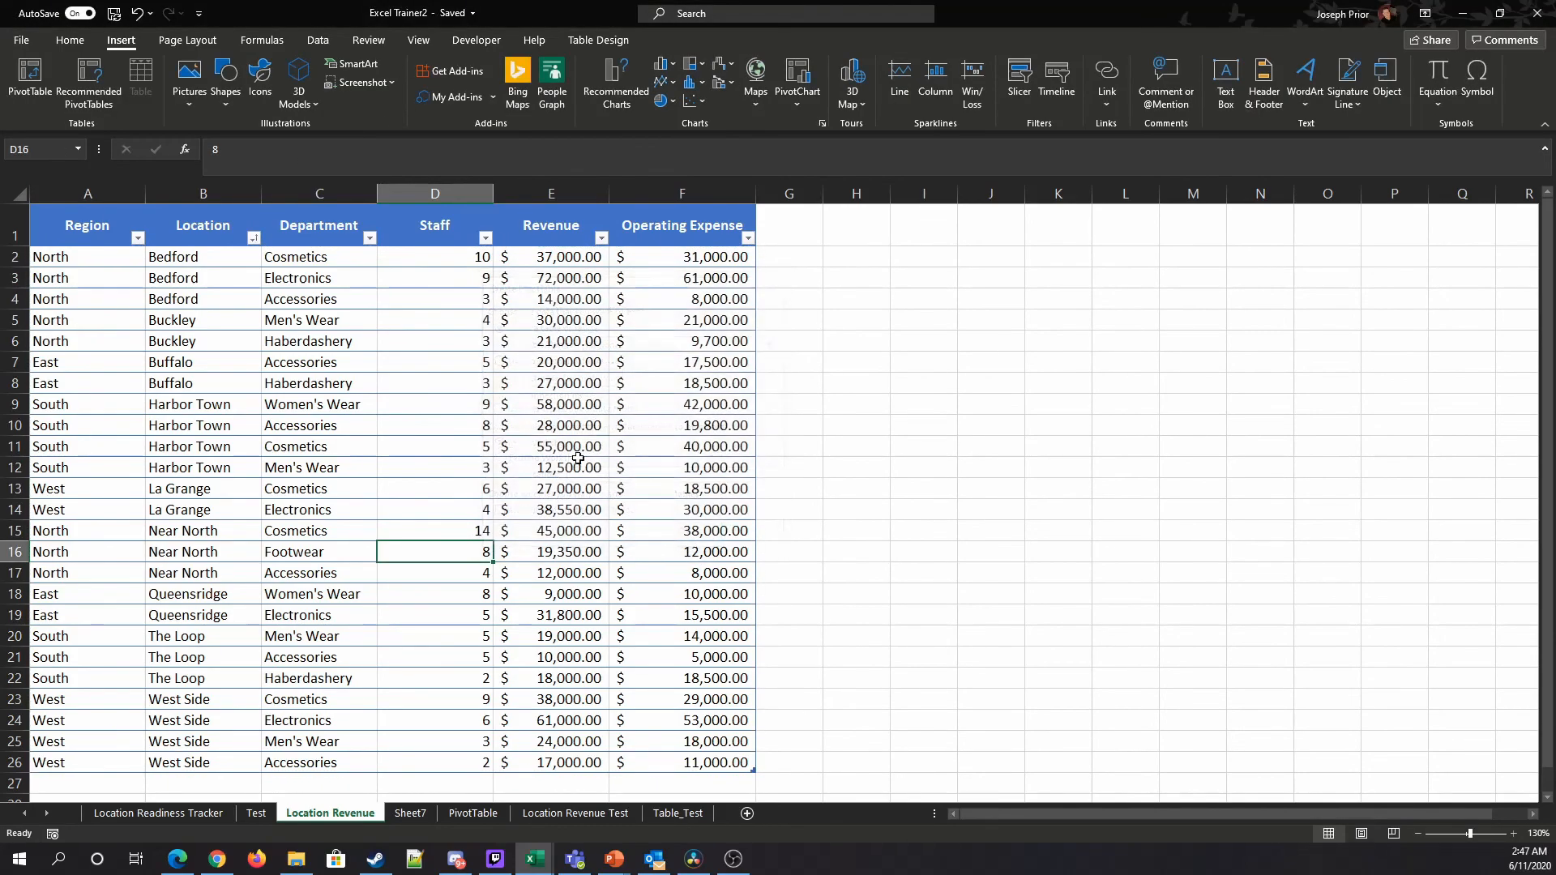
left_click(473, 813)
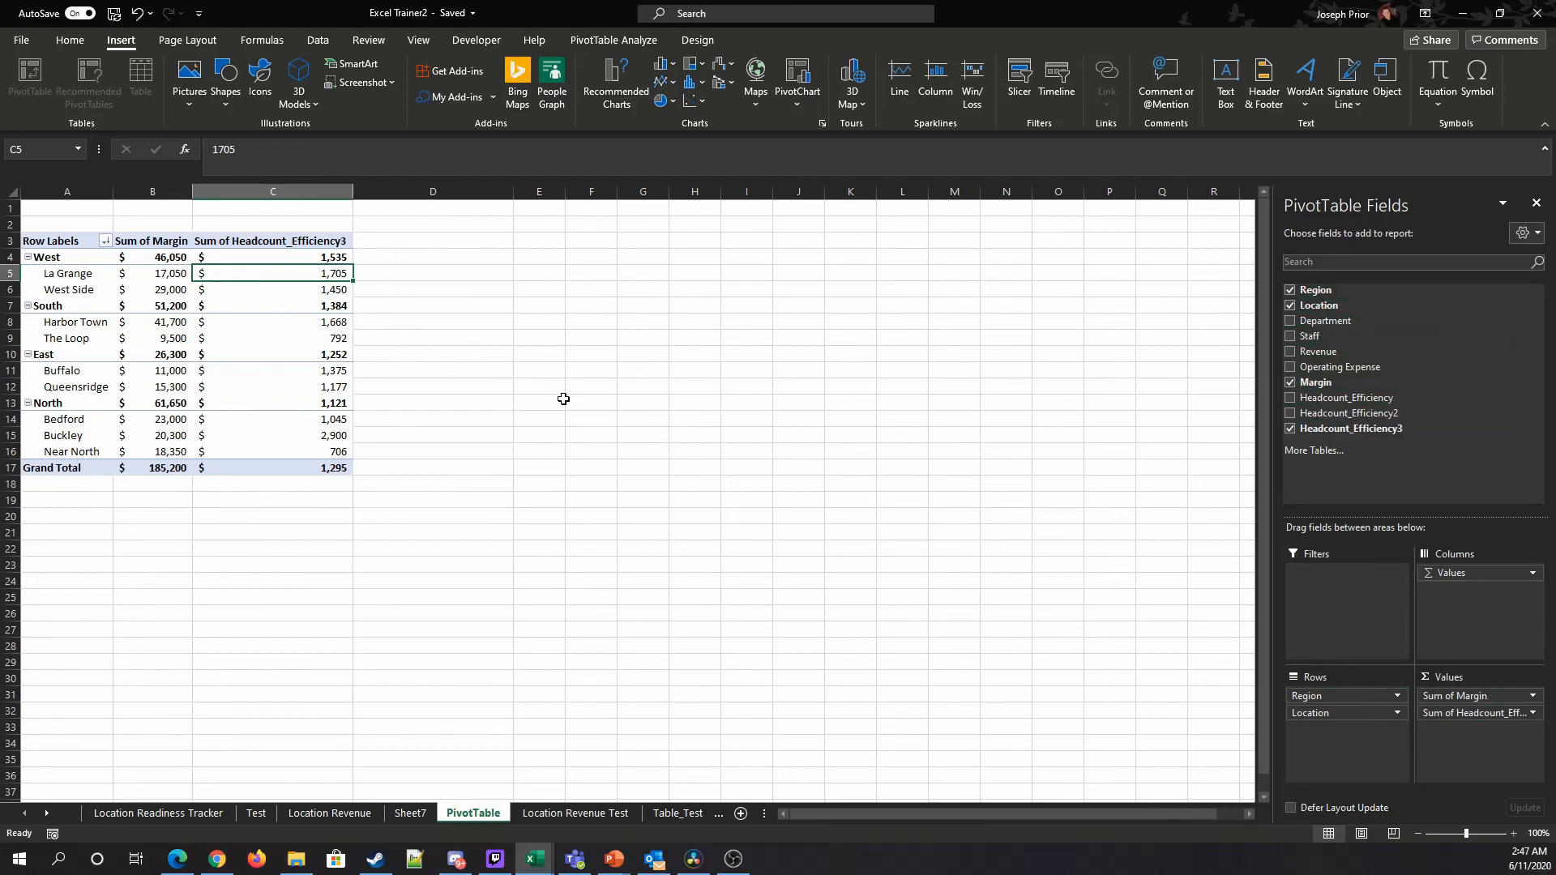
mouse_move(327, 470)
left_click(613, 39)
left_click(844, 89)
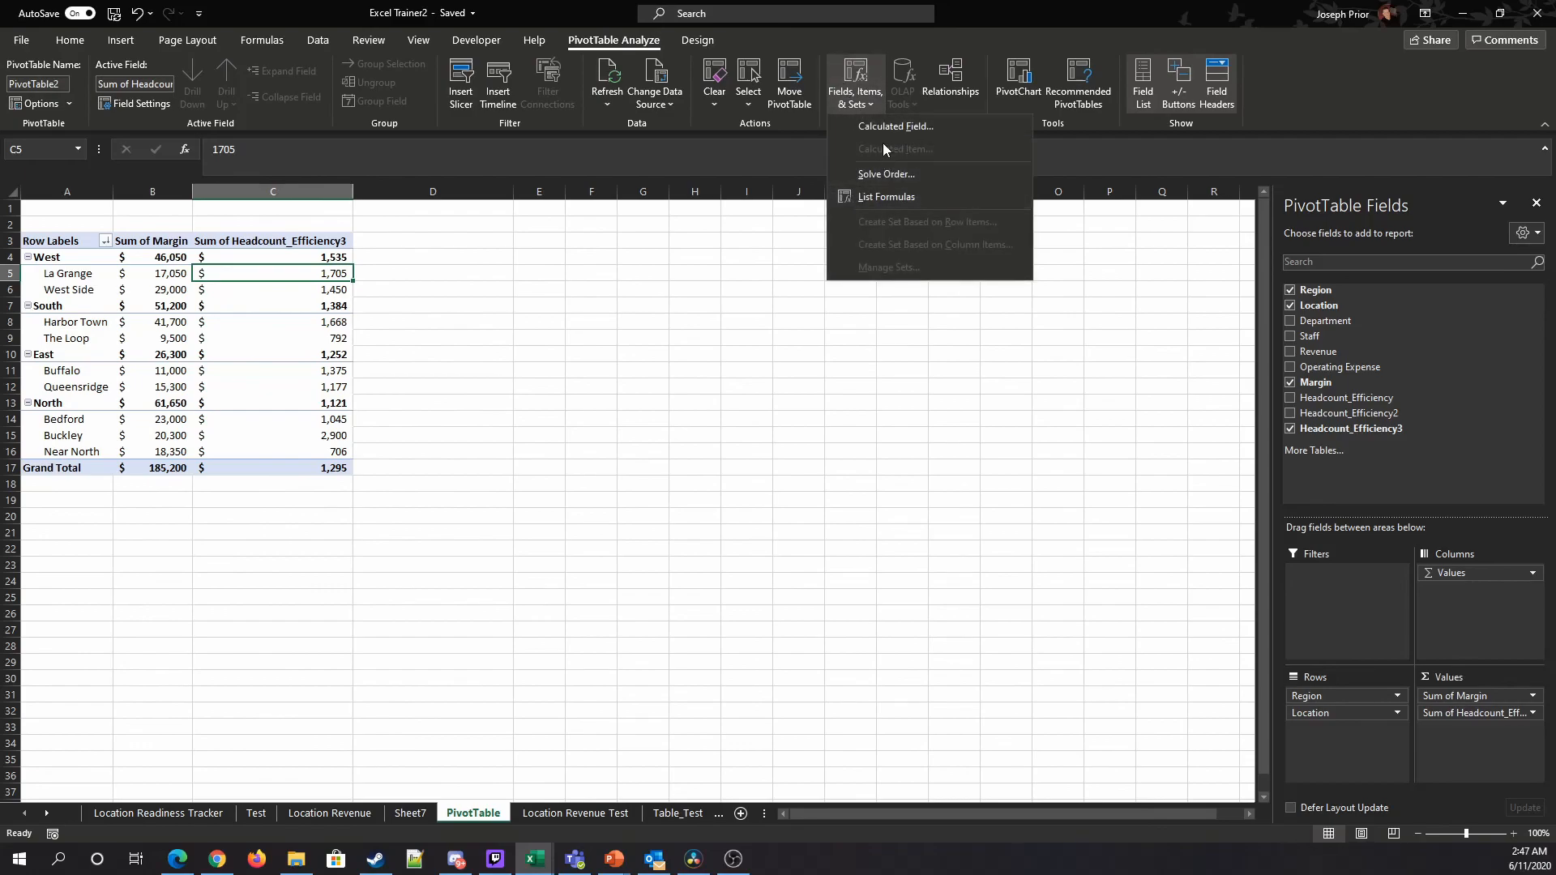
left_click(878, 131)
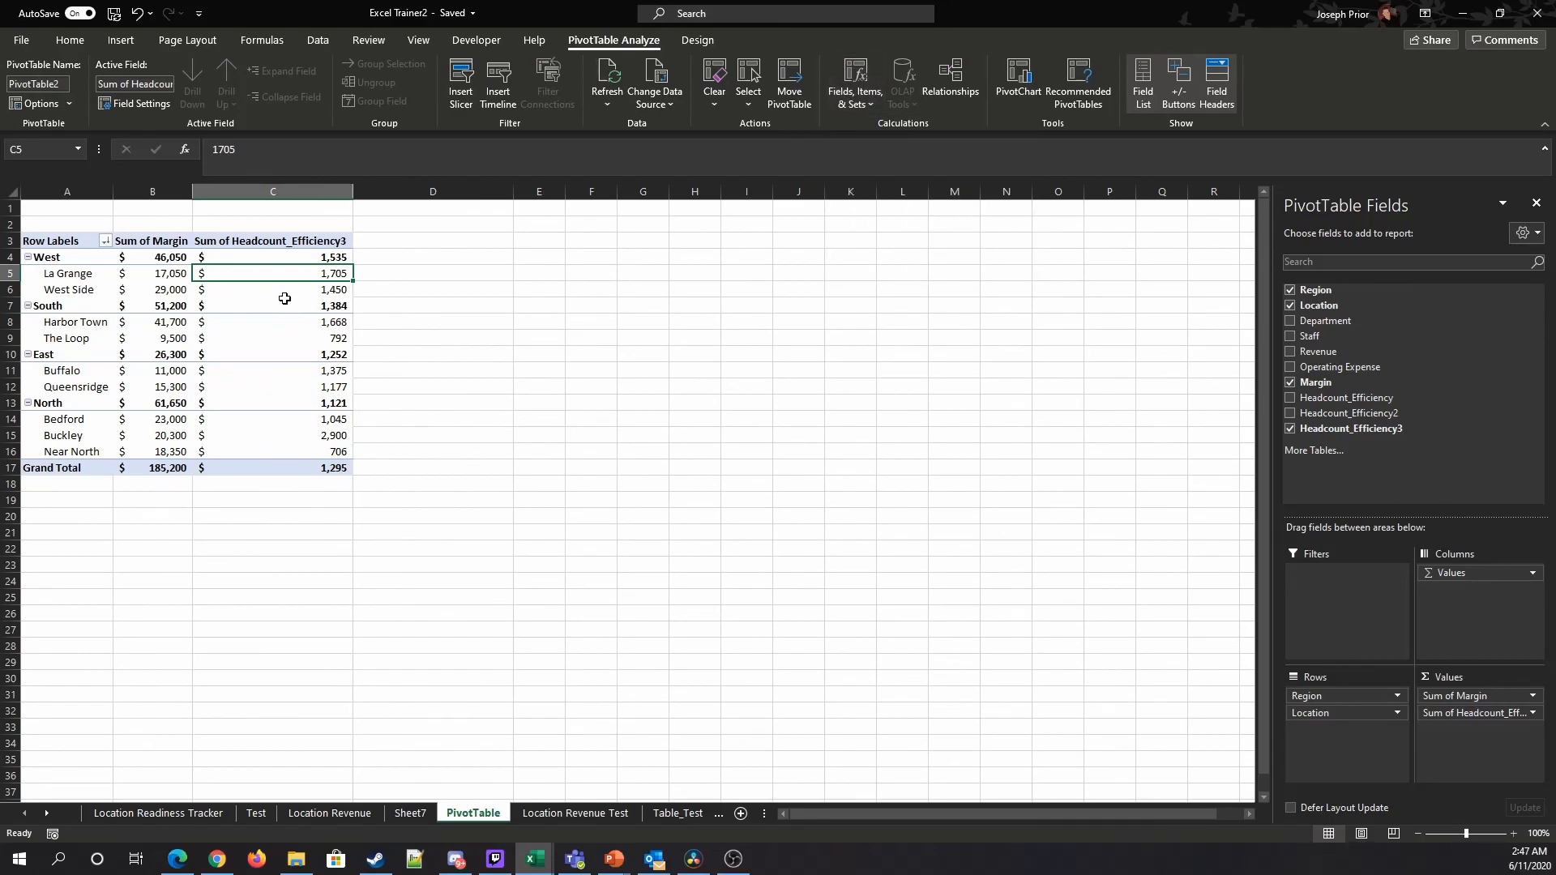
Step: Try showing the Headcount_Efficiency3 values as % of Grand Total, then undo that change
right_click(276, 350)
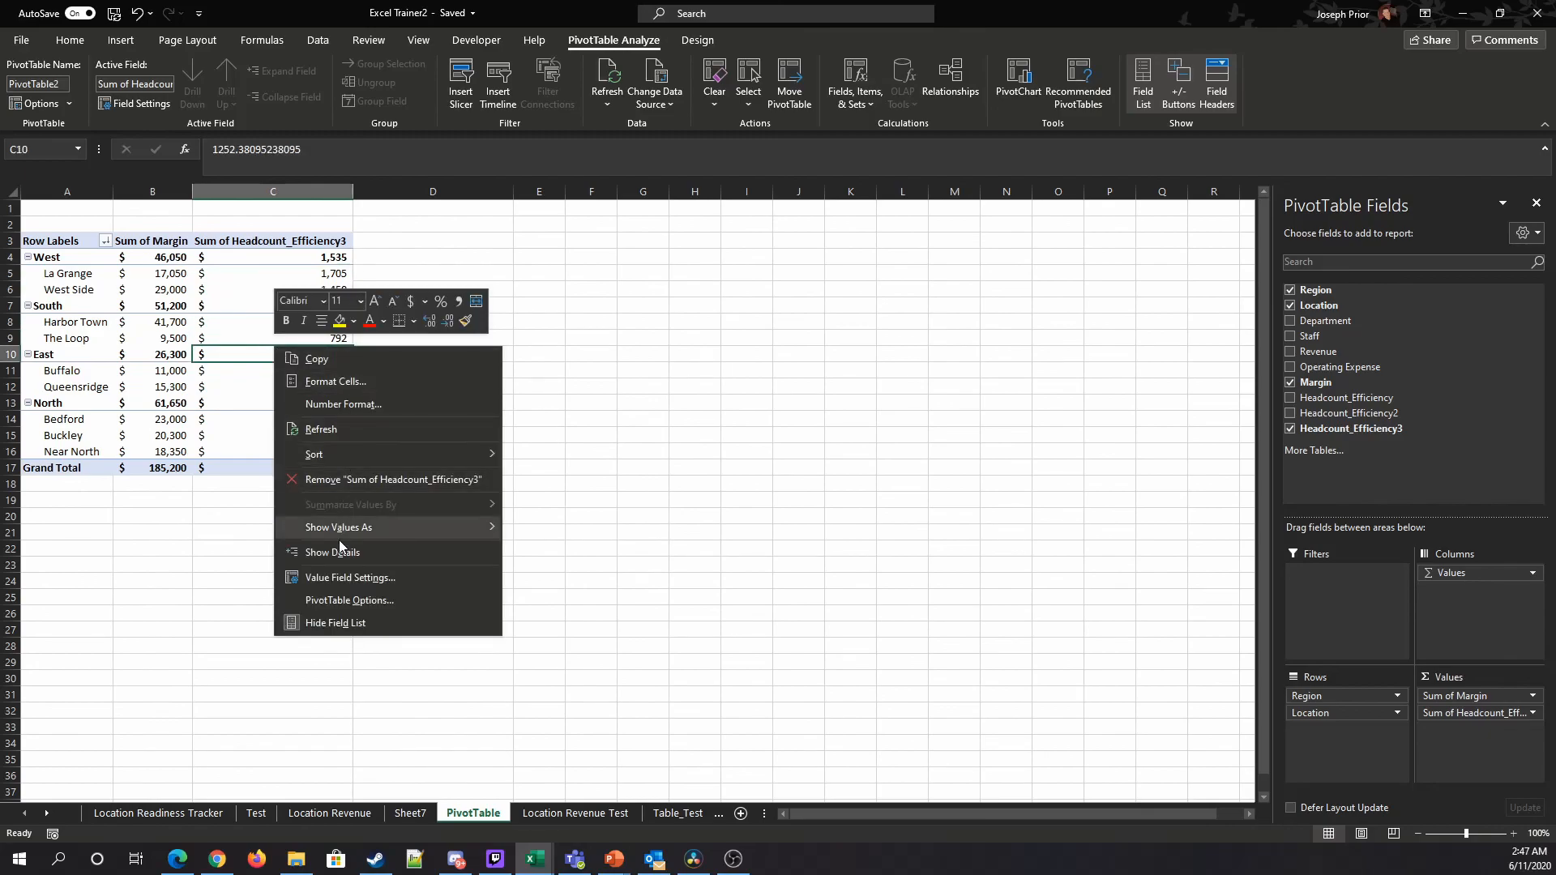
mouse_move(348, 528)
left_click(562, 527)
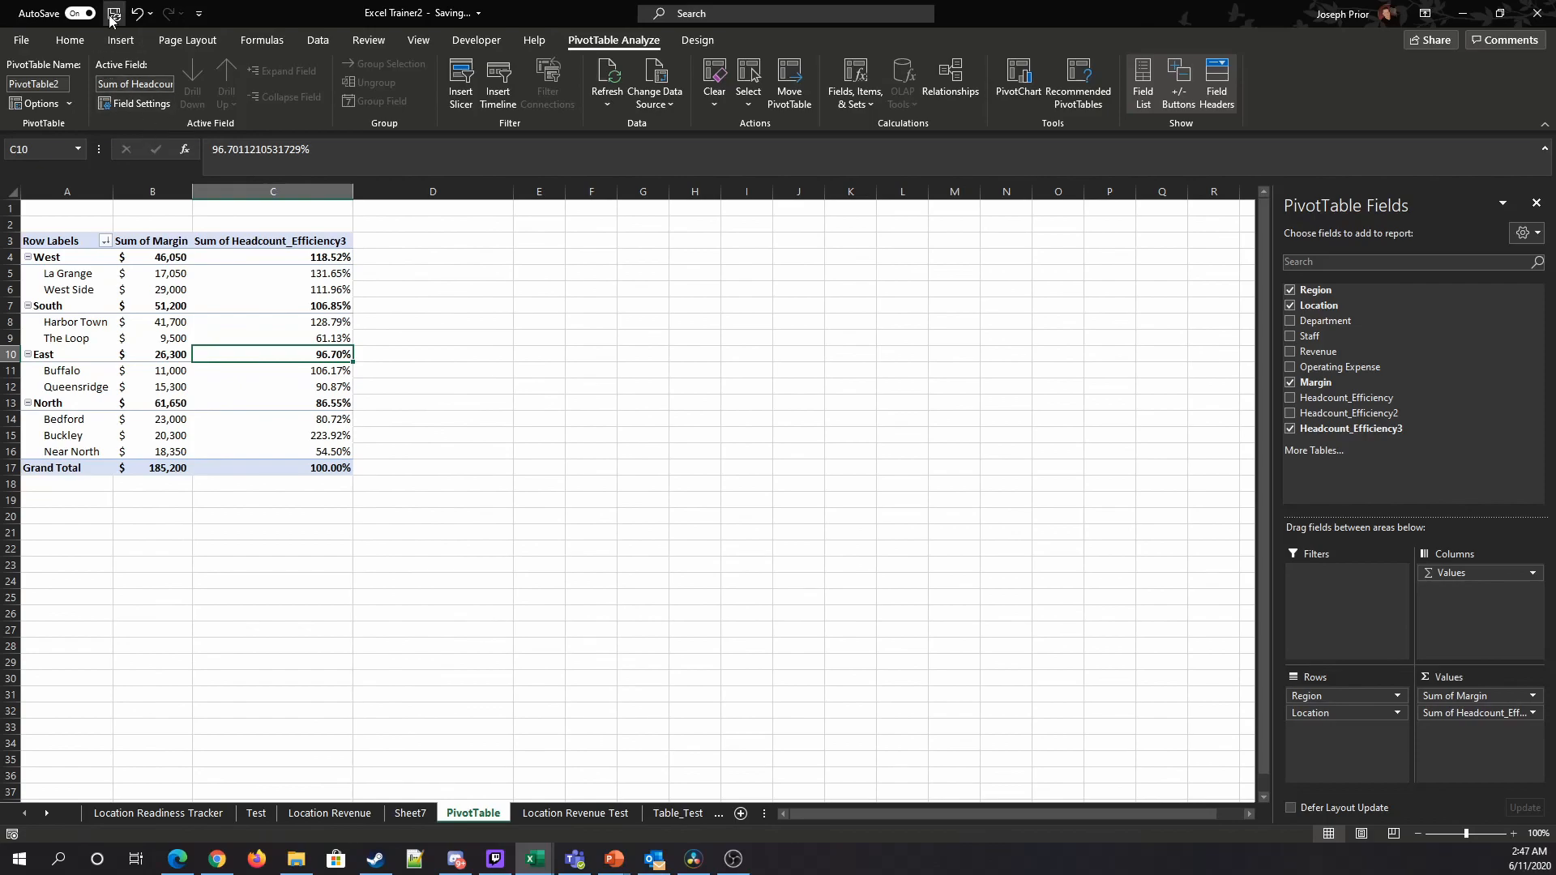
left_click(137, 13)
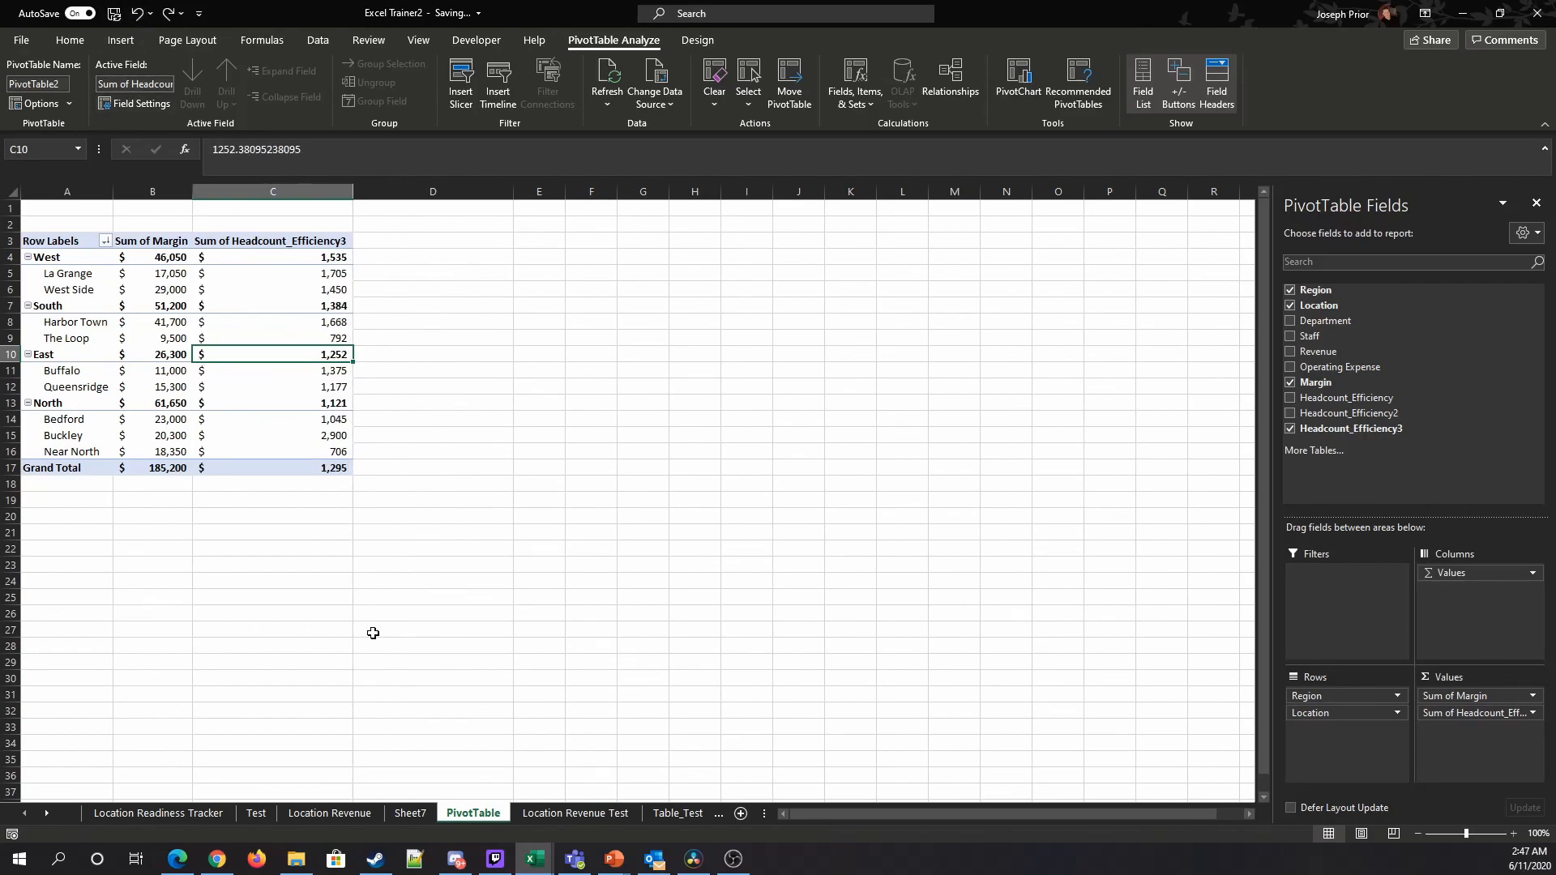